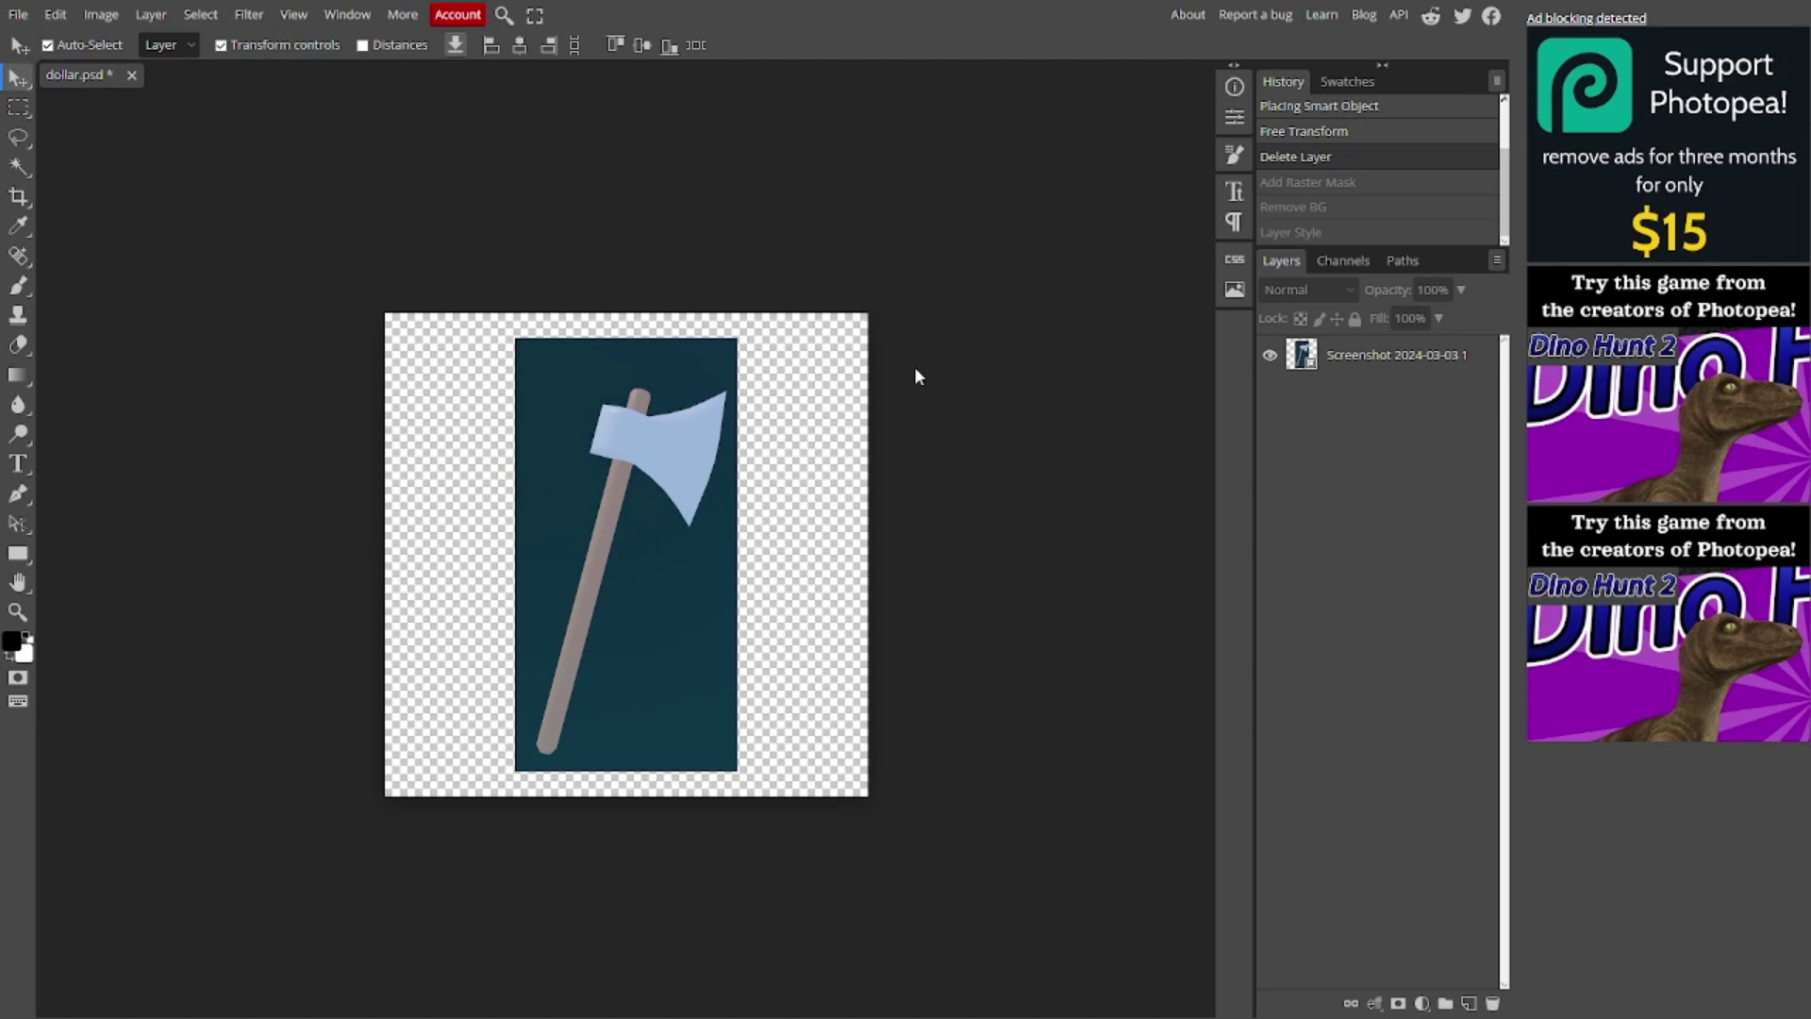
Remove the background from the axe screenshot layer.
click(1367, 364)
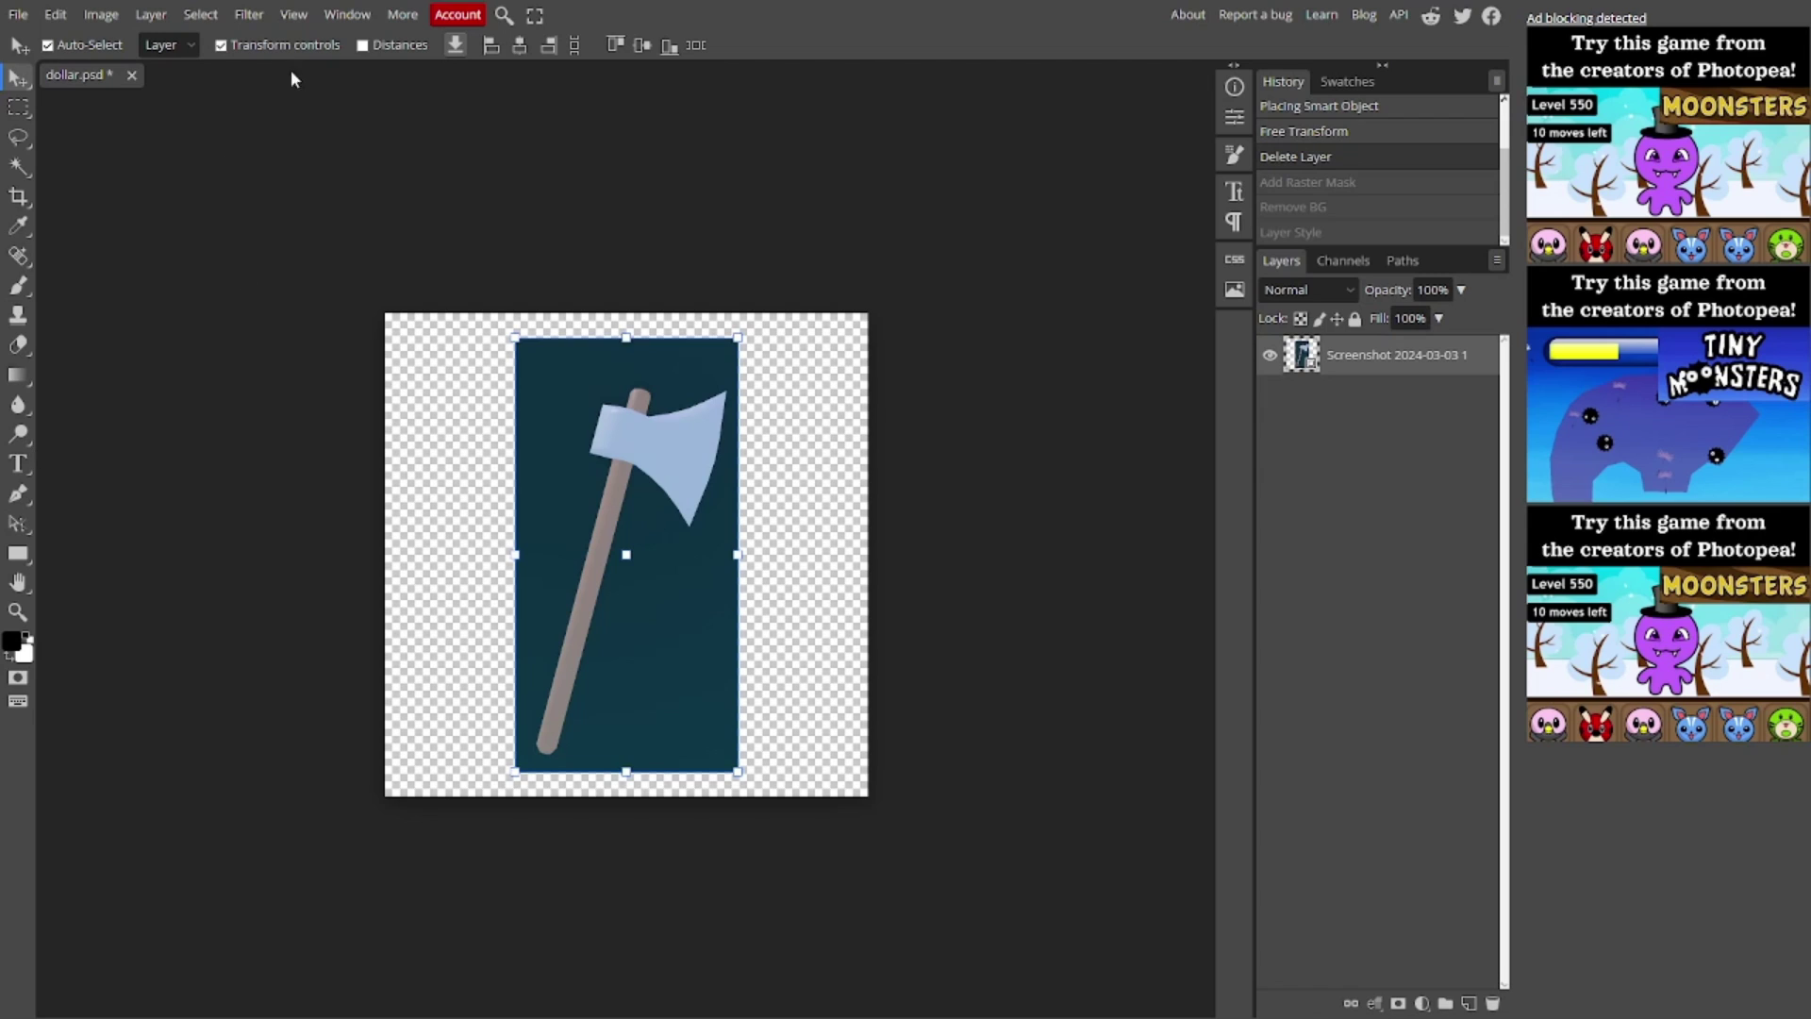
click(201, 14)
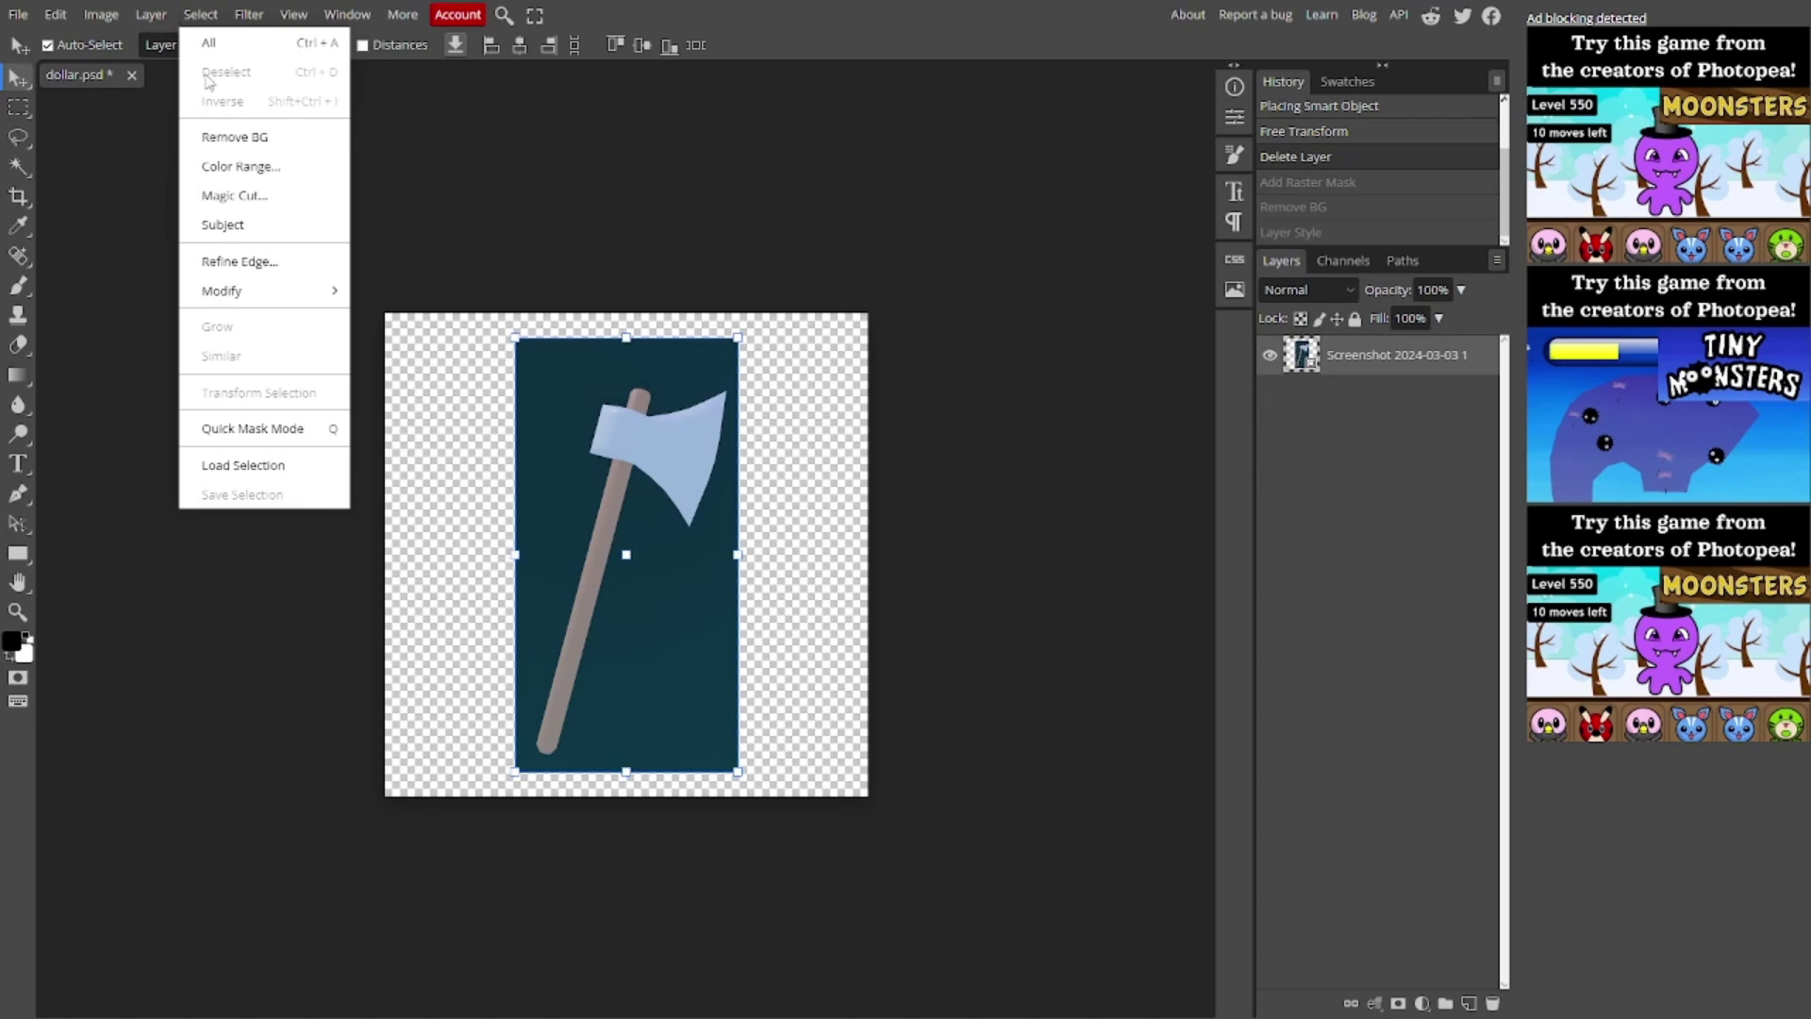
click(226, 135)
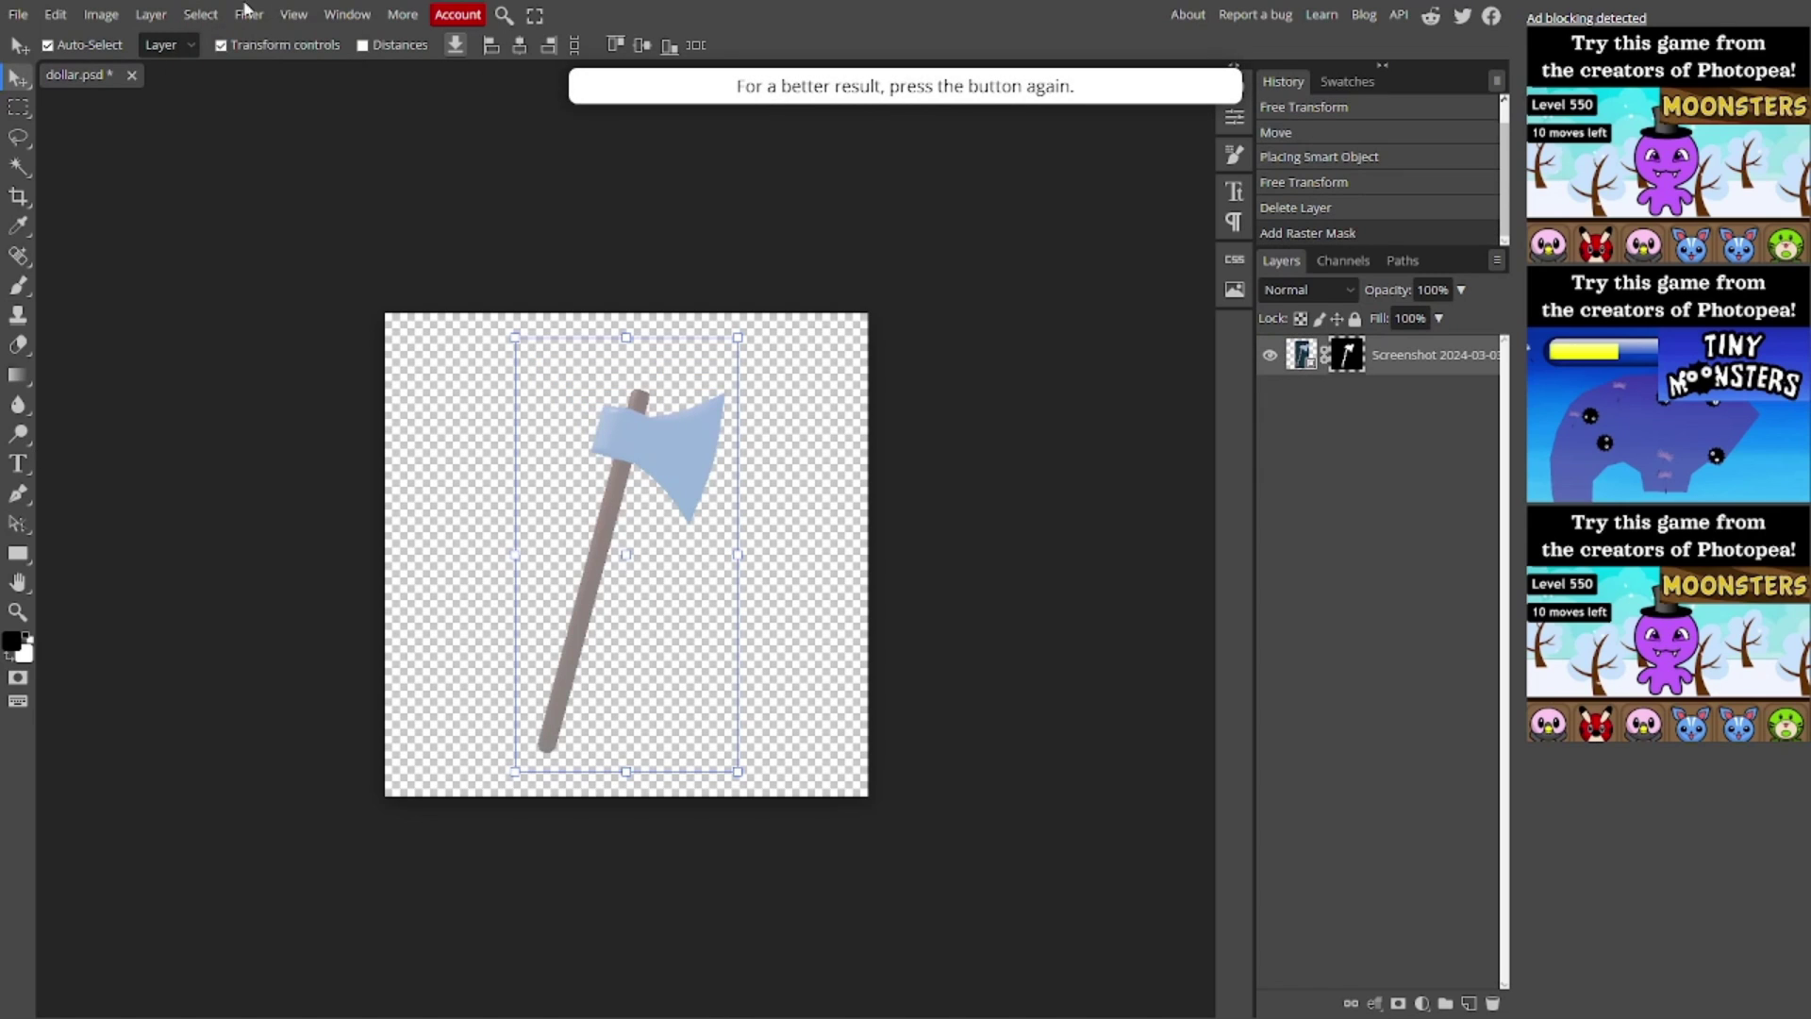
click(200, 15)
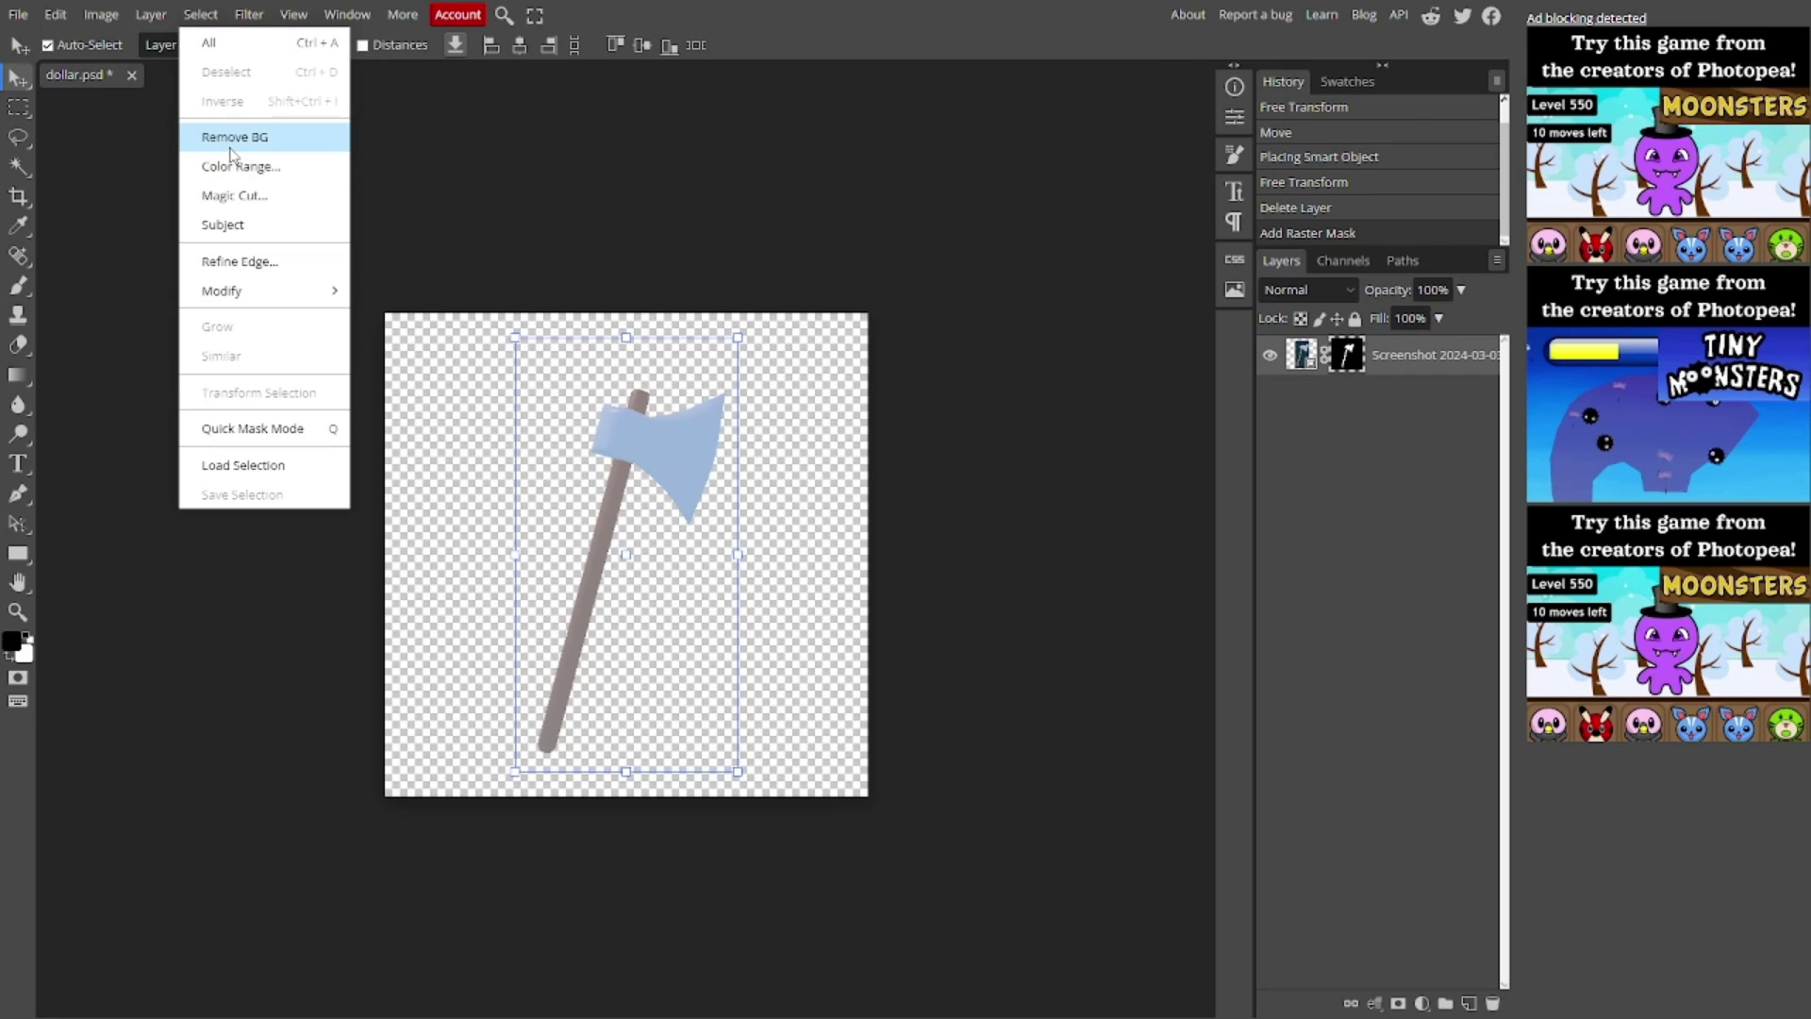
click(230, 148)
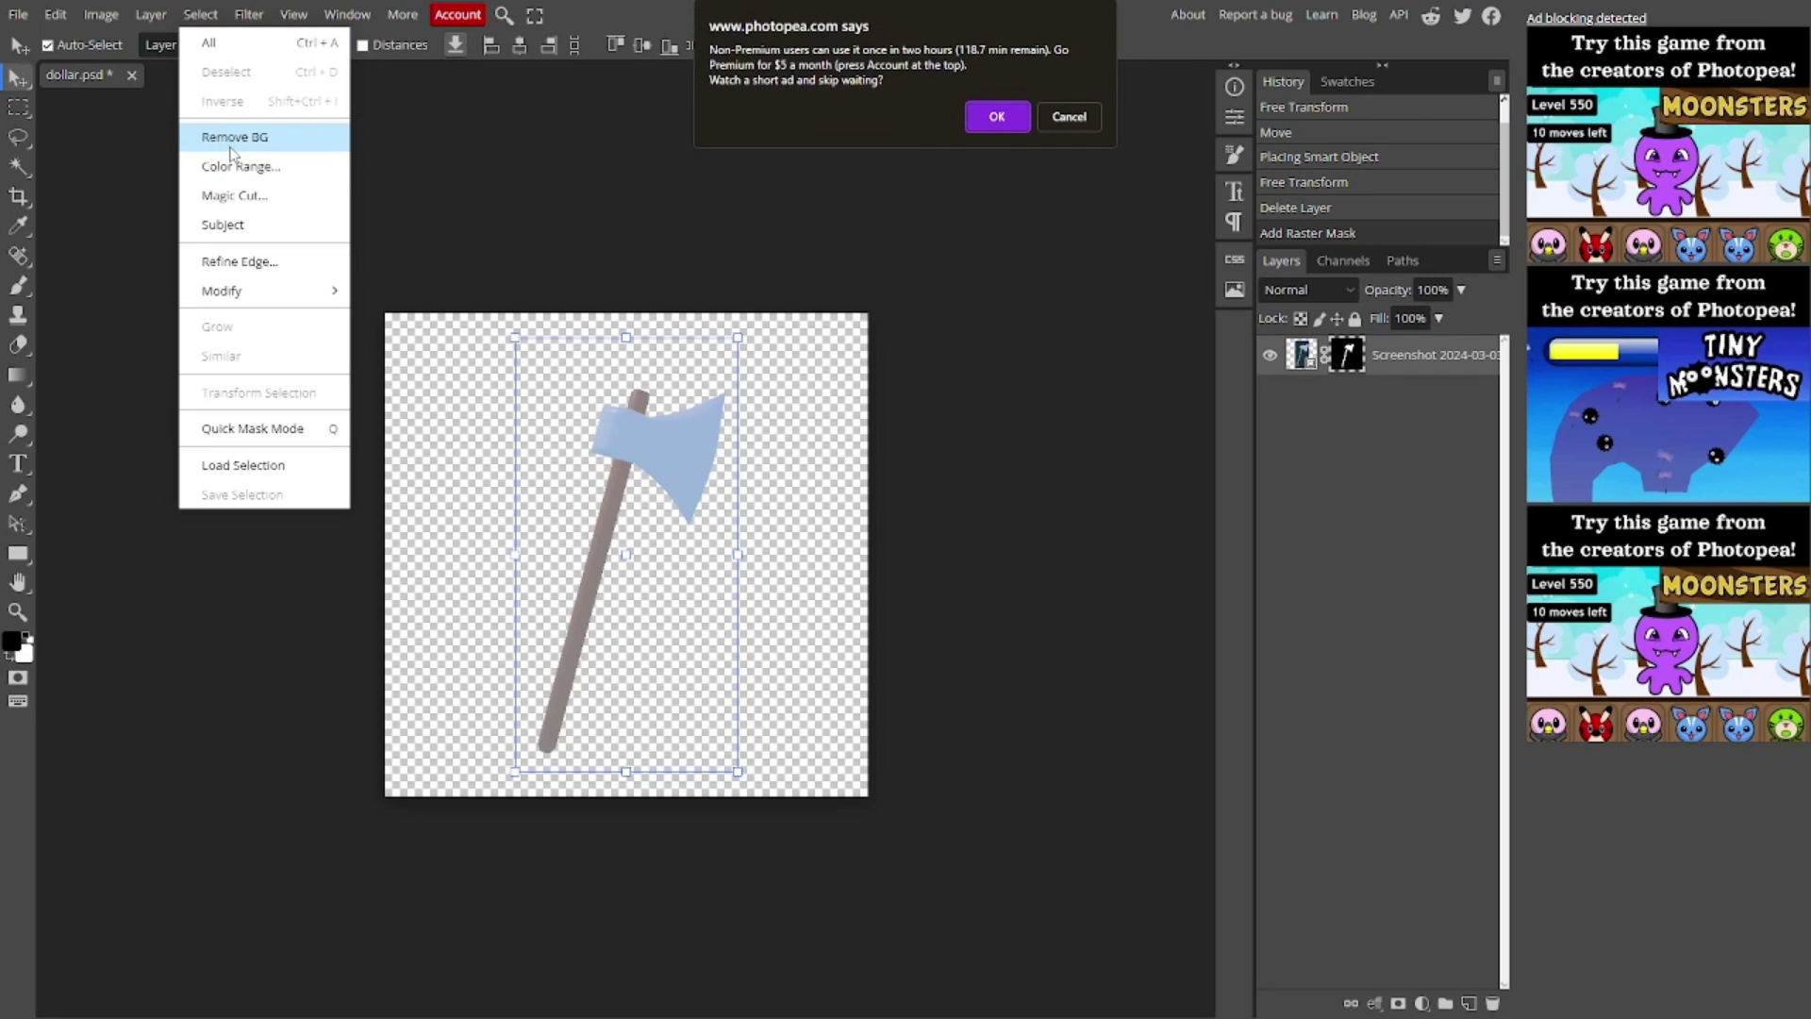
click(1070, 117)
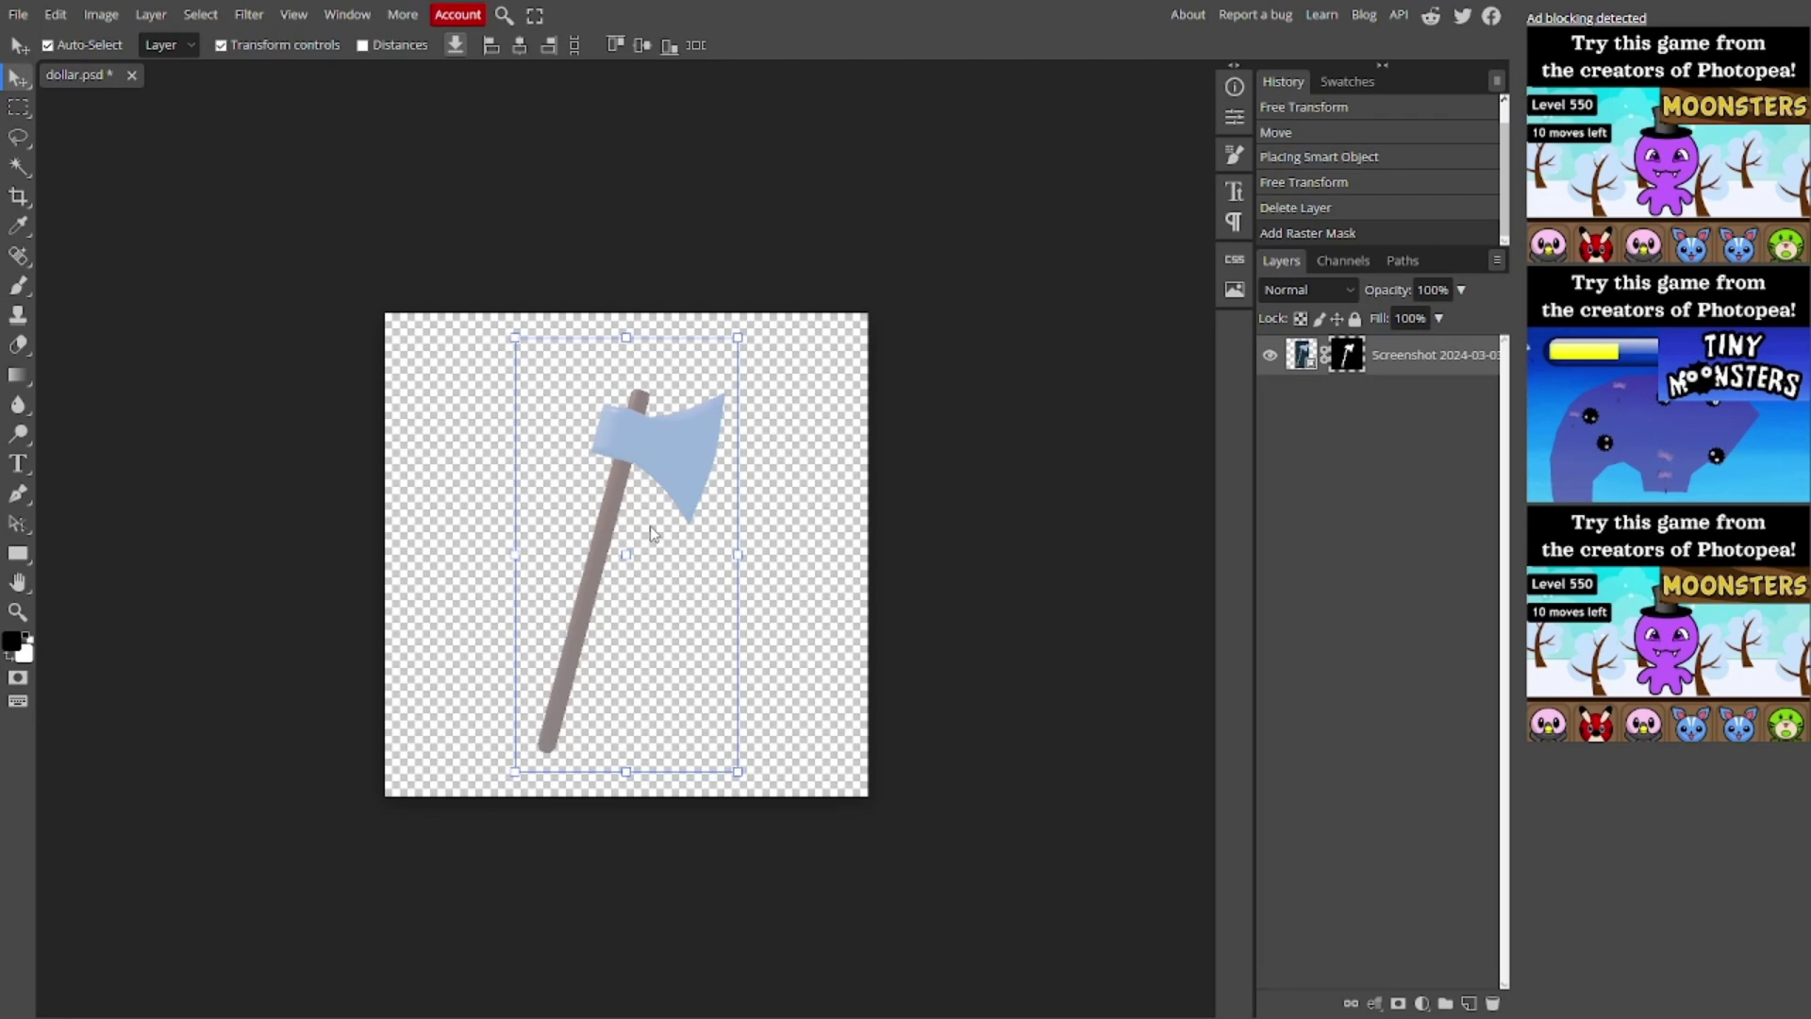
Add a black 5 px stroke around the outside of the axe through the layer style settings.
right_click(1287, 341)
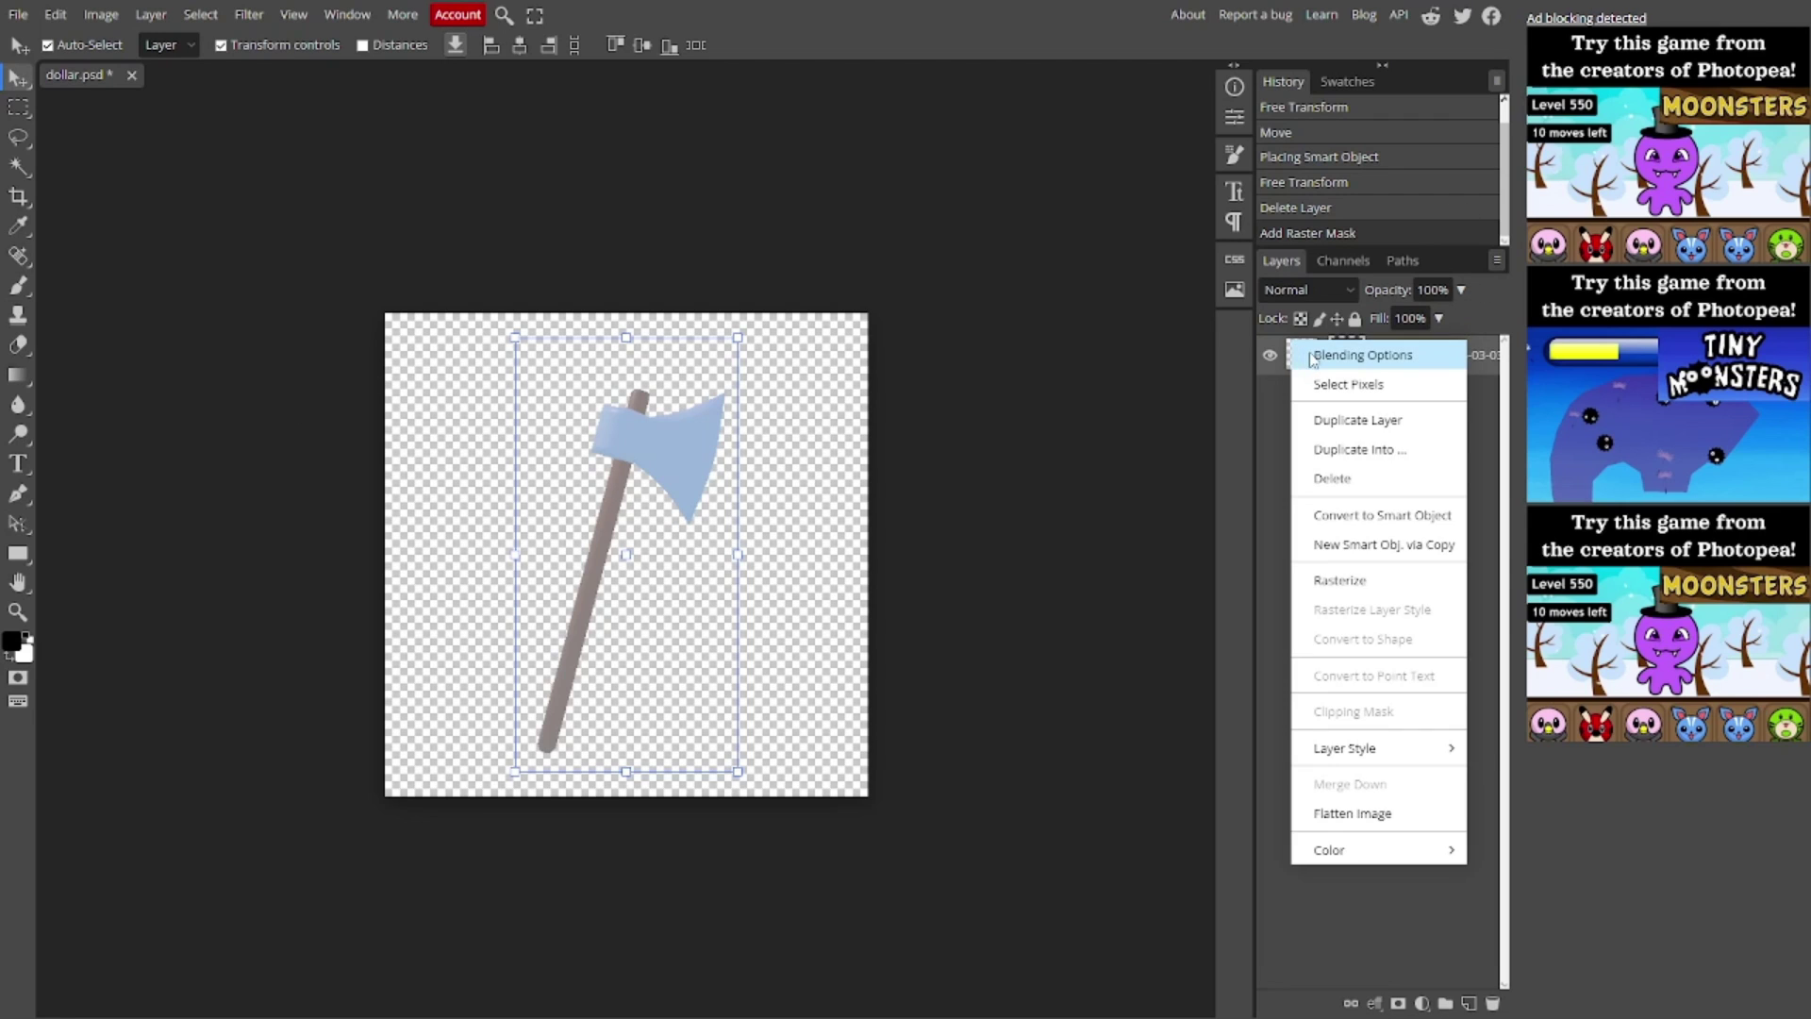
click(1300, 354)
click(193, 300)
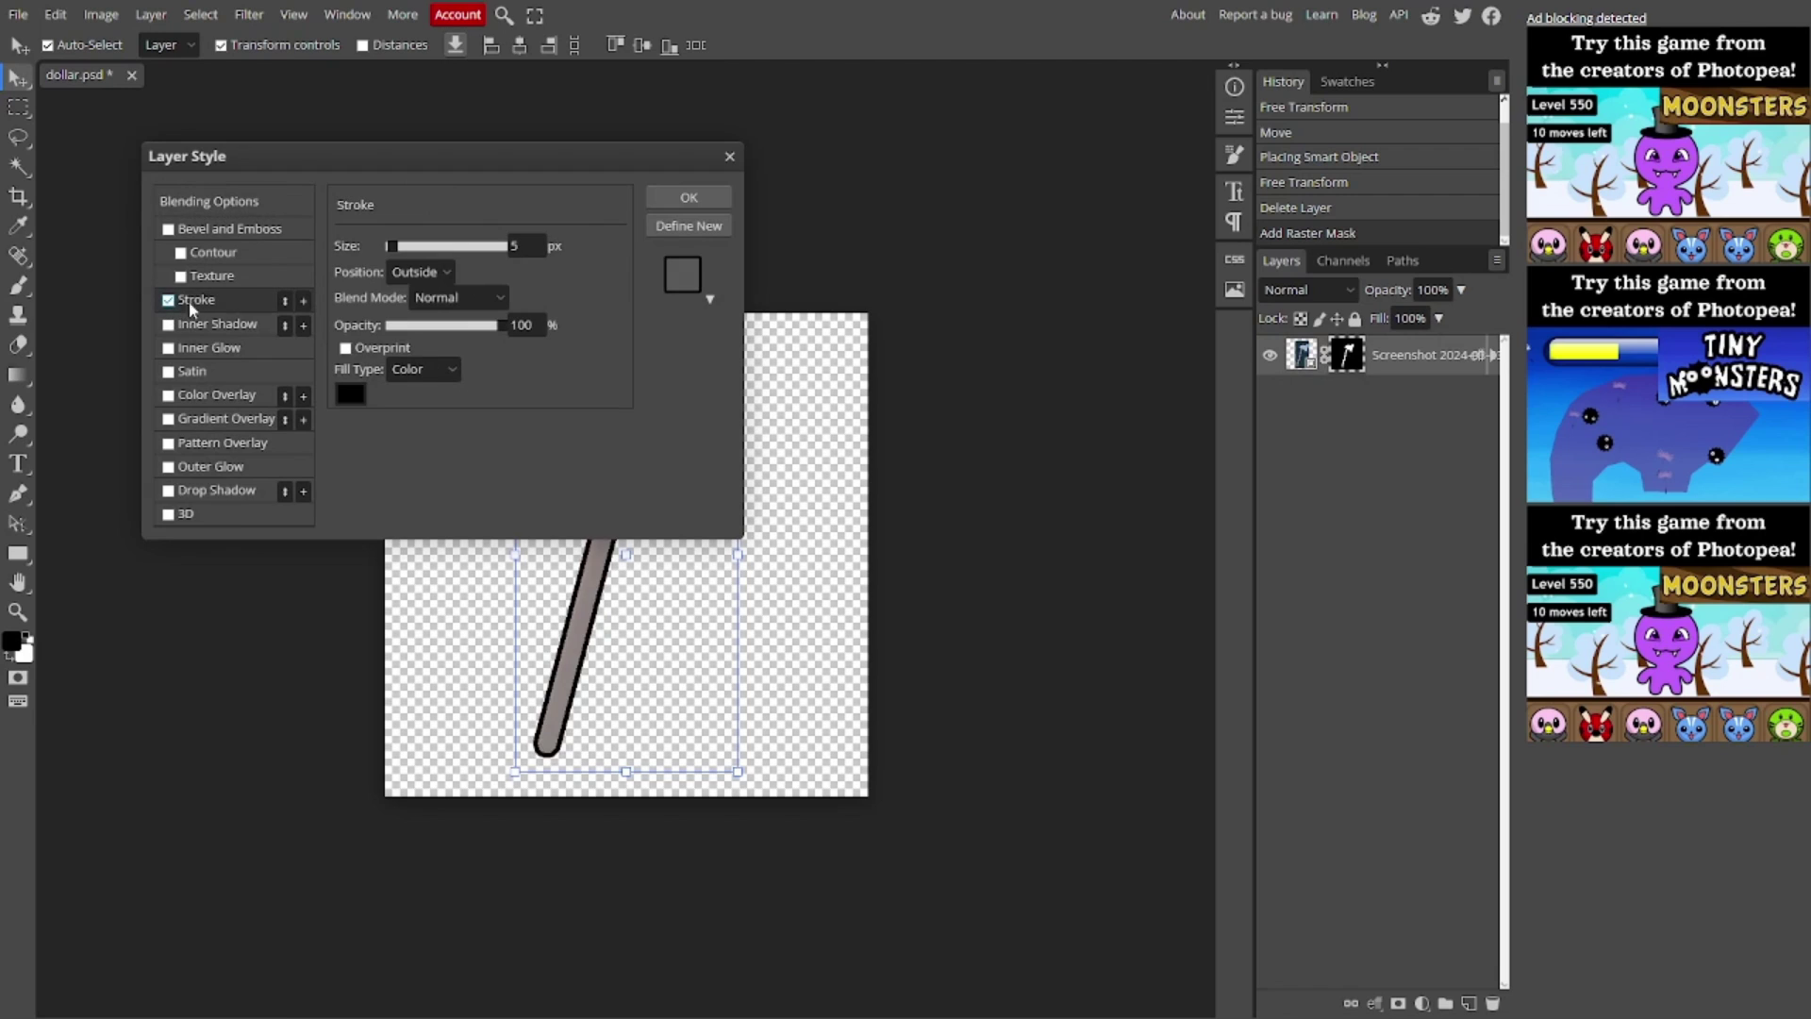
click(672, 196)
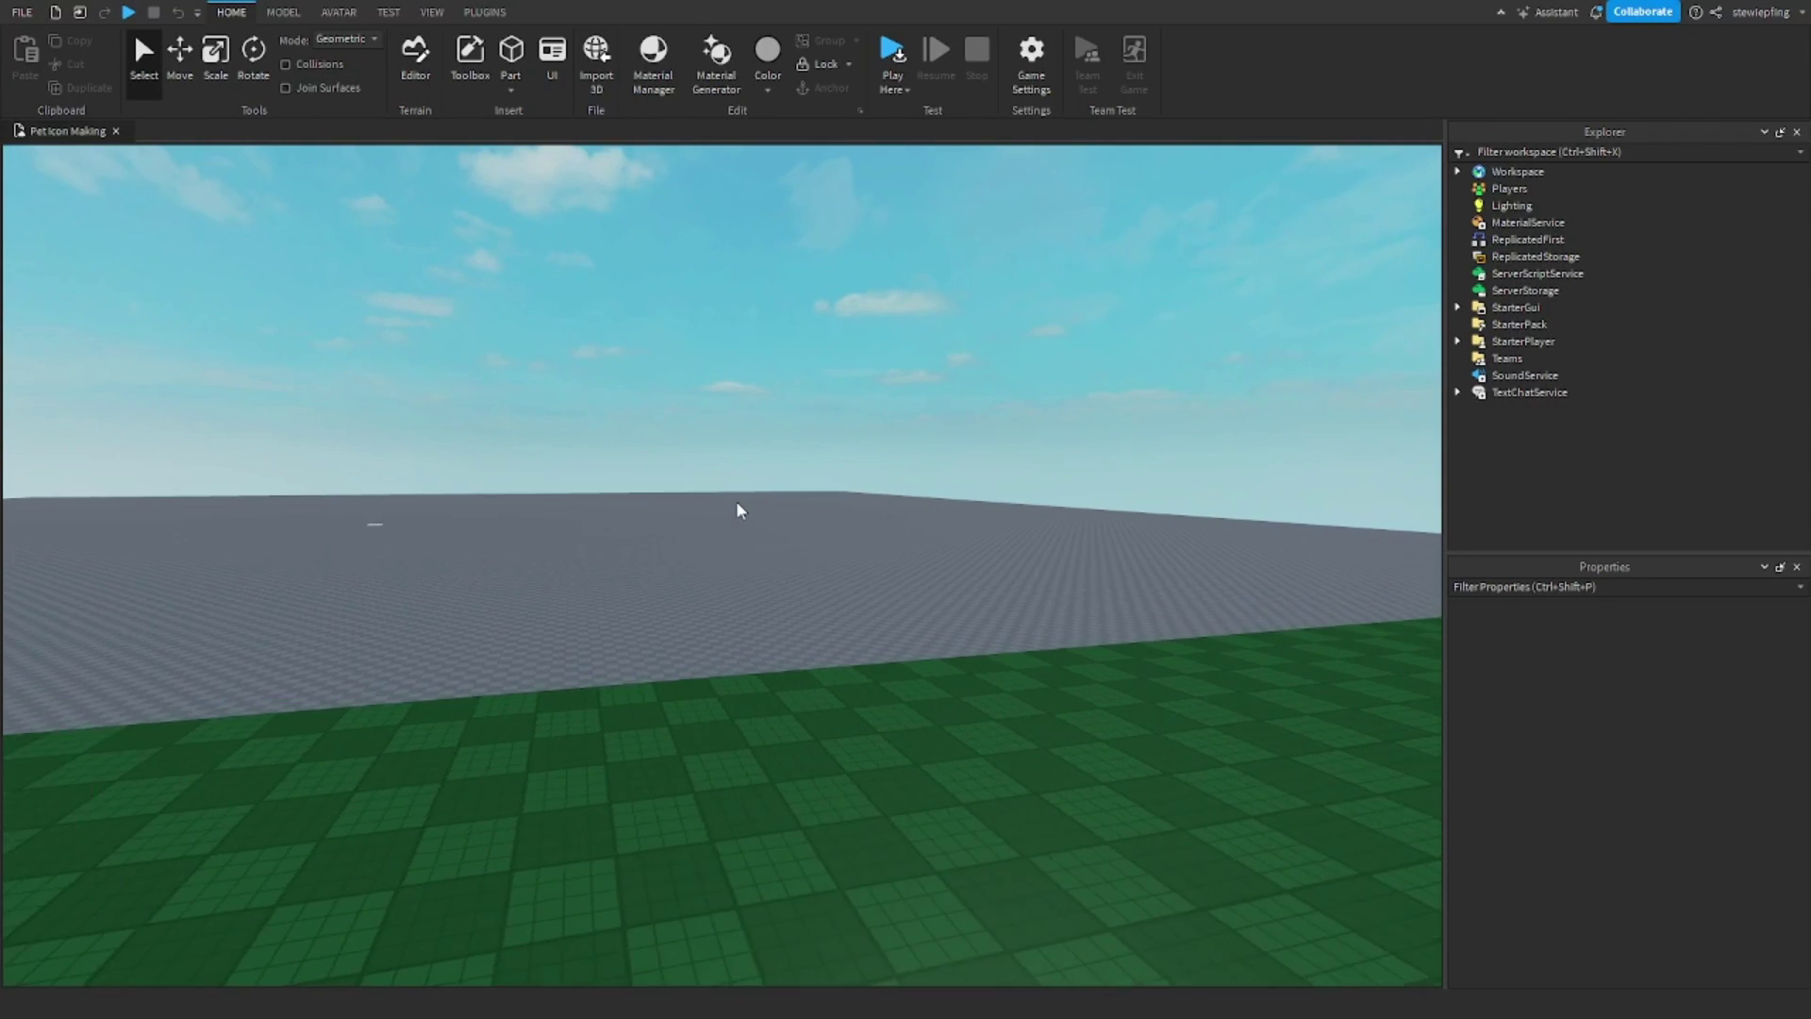
Switch to Roblox Studio and look over the green backdrop set and its surroundings.
key(a)
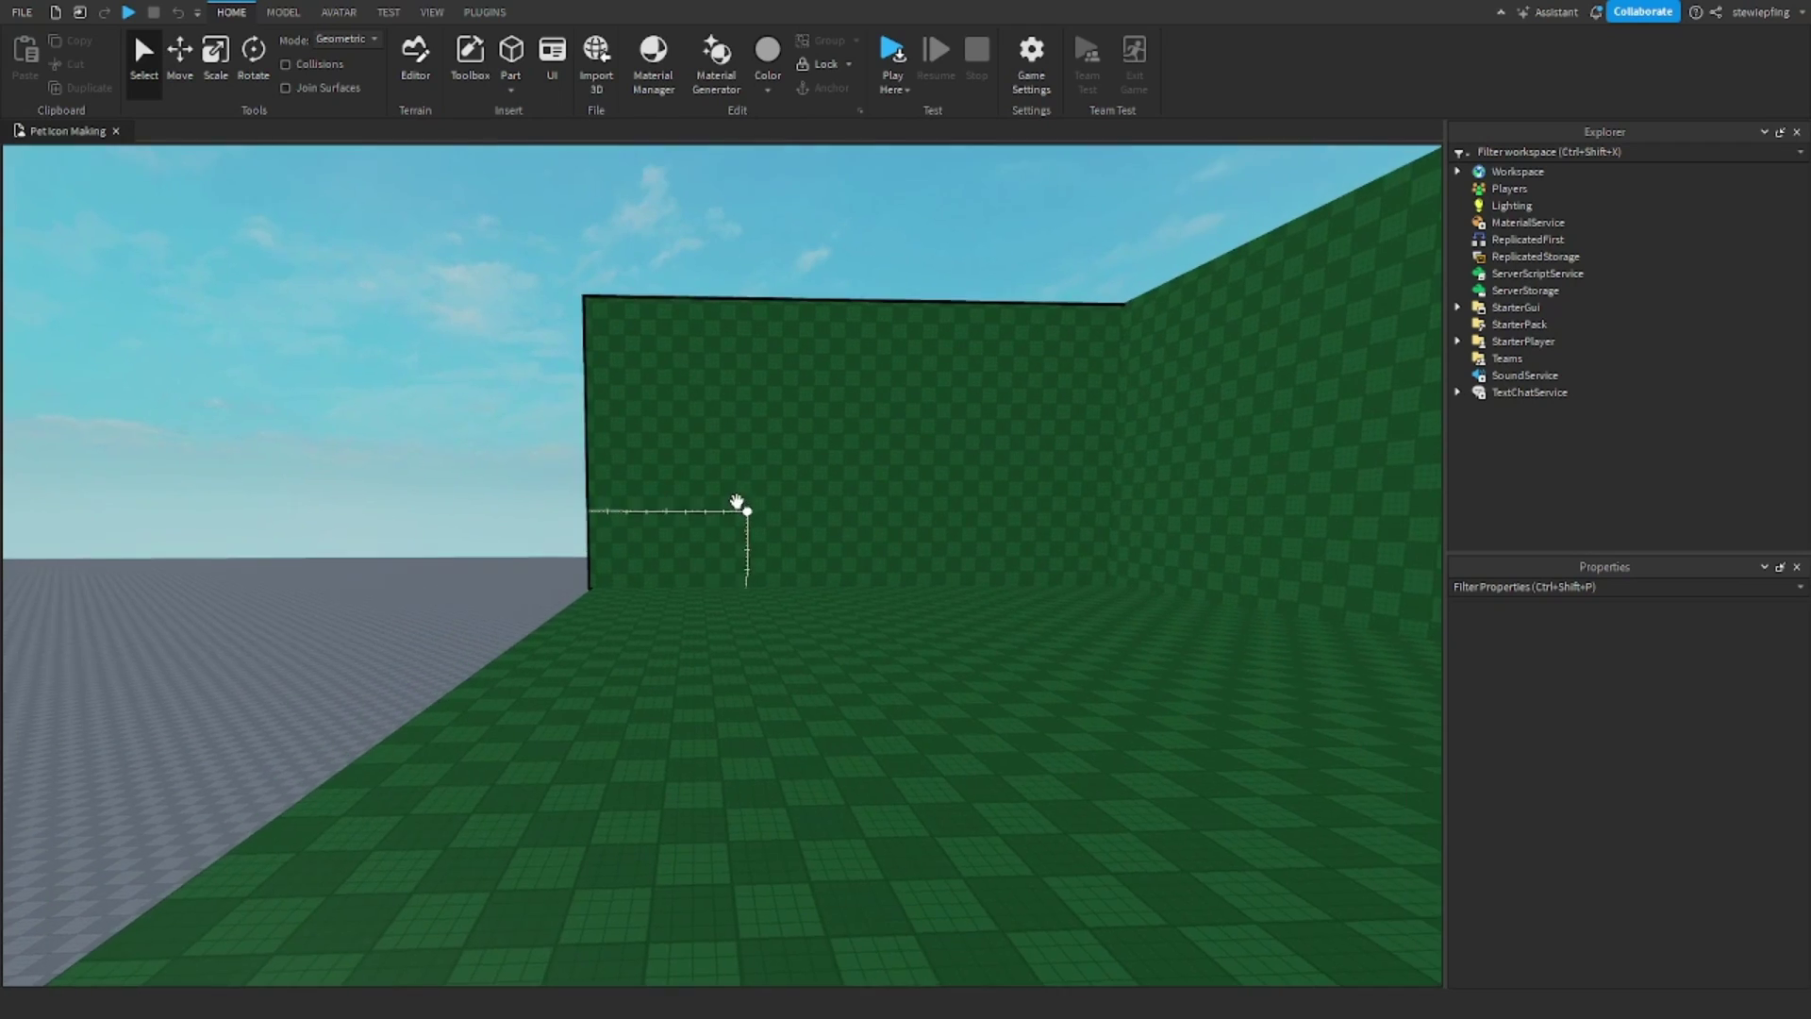
drag(737, 502, 743, 509)
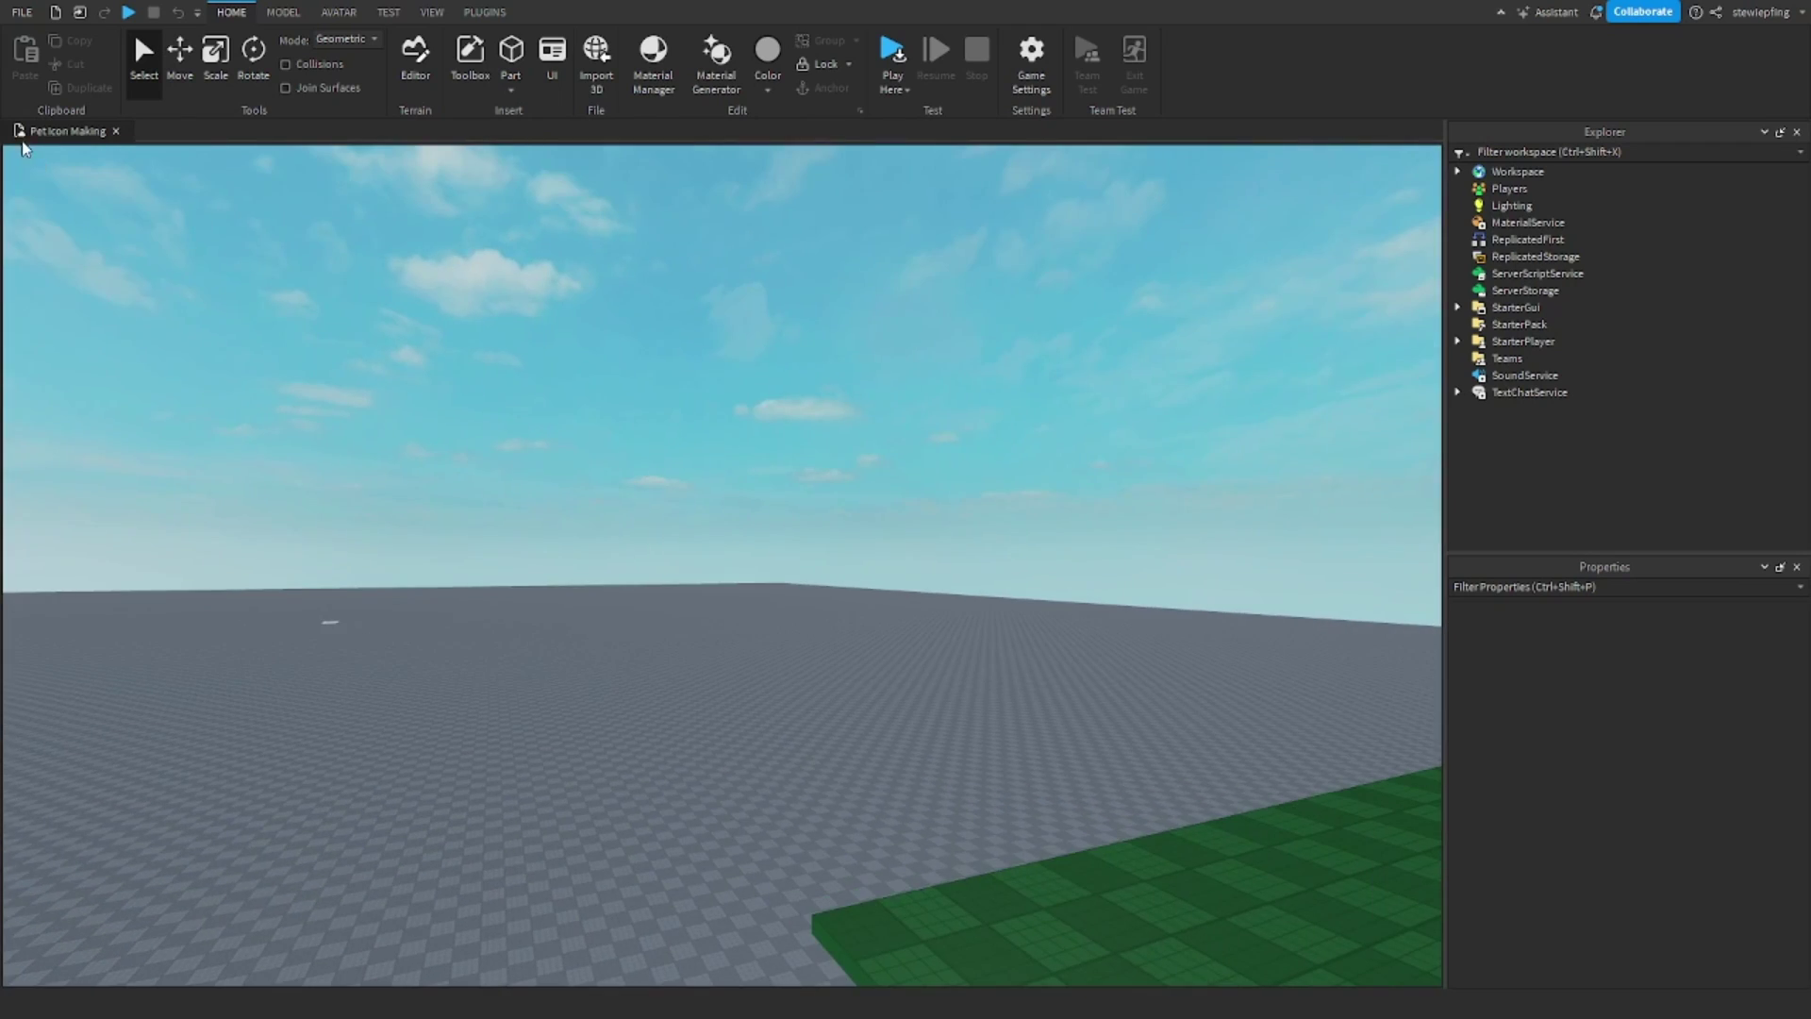
drag(229, 356, 441, 663)
key(a)
drag(324, 571, 307, 562)
key(w)
key(s)
drag(611, 559, 752, 429)
key(w)
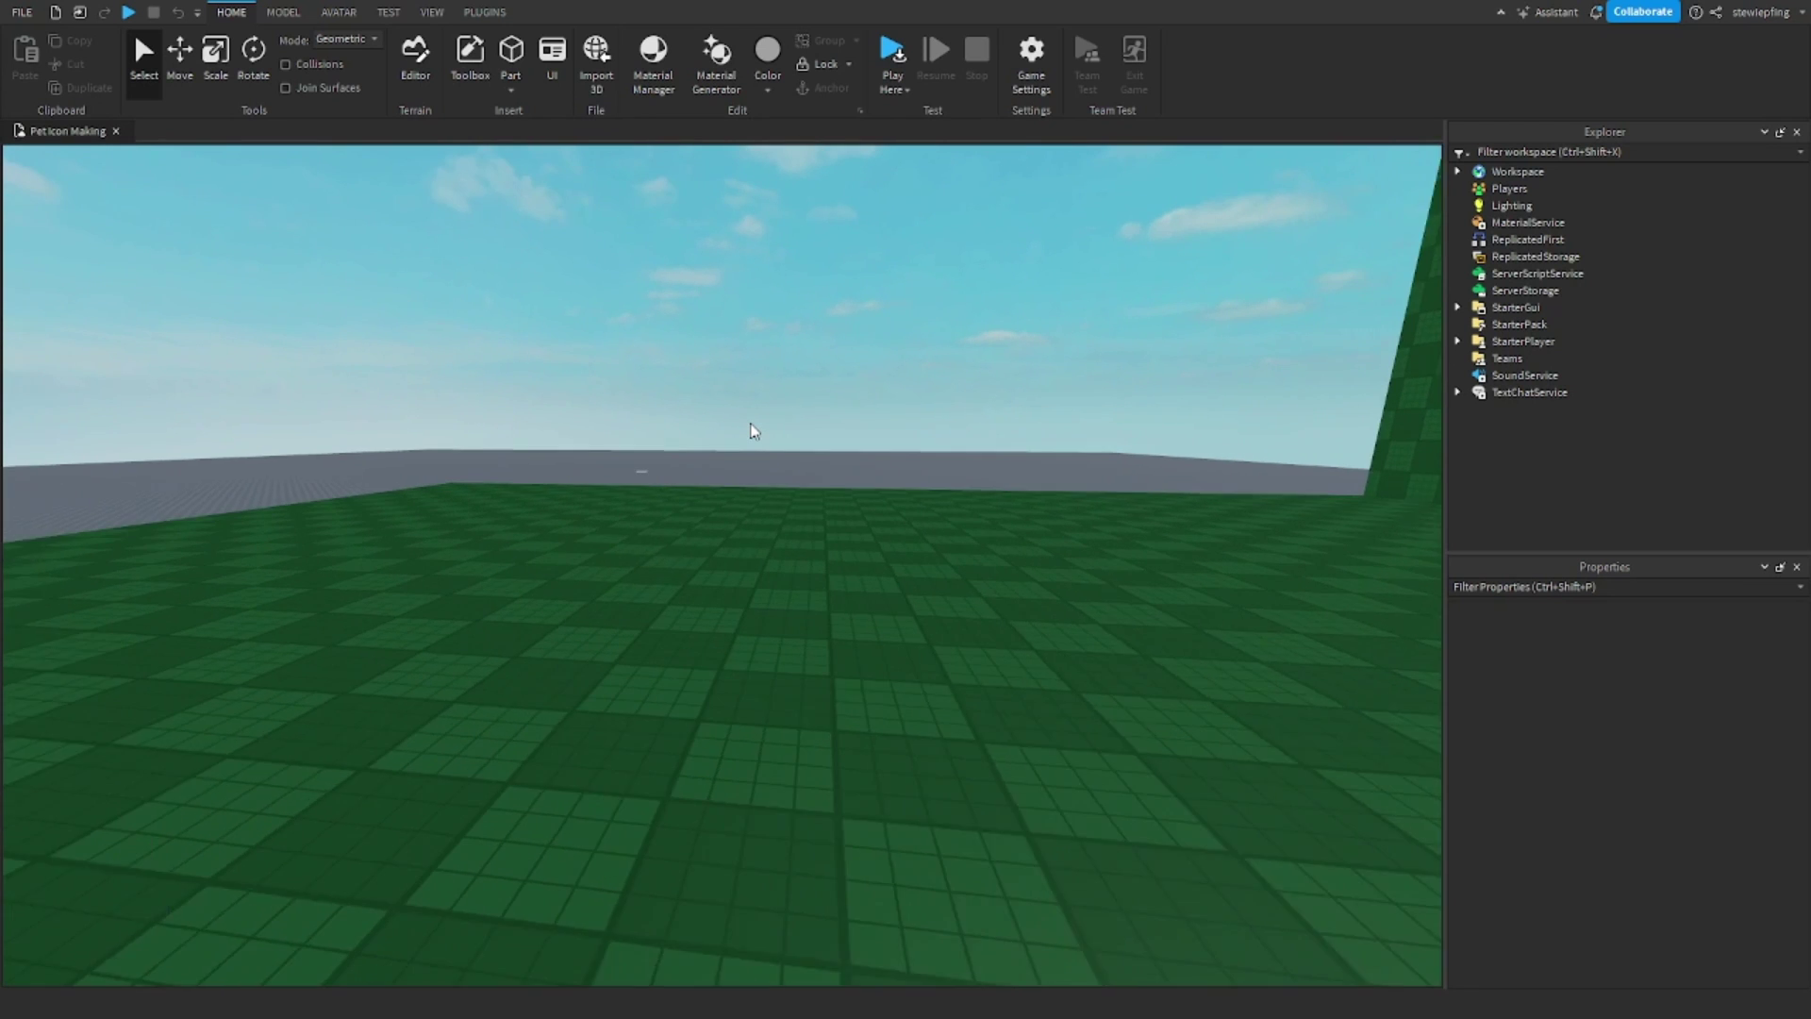
key(e)
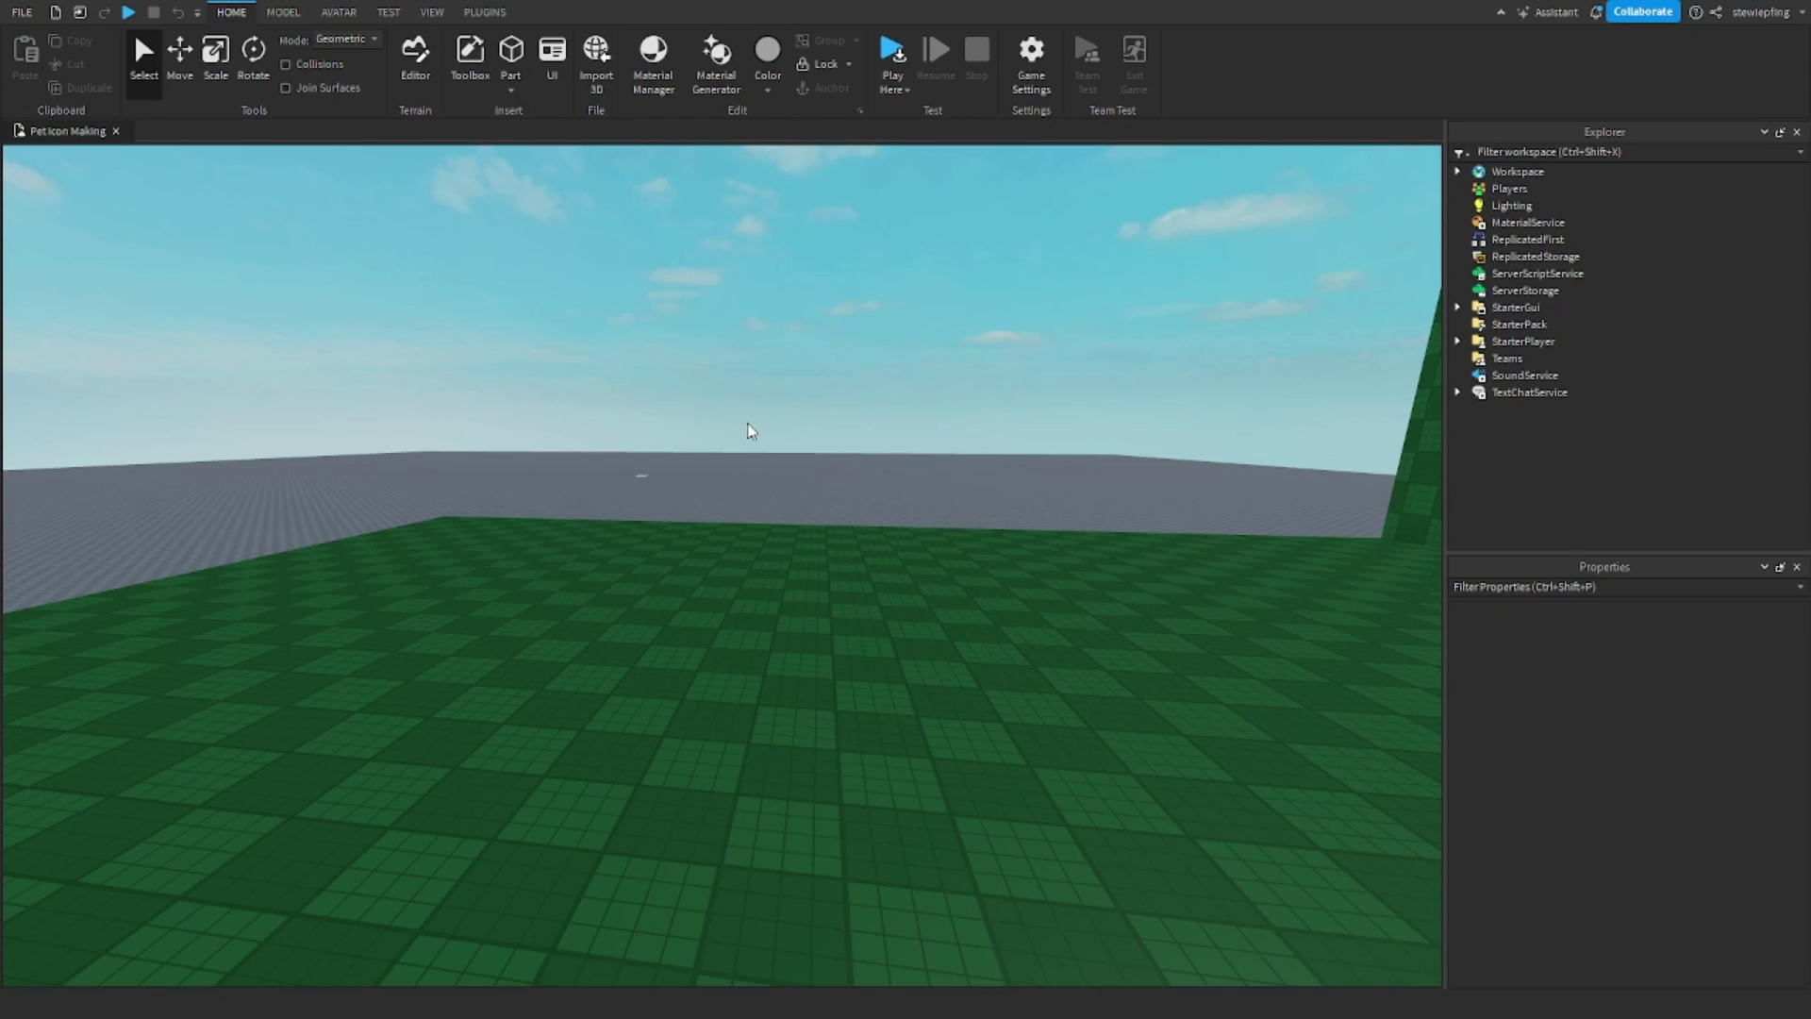
Review the appearance and data properties of the Lighting service.
click(1492, 208)
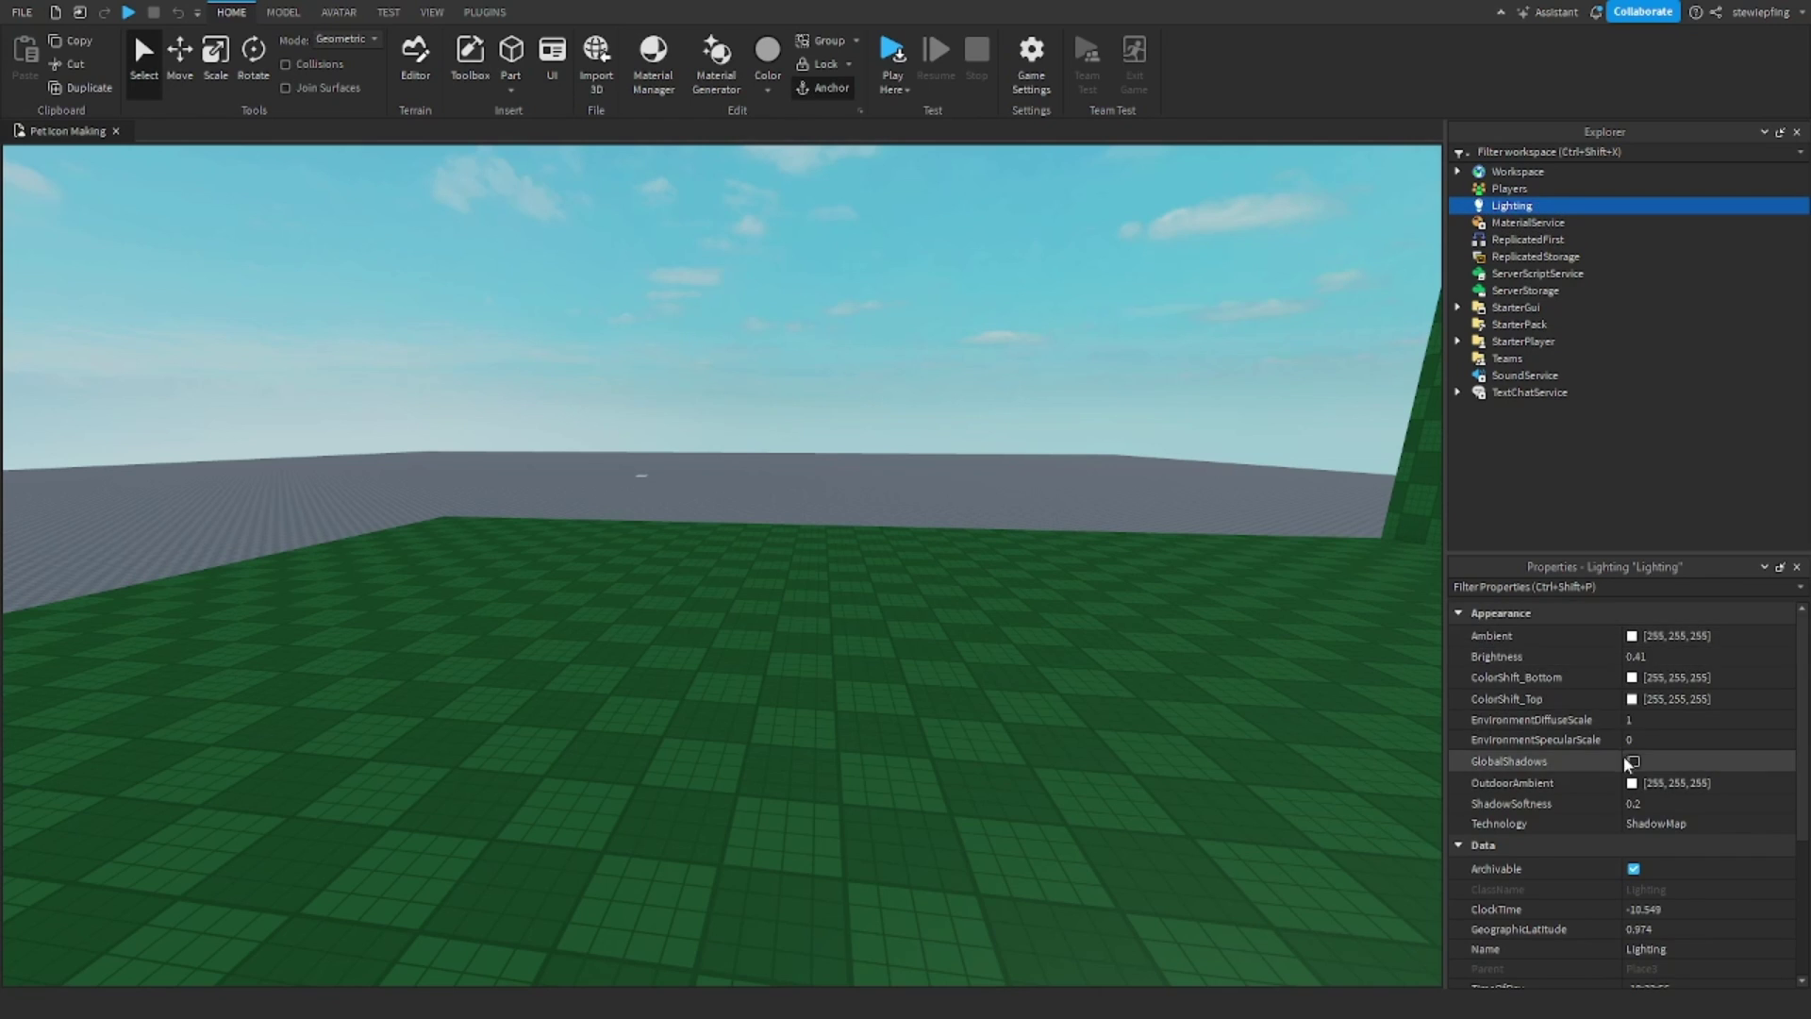
scroll(1627, 761, down, 3)
scroll(1629, 764, up, 3)
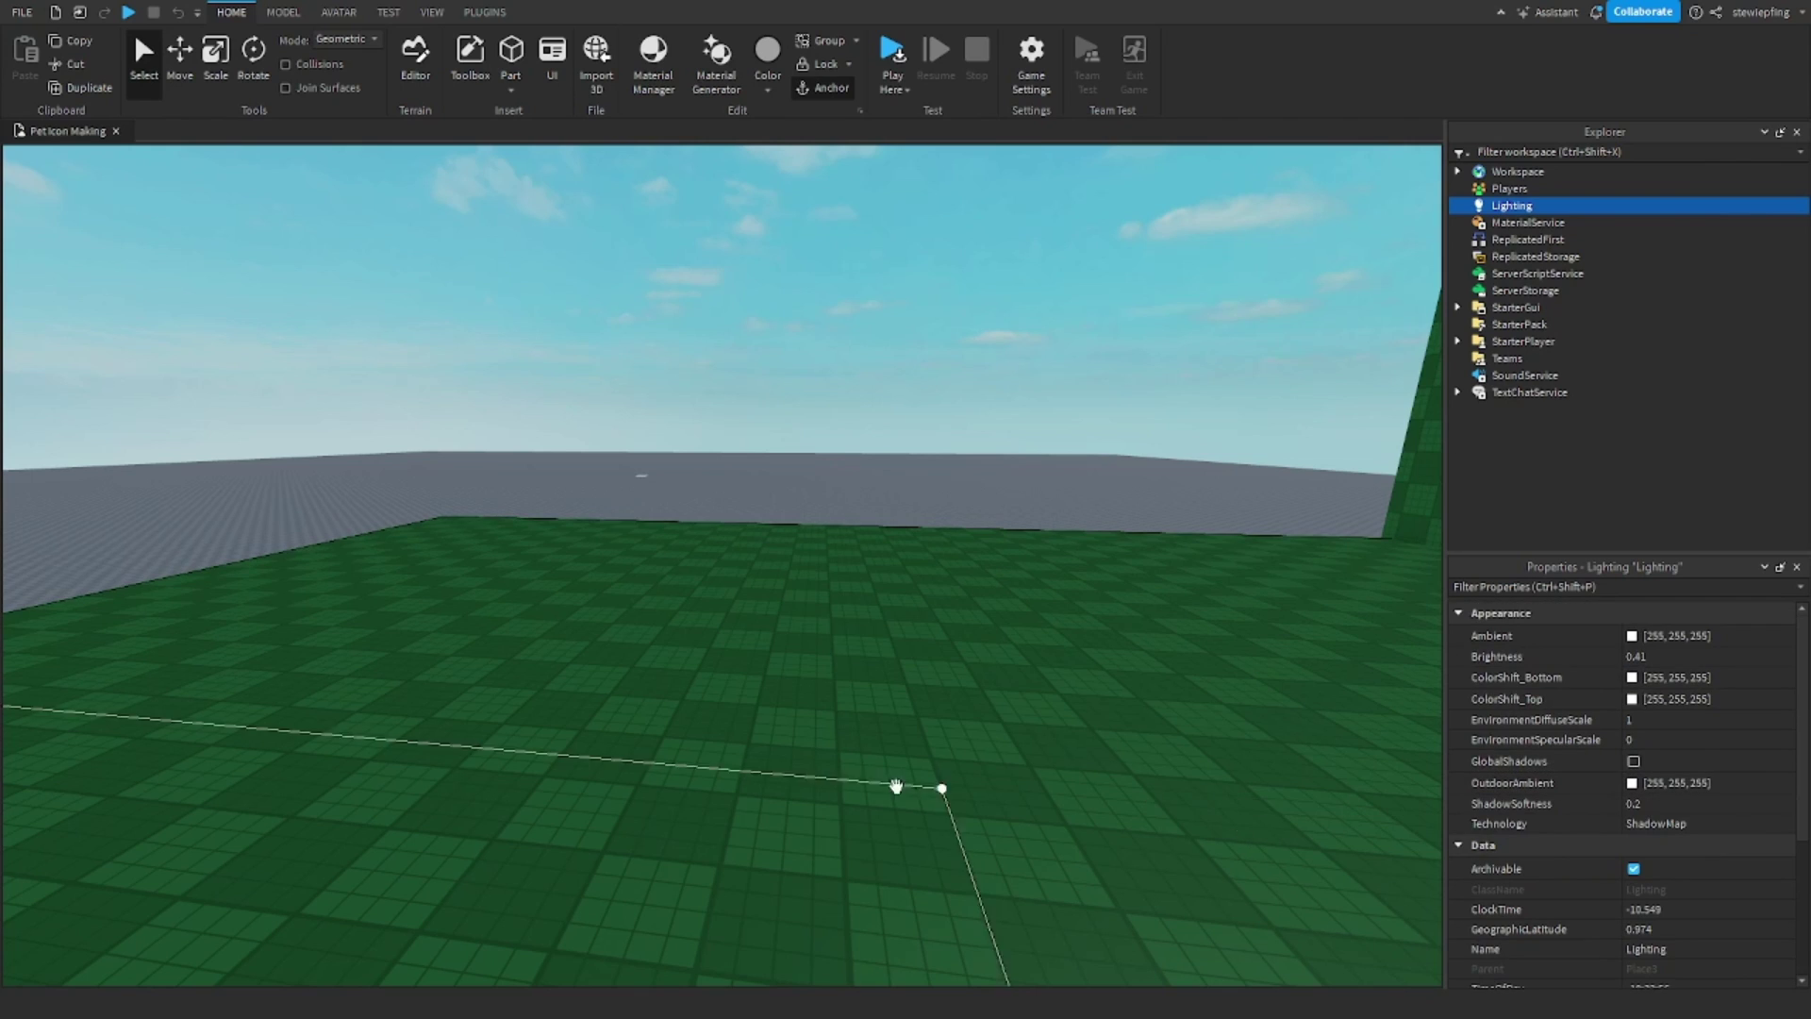
Examine the green backdrop walls and the corners where they meet the floor.
right_click(774, 736)
right_click(841, 696)
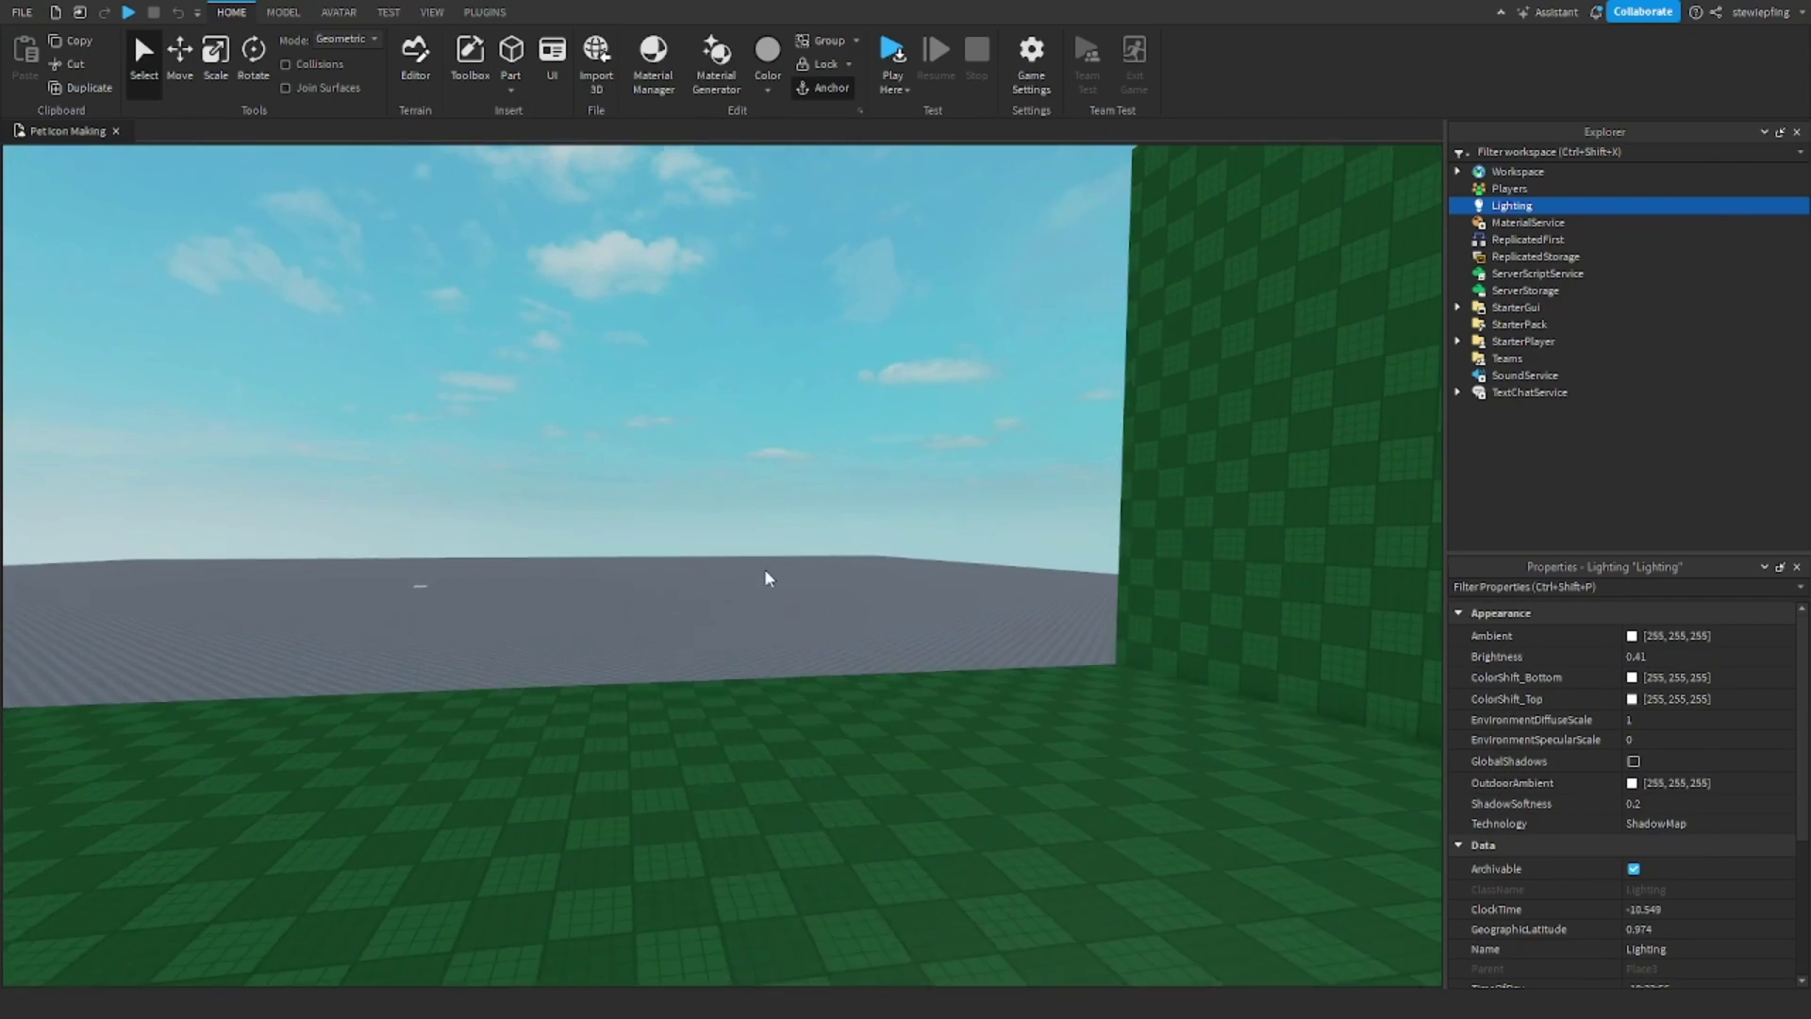
click(768, 579)
right_click(768, 579)
right_click(651, 513)
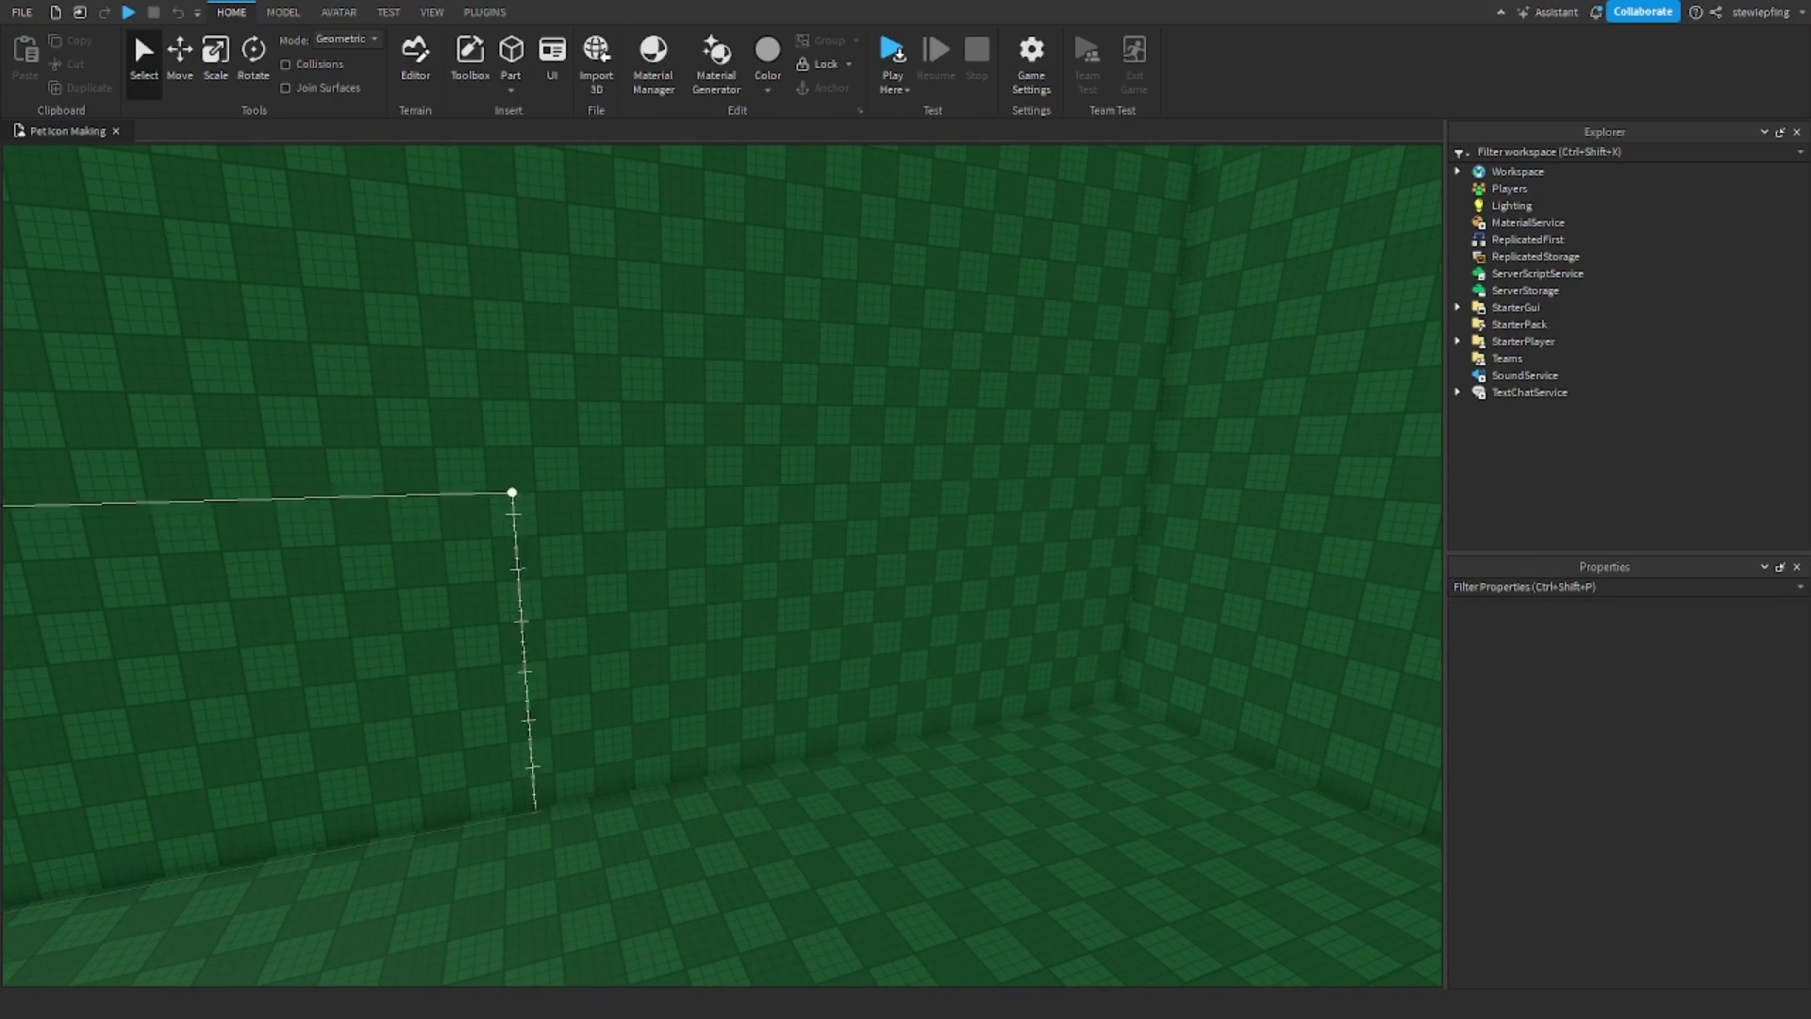
right_click(449, 490)
right_click(700, 457)
right_click(645, 443)
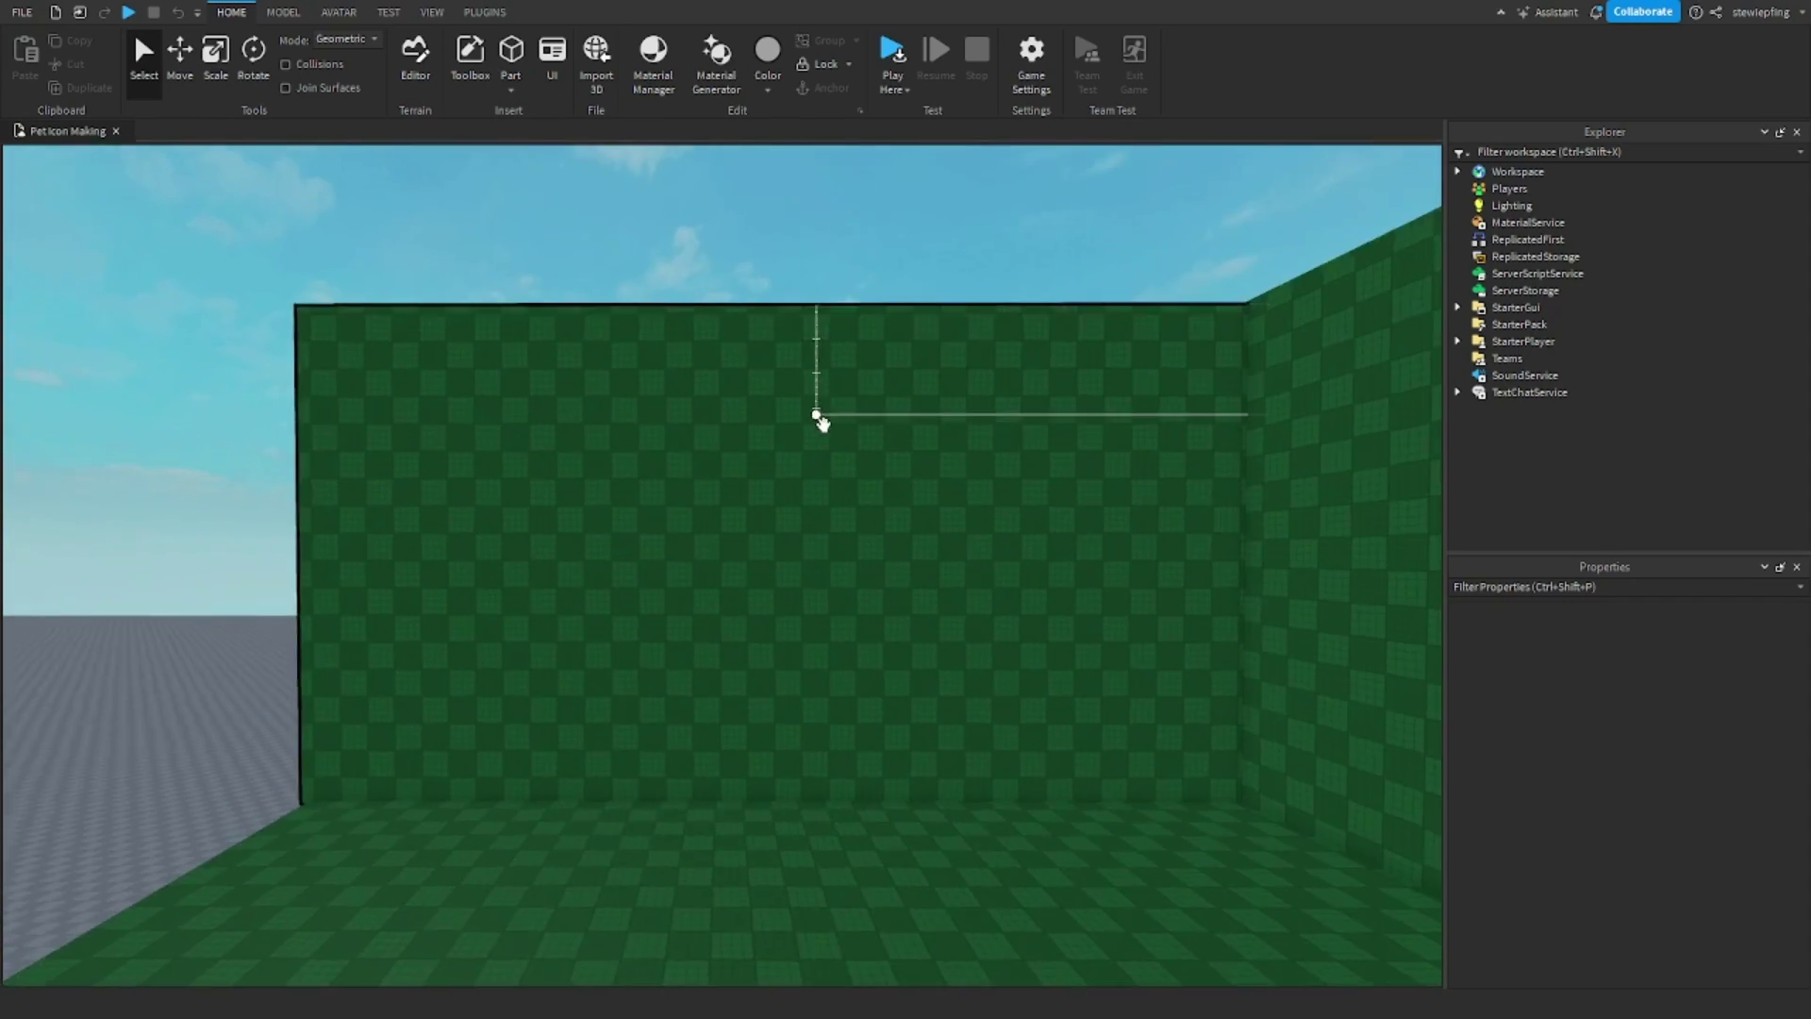
scroll(858, 441, down, 4)
key(a)
scroll(859, 443, up, 2)
Select the Firework model's cylinder mesh and colour it red.
scroll(860, 443, up, 10)
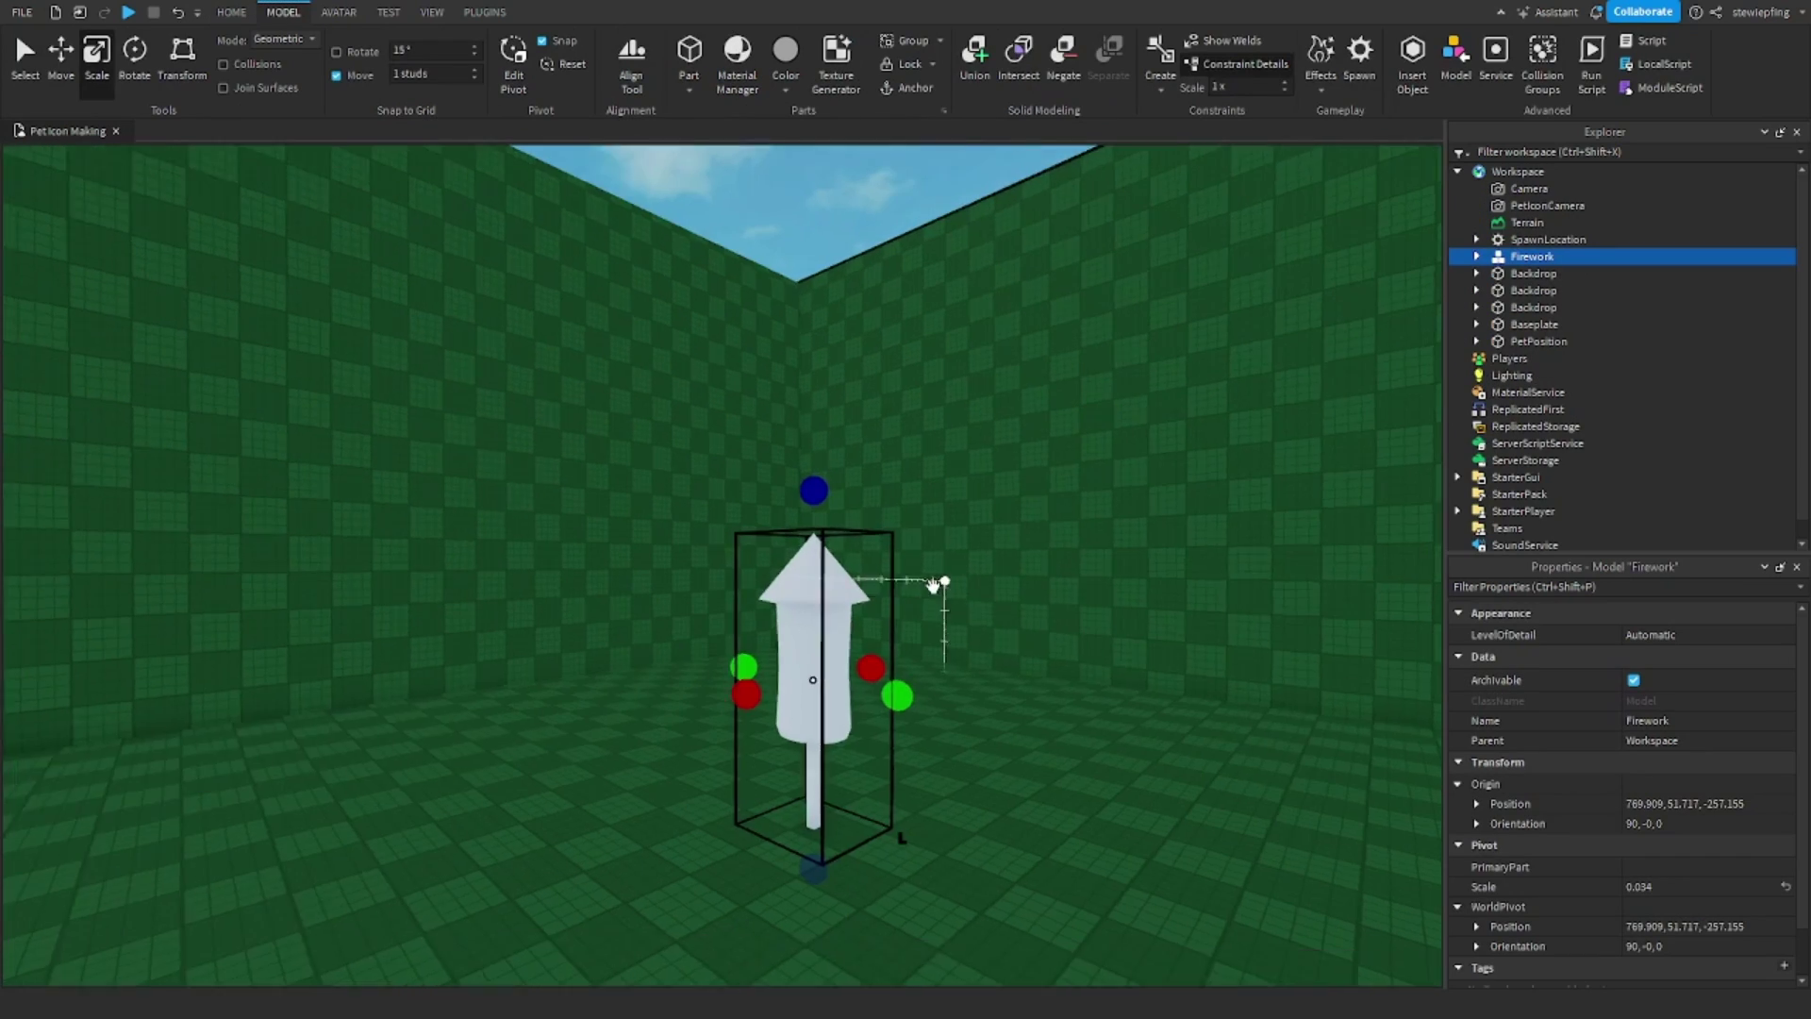
scroll(825, 509, up, 3)
scroll(720, 517, down, 3)
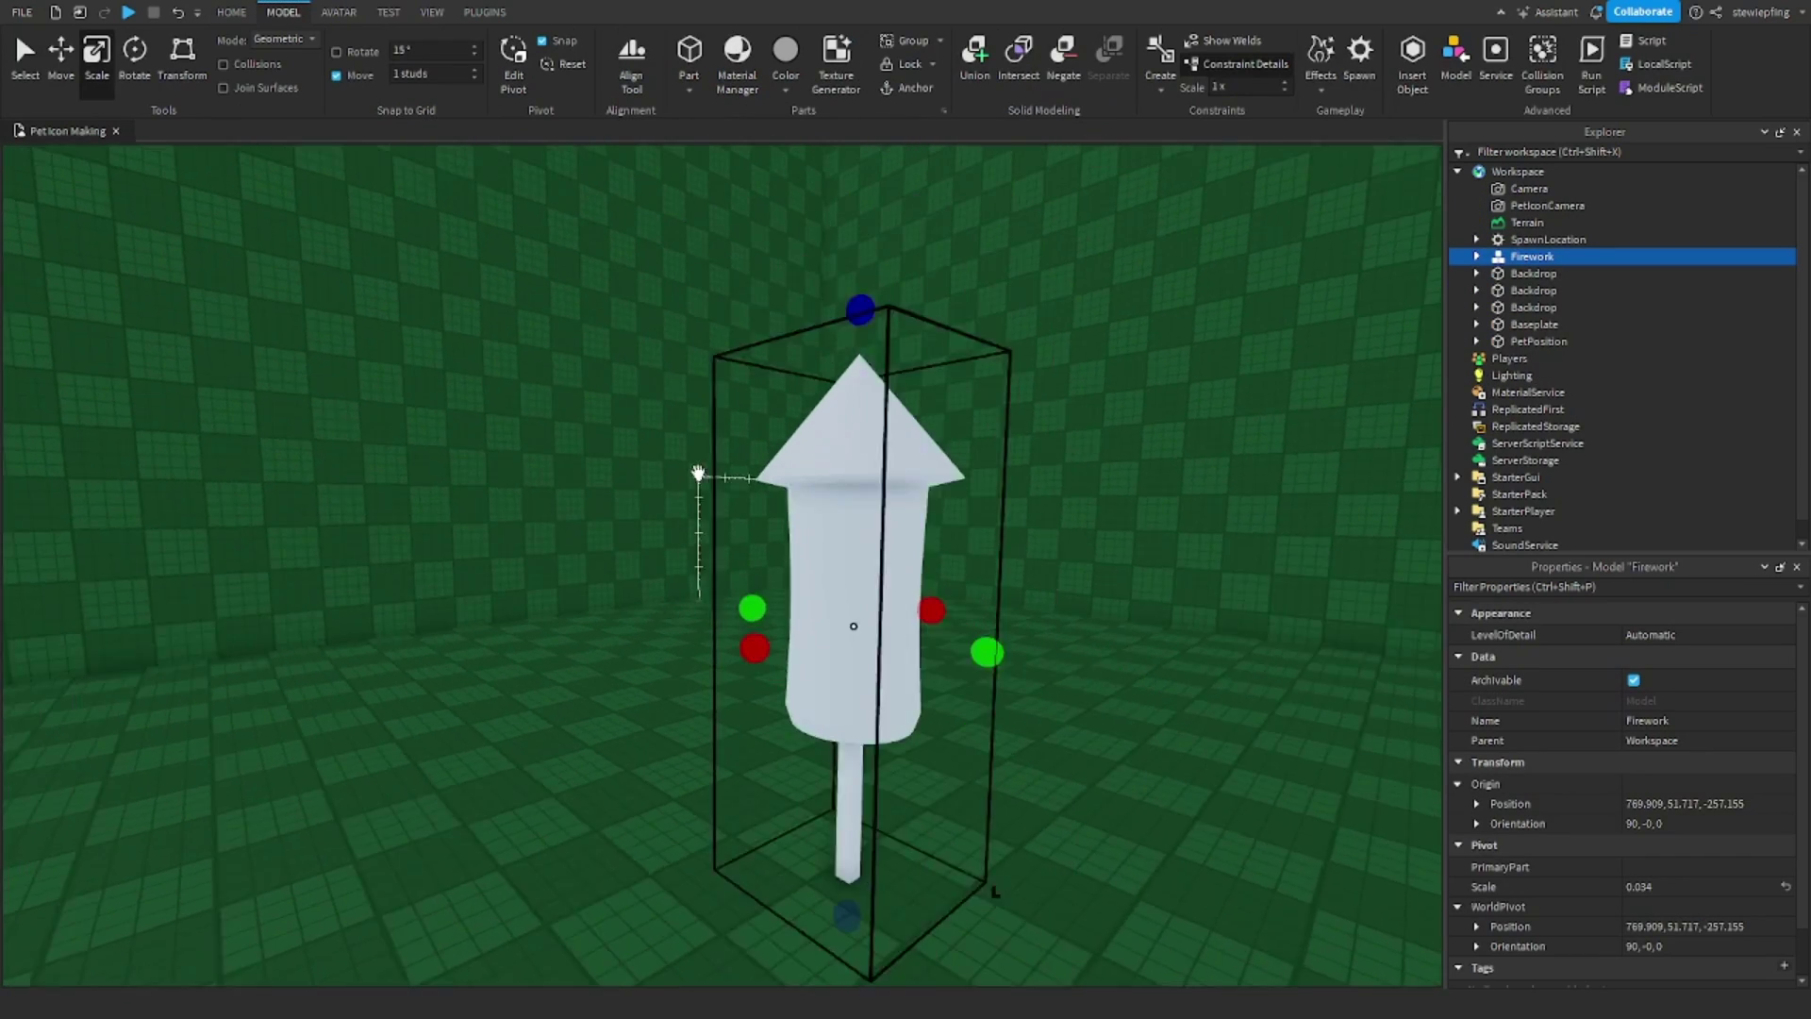
right_click(699, 473)
click(751, 258)
right_click(752, 258)
scroll(752, 257, up, 2)
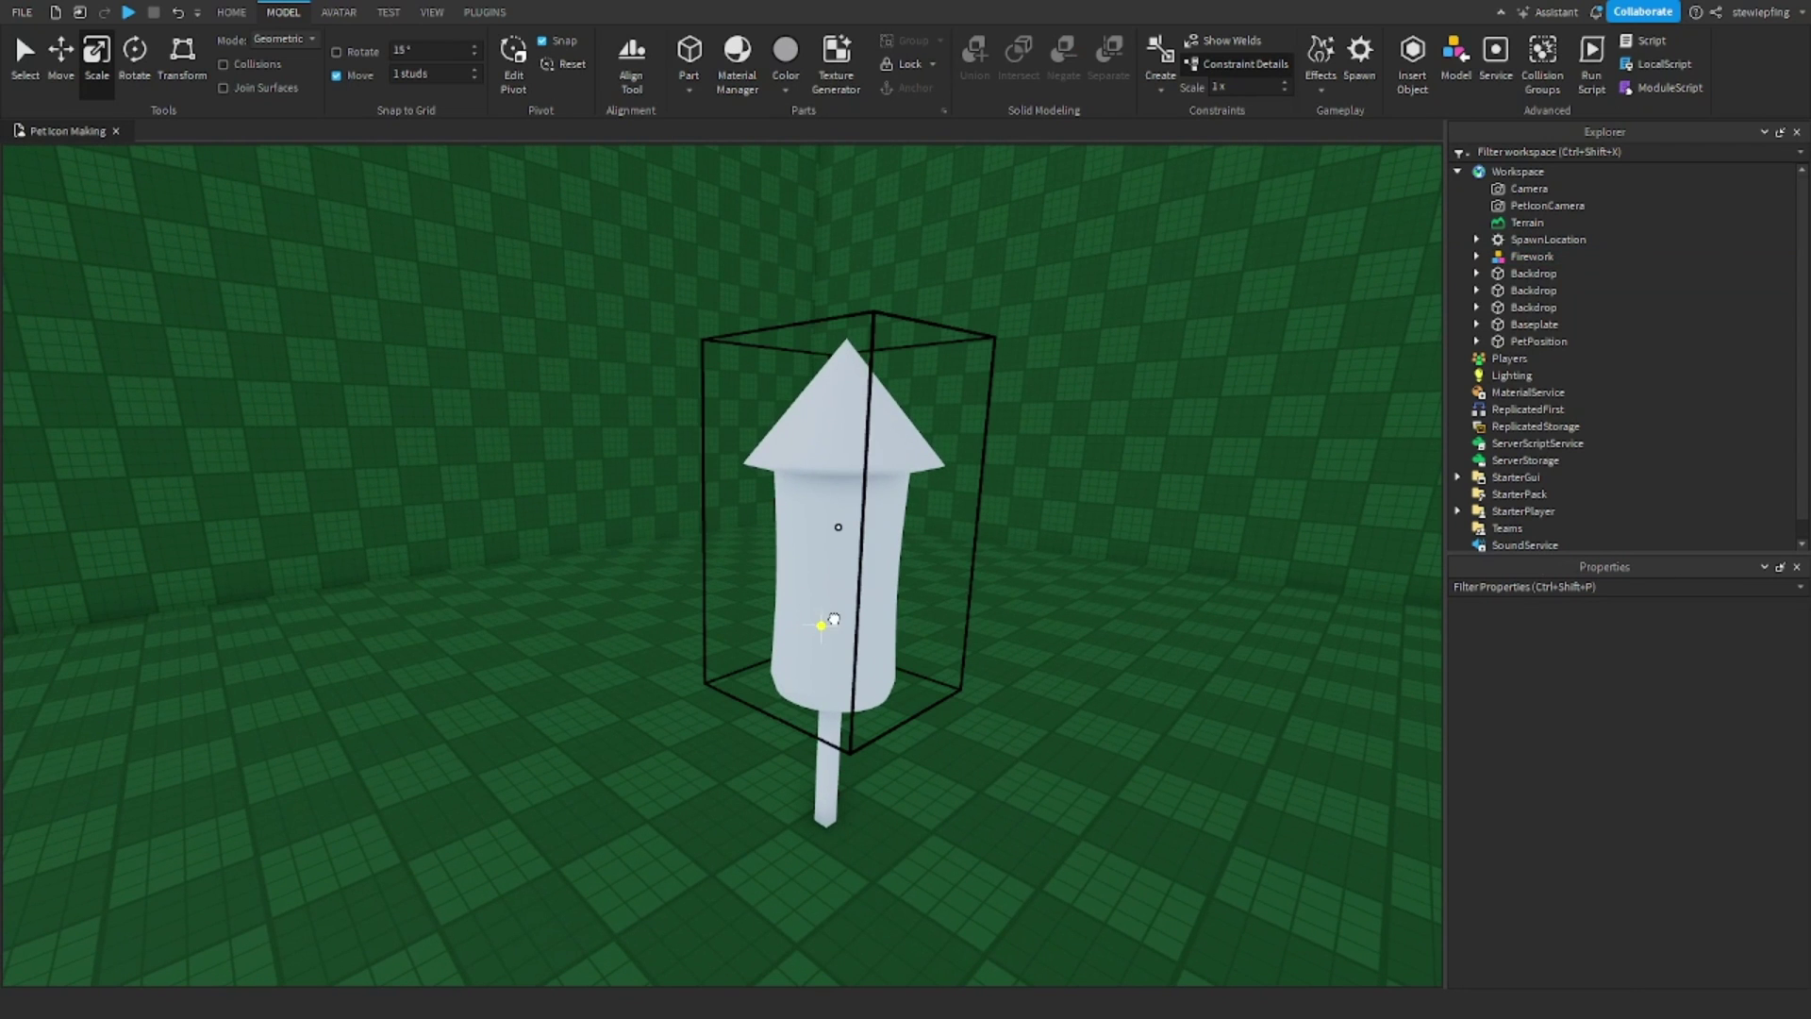
alt+click(820, 625)
key(d)
click(1666, 636)
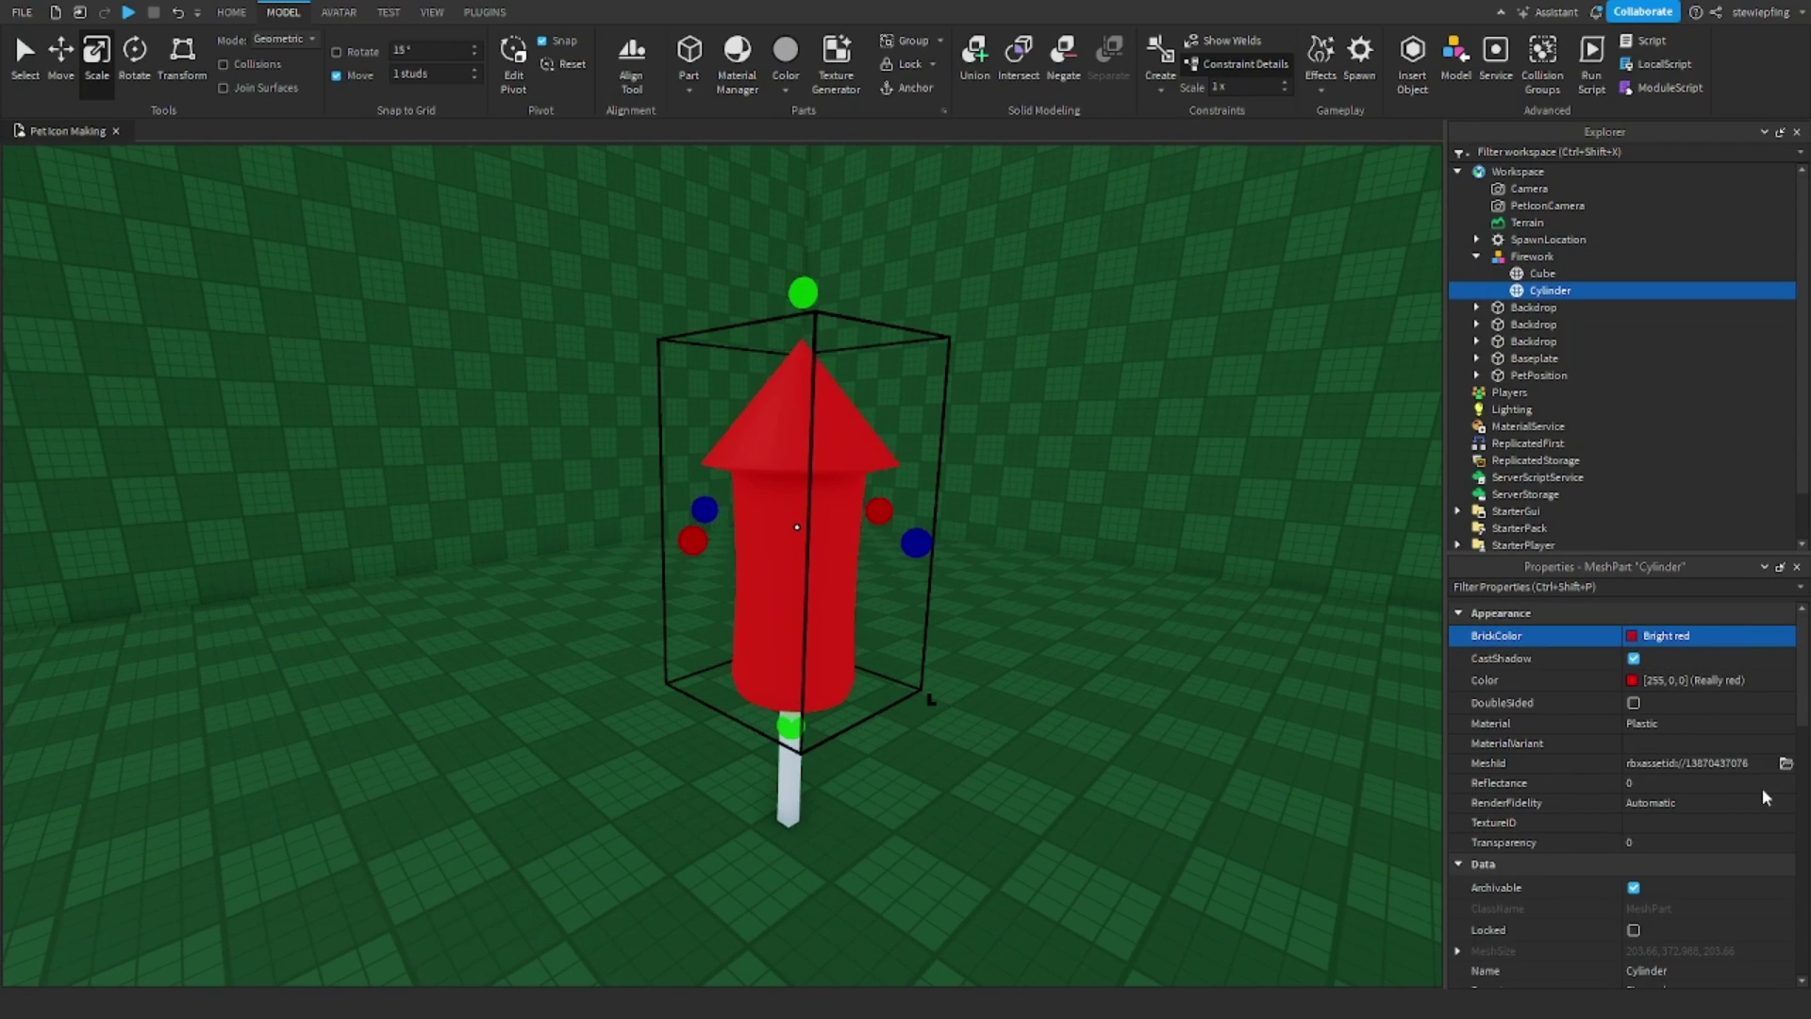
click(1771, 787)
Scale the whole Firework model up to a scale of about 0.037.
right_click(926, 389)
scroll(926, 389, down, 3)
click(861, 295)
right_click(861, 295)
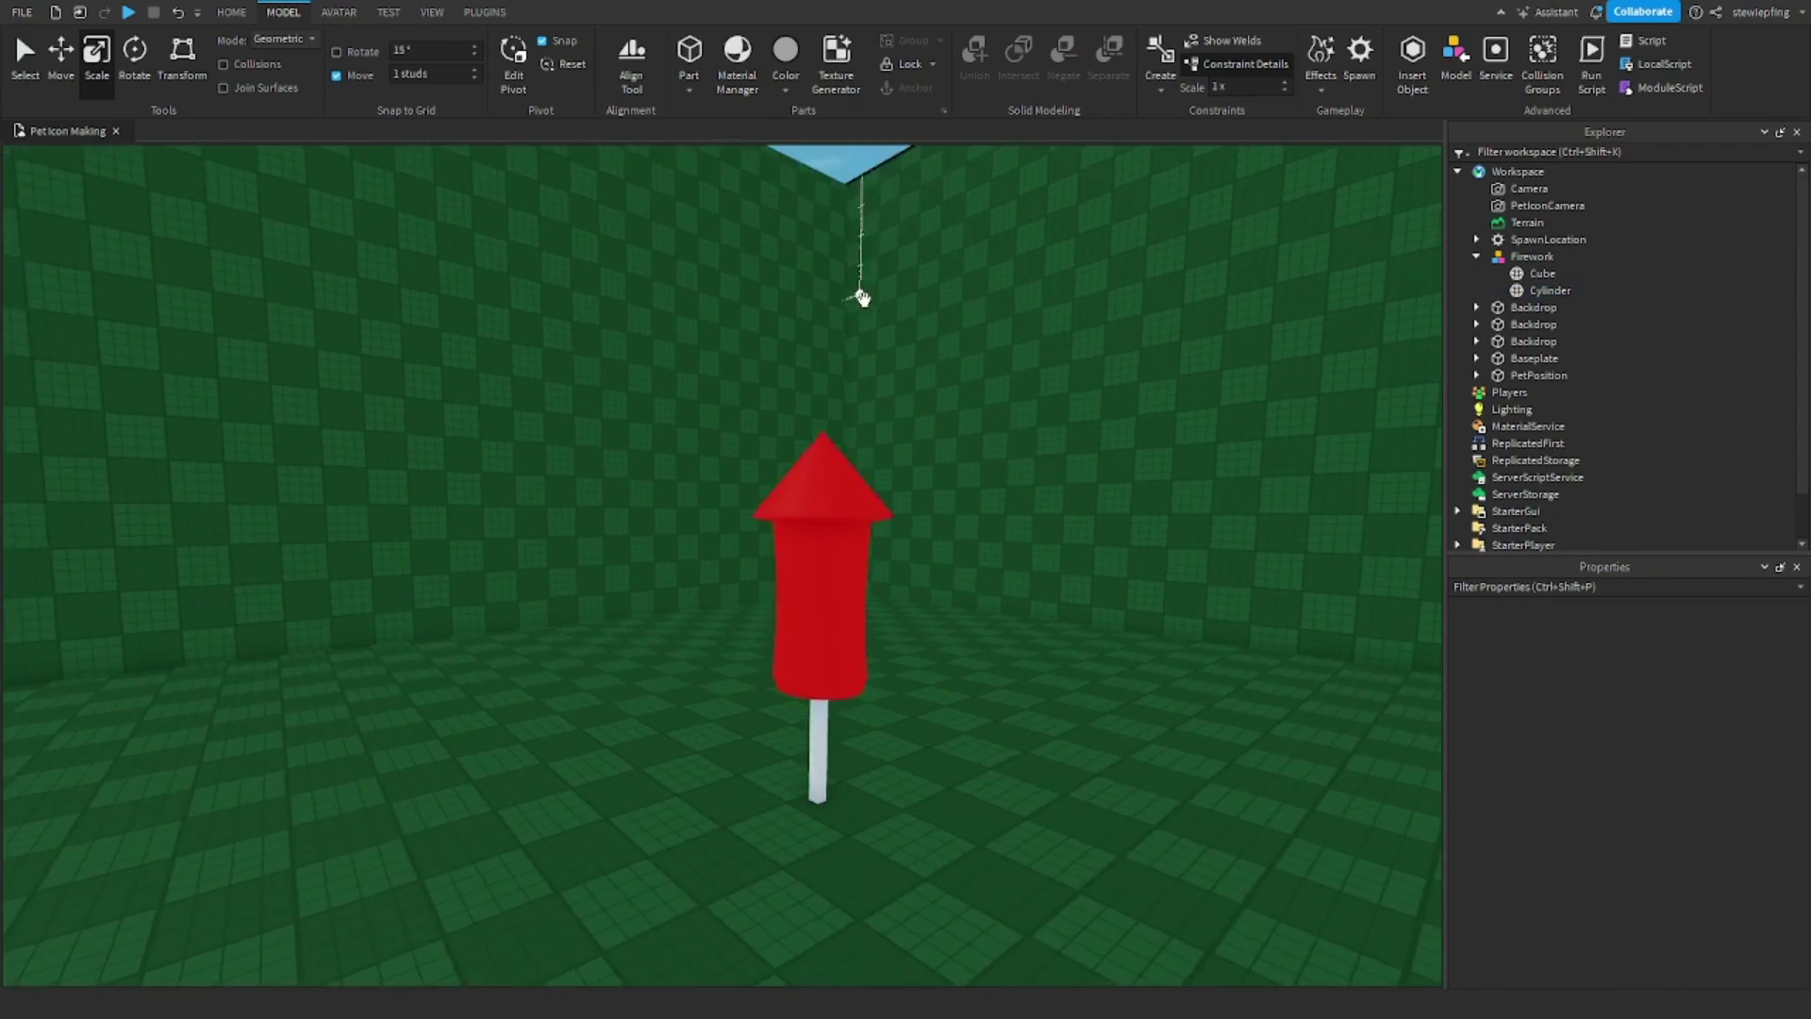
click(801, 550)
key(ctrl+1)
key(ctrl+3)
mouse_move(809, 329)
mouse_down()
mouse_move(817, 368)
mouse_move(828, 299)
mouse_up()
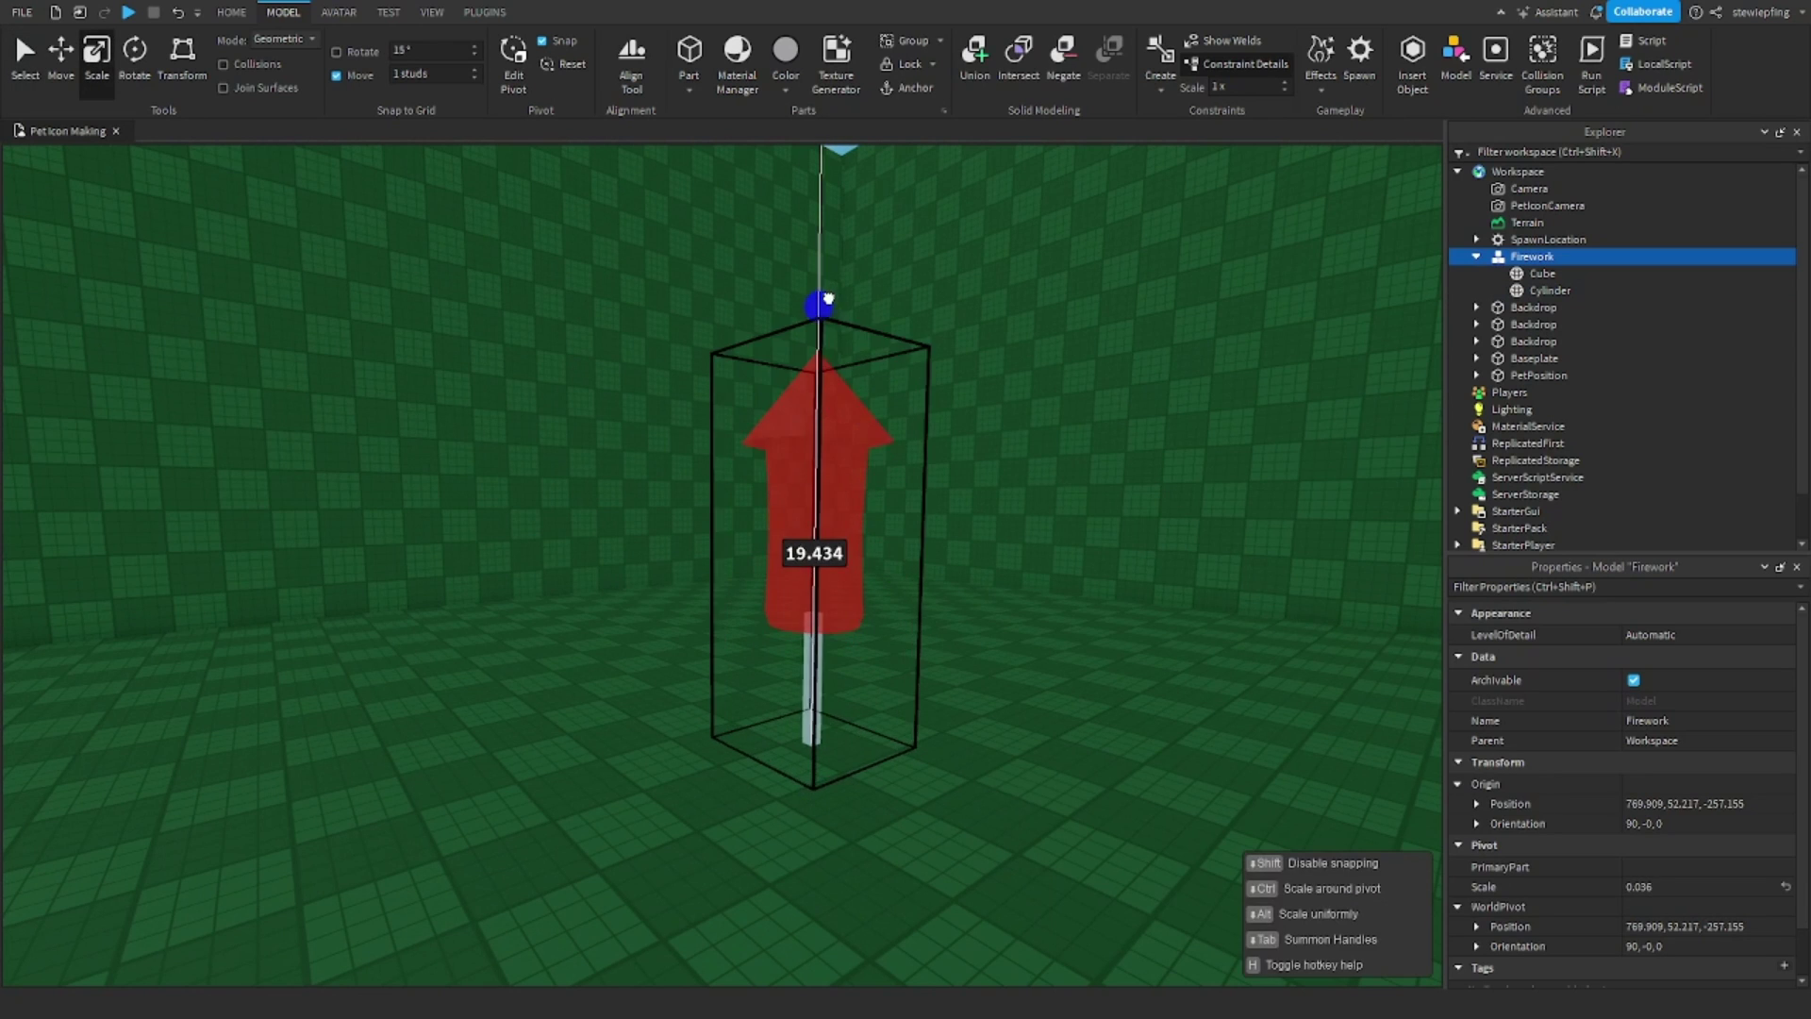
scroll(828, 265, down, 3)
click(828, 230)
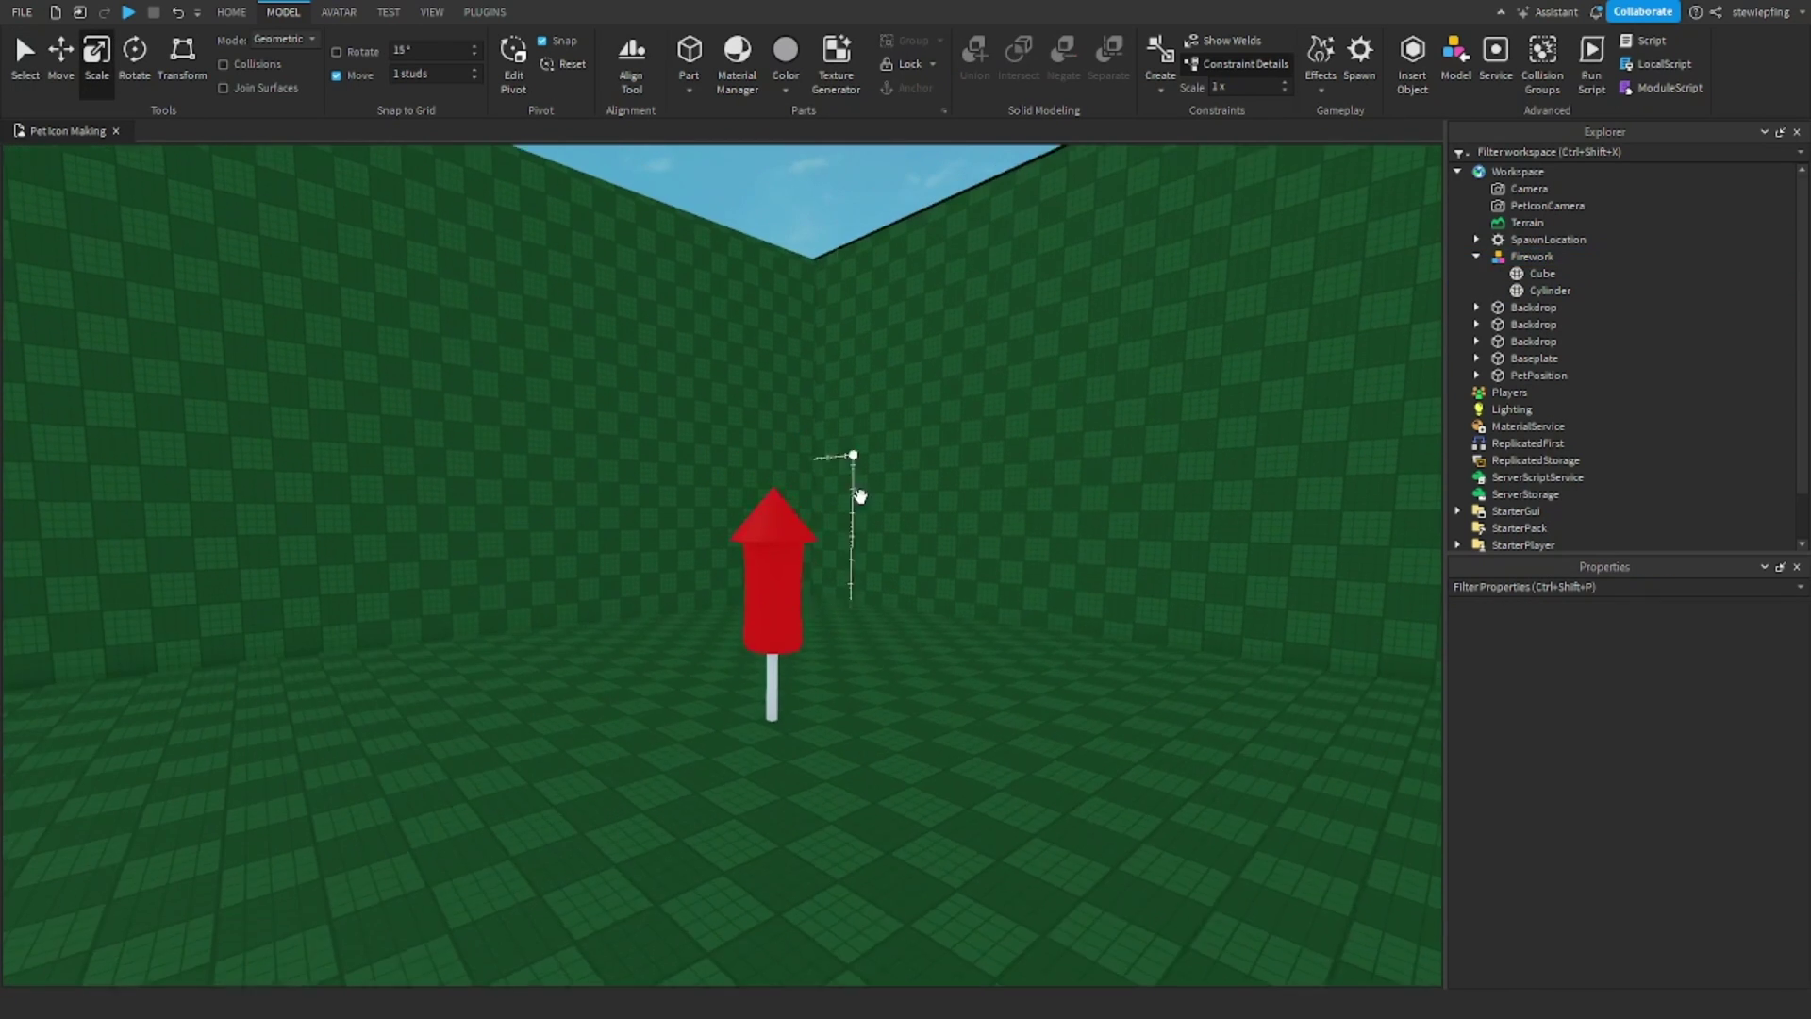
Move the Firework model close to the backdrop wall and raise it 15 studs above the floor.
key(e)
drag(761, 647, 941, 632)
key(ctrl+2)
key(e)
drag(939, 483, 957, 376)
key(w)
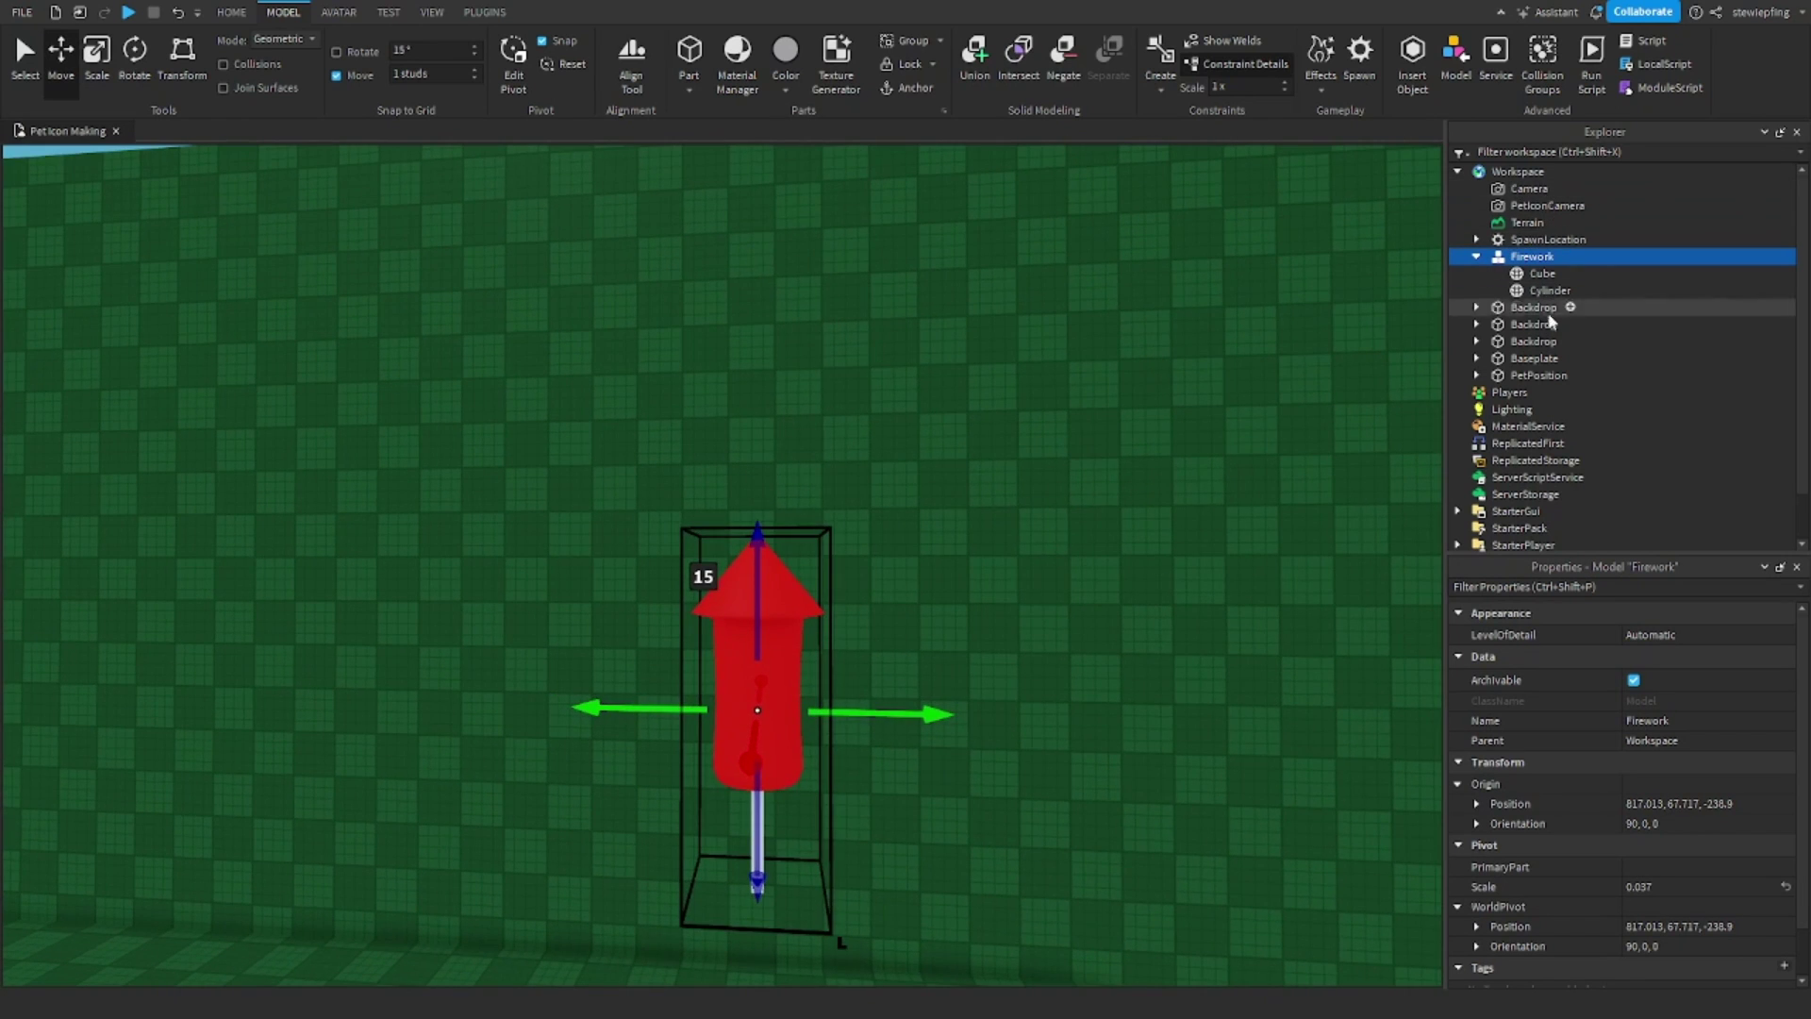
Expand and select the second Backdrop part, and examine its place in the whole set.
click(1477, 325)
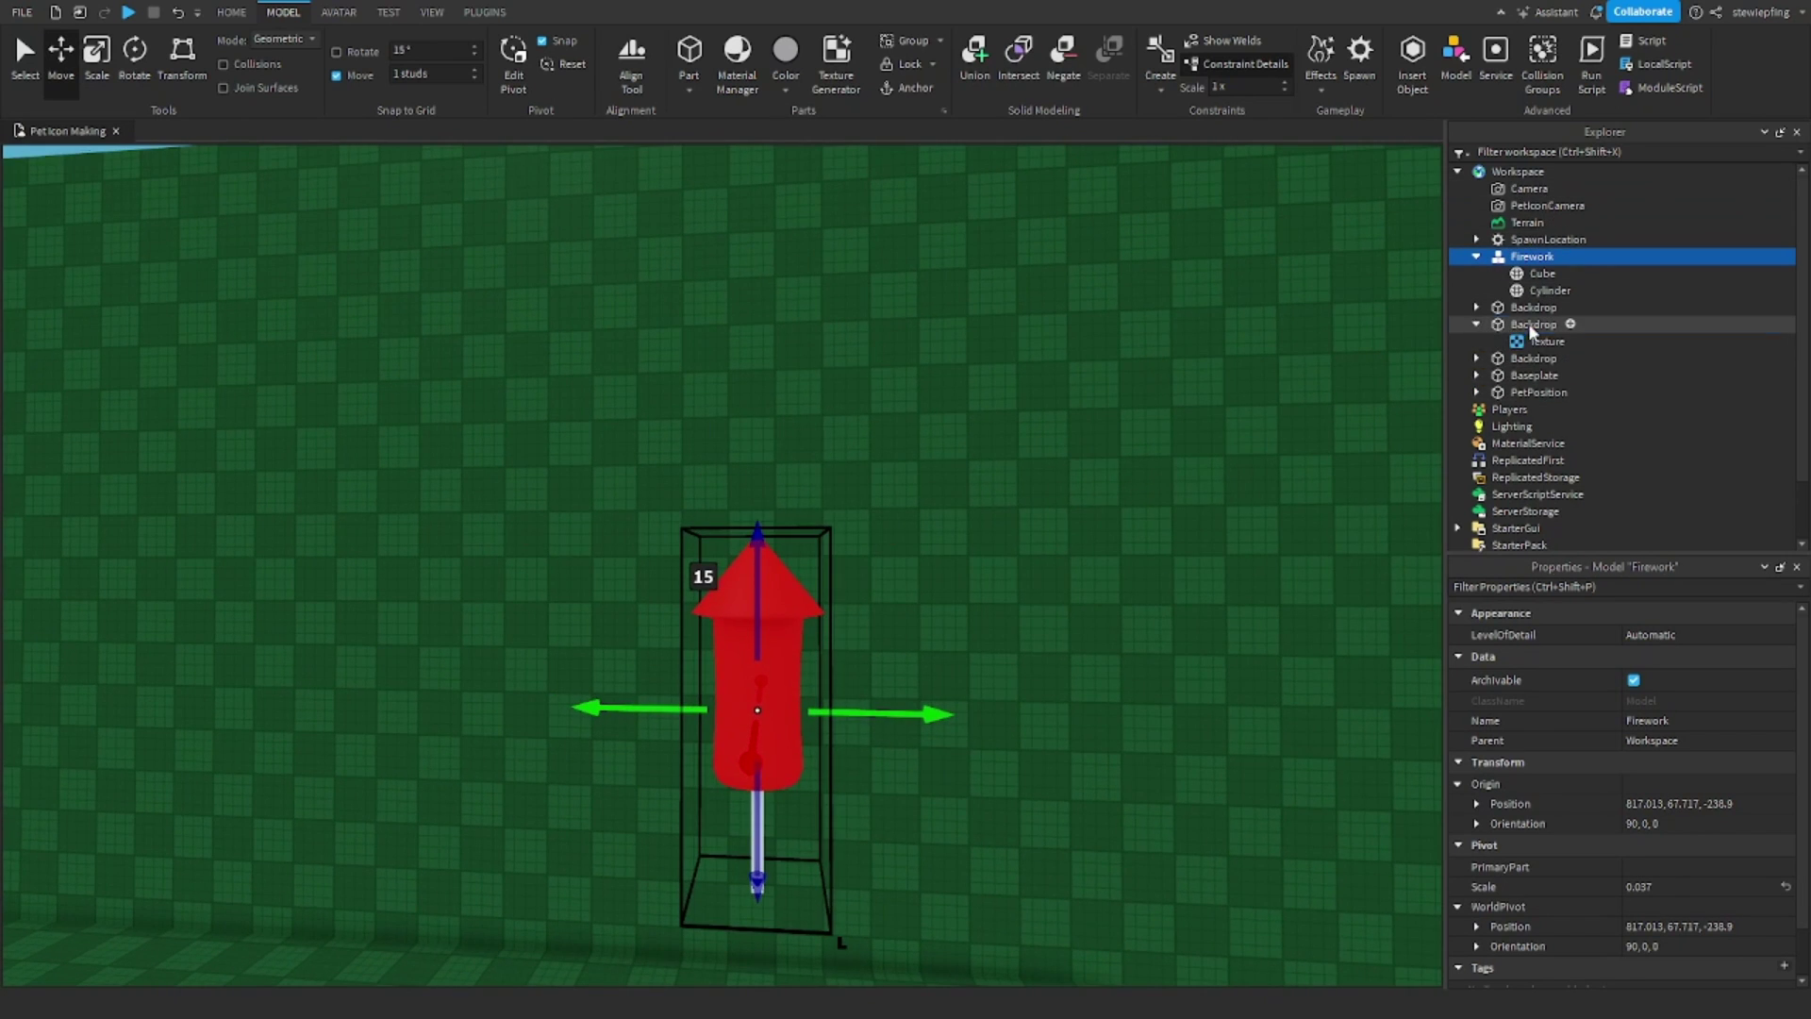
click(1533, 325)
right_click(1241, 443)
scroll(1241, 444, up, 5)
scroll(1112, 456, down, 8)
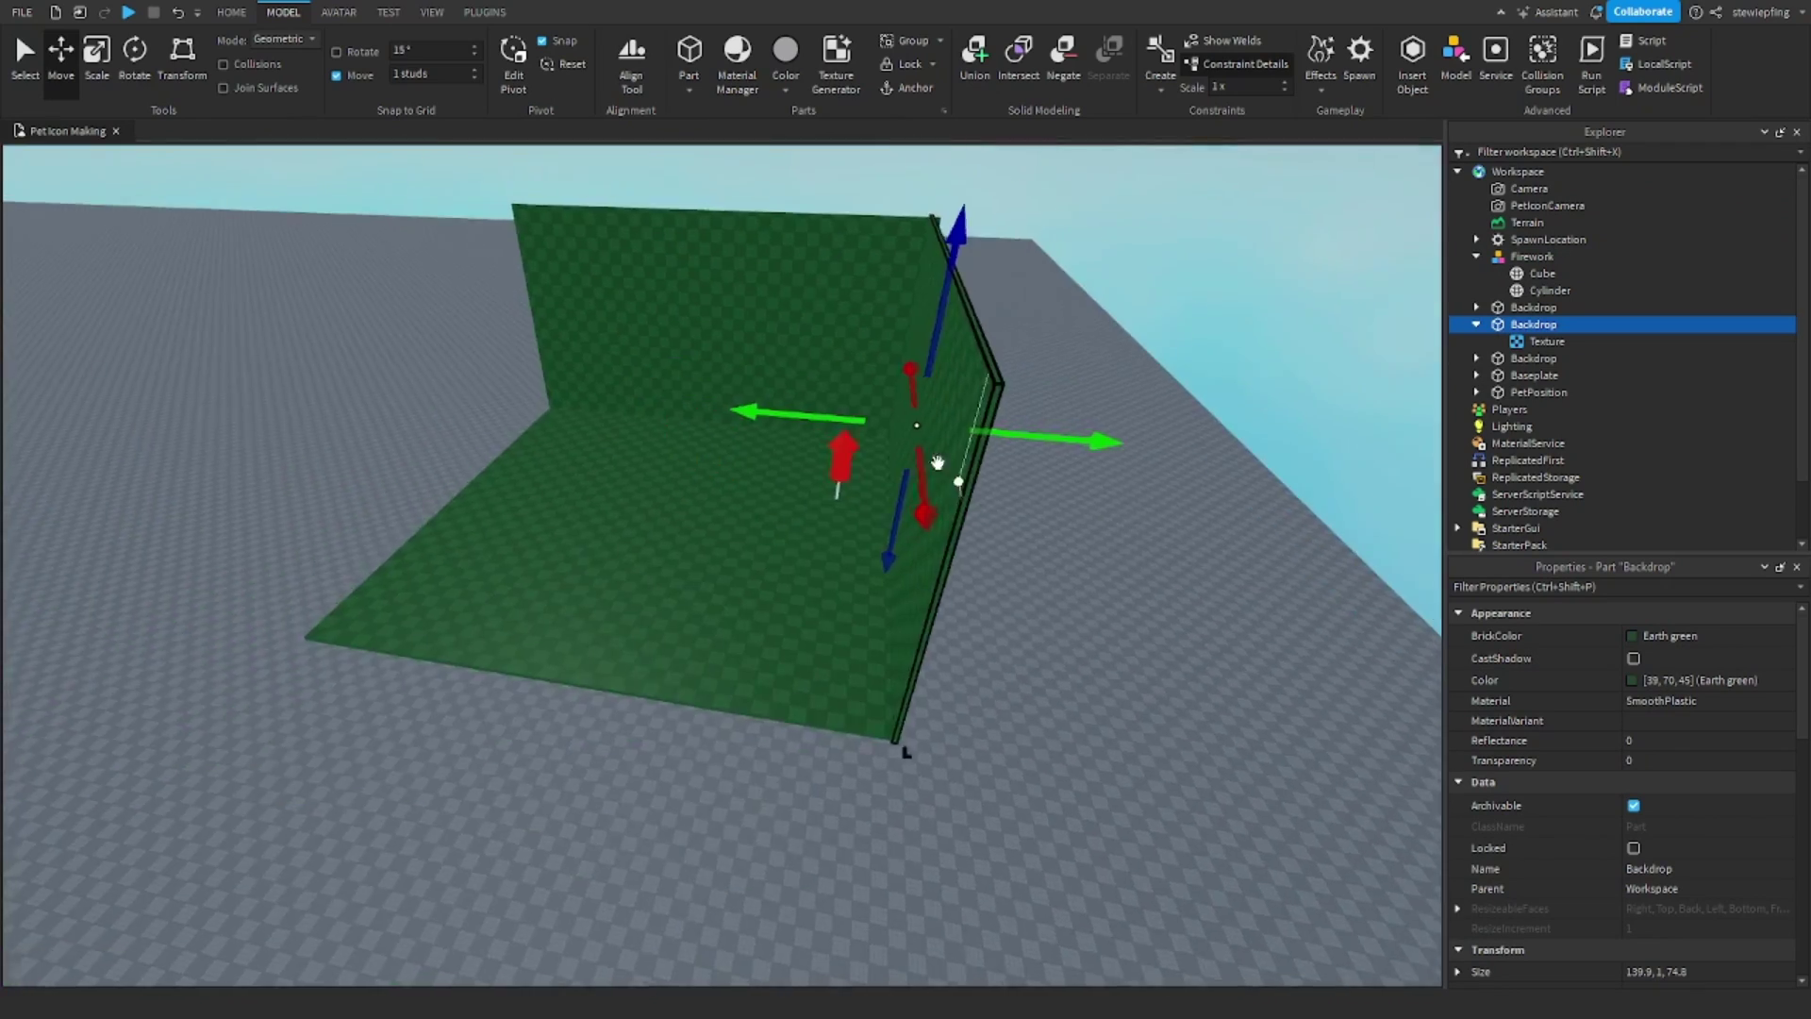
scroll(937, 469, up, 7)
Select PetPosition and reveal the textures inside the Baseplate and the other two Backdrop parts.
click(1489, 387)
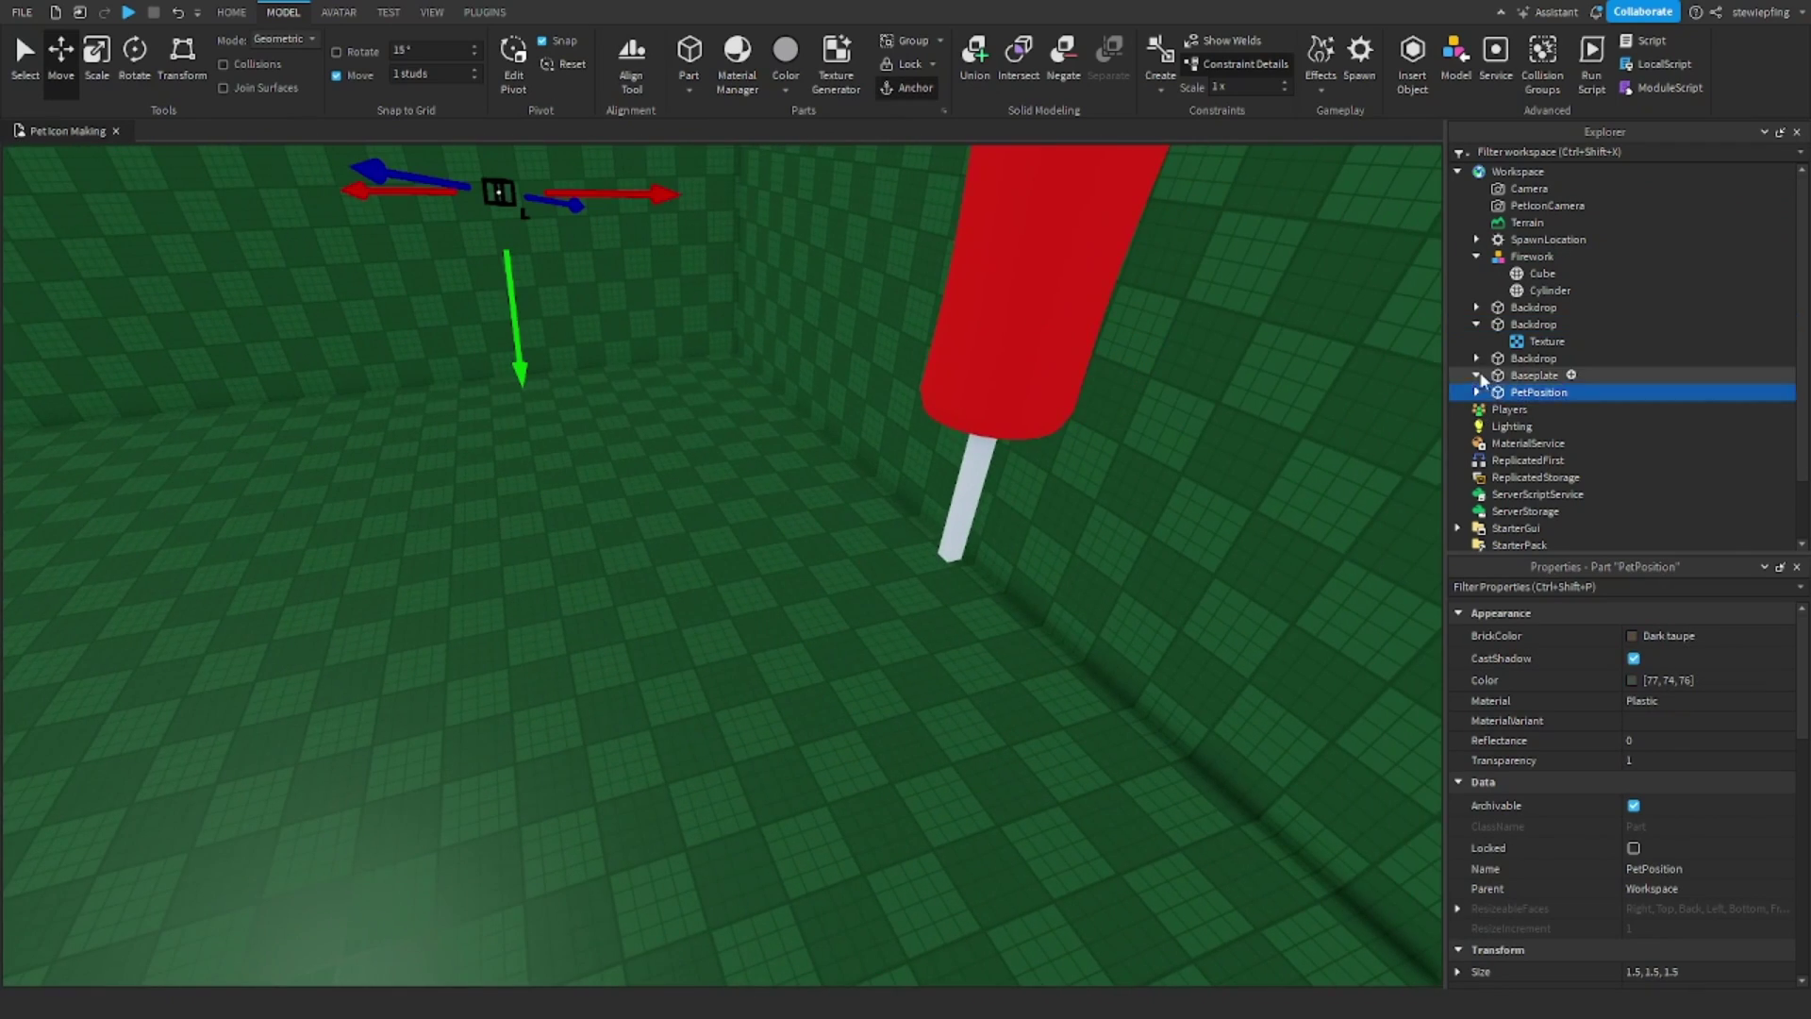
click(1477, 374)
click(1478, 357)
click(1477, 306)
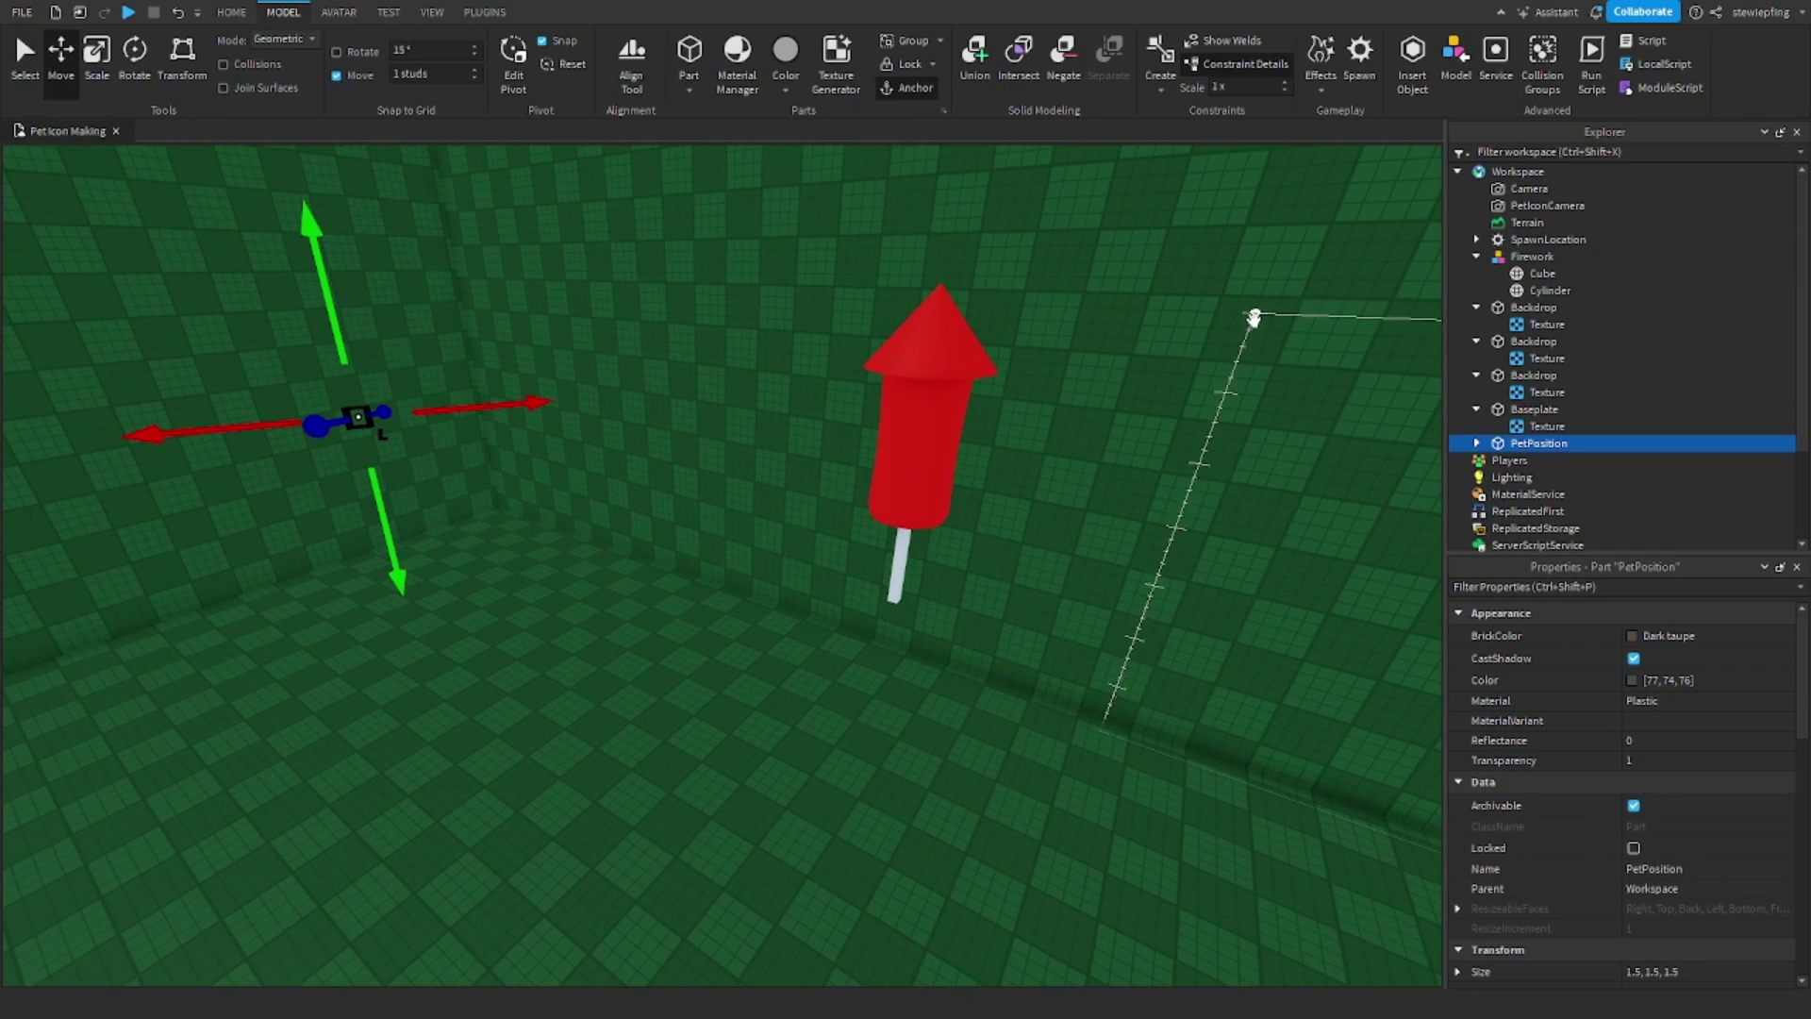
drag(1254, 315, 1390, 275)
key(a)
Review the properties of the Backdrop parts, the Baseplate and their textures.
click(1514, 339)
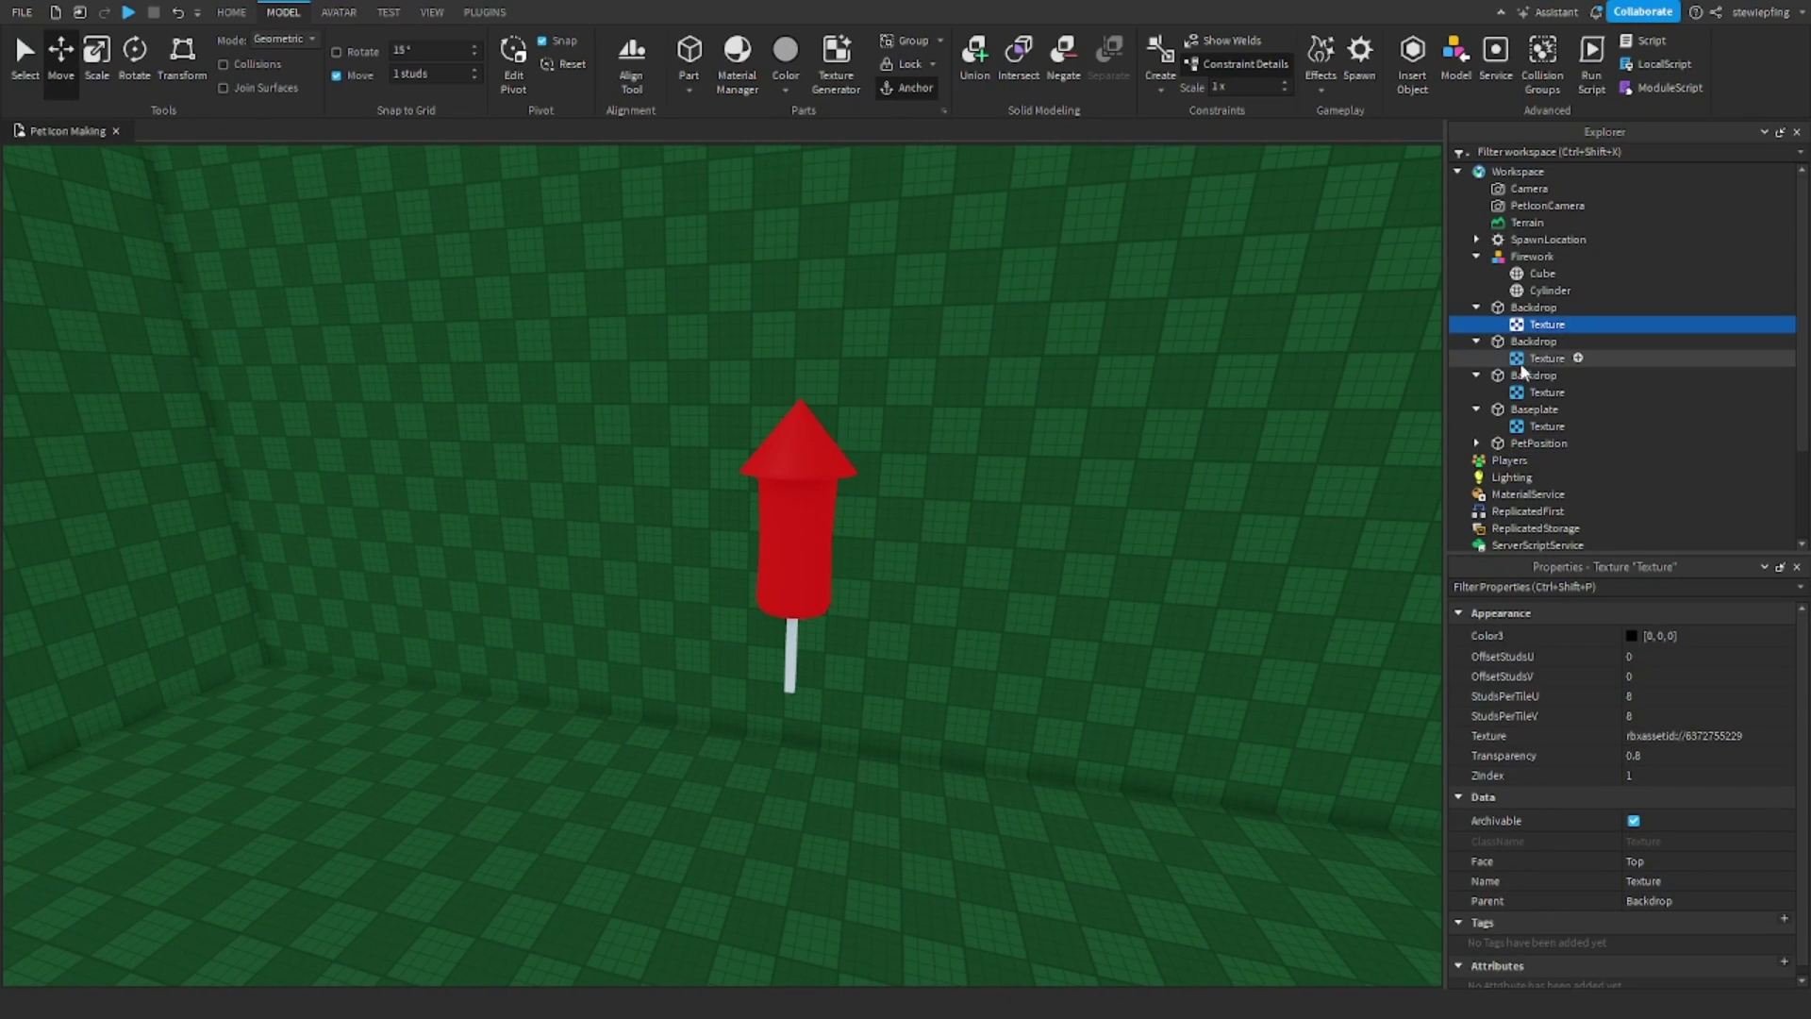
click(1532, 406)
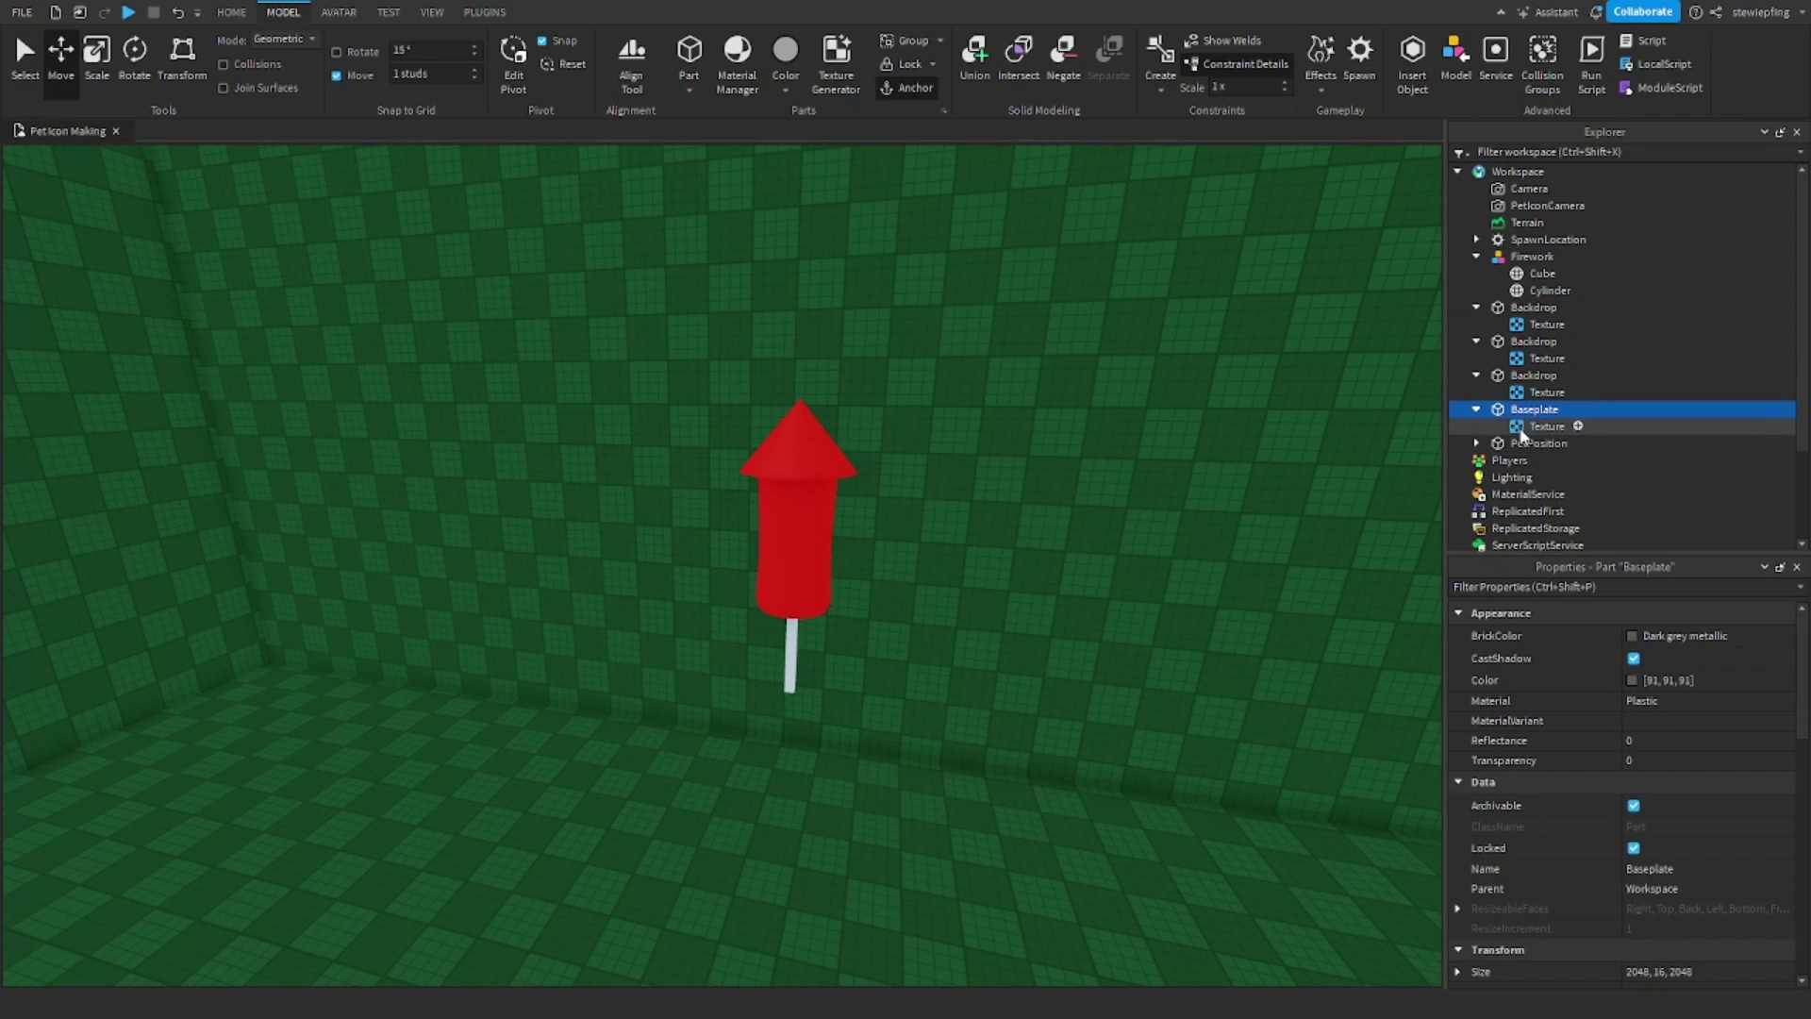
click(1533, 426)
click(1537, 391)
click(1533, 409)
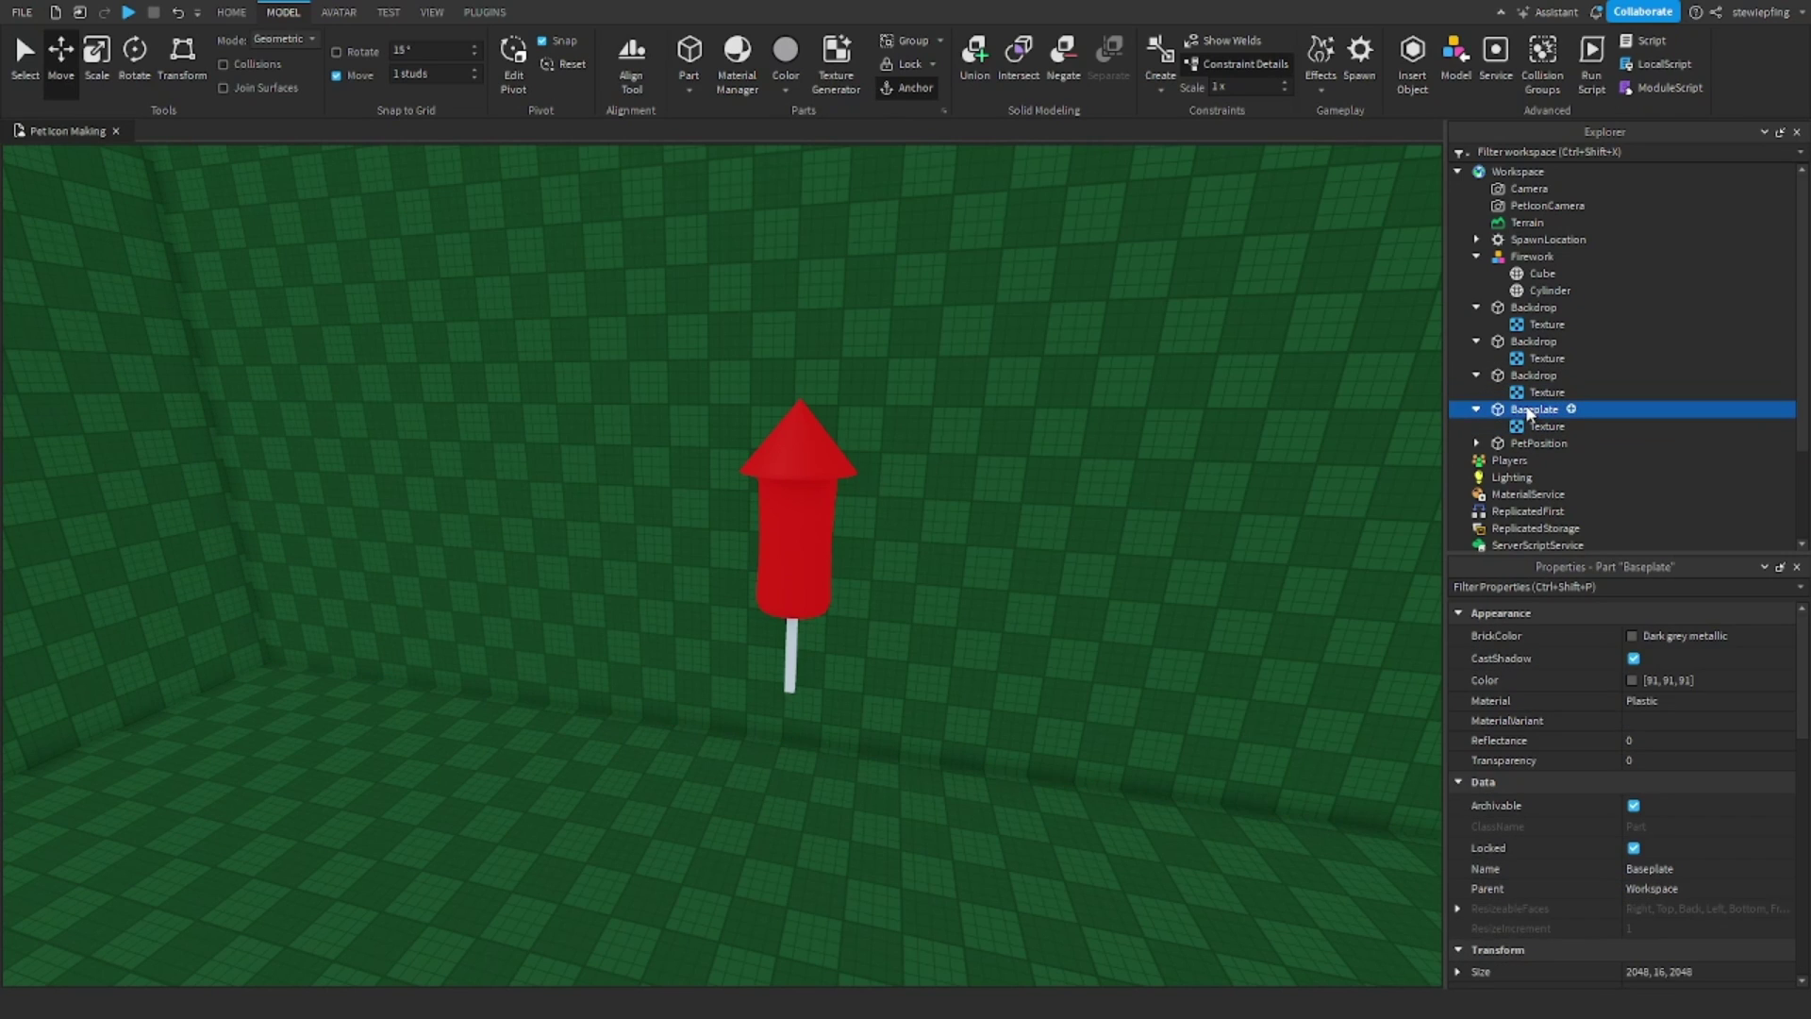
click(1538, 376)
click(1534, 343)
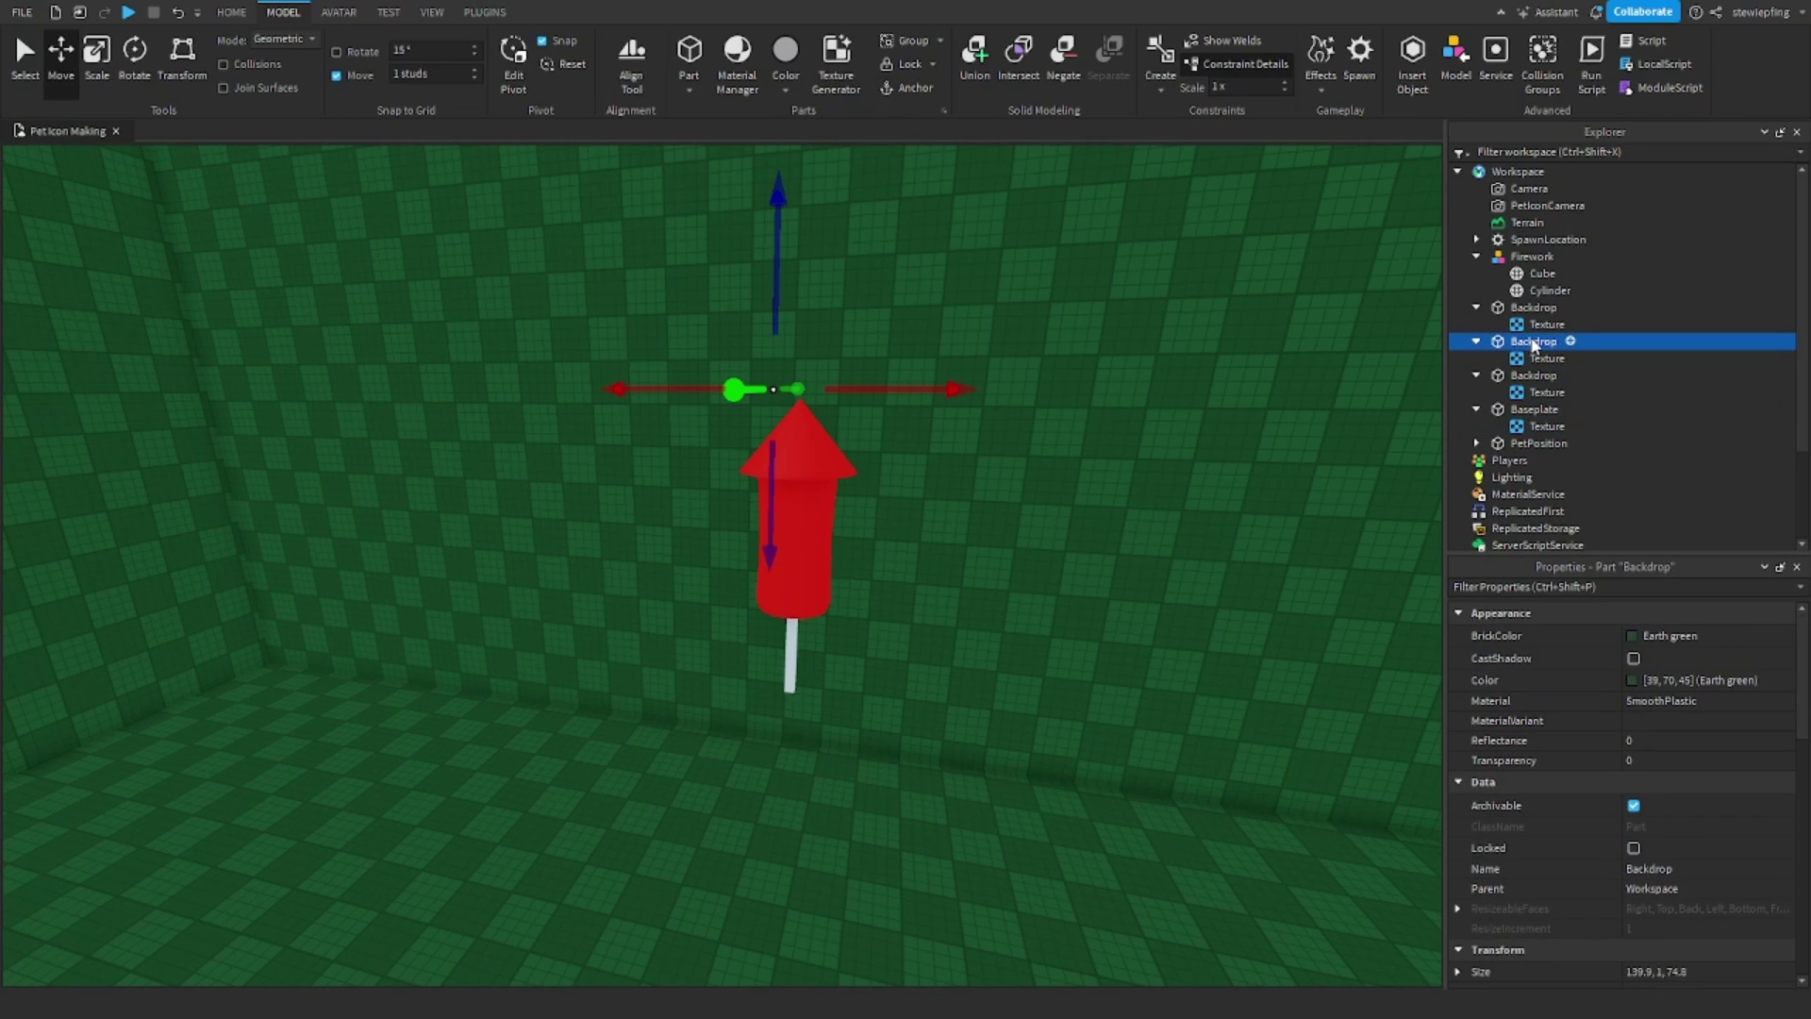
click(1532, 293)
click(1529, 309)
scroll(1108, 401, down, 3)
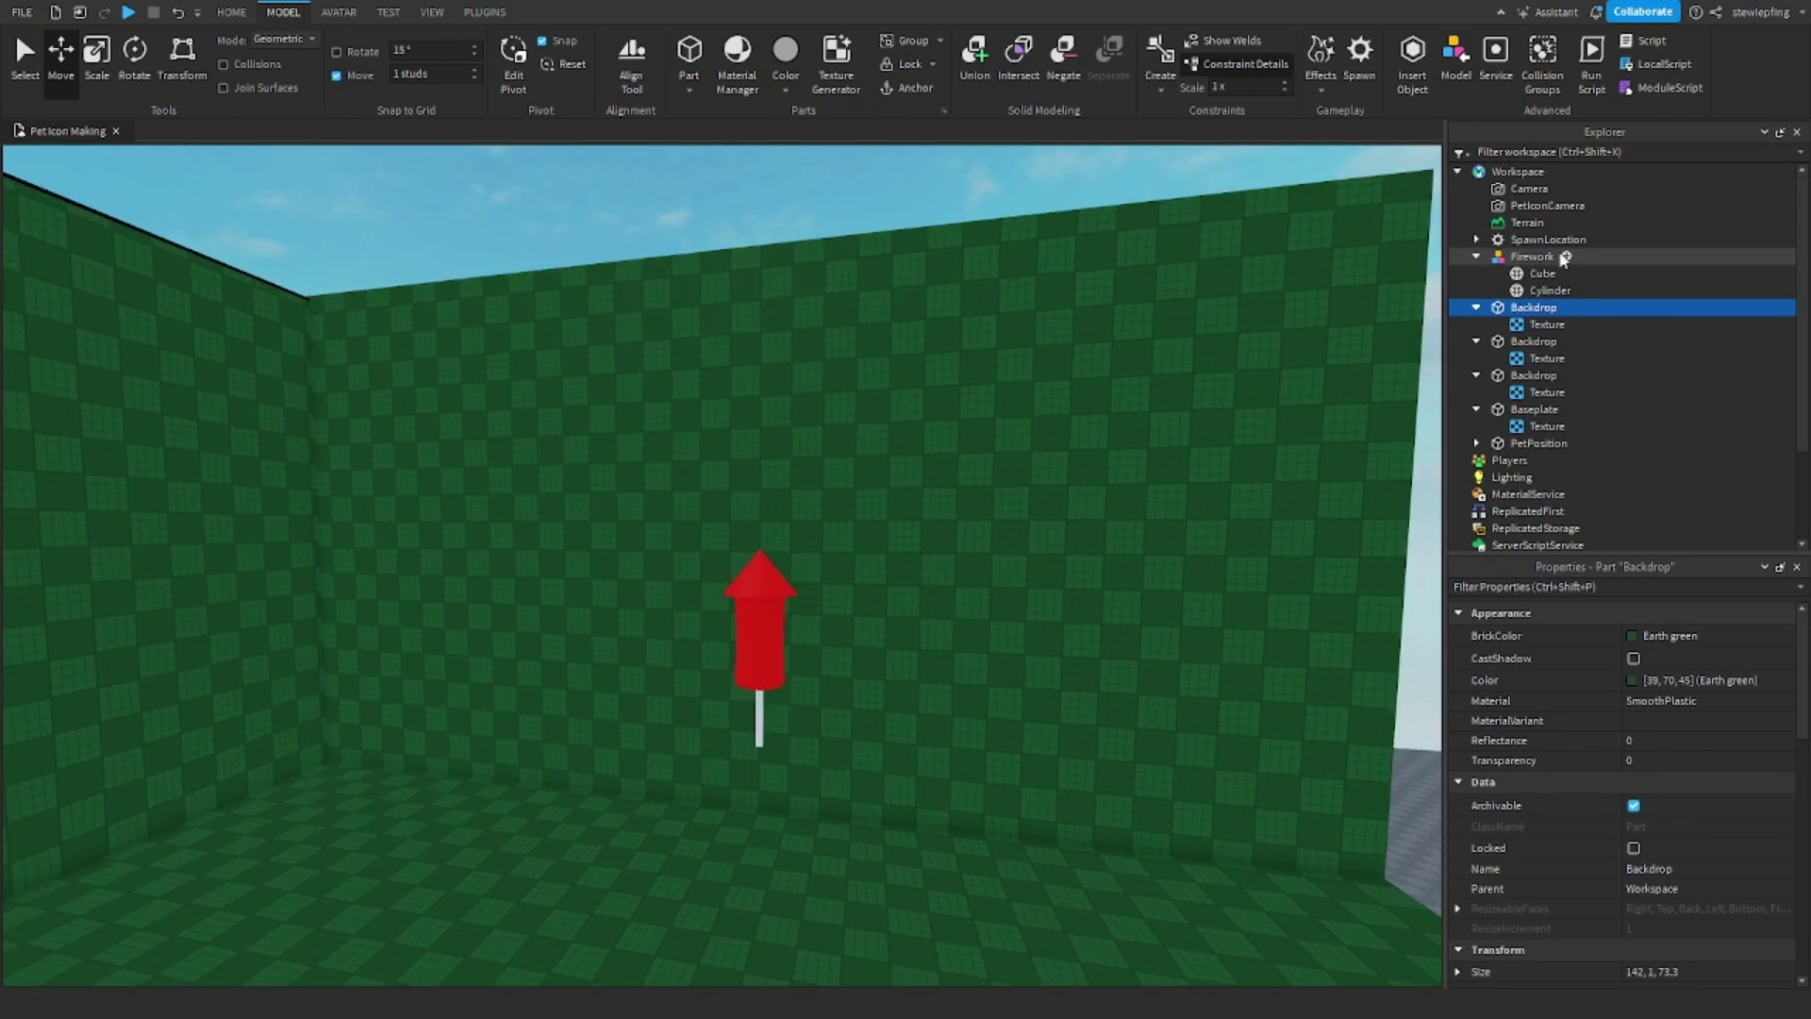
Select the back Backdrop wall behind the firework and examine its BrickColor property.
scroll(1483, 408, down, 3)
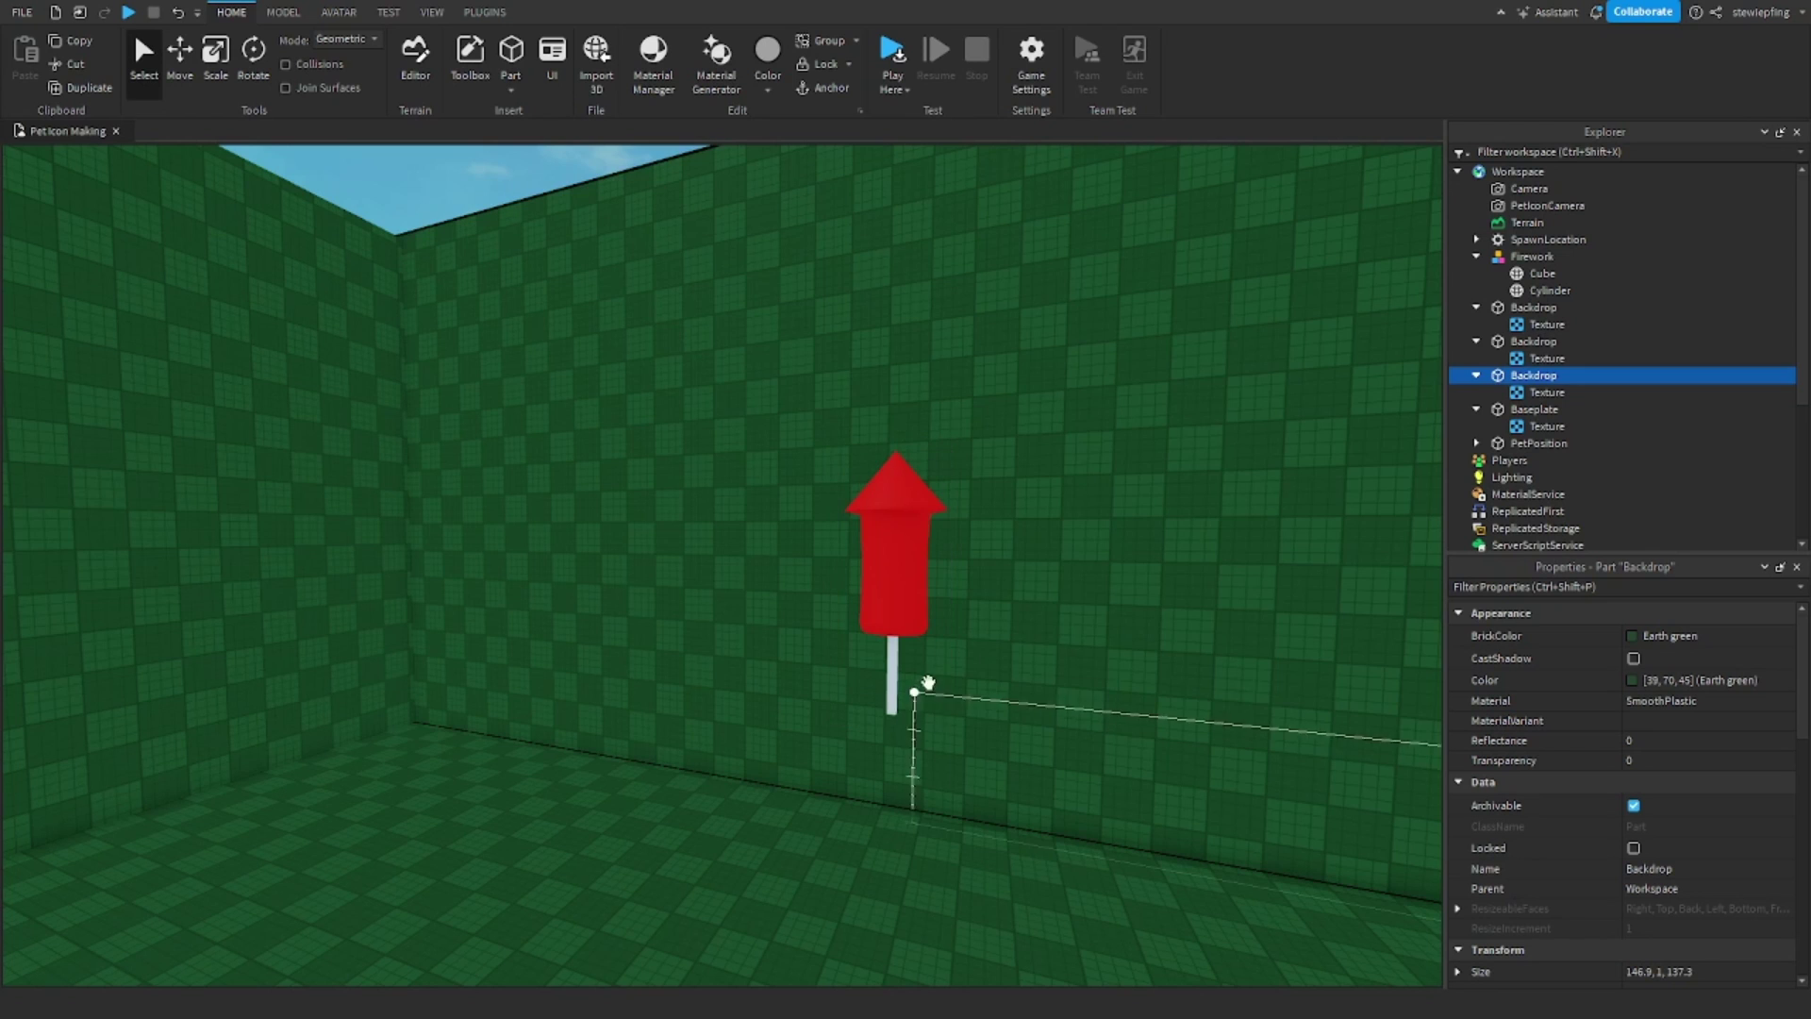
click(929, 683)
click(1698, 636)
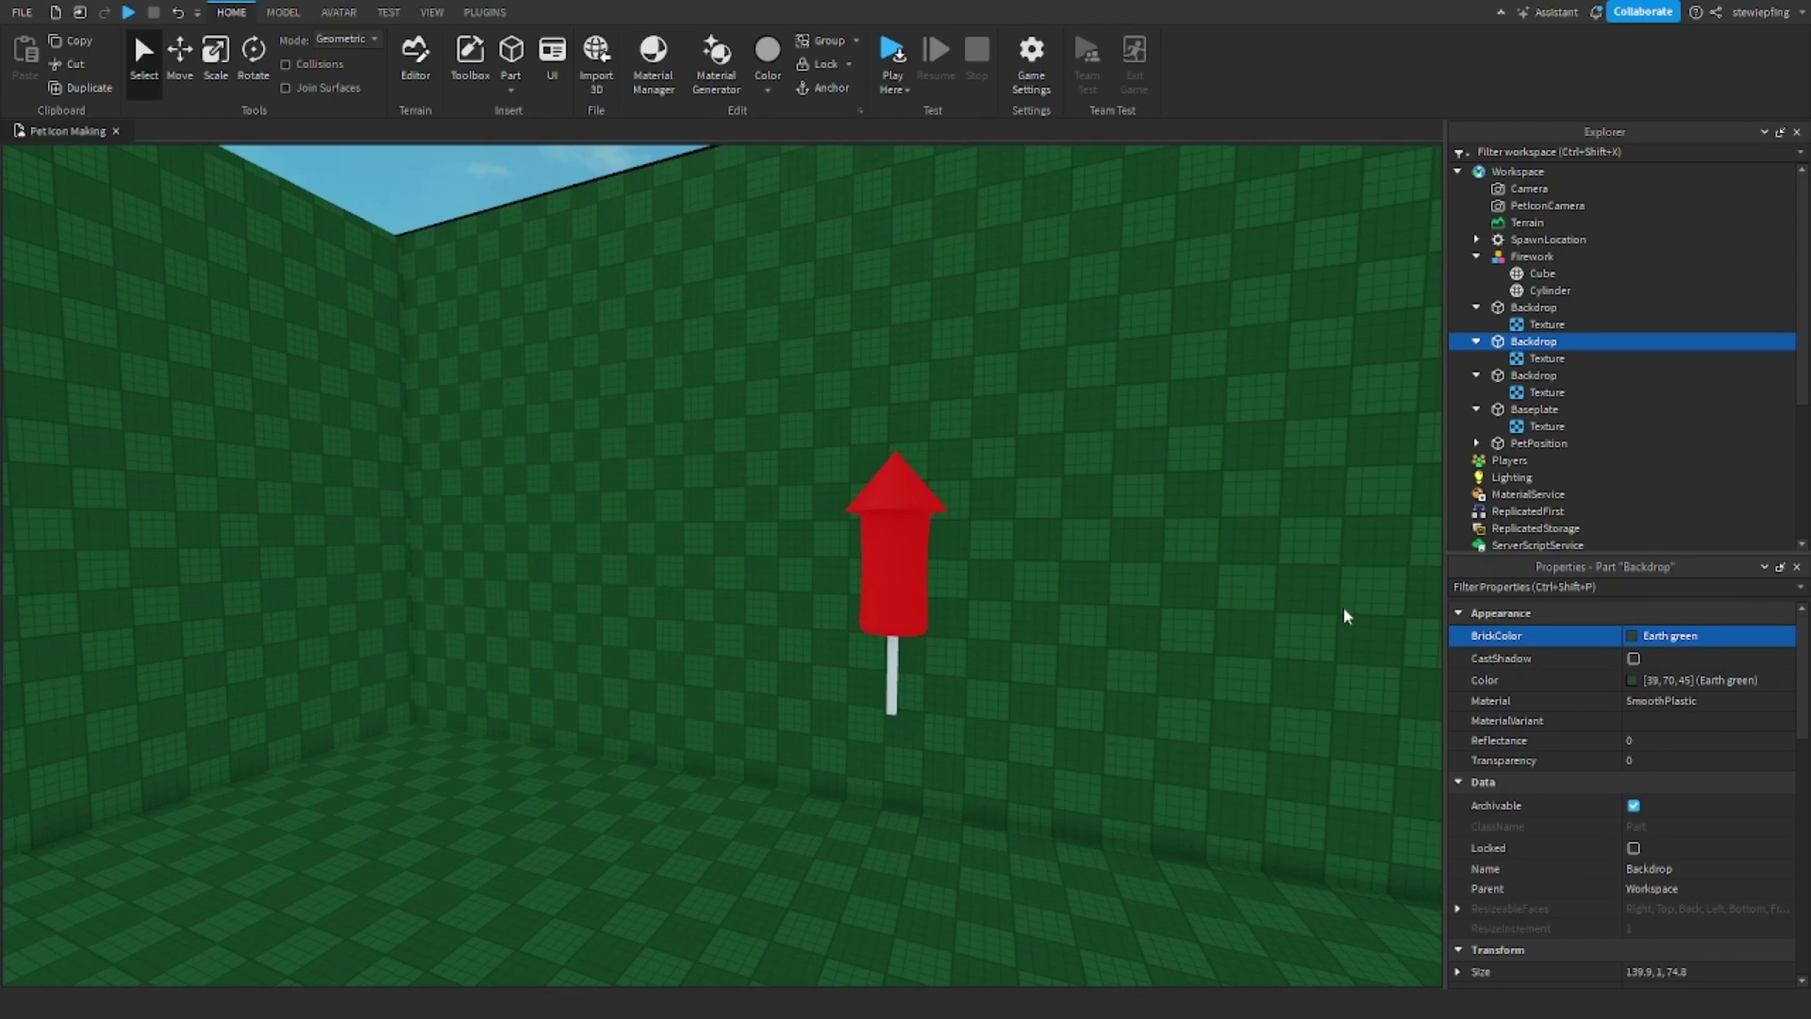
Clear the selection and bring the whole firework into view upright in front of the green backdrop.
drag(1157, 549, 829, 295)
scroll(934, 546, down, 2)
click(844, 449)
click(812, 562)
key(ctrl+3)
key(w)
key(a)
key(s)
key(e)
click(966, 283)
key(w)
key(d)
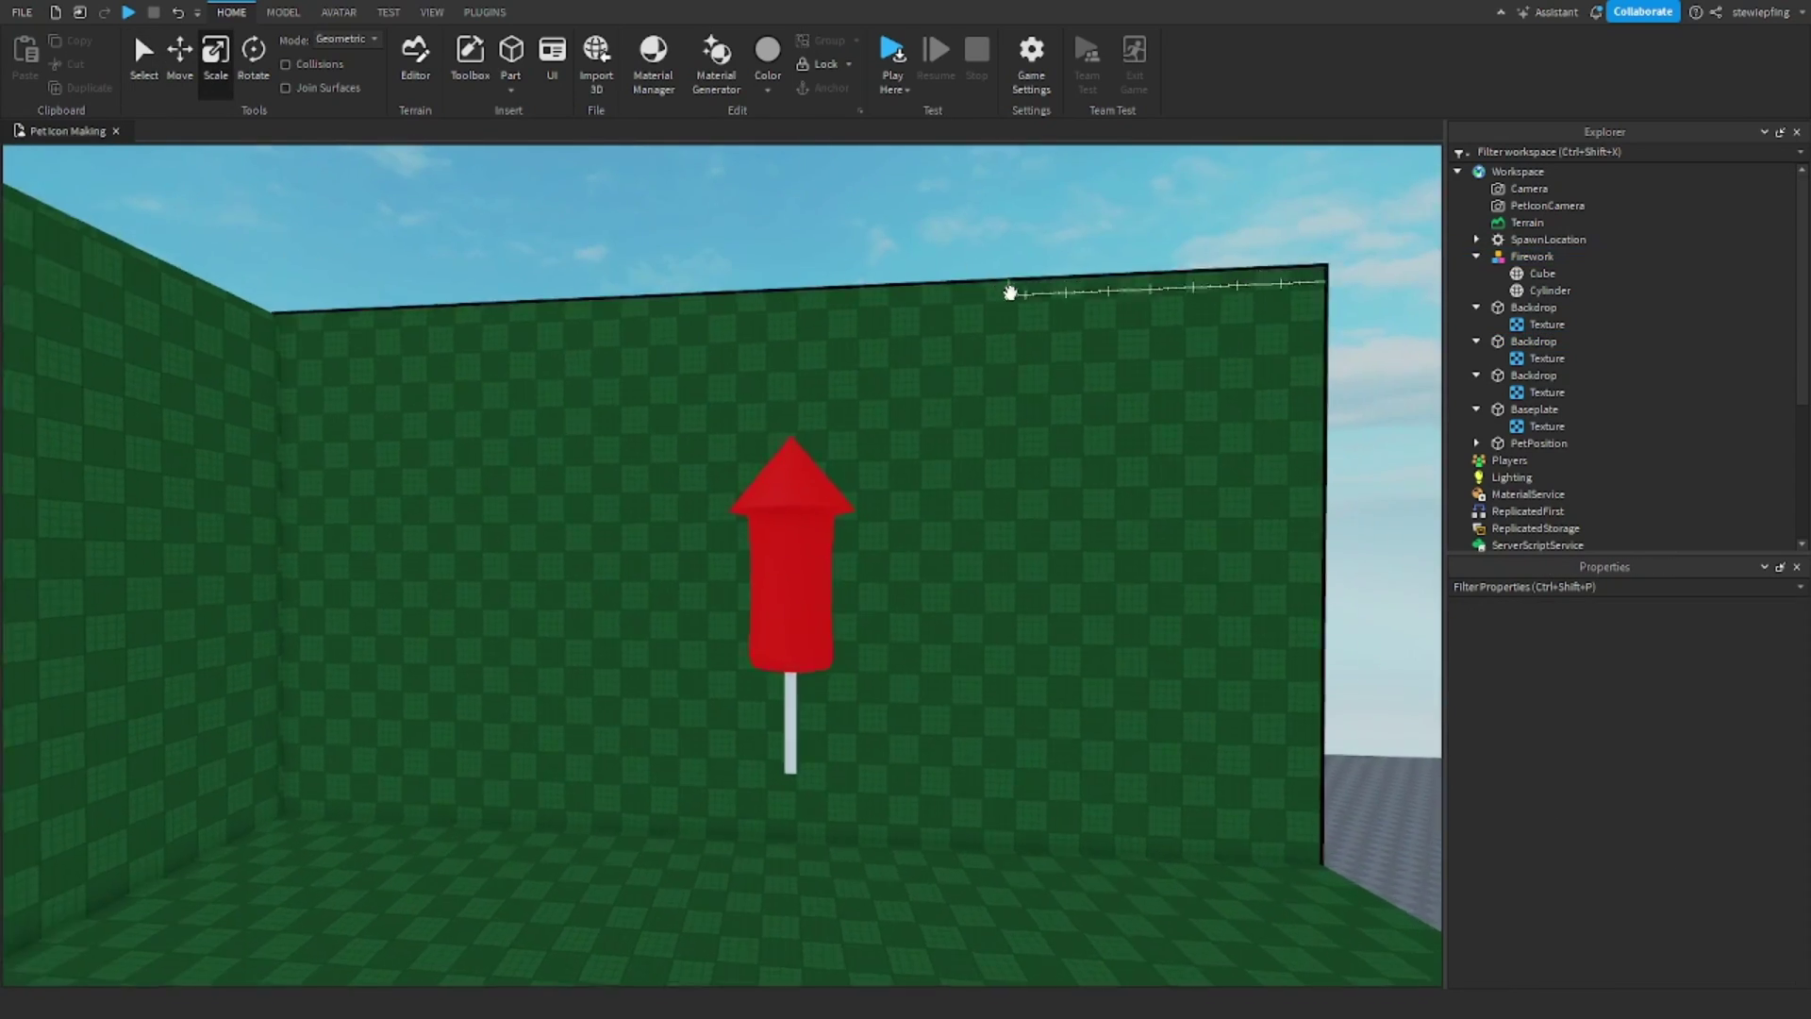
Frame the firework straight on and closer against the backdrop for its screenshot, and close the captured snip.
key(w)
drag(1010, 293, 1141, 478)
key(e)
key(q)
key(q)
key(w)
key(q)
key(w)
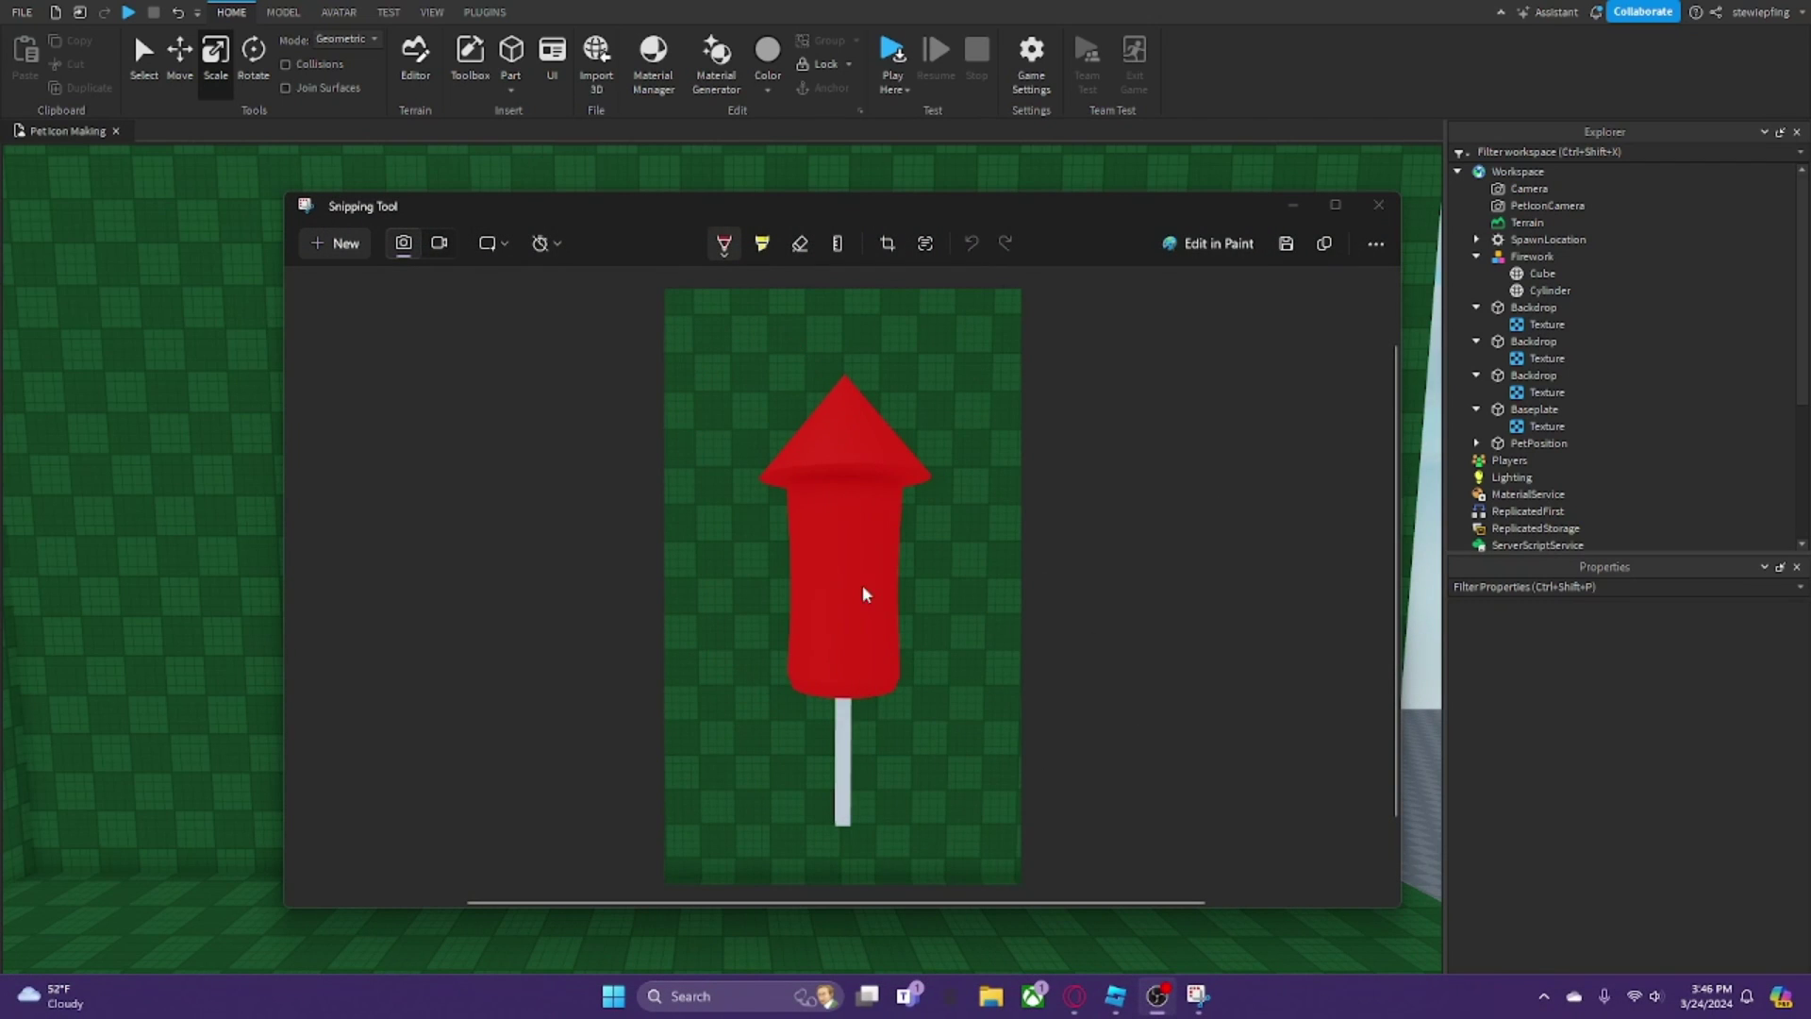
key(alt+F4)
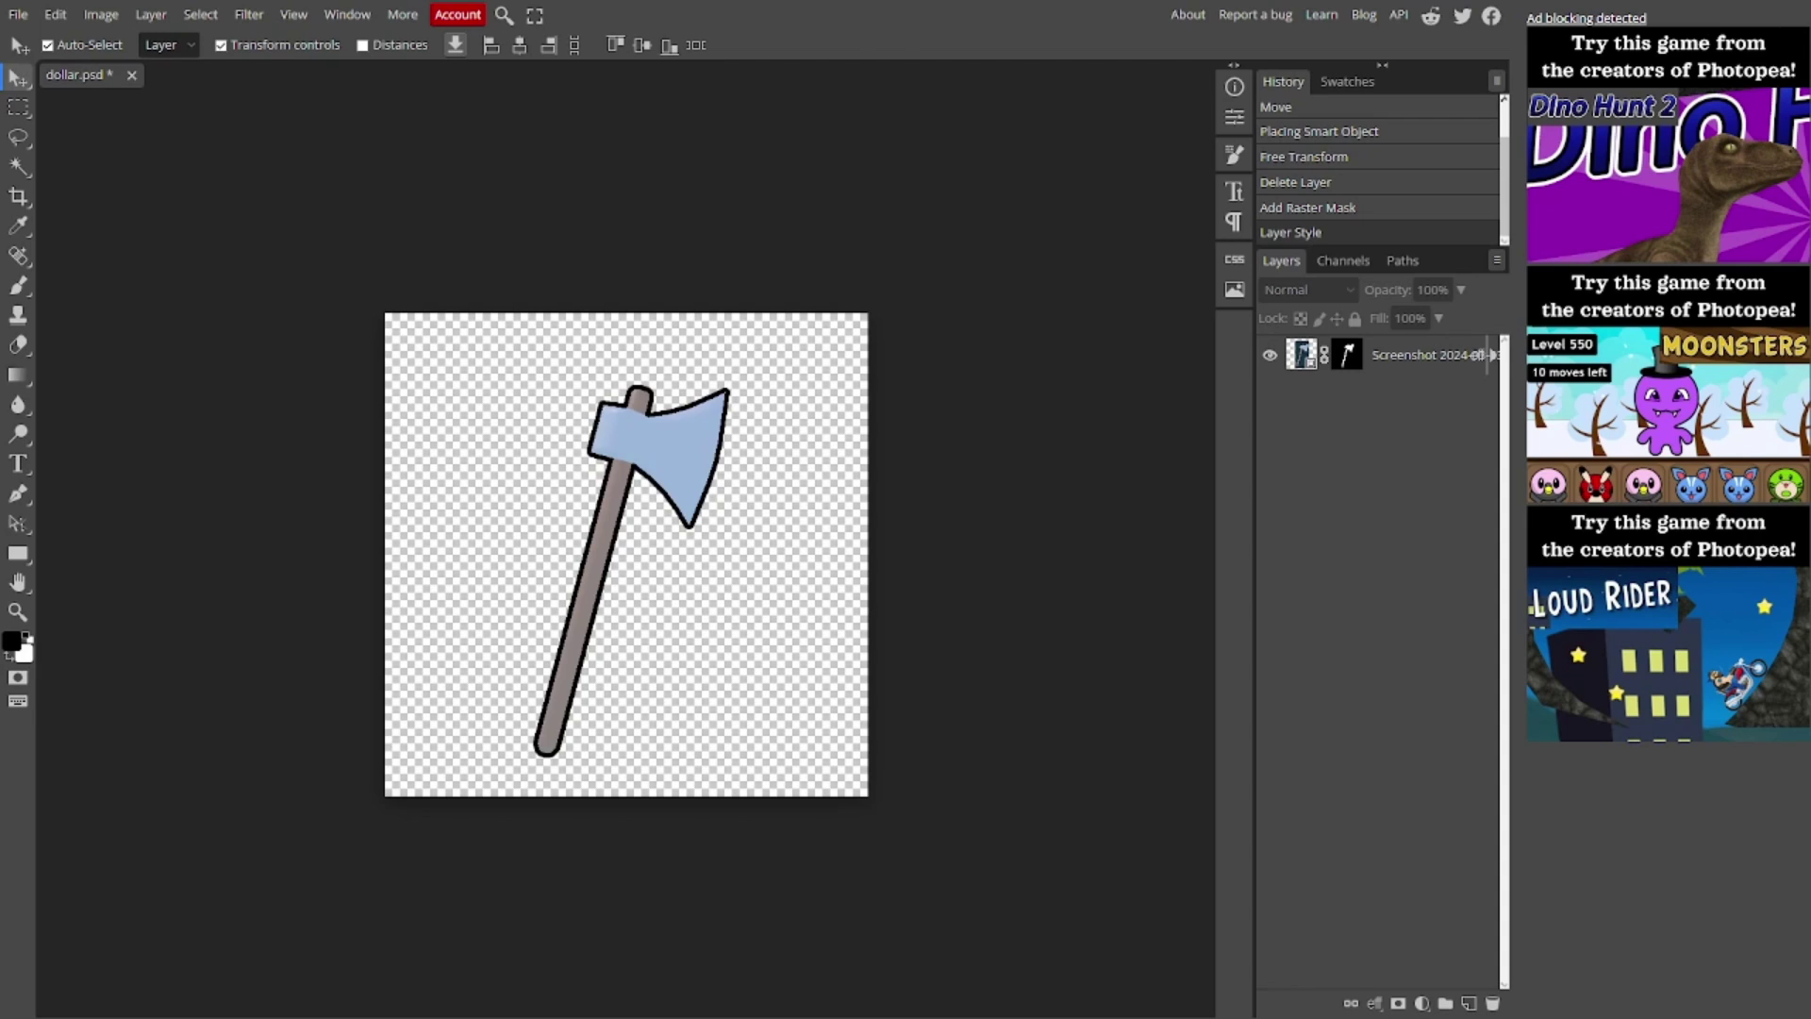
In Photopea, delete the old axe screenshot layer from dollar.psd.
key(F11)
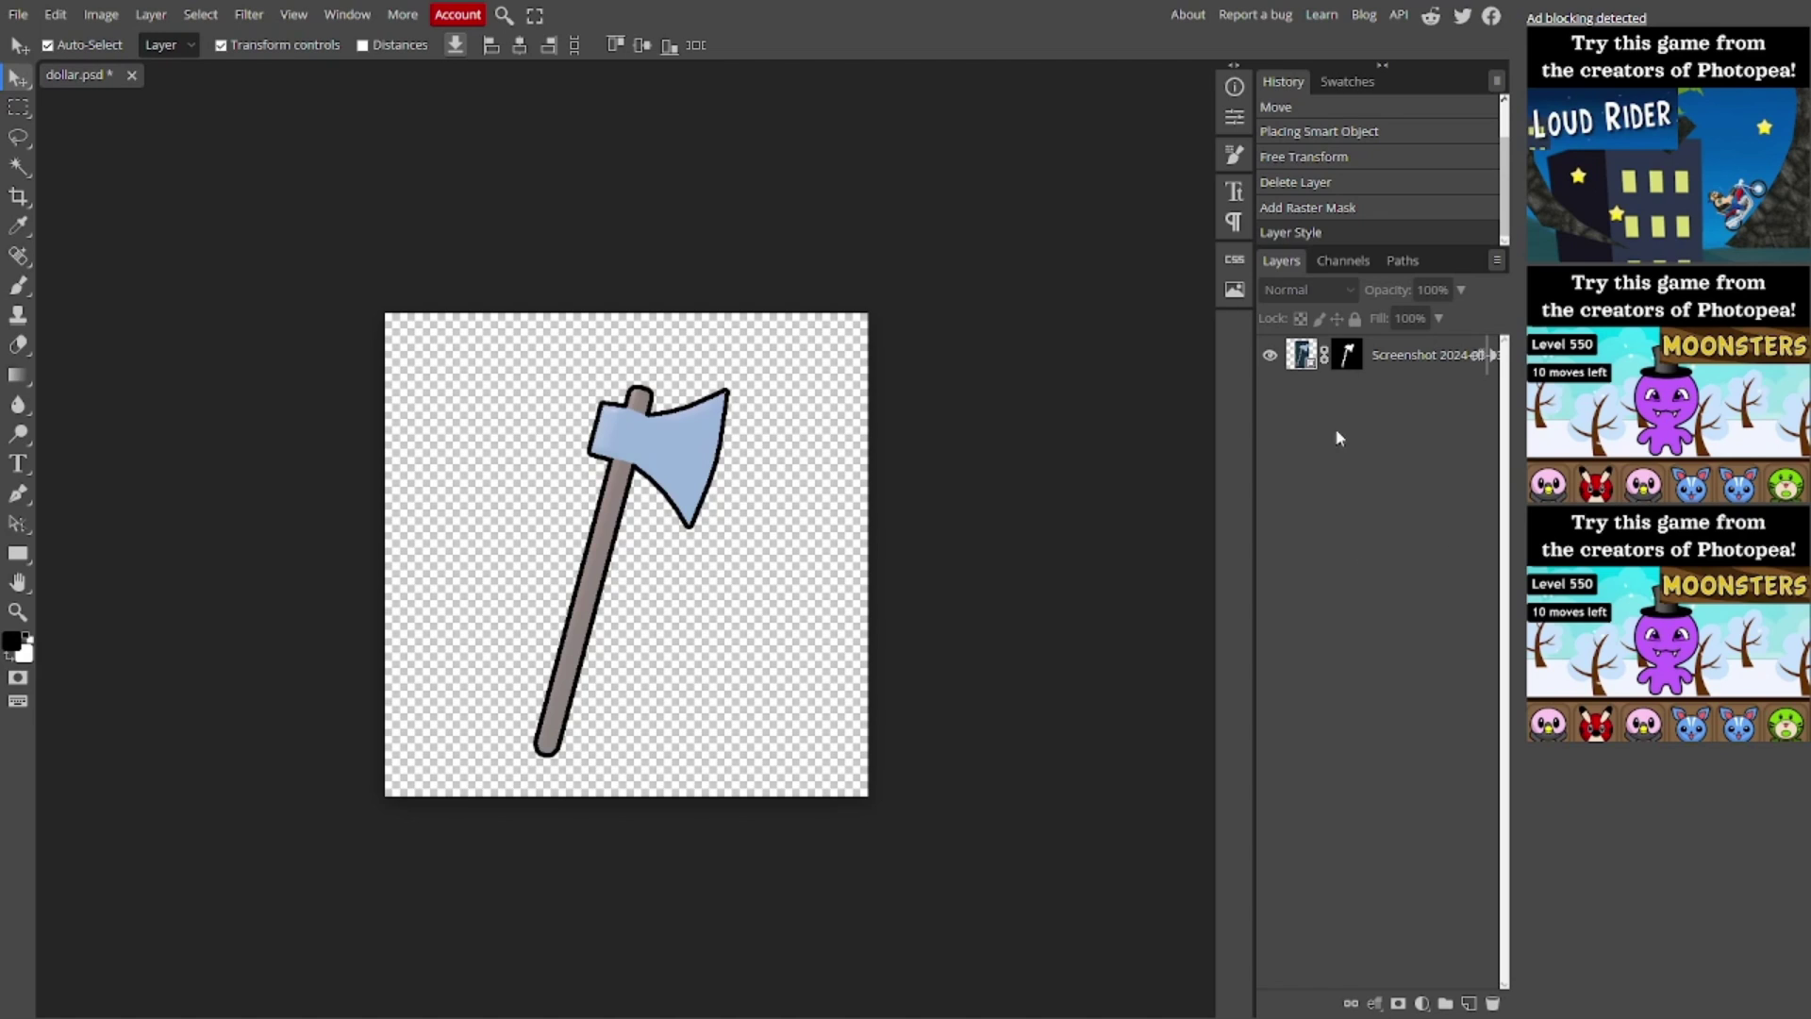
click(1302, 357)
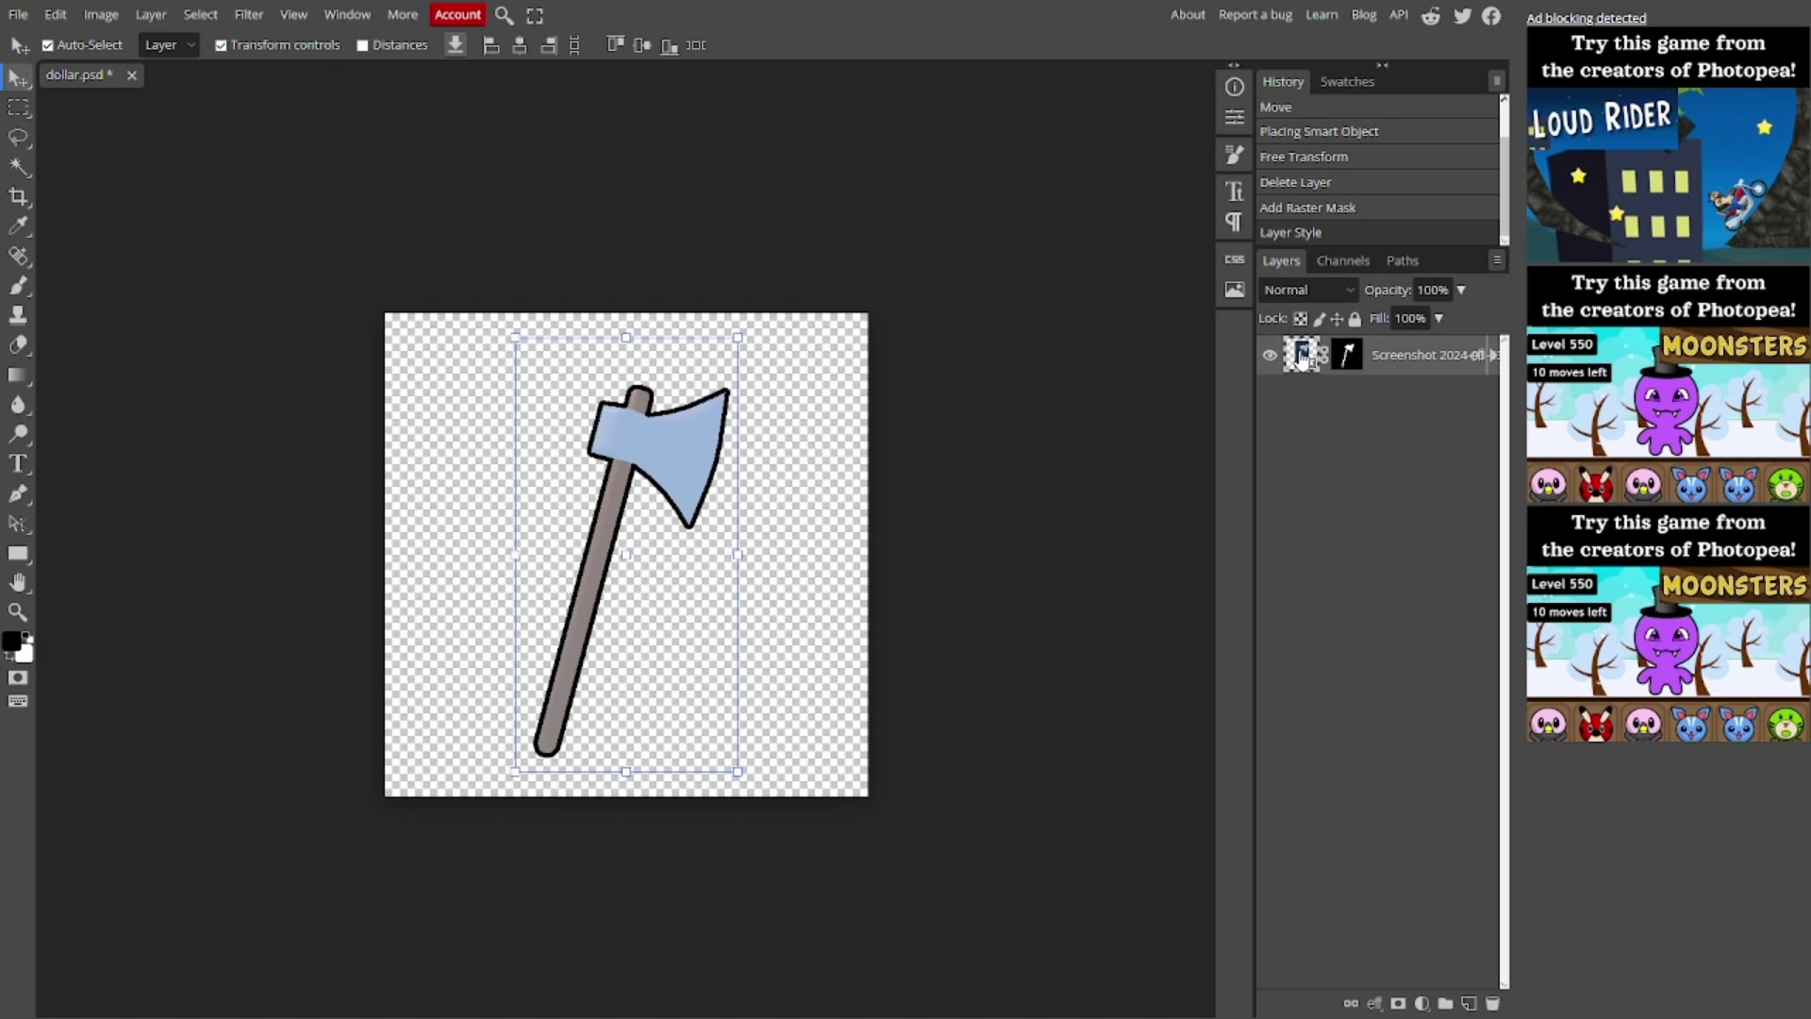
key(Delete)
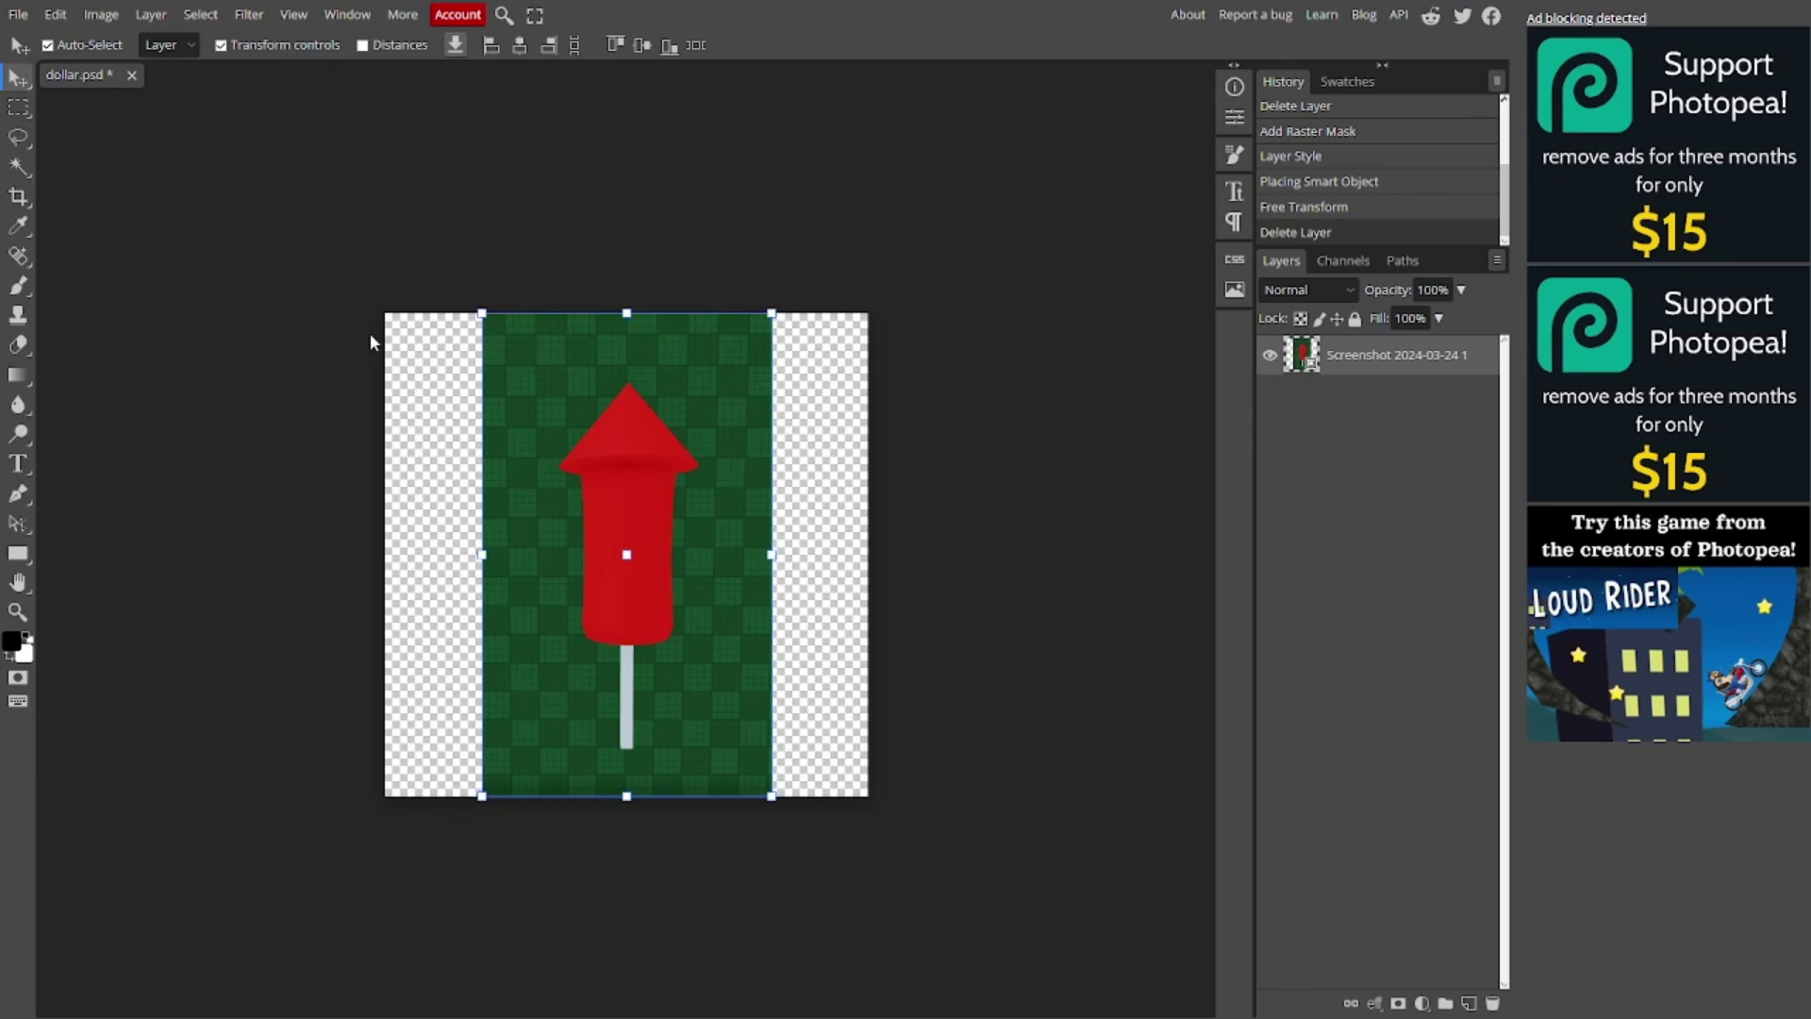
Try to remove the green background of the firework screenshot layer with Remove BG.
click(203, 14)
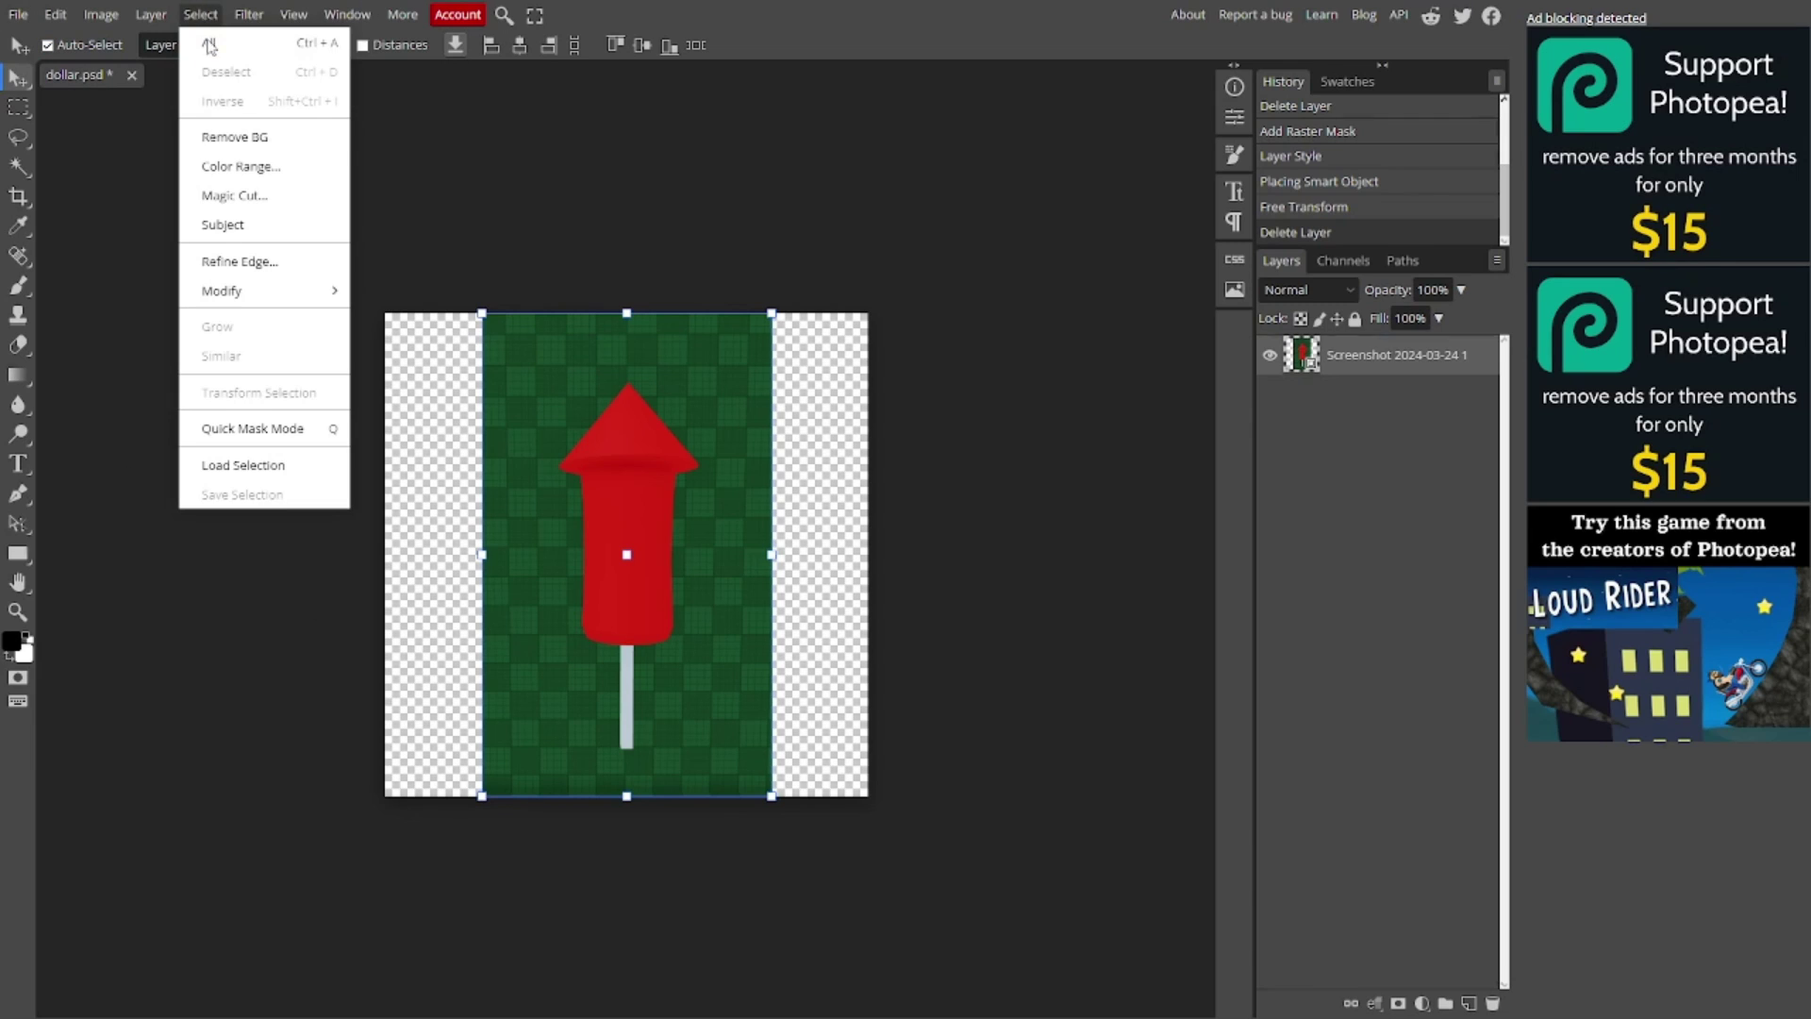
click(236, 137)
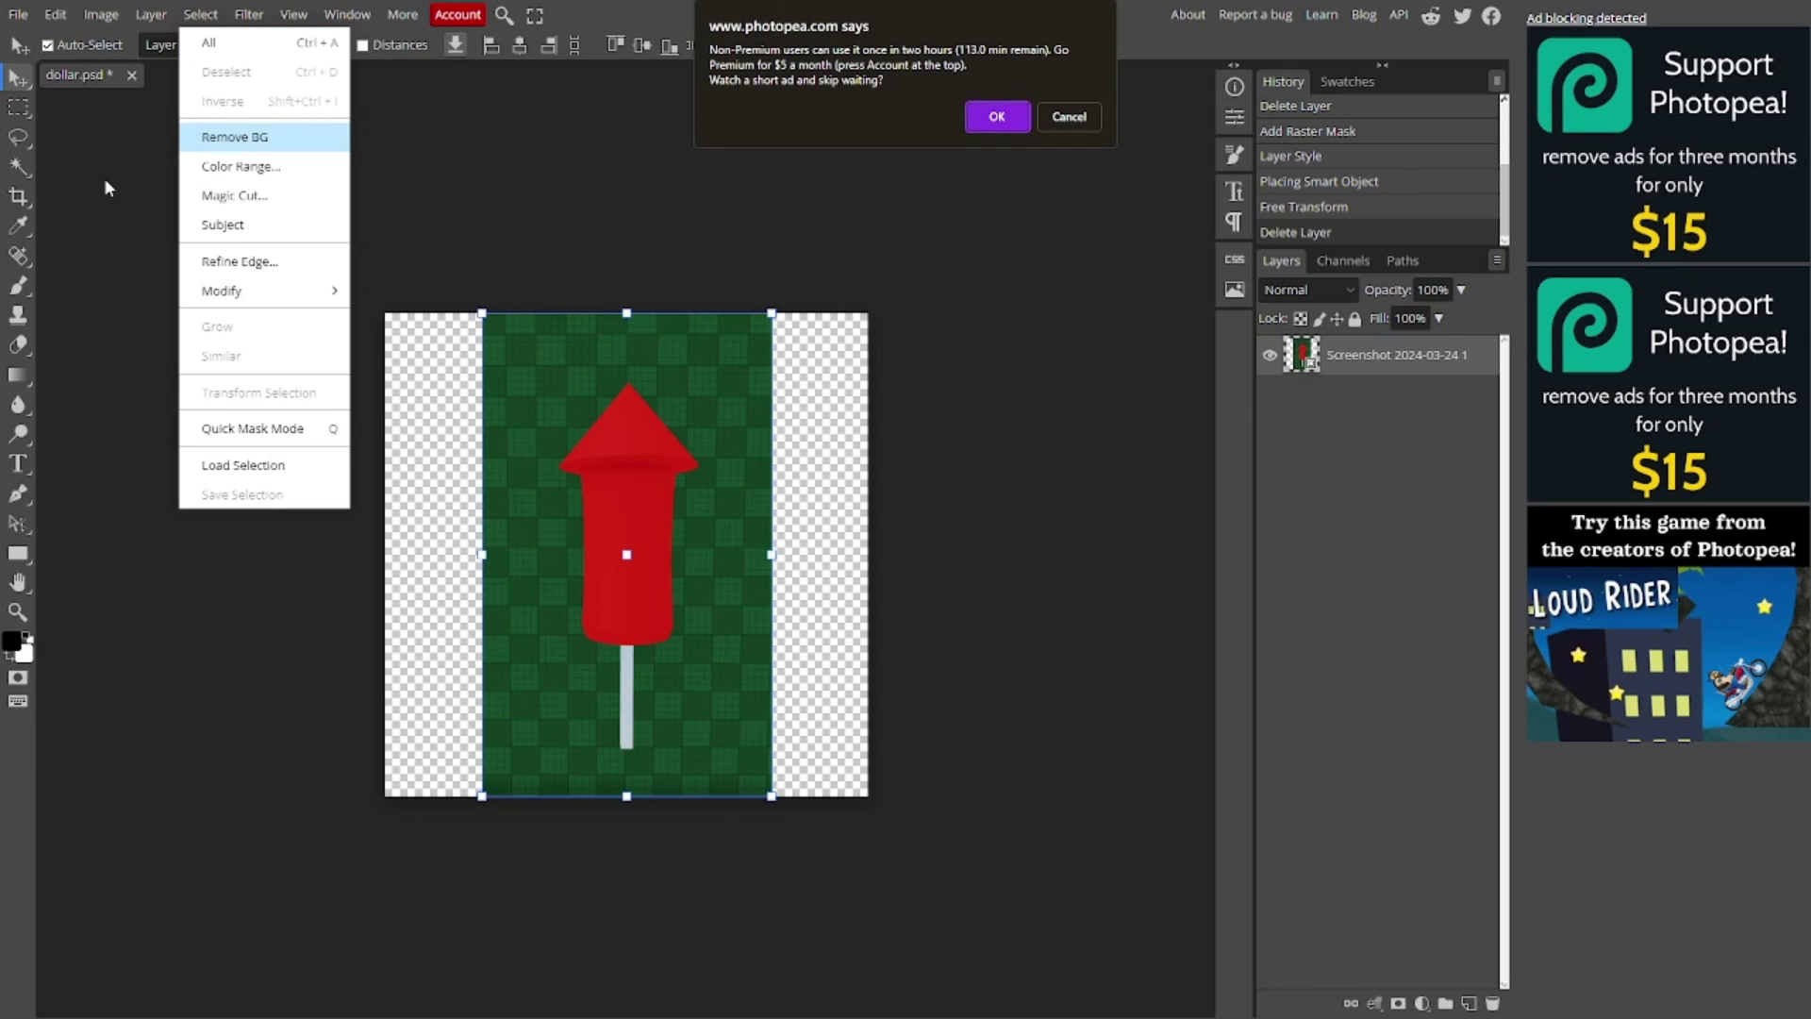
click(1068, 117)
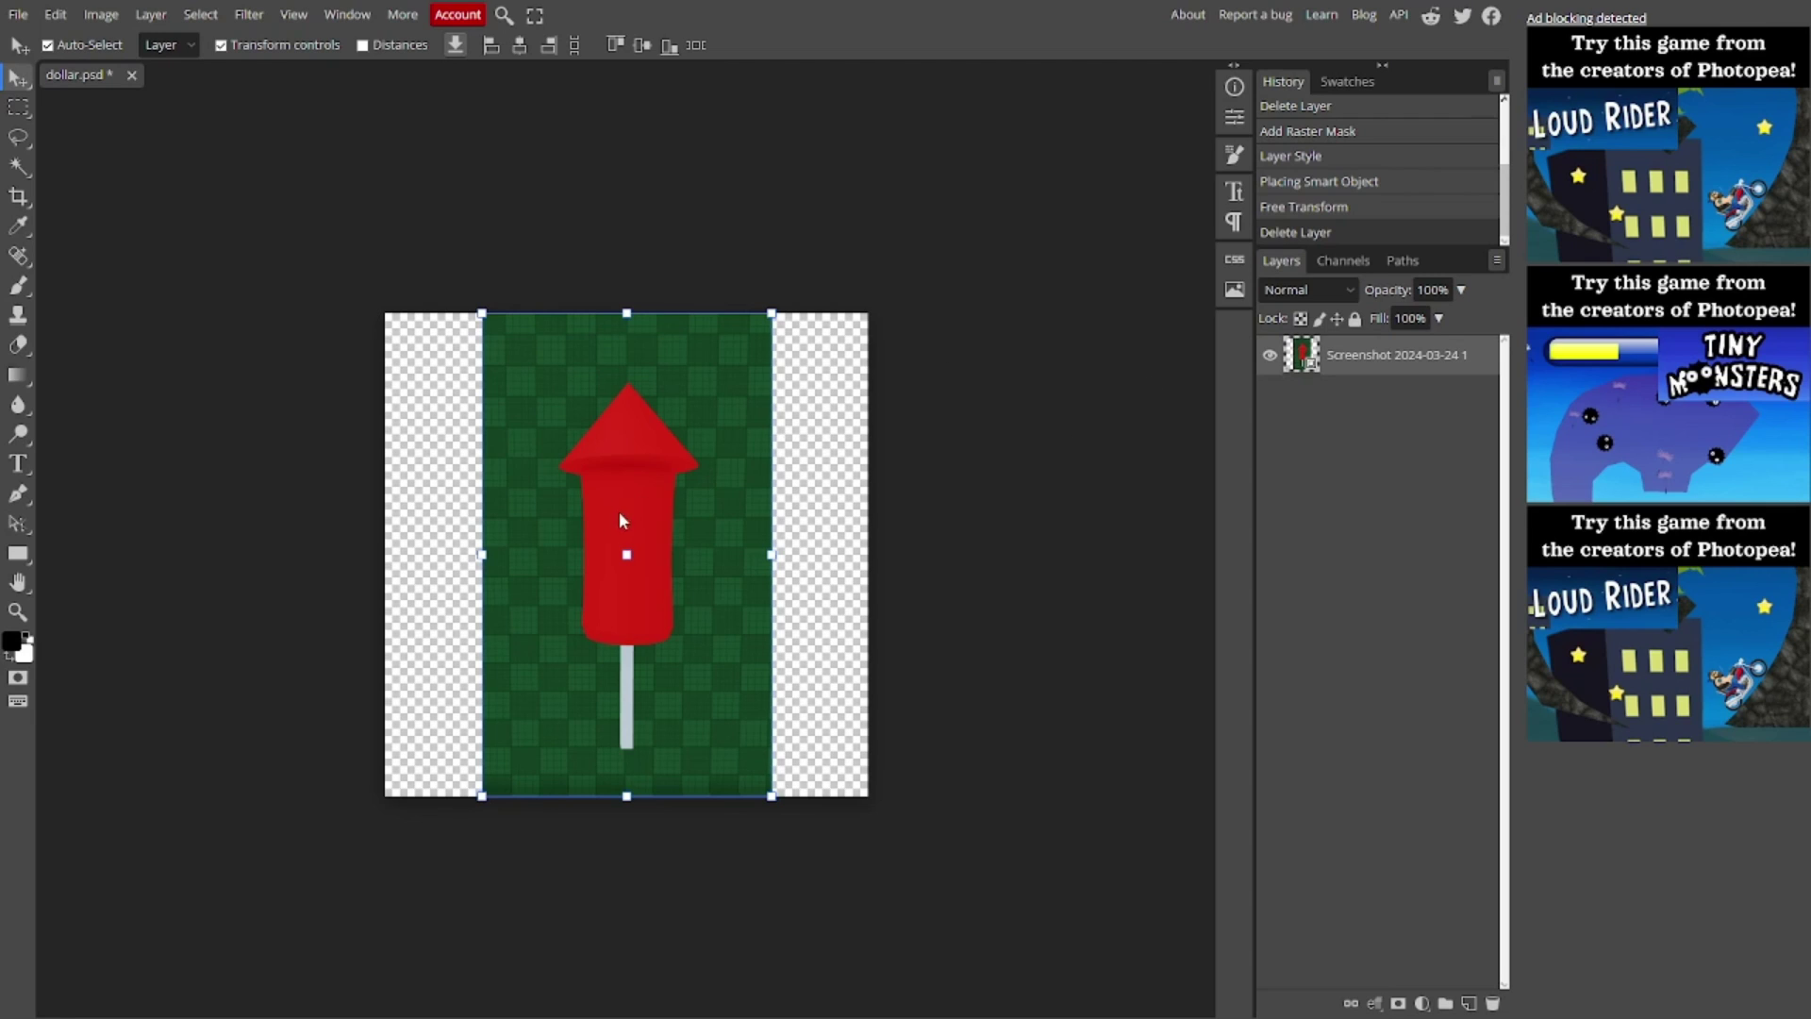
Add a black outside Stroke to the uncut firework screenshot layer and increase the stroke's size.
right_click(1344, 366)
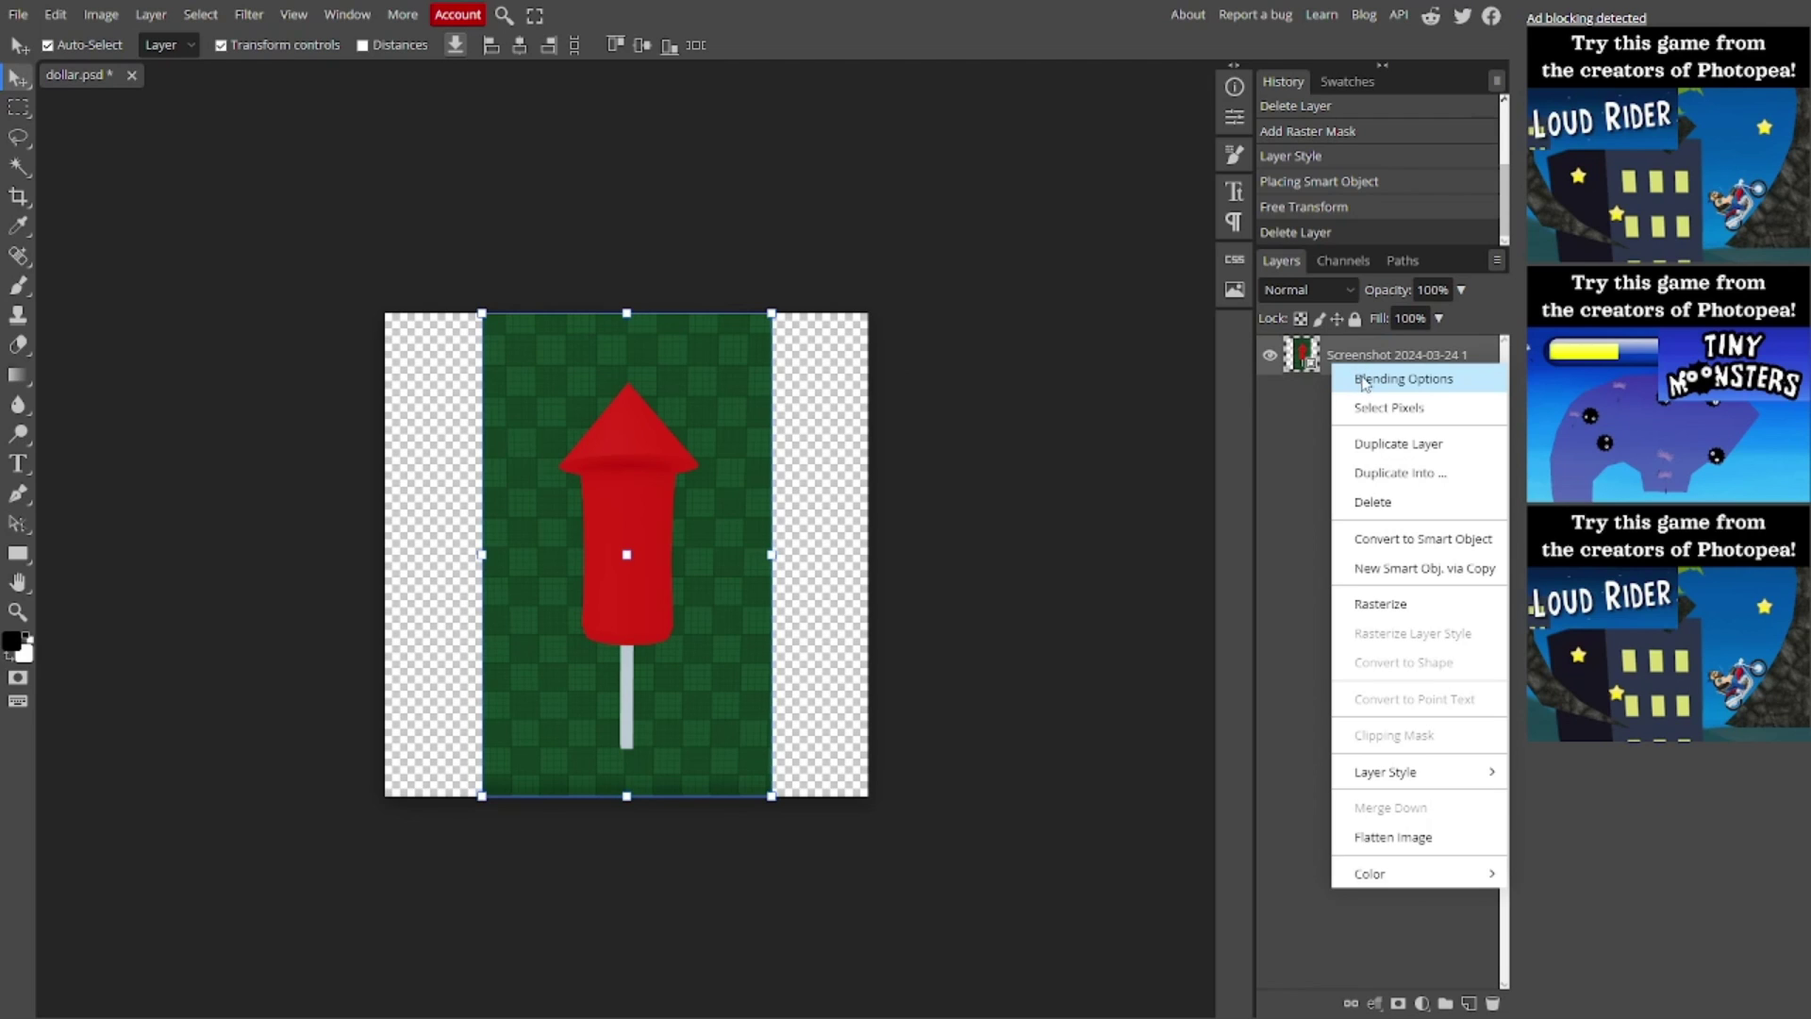
click(1365, 379)
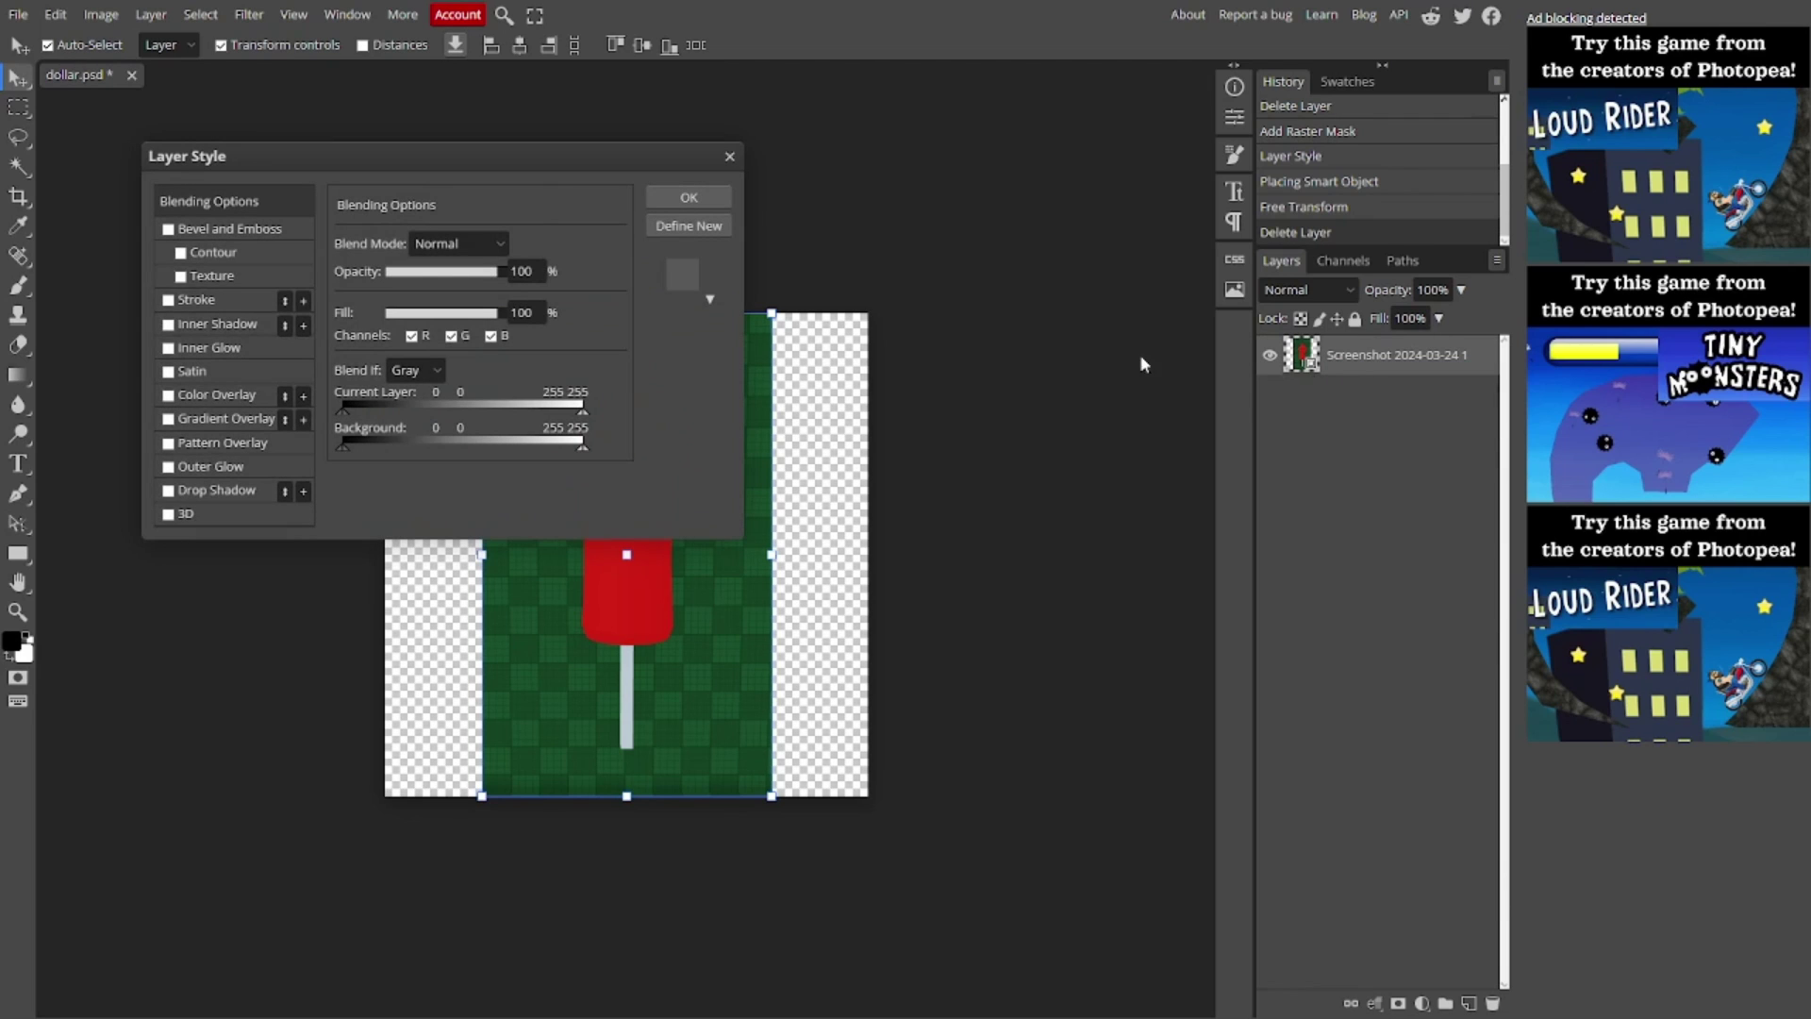
click(170, 301)
click(208, 300)
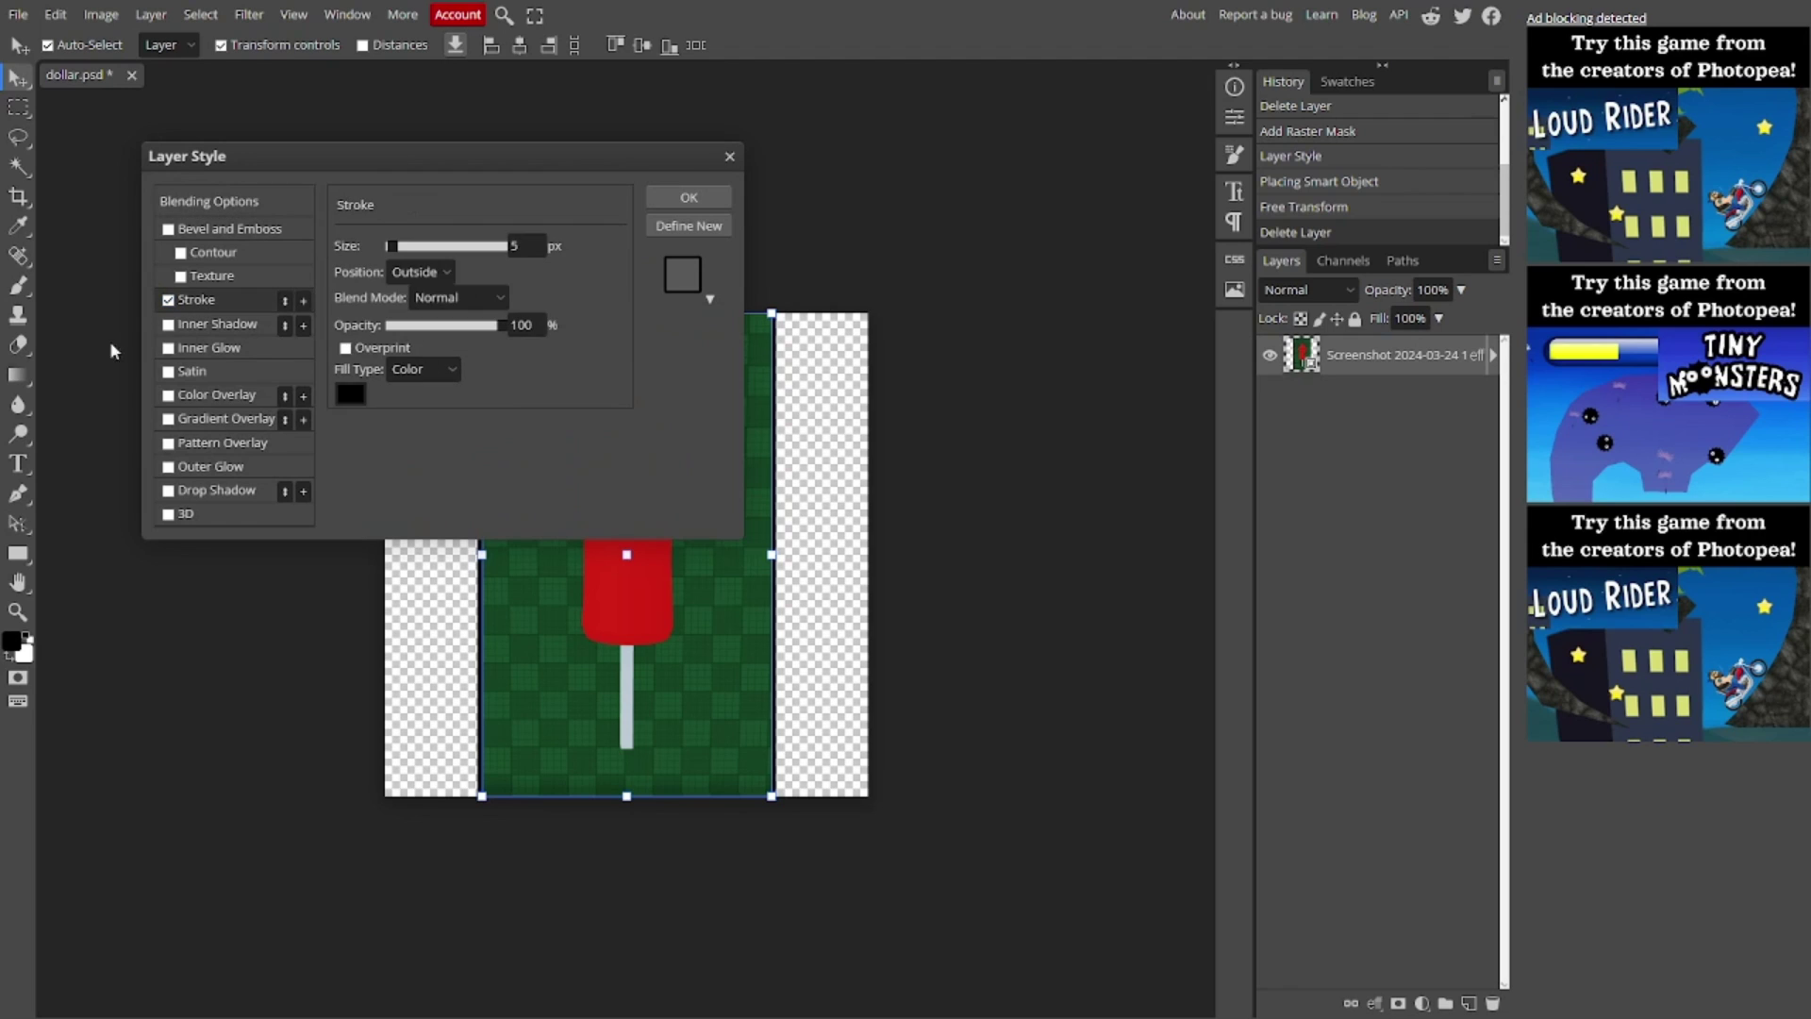
mouse_move(388, 247)
mouse_down()
mouse_move(420, 247)
mouse_move(397, 251)
mouse_up()
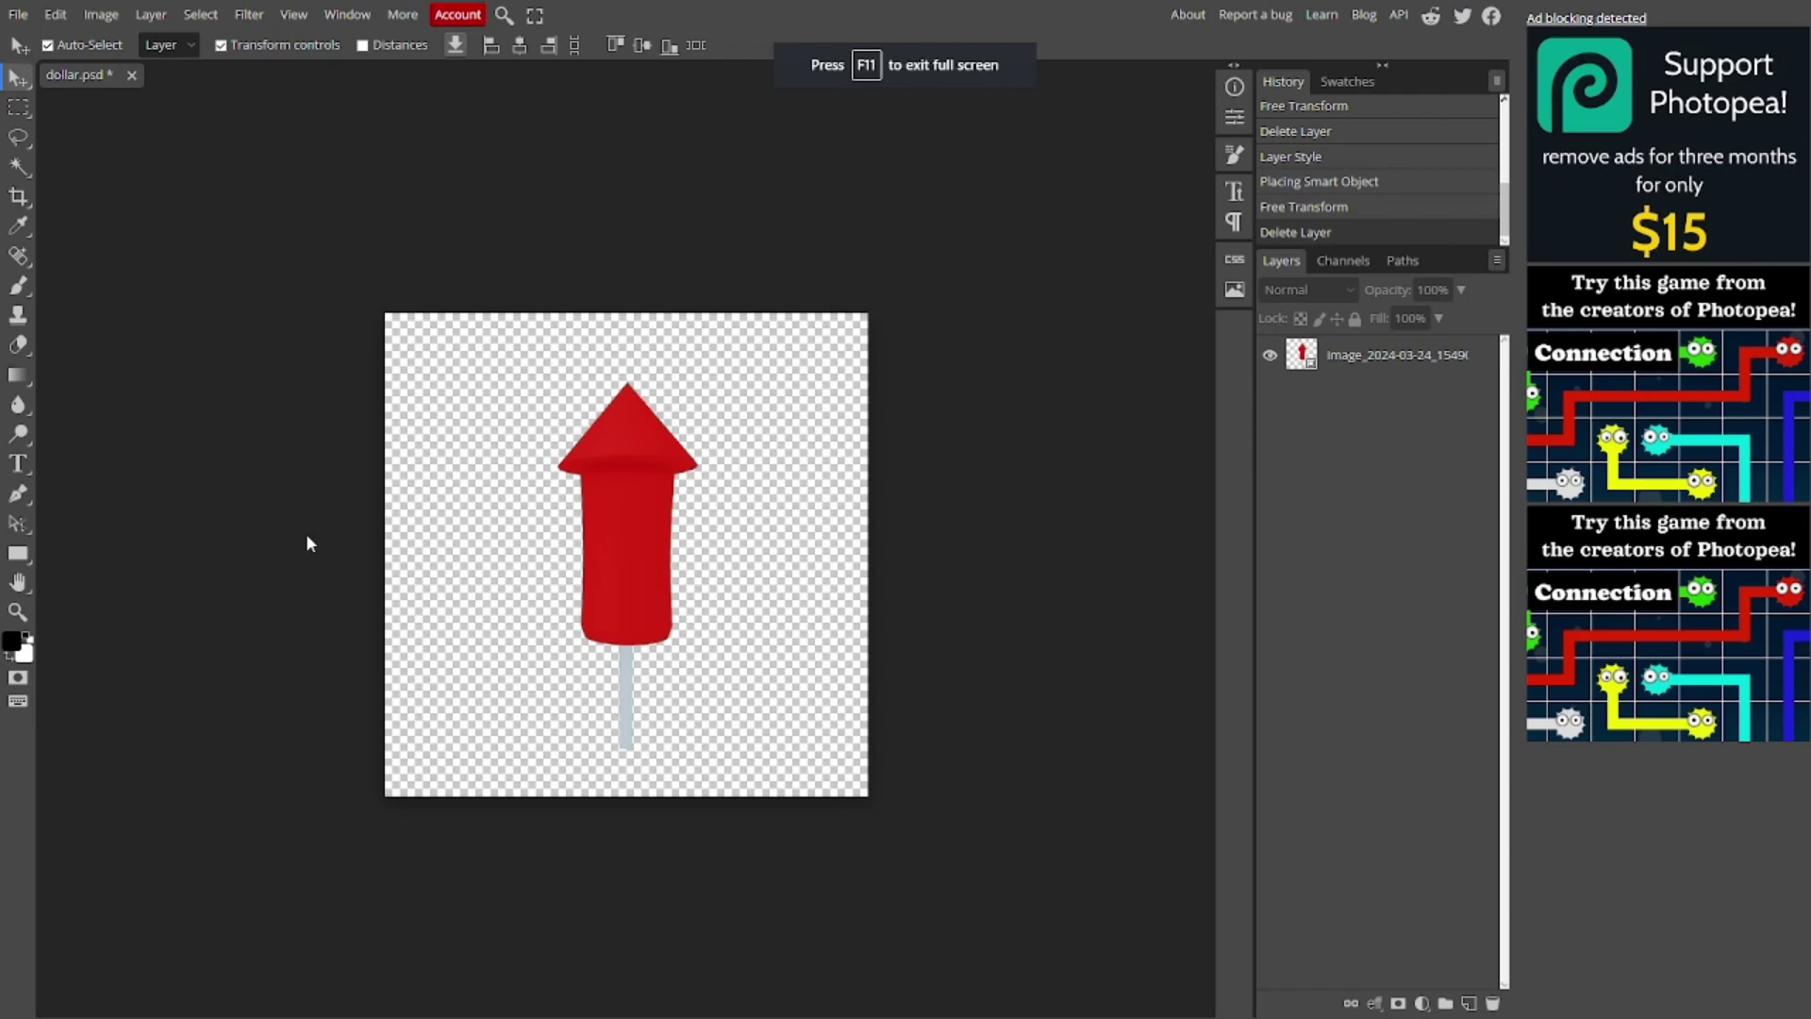
Enlarge the cut-out firework layer to 96.17% and centre it on the canvas at X 256 px, Y 237 px.
click(1379, 368)
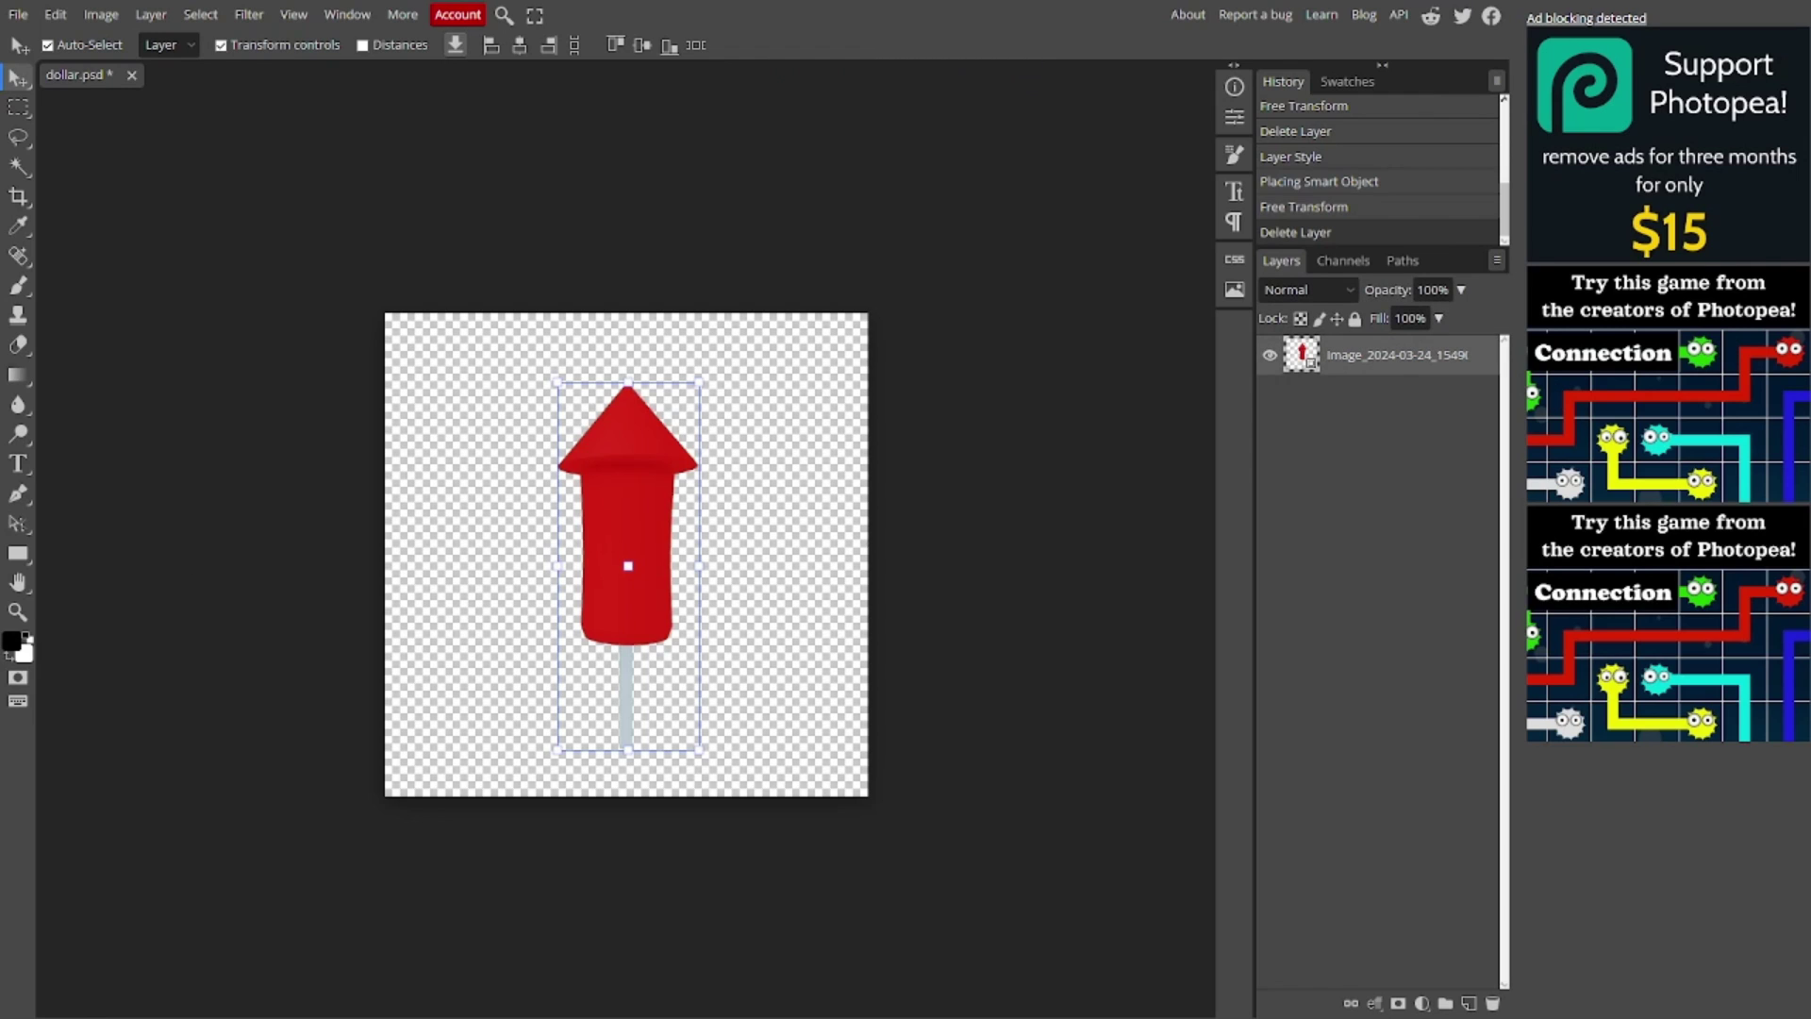
drag(699, 381, 754, 317)
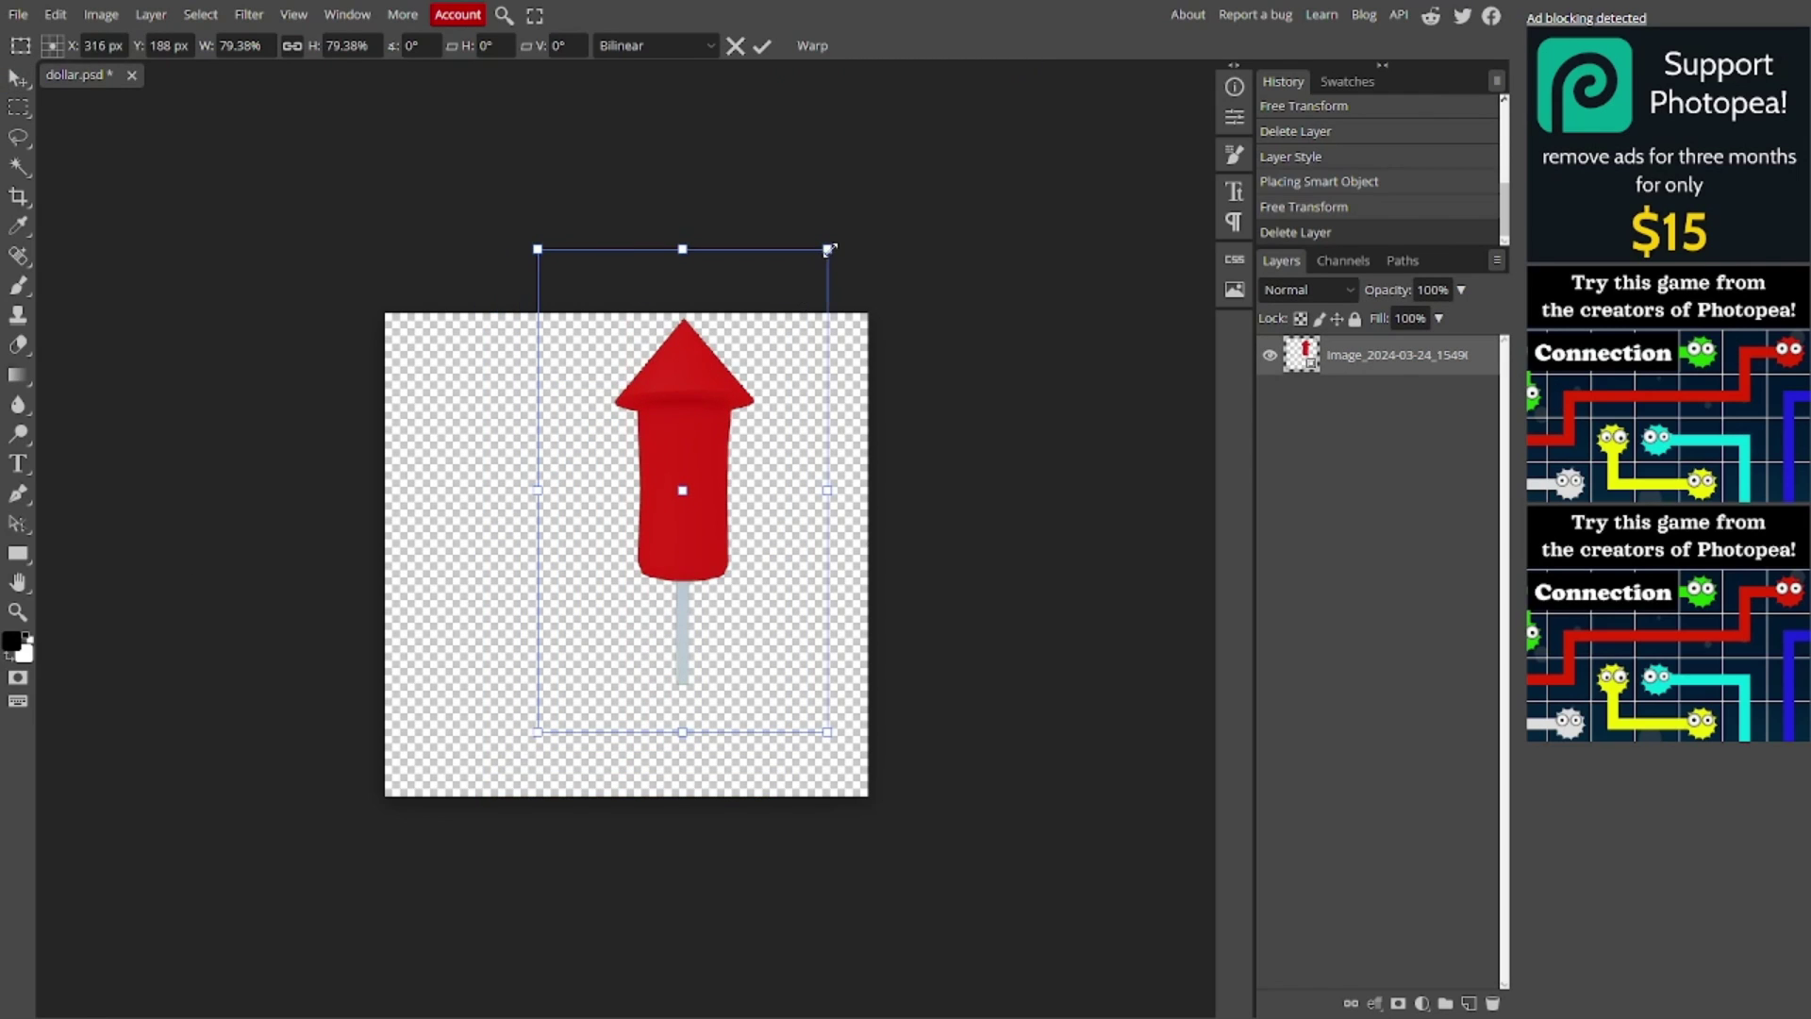
drag(829, 249, 891, 149)
drag(694, 374, 609, 473)
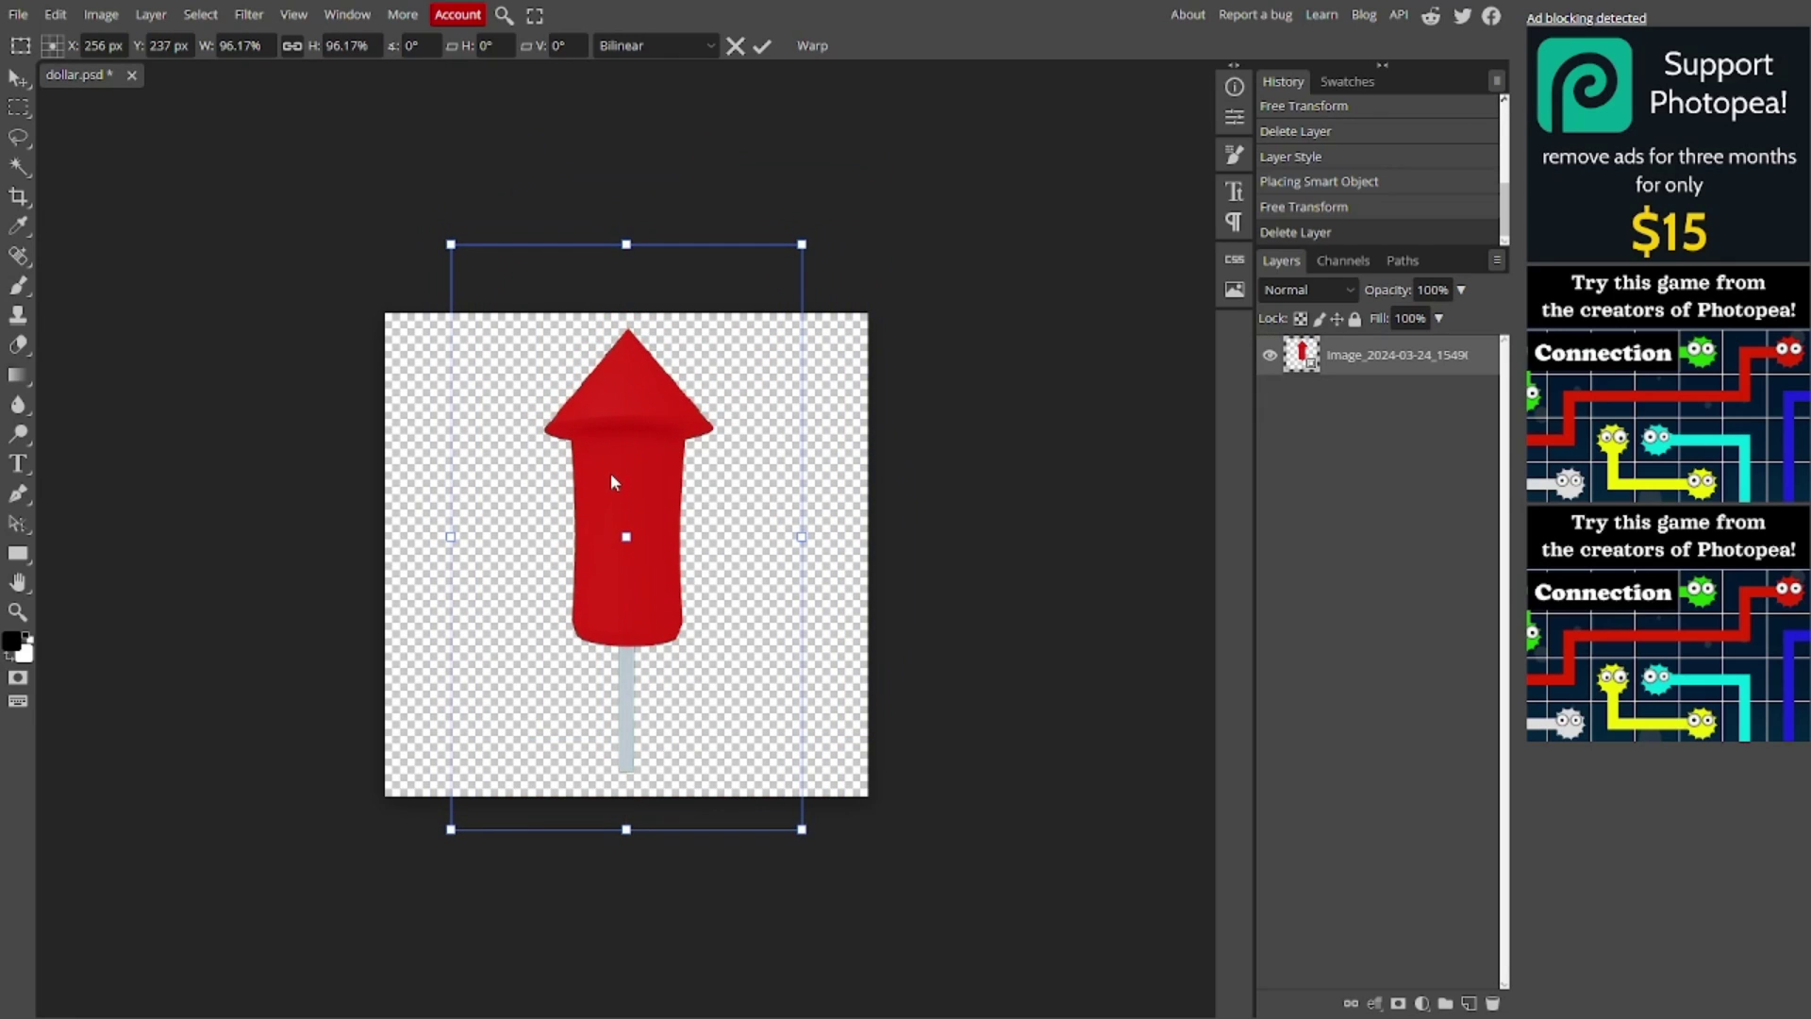
Apply the resize and add a black 11 px outside Stroke to the cut-out firework layer.
right_click(1411, 368)
click(1409, 375)
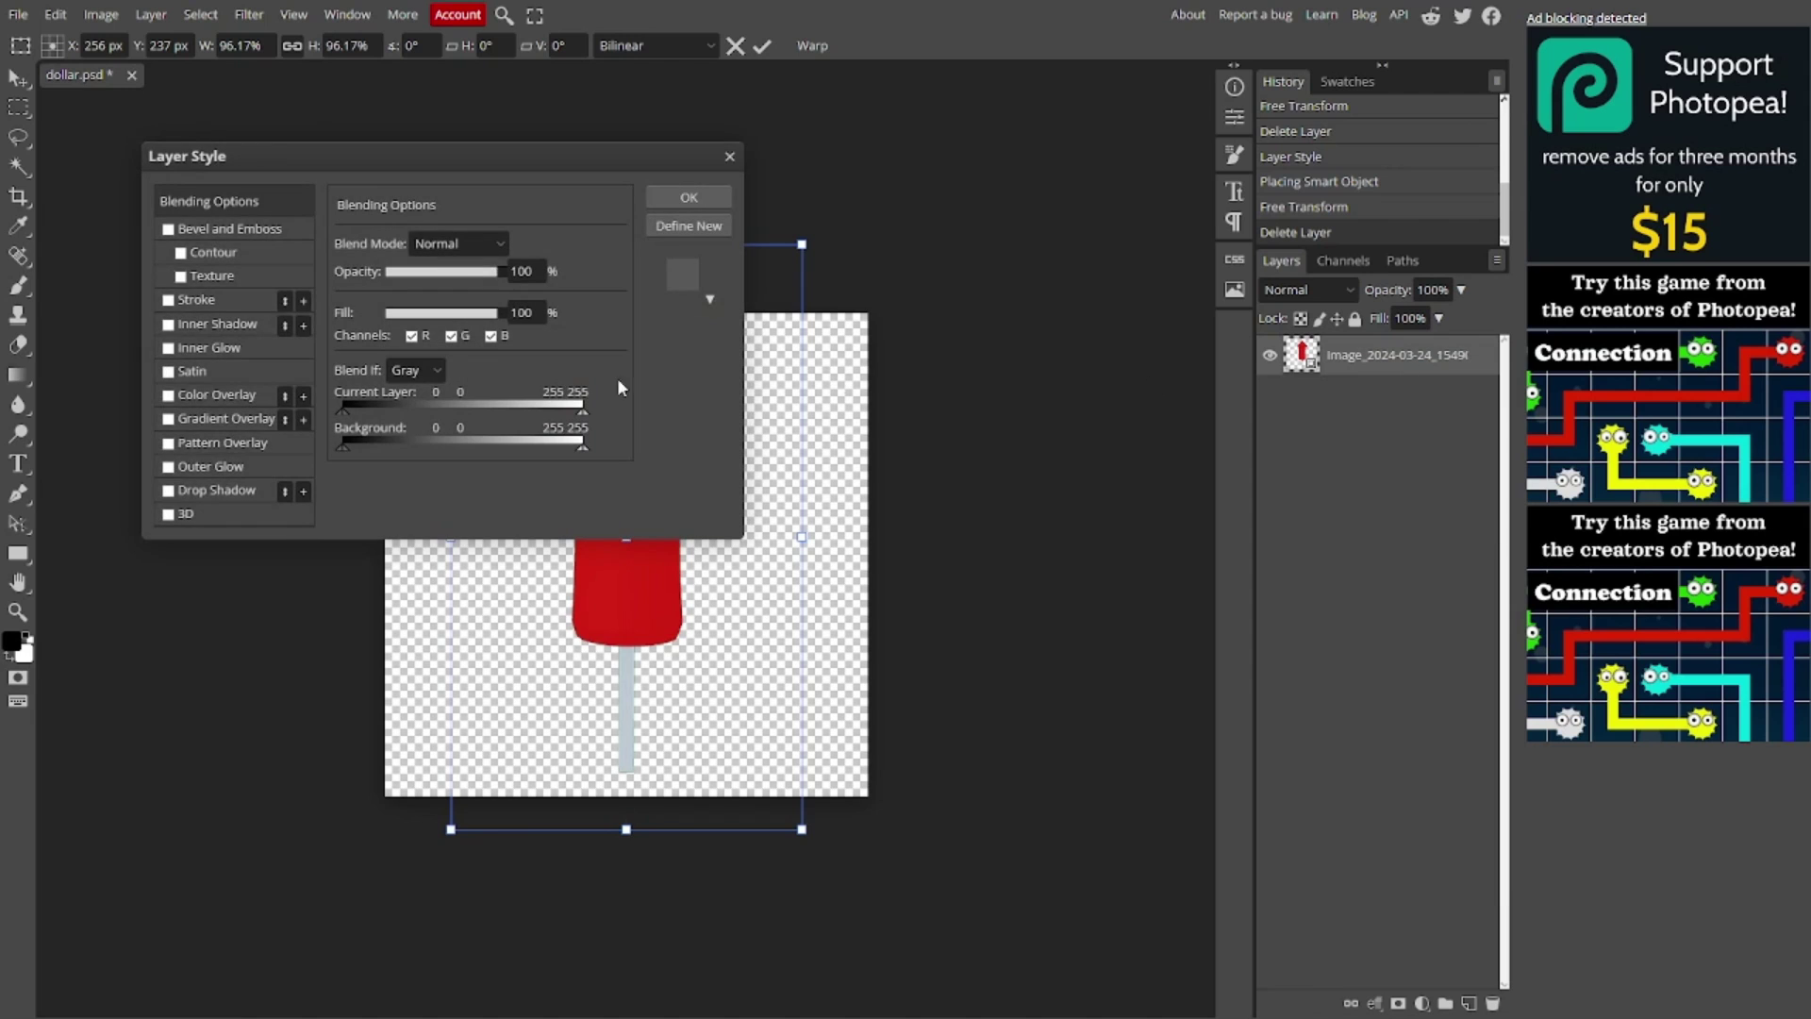
click(169, 300)
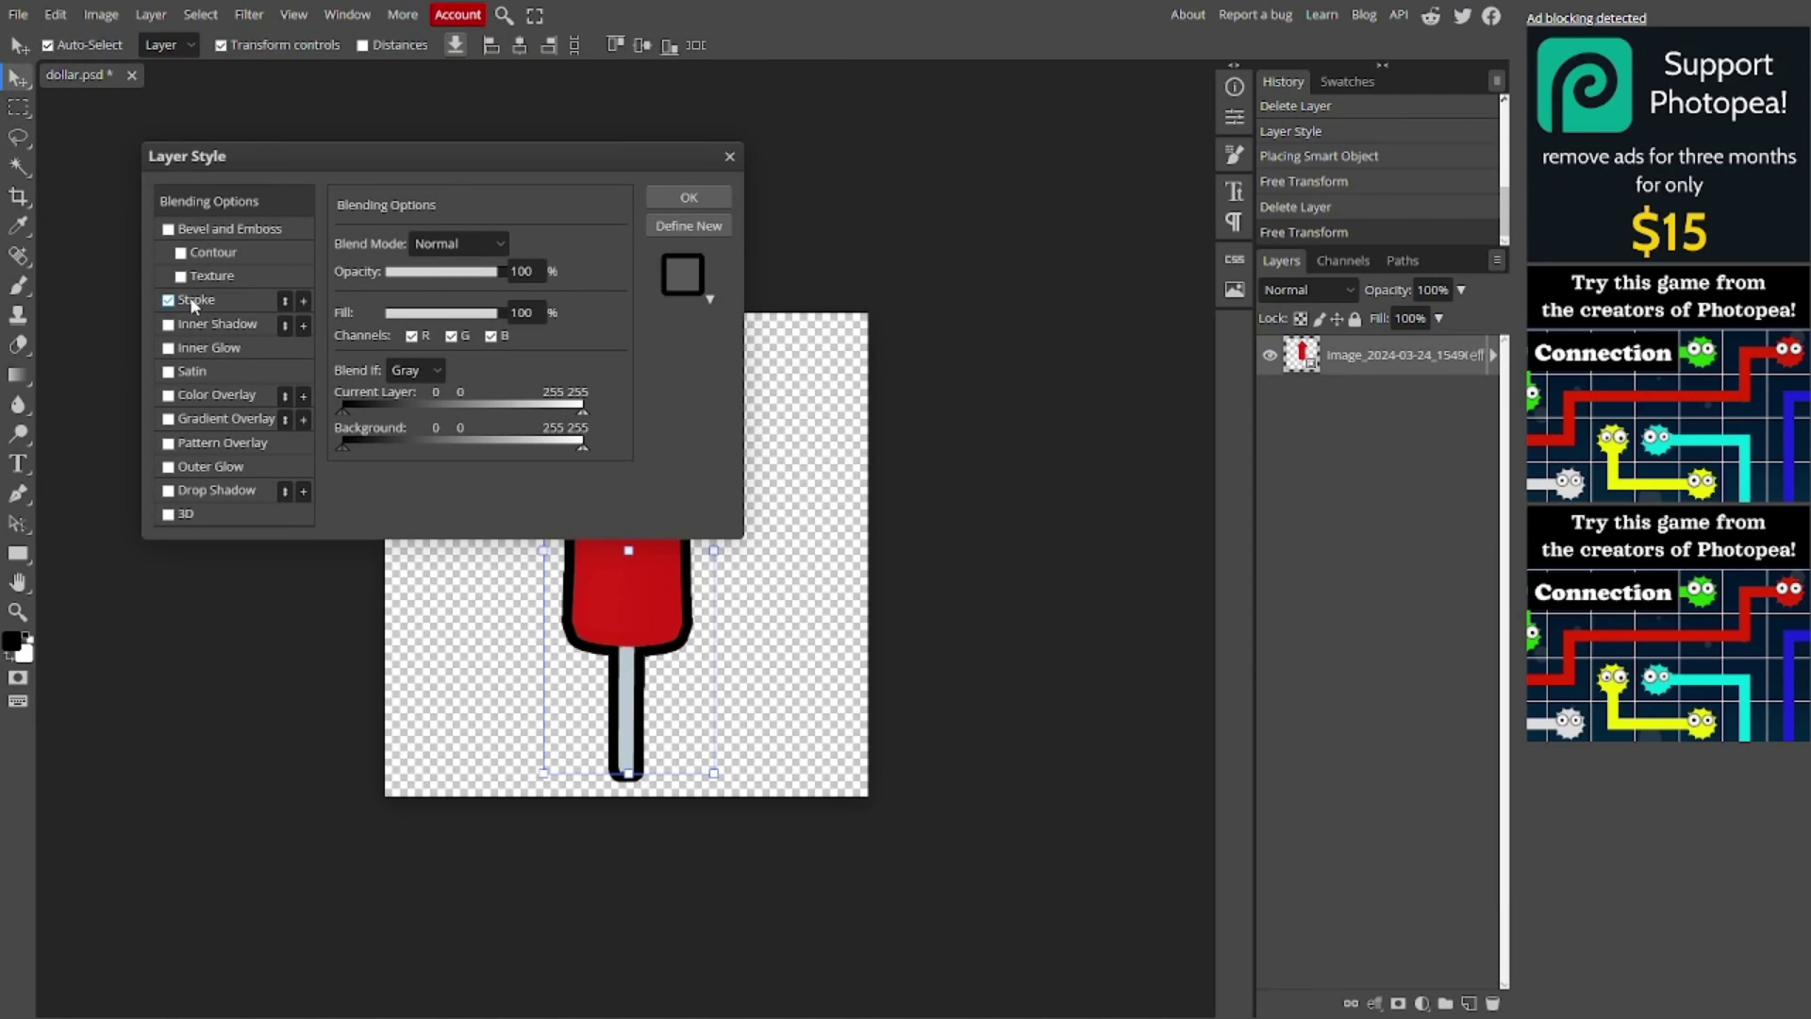
click(197, 302)
click(690, 197)
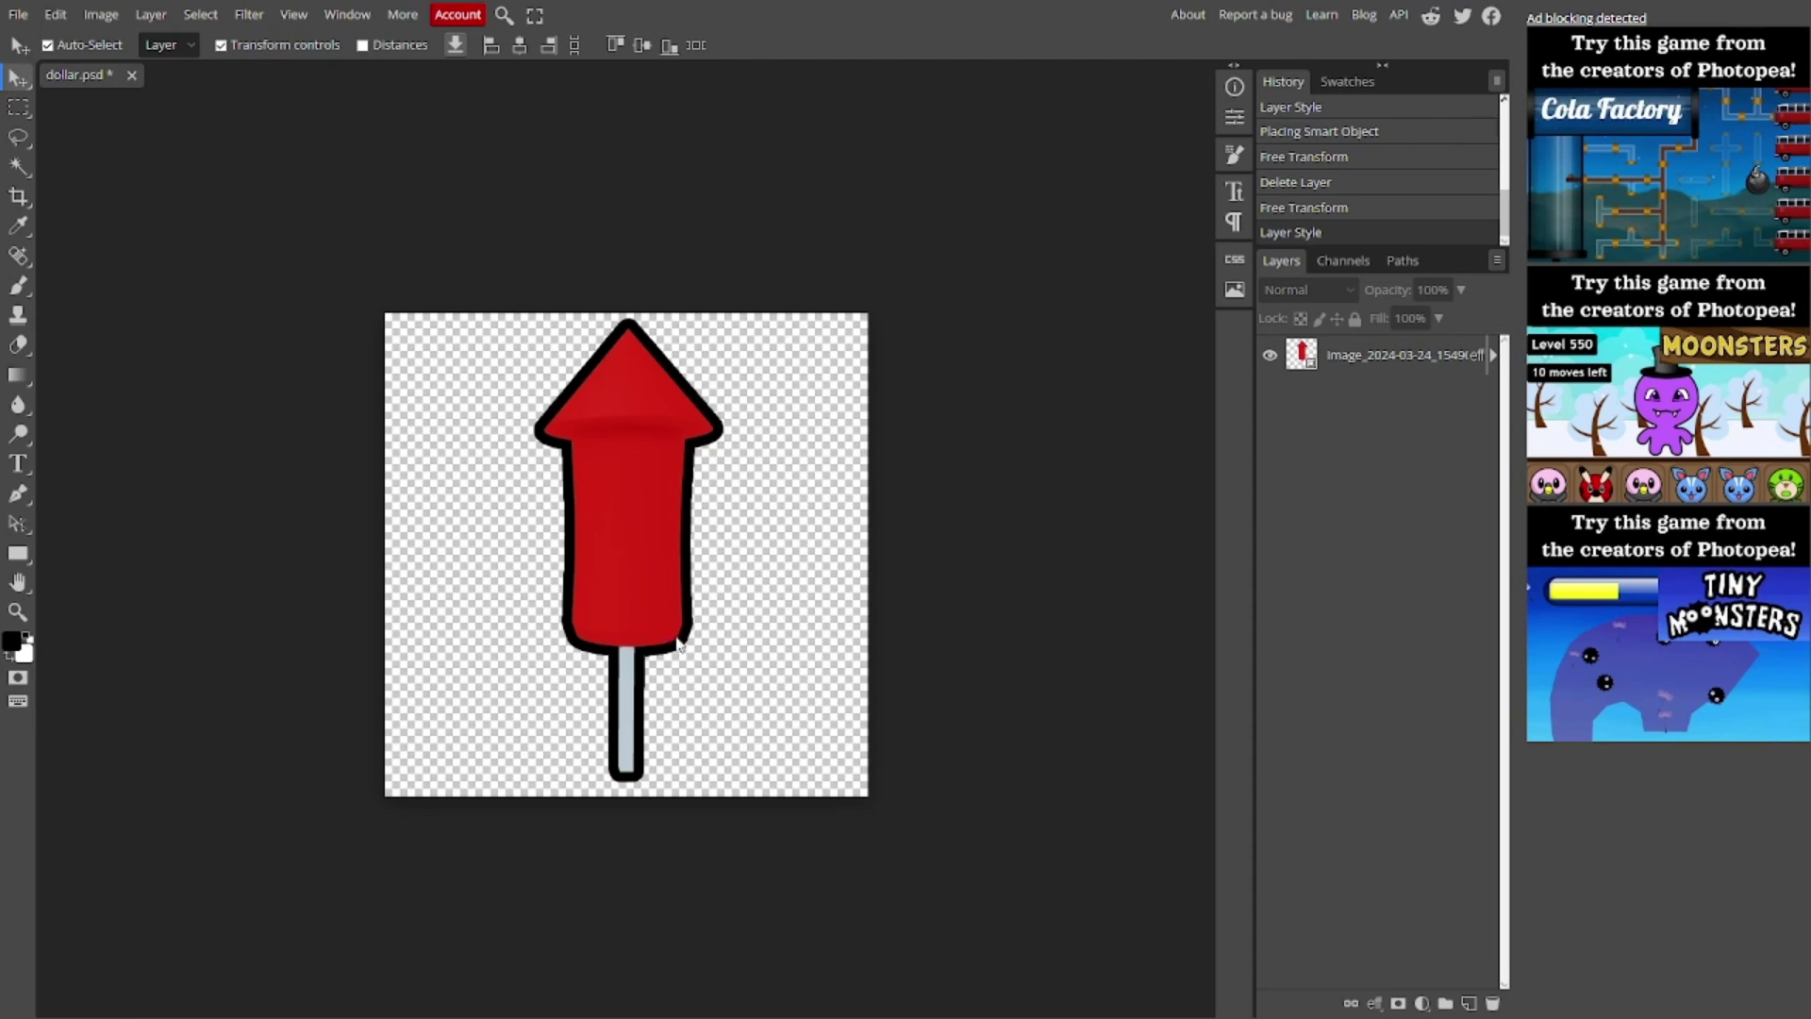
Change the colour of the firework's Stroke to dark red.
right_click(1354, 356)
click(1372, 373)
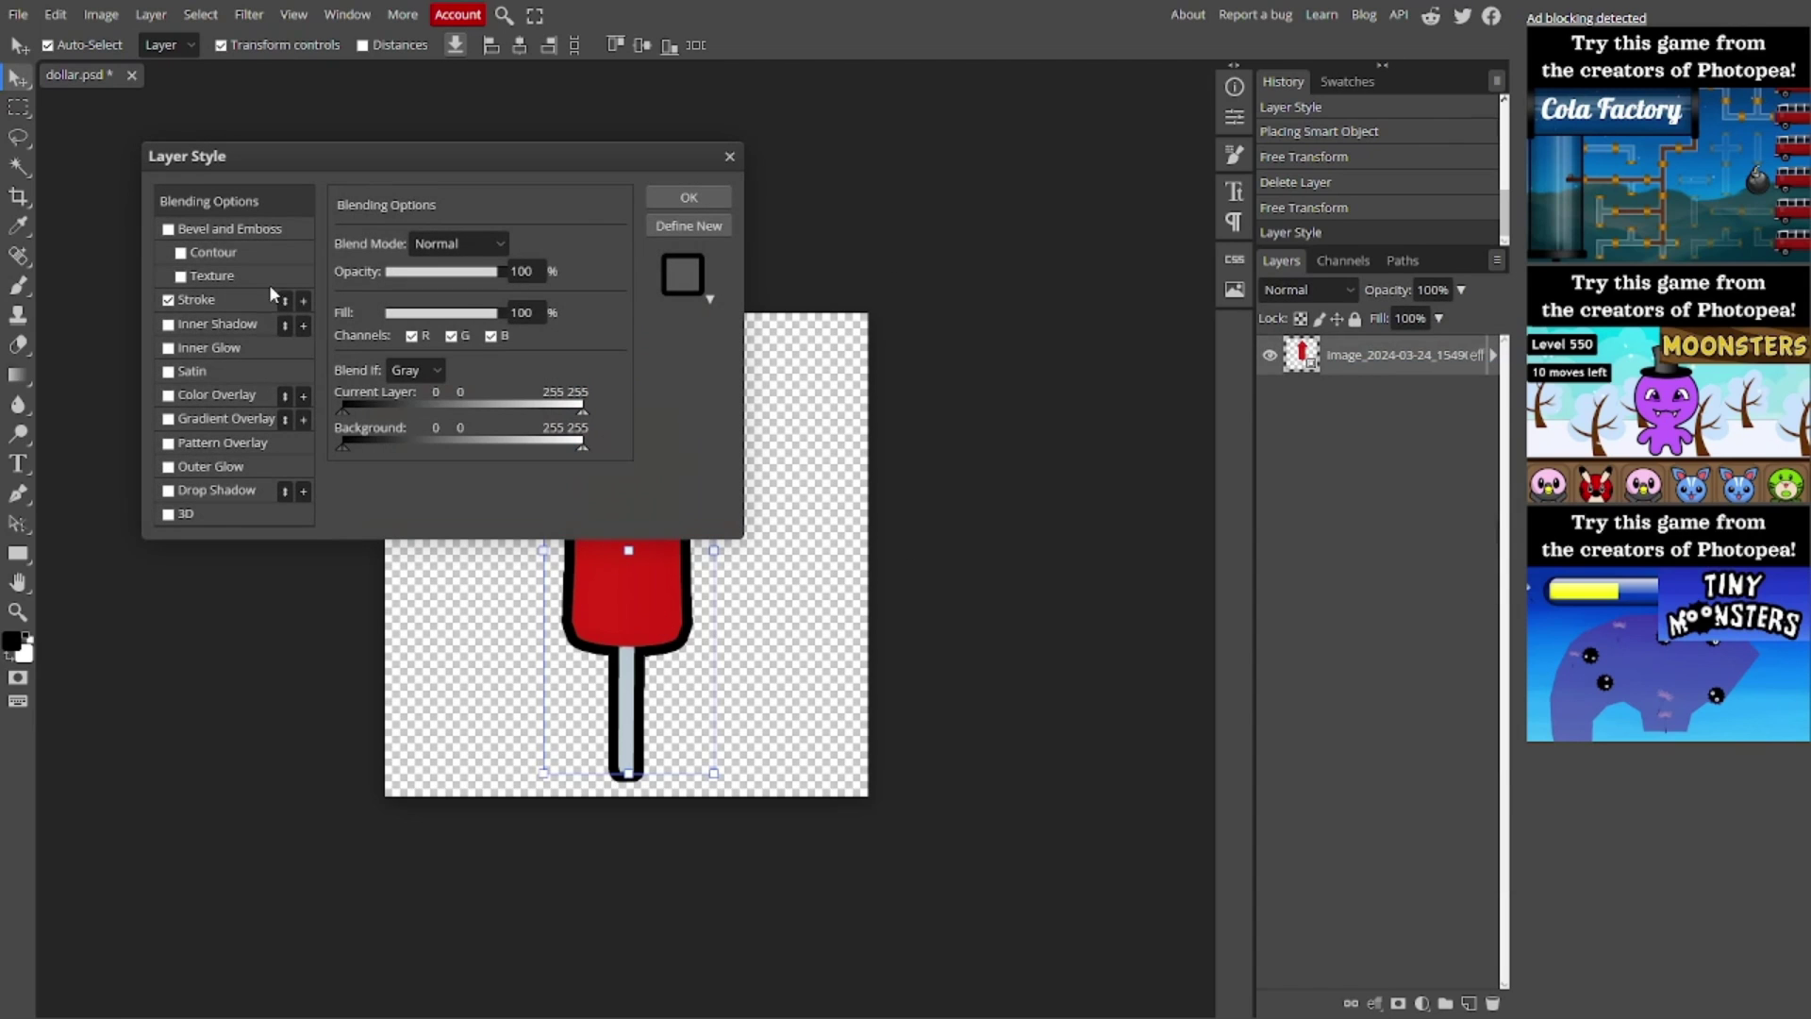
click(194, 299)
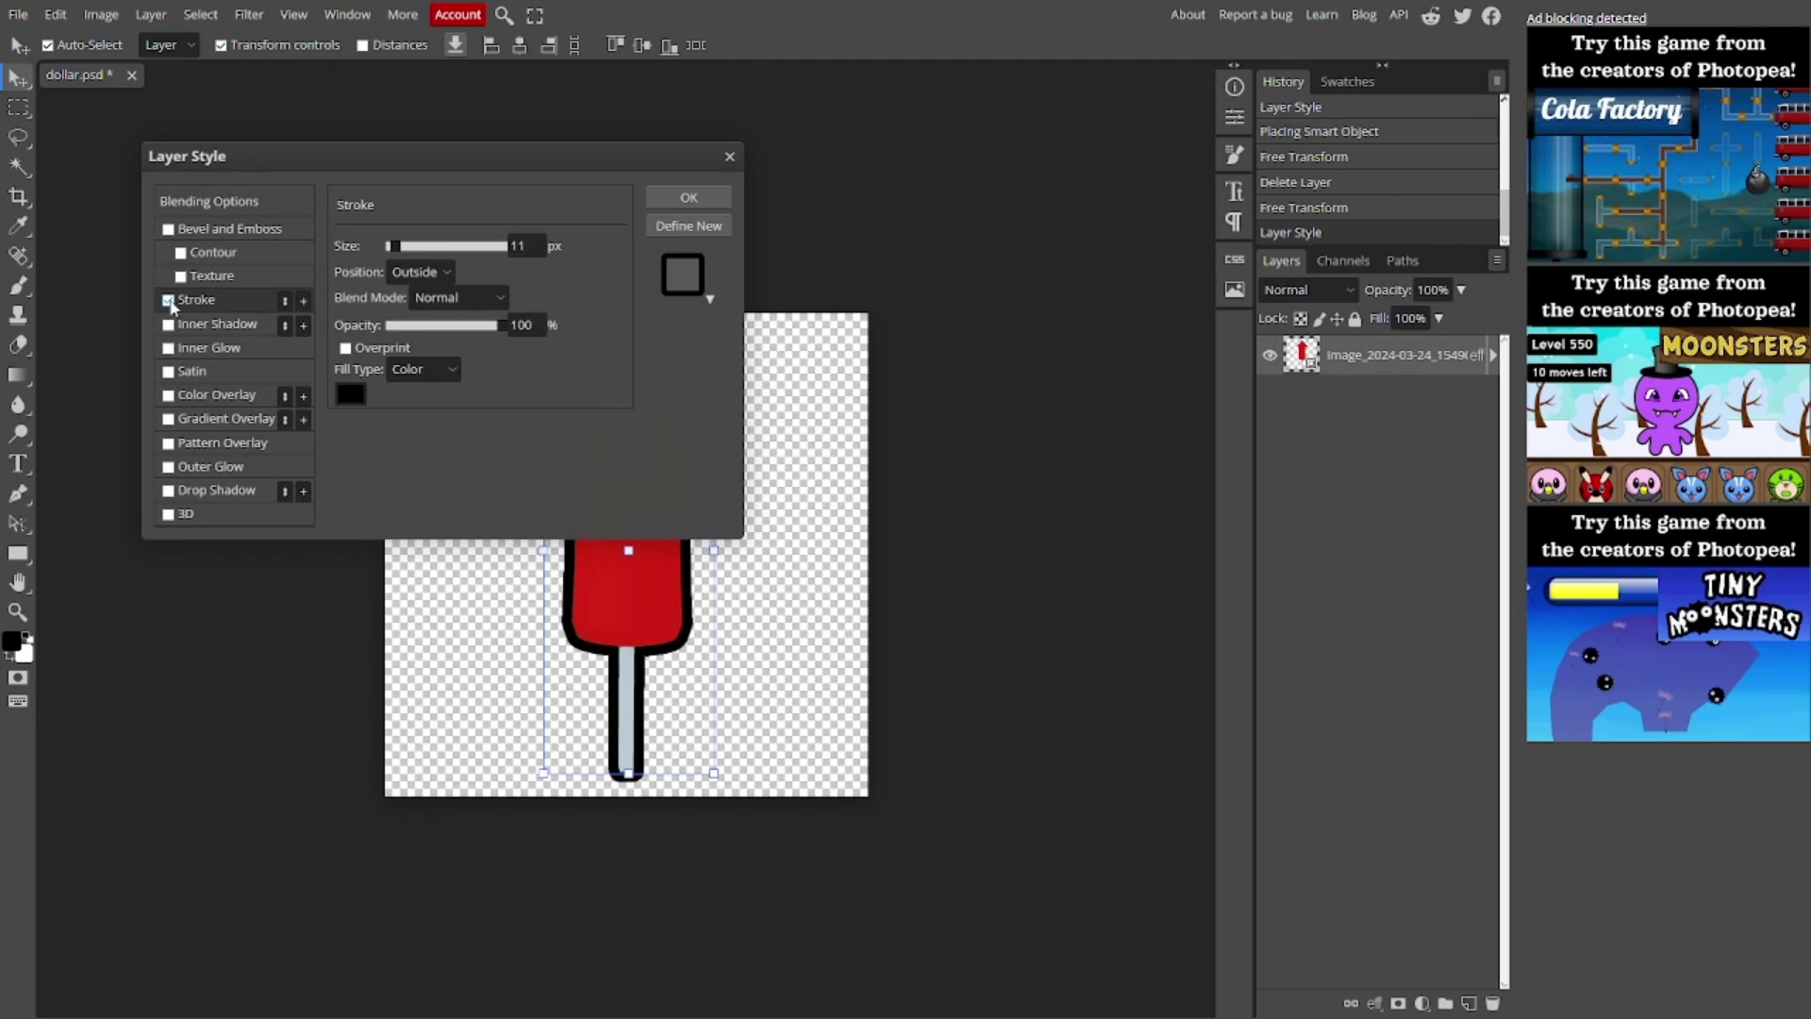
click(353, 395)
mouse_move(460, 409)
mouse_down()
mouse_move(481, 264)
mouse_move(518, 453)
mouse_move(655, 430)
mouse_up()
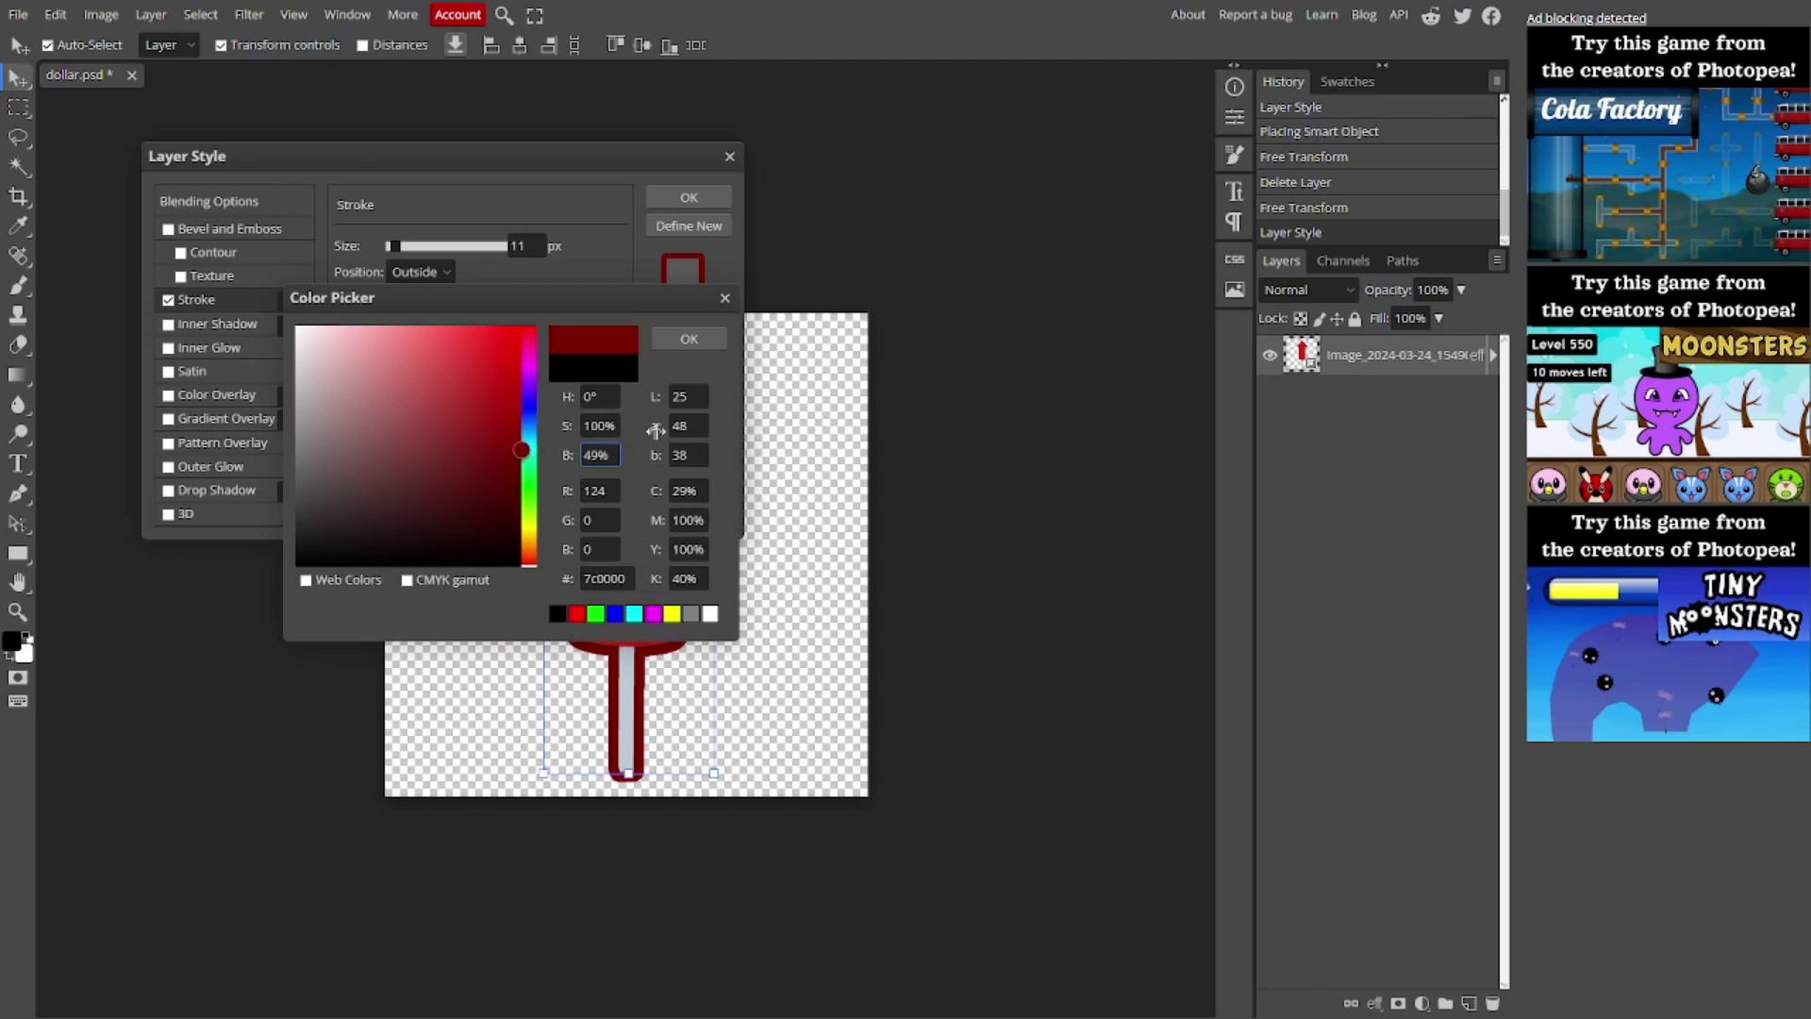
click(688, 337)
click(689, 197)
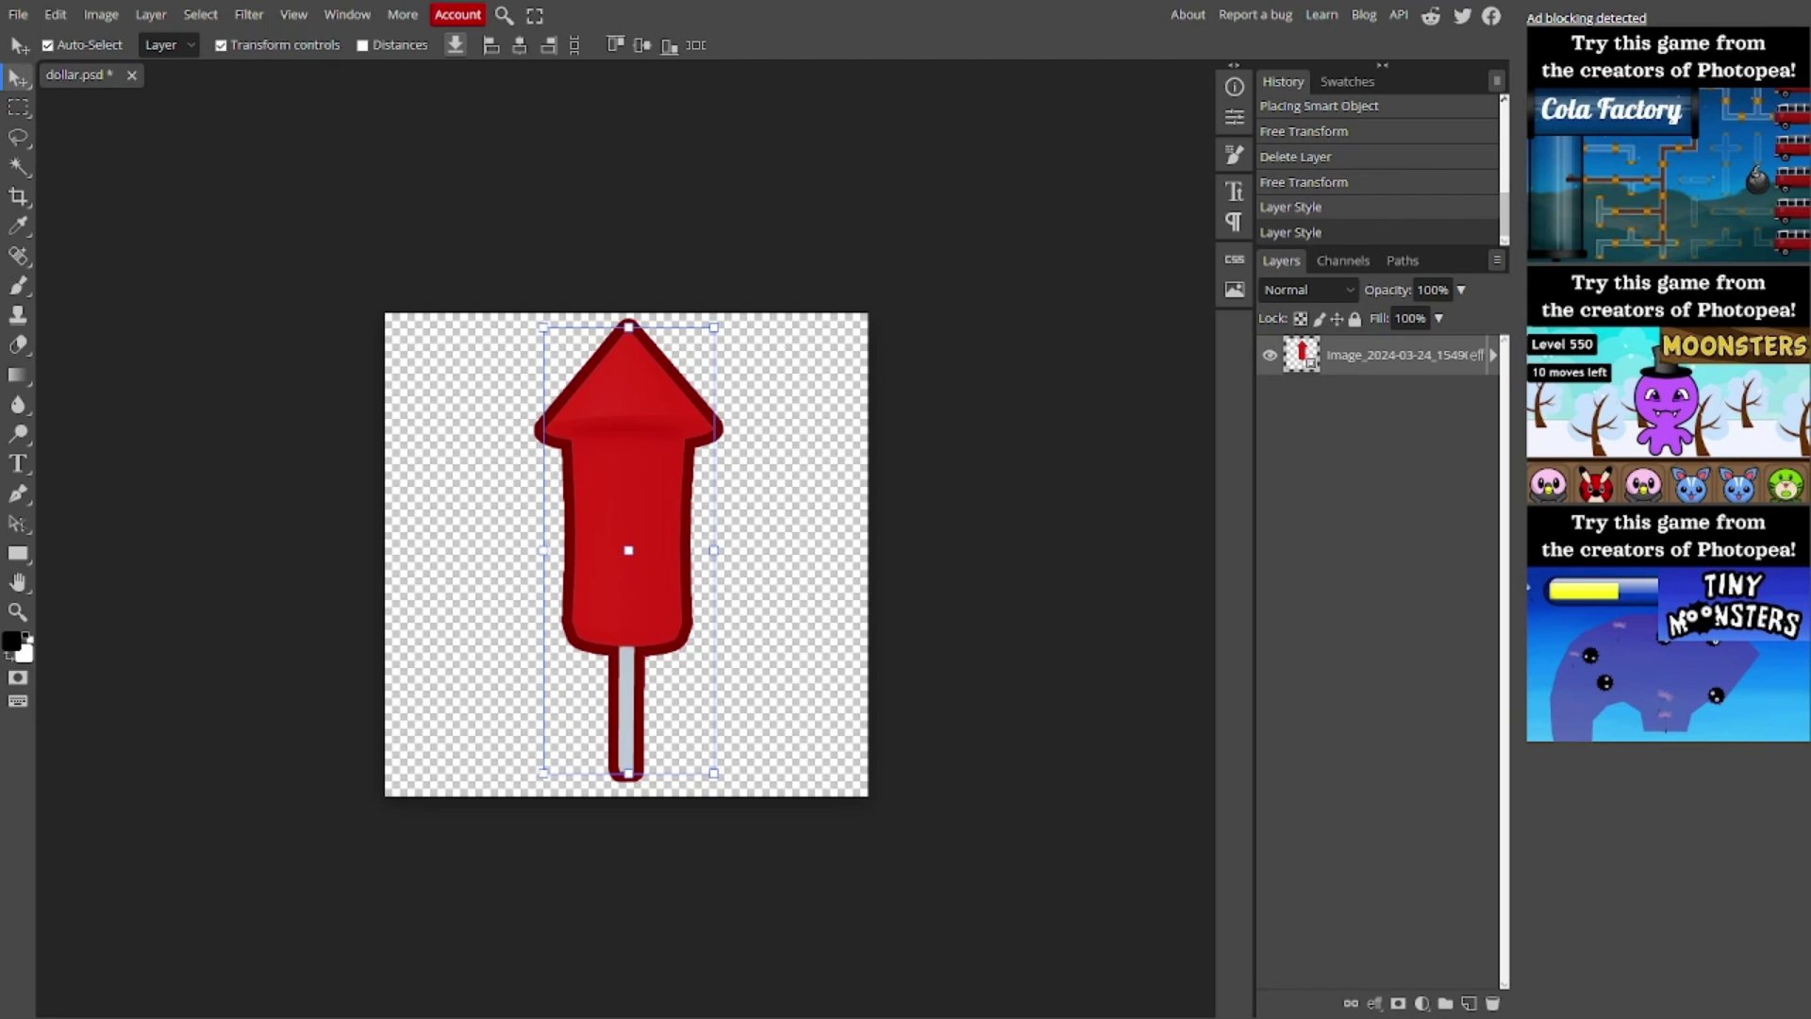
Set the colour of the firework's Stroke to black (000000), with Web Colors enabled in the colour picker.
key(ctrl+t)
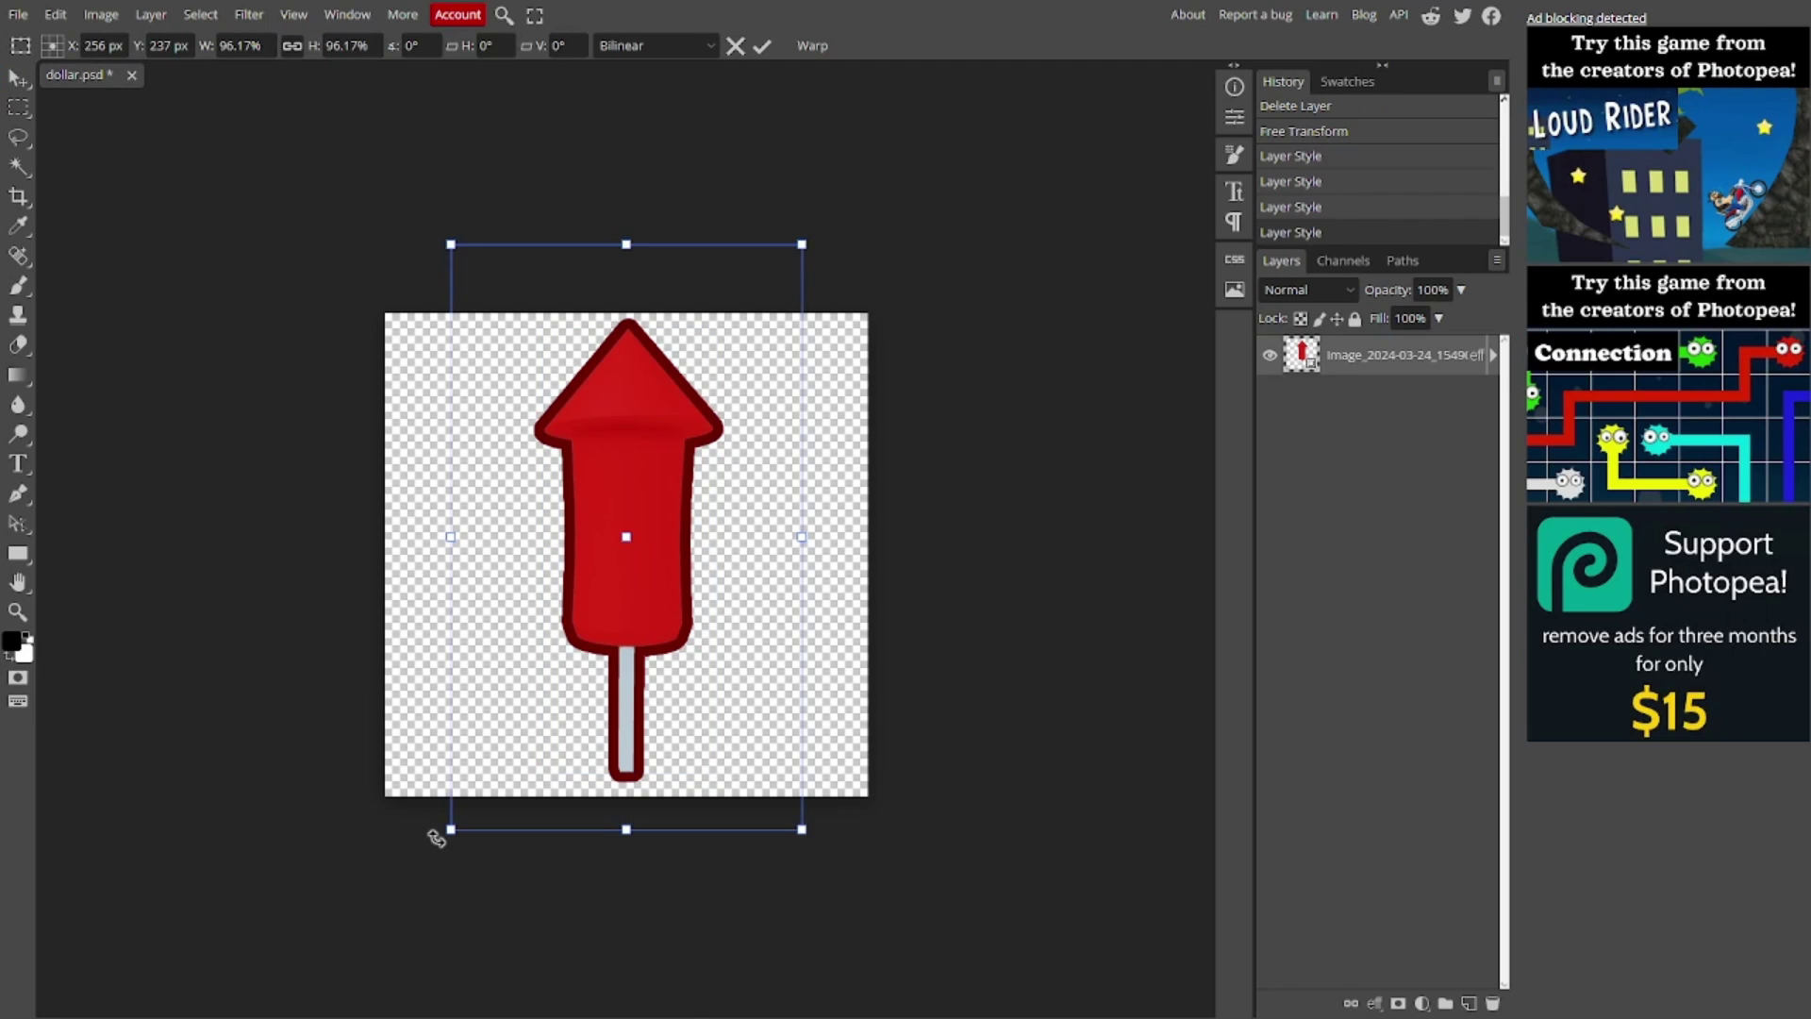
right_click(1339, 370)
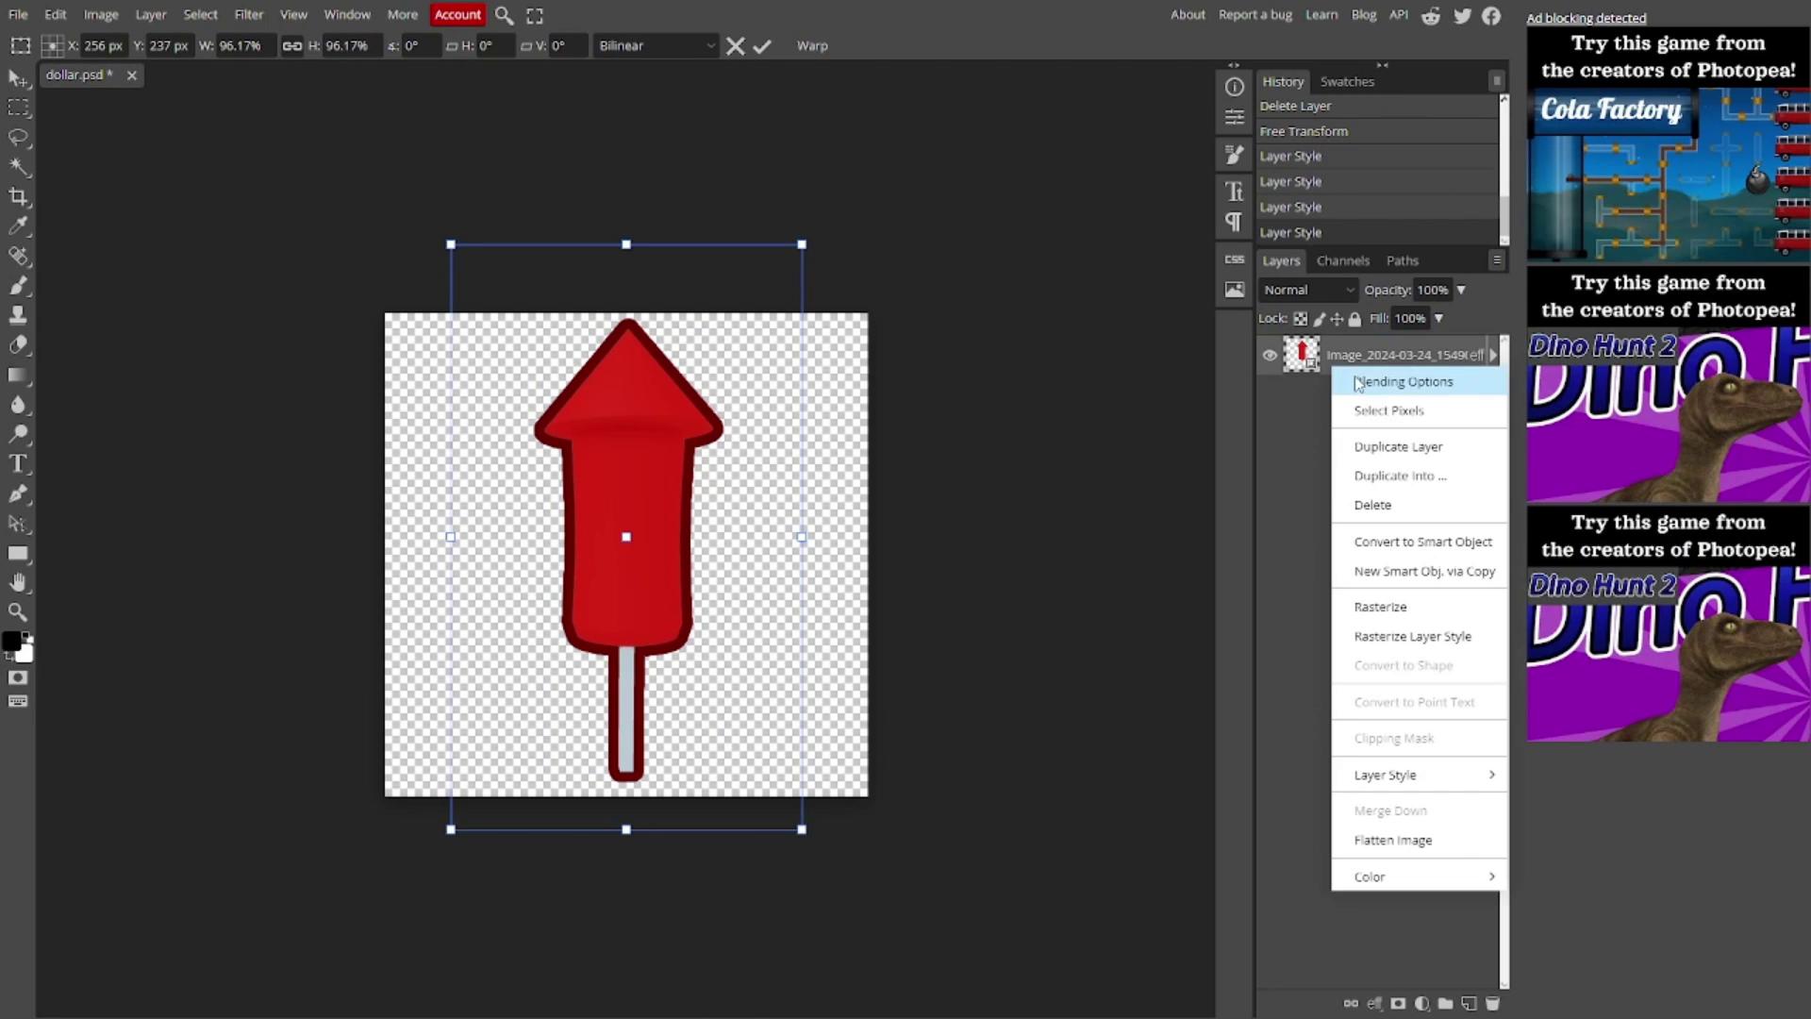
click(1358, 380)
click(217, 299)
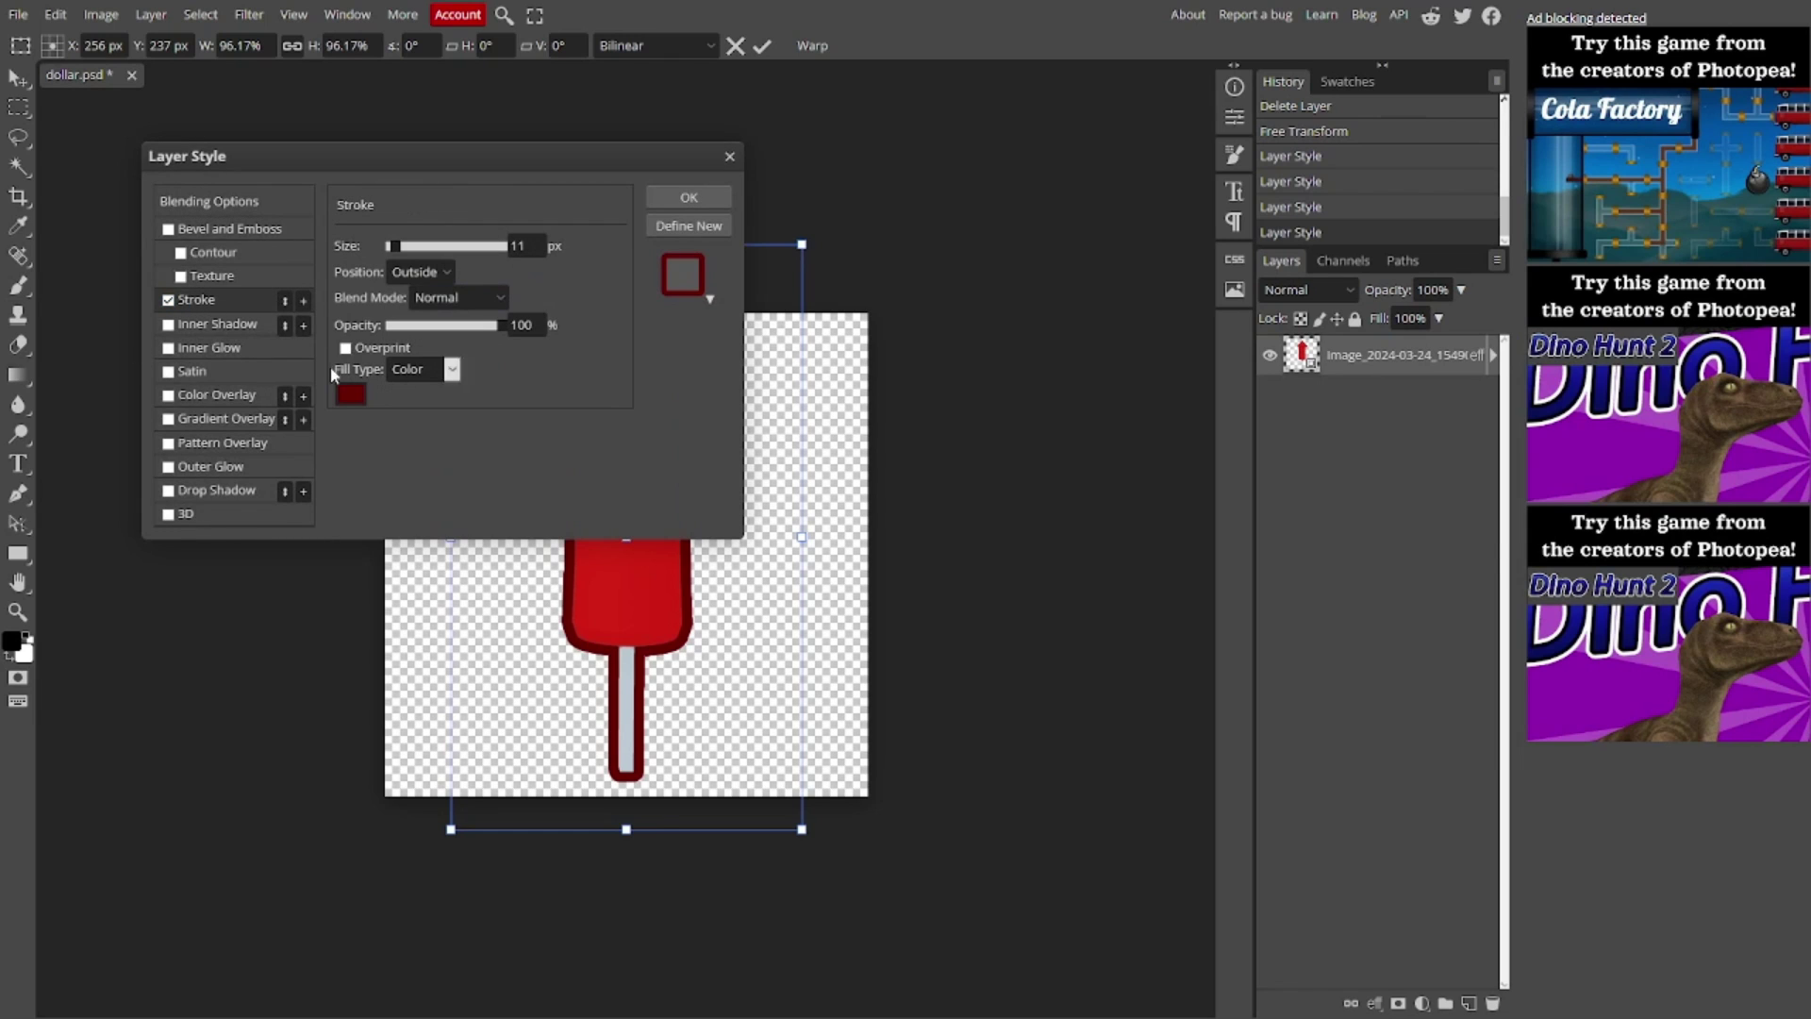
click(342, 396)
click(507, 548)
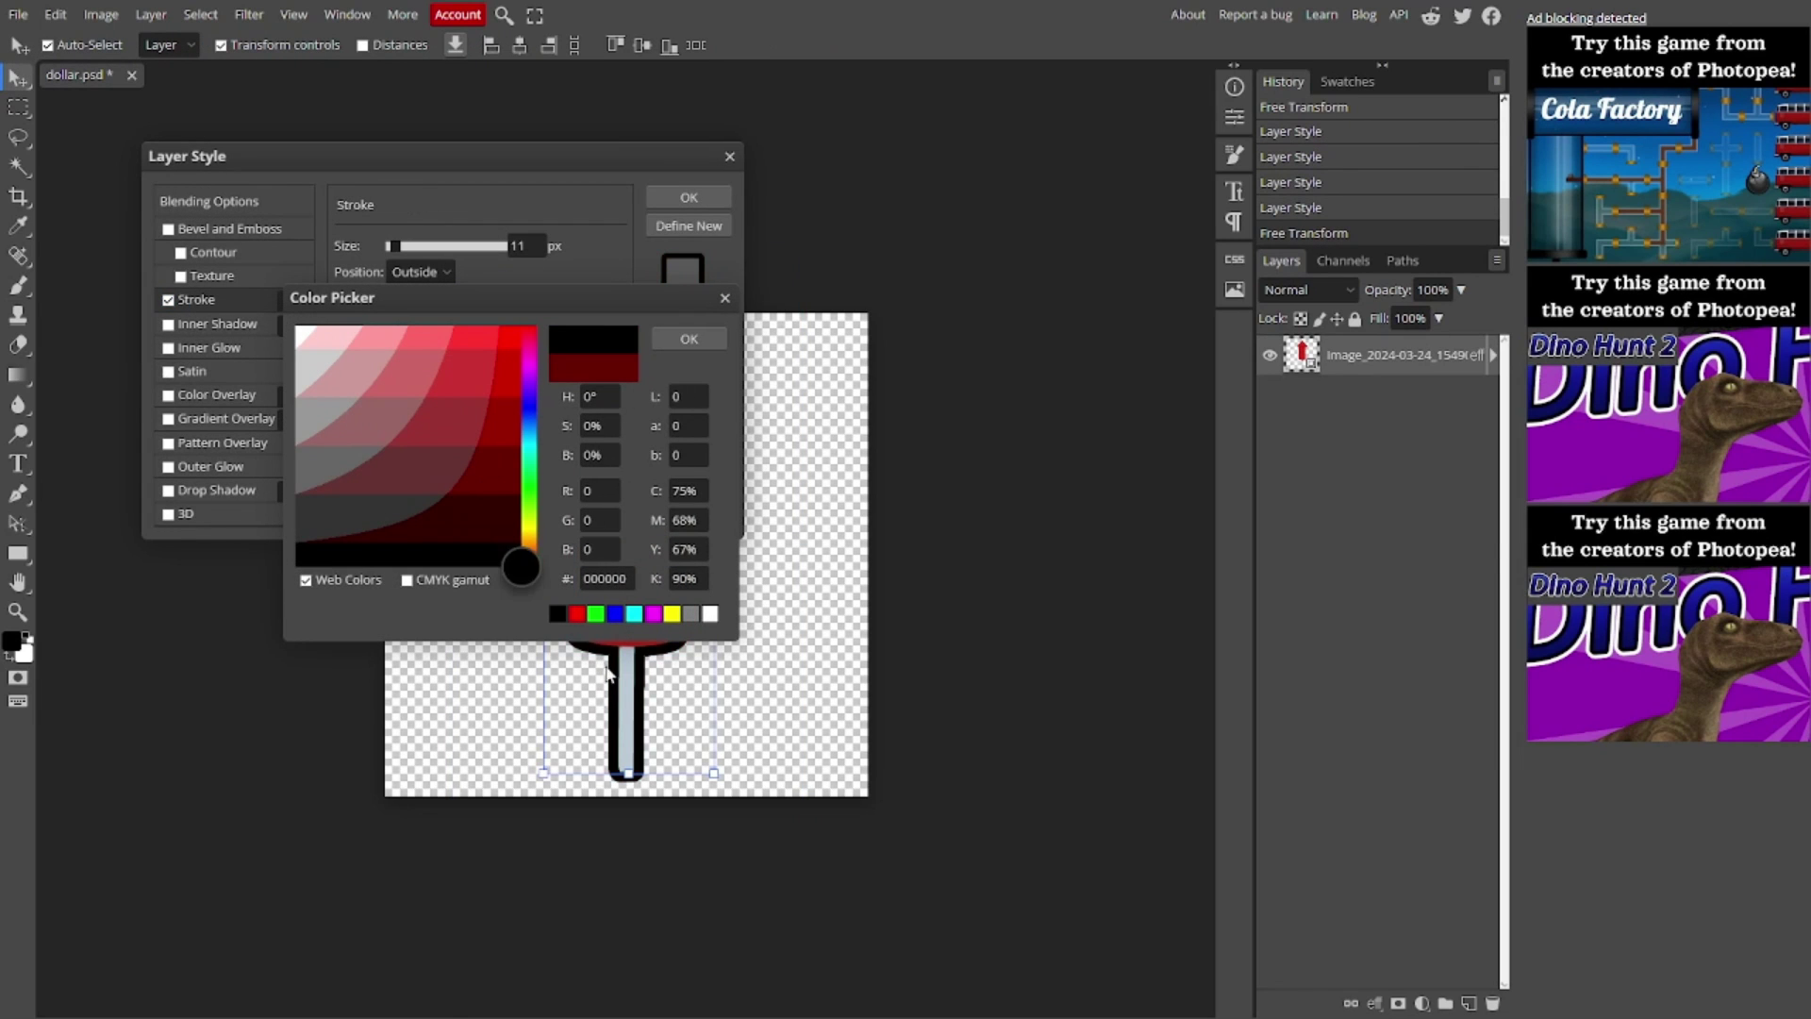
click(685, 342)
click(688, 197)
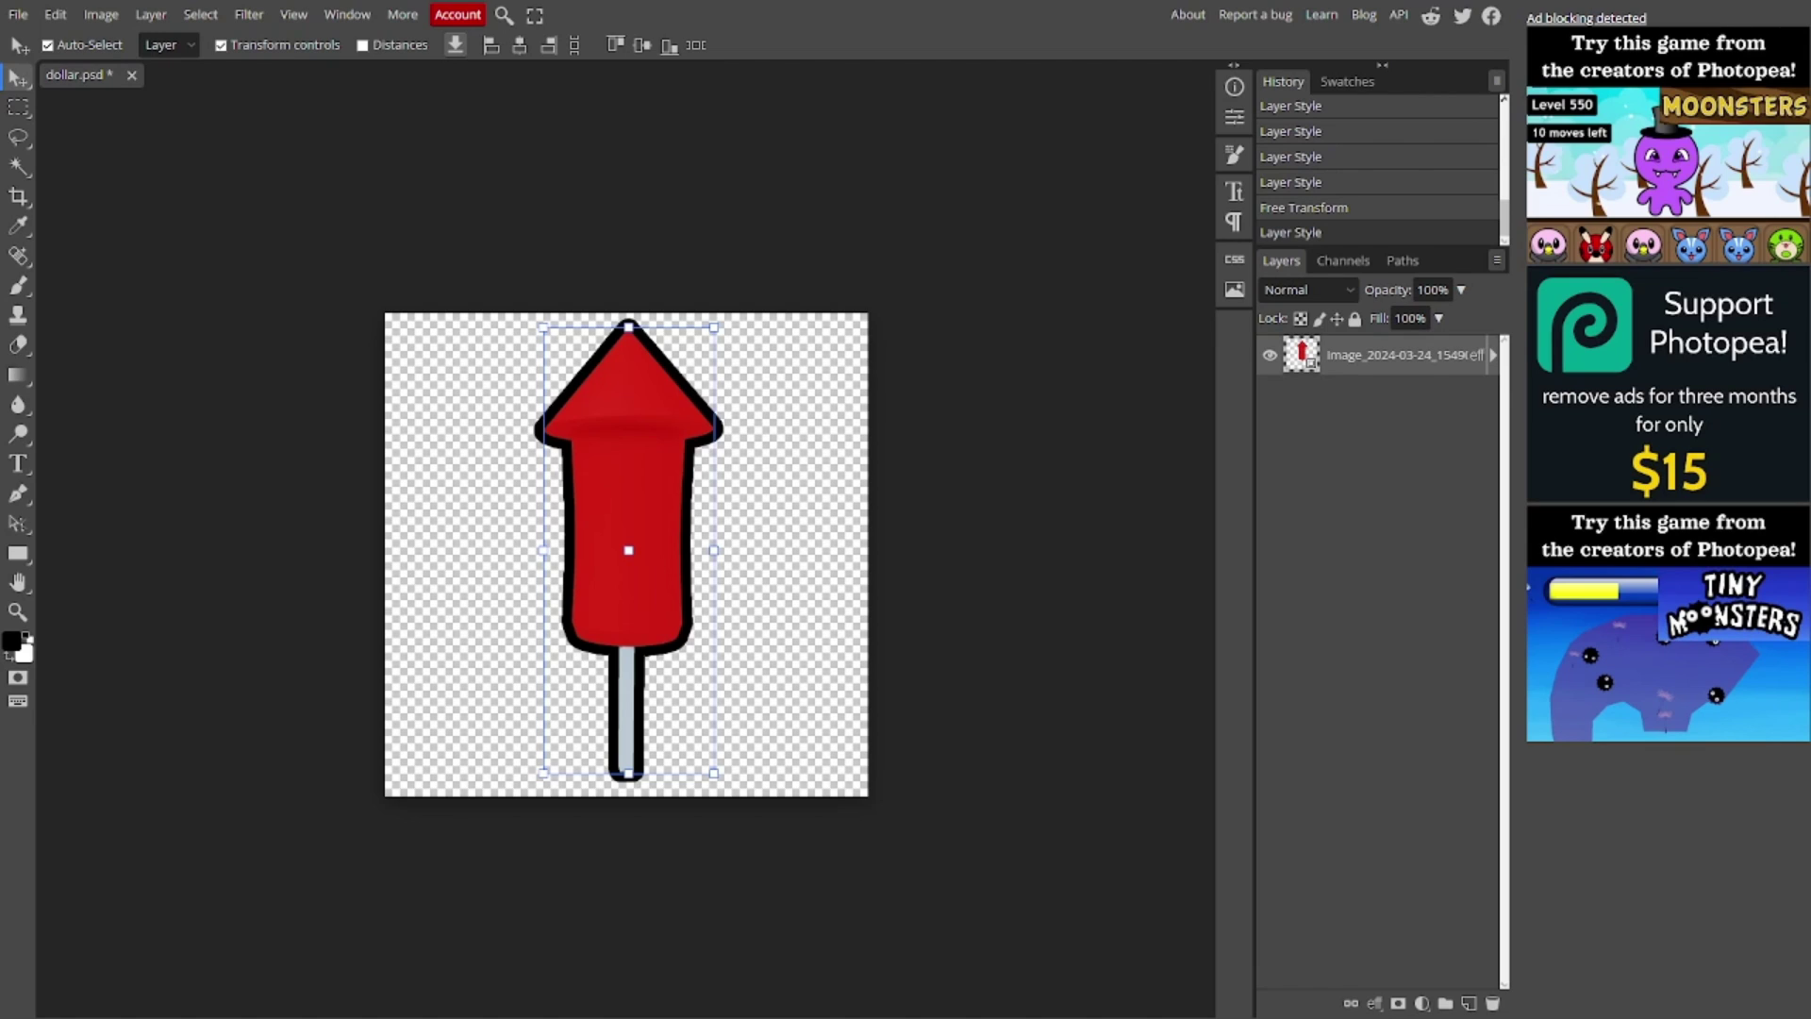
Switch to Roblox Studio and examine the CatDisplay model from the front, side and behind.
key(F11)
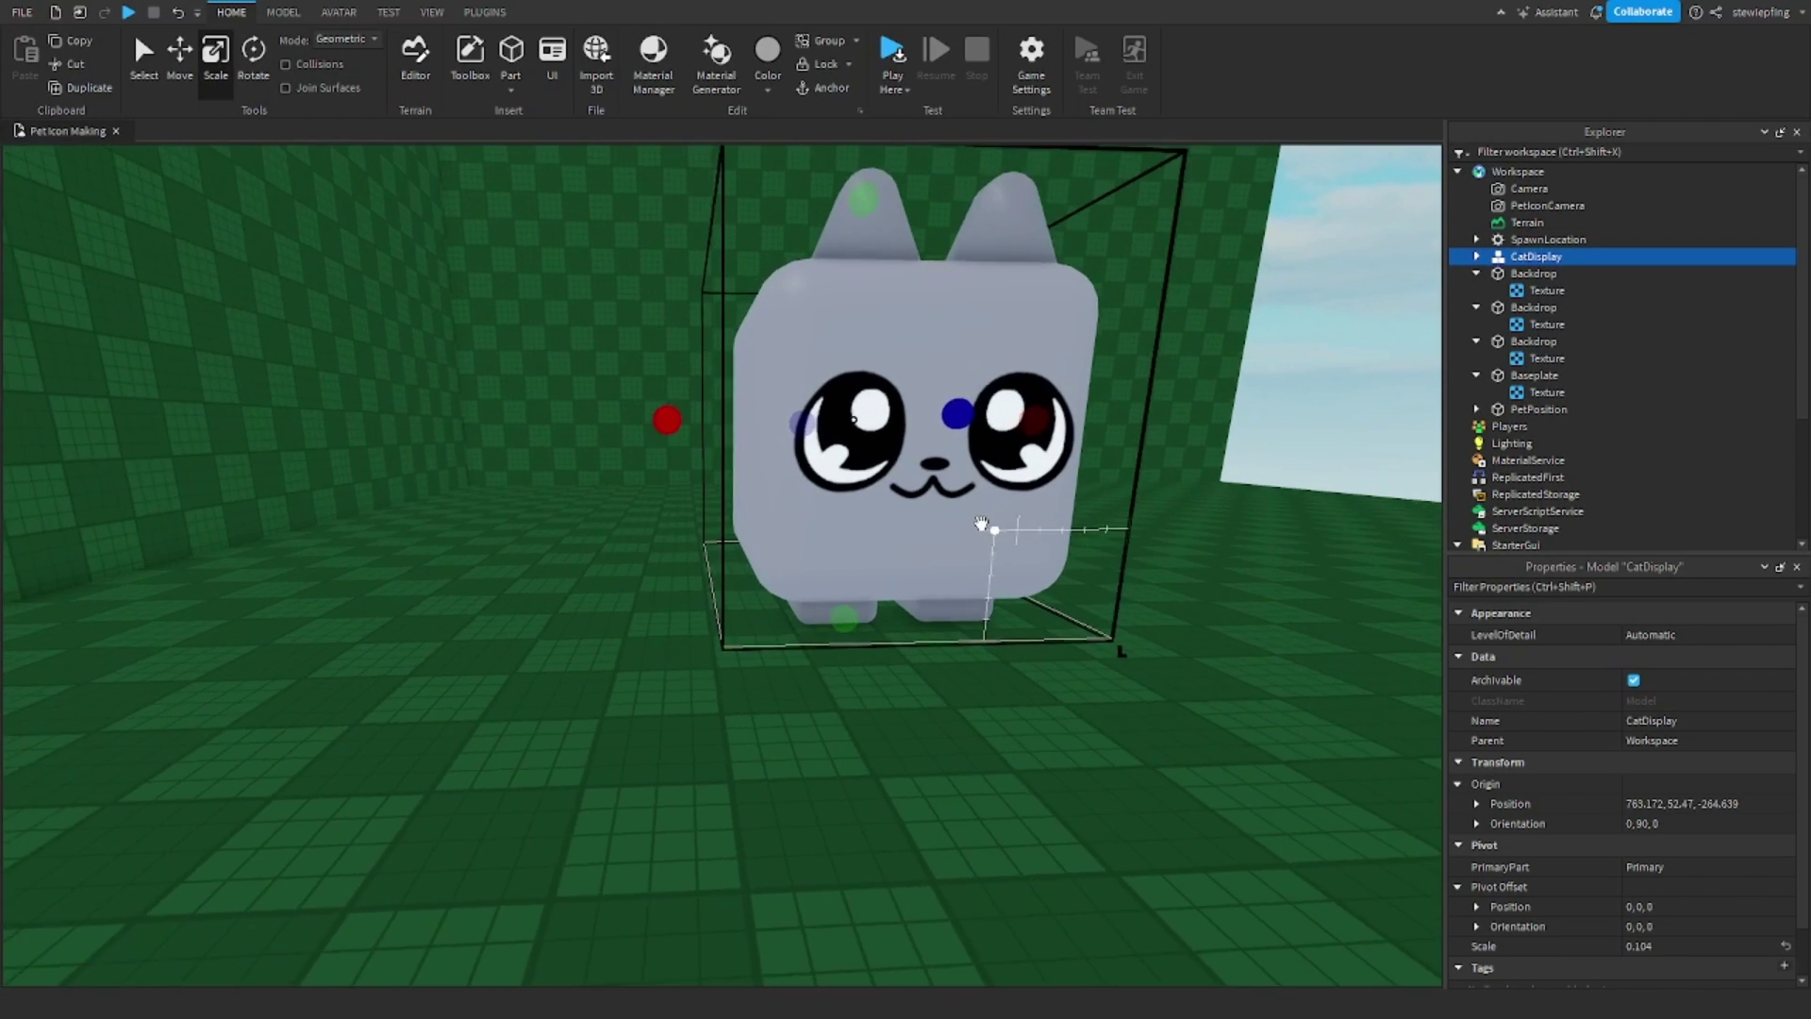
scroll(982, 526, down, 2)
scroll(982, 490, up, 2)
key(d)
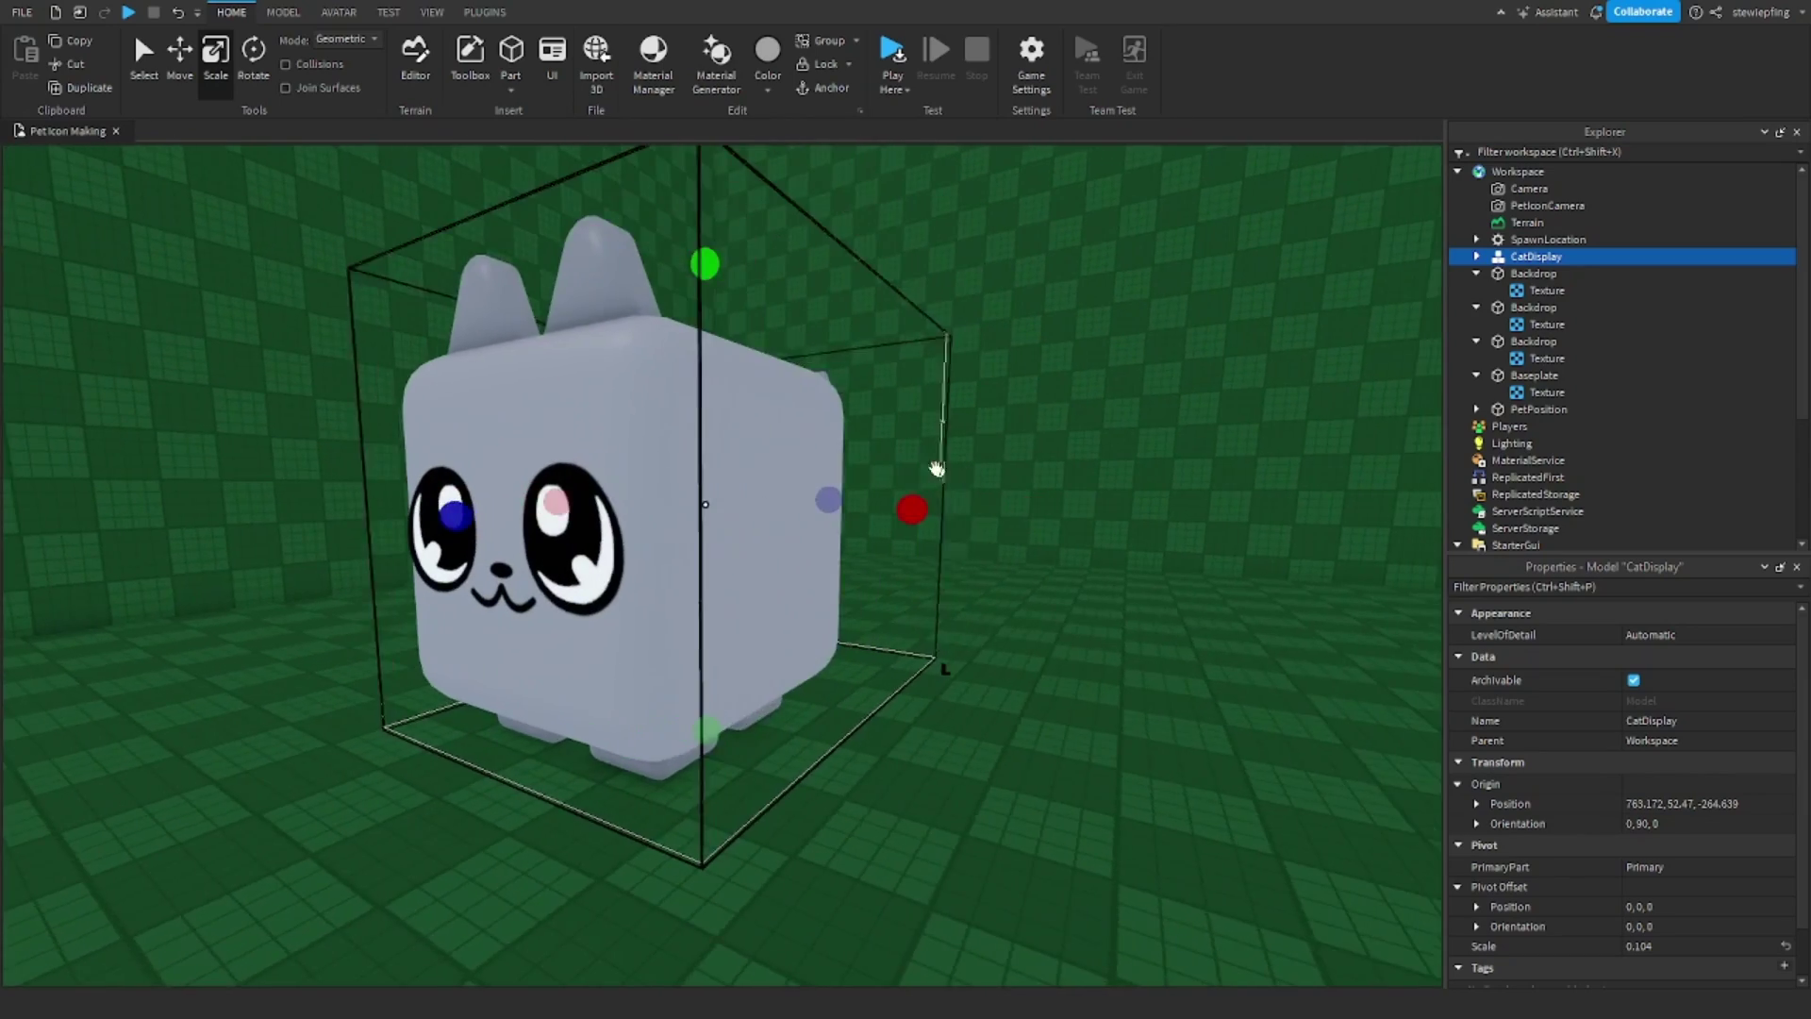
key(a)
key(s)
key(d)
key(w)
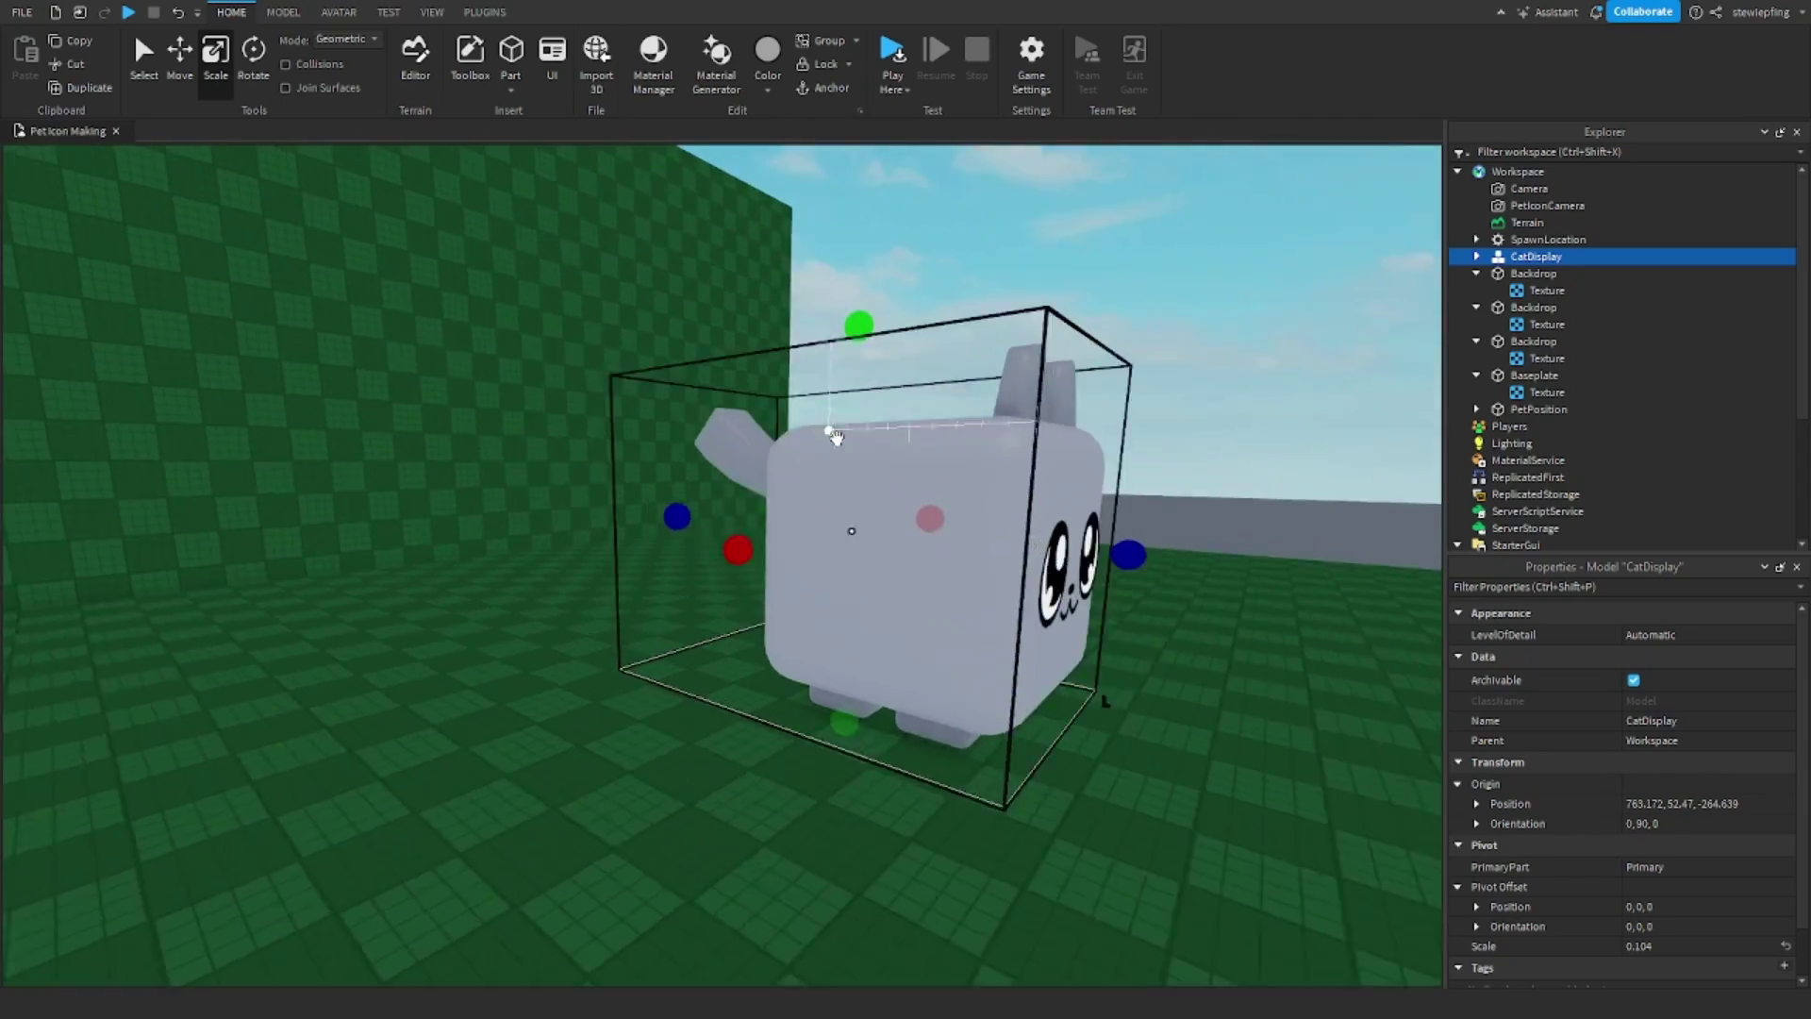
Scale the CatDisplay model down to 0.067 and place it above the floor beside the green backdrop wall.
drag(814, 342, 823, 475)
key(ctrl+z)
key(ctrl+1)
mouse_move(844, 641)
mouse_down()
mouse_move(829, 667)
mouse_move(808, 603)
mouse_move(822, 613)
mouse_up()
key(ctrl+2)
Move CatDisplay 6 studs along the X axis to position 819.817, 74.322, -250.092.
key(w)
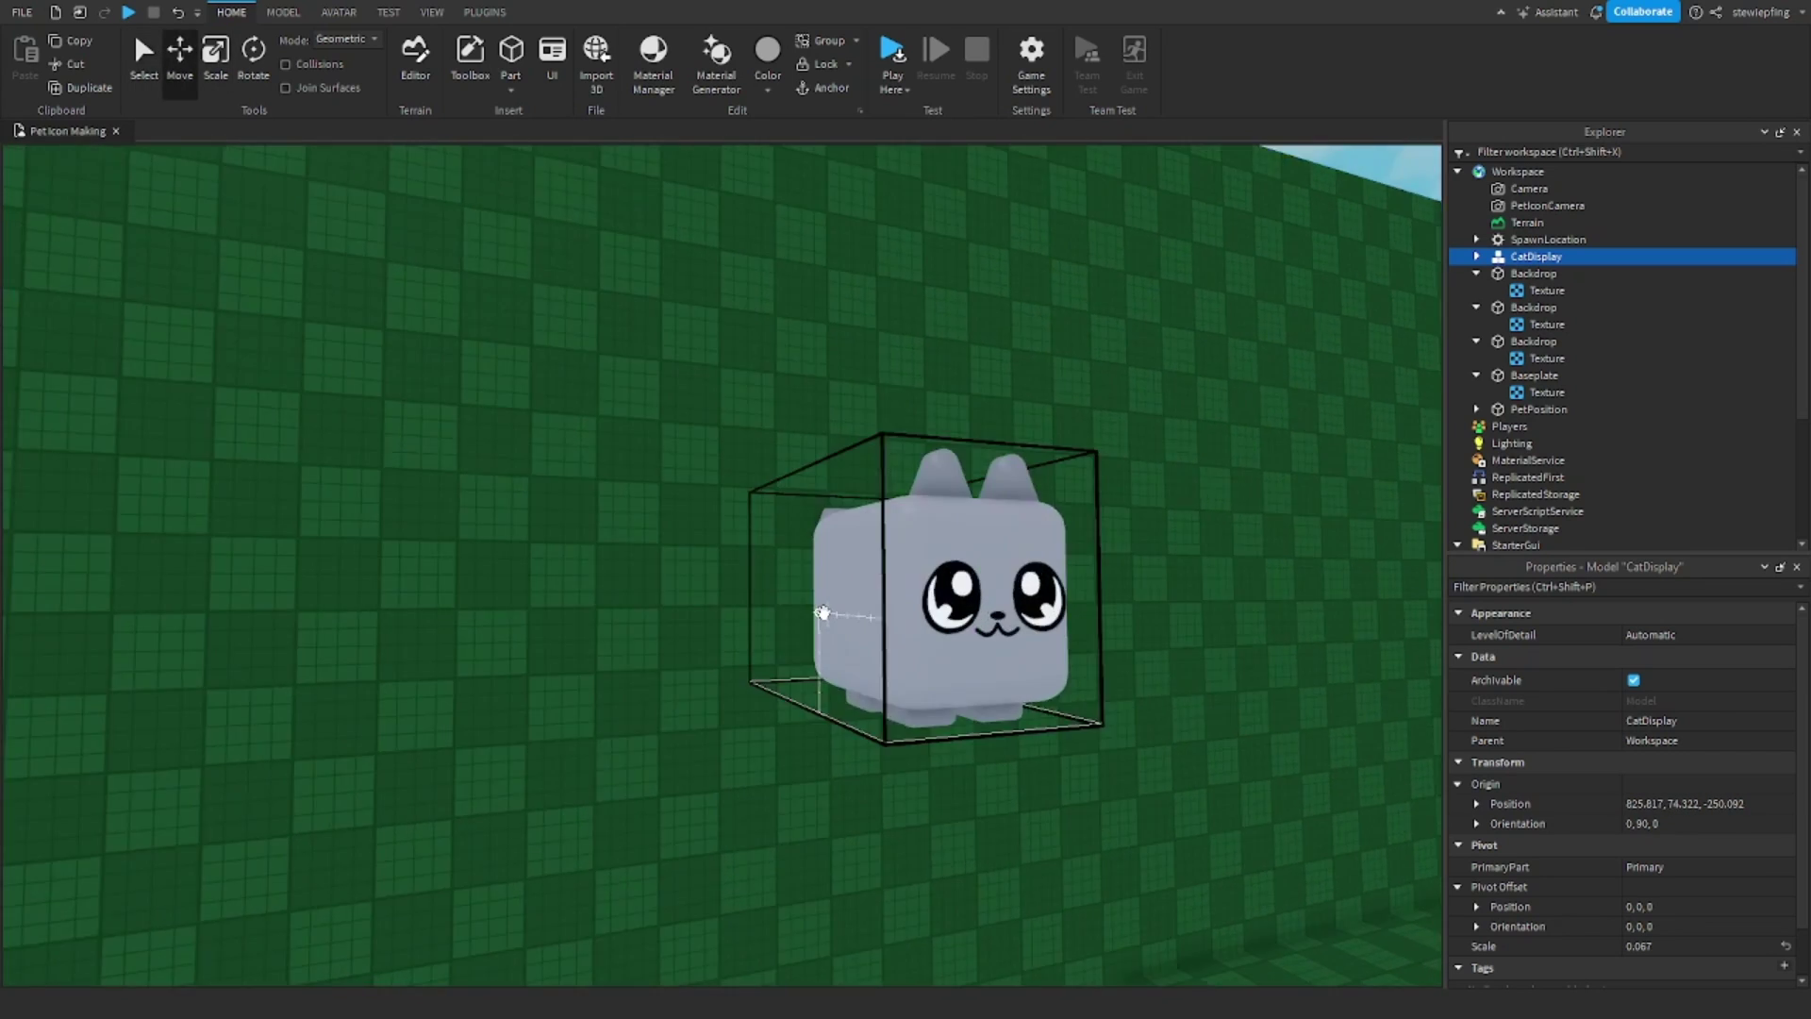
key(a)
drag(912, 540, 837, 573)
key(d)
key(w)
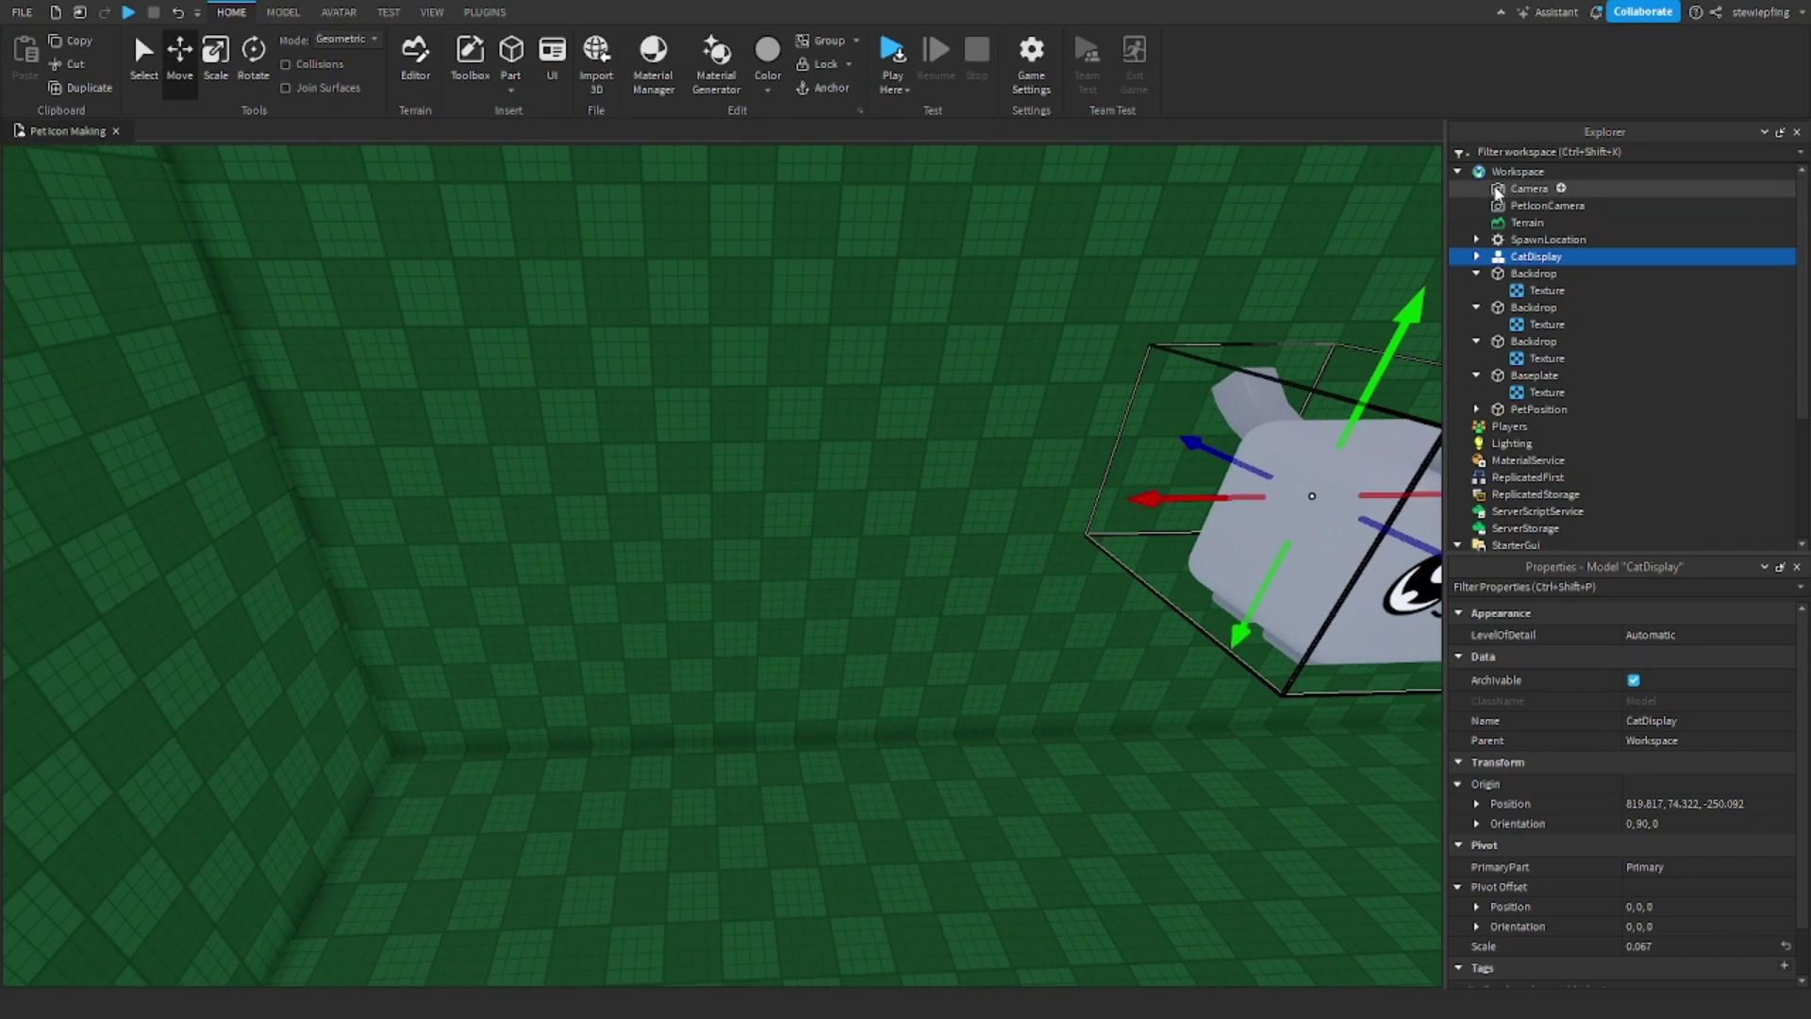
Examine the PetIconCamera, the PetPosition part in the backdrop corner and its Blue Background and Grey Background colour values.
click(1547, 205)
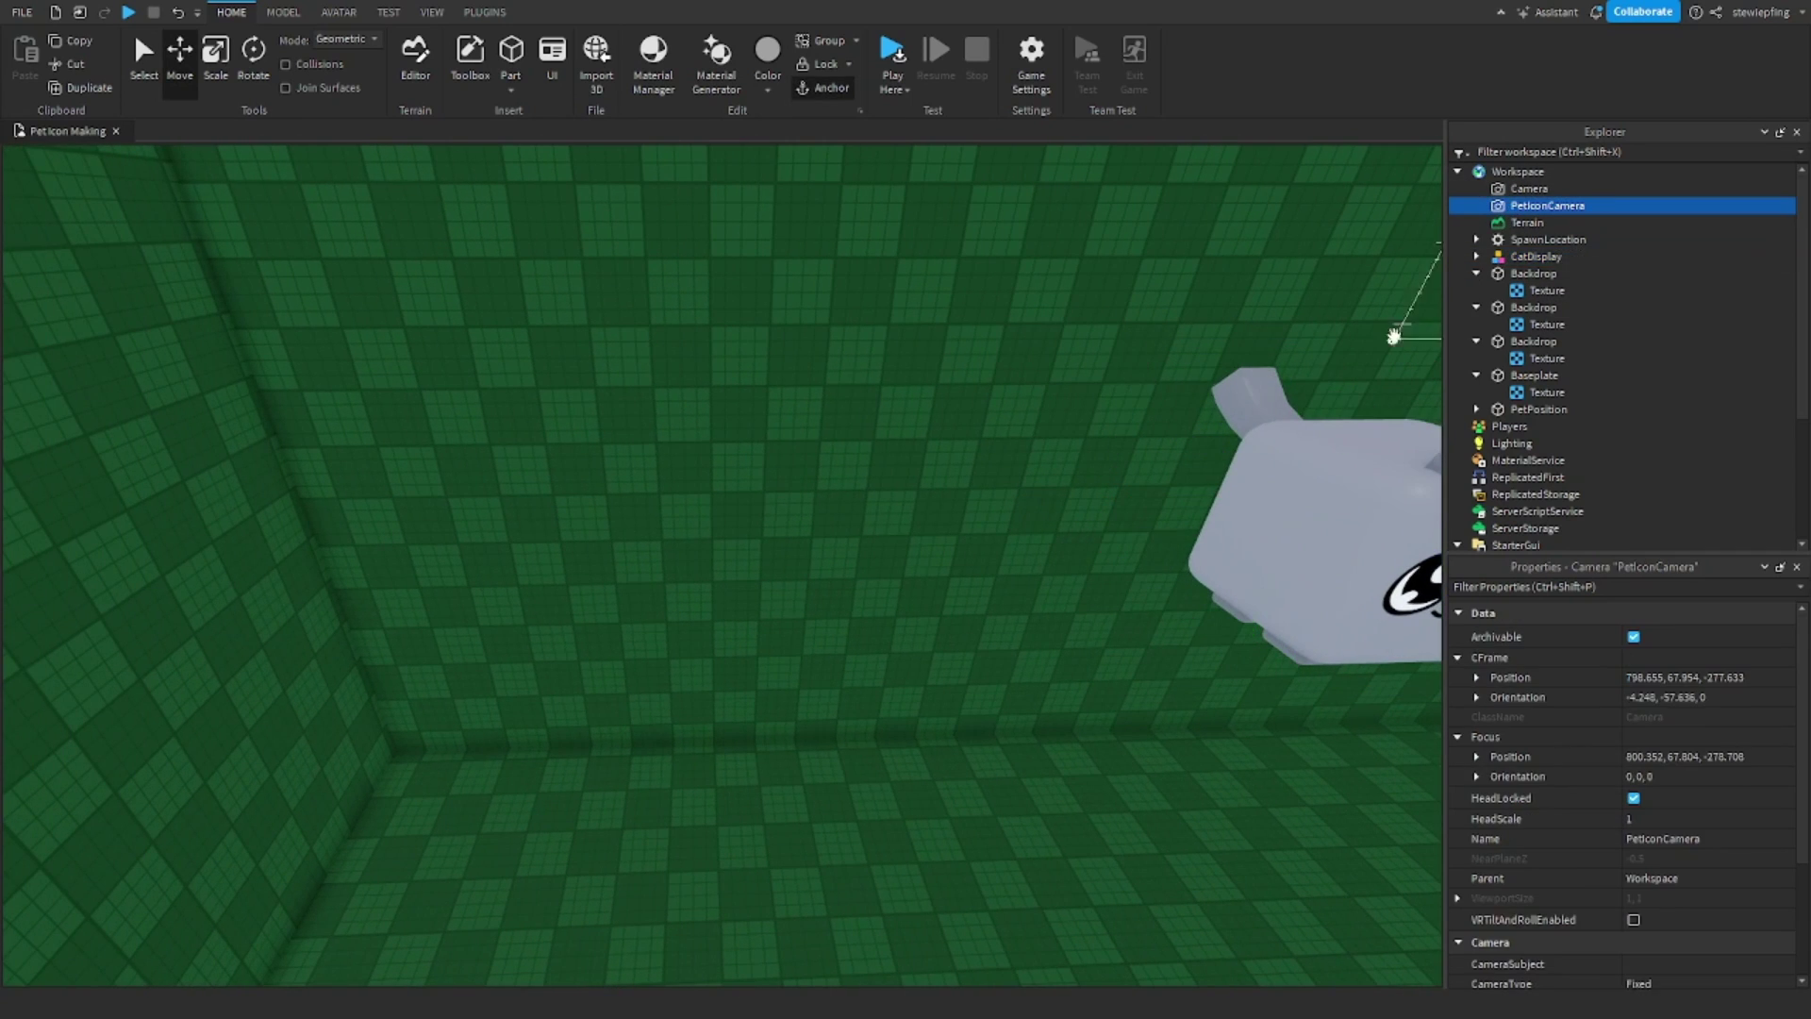
key(w)
key(w)
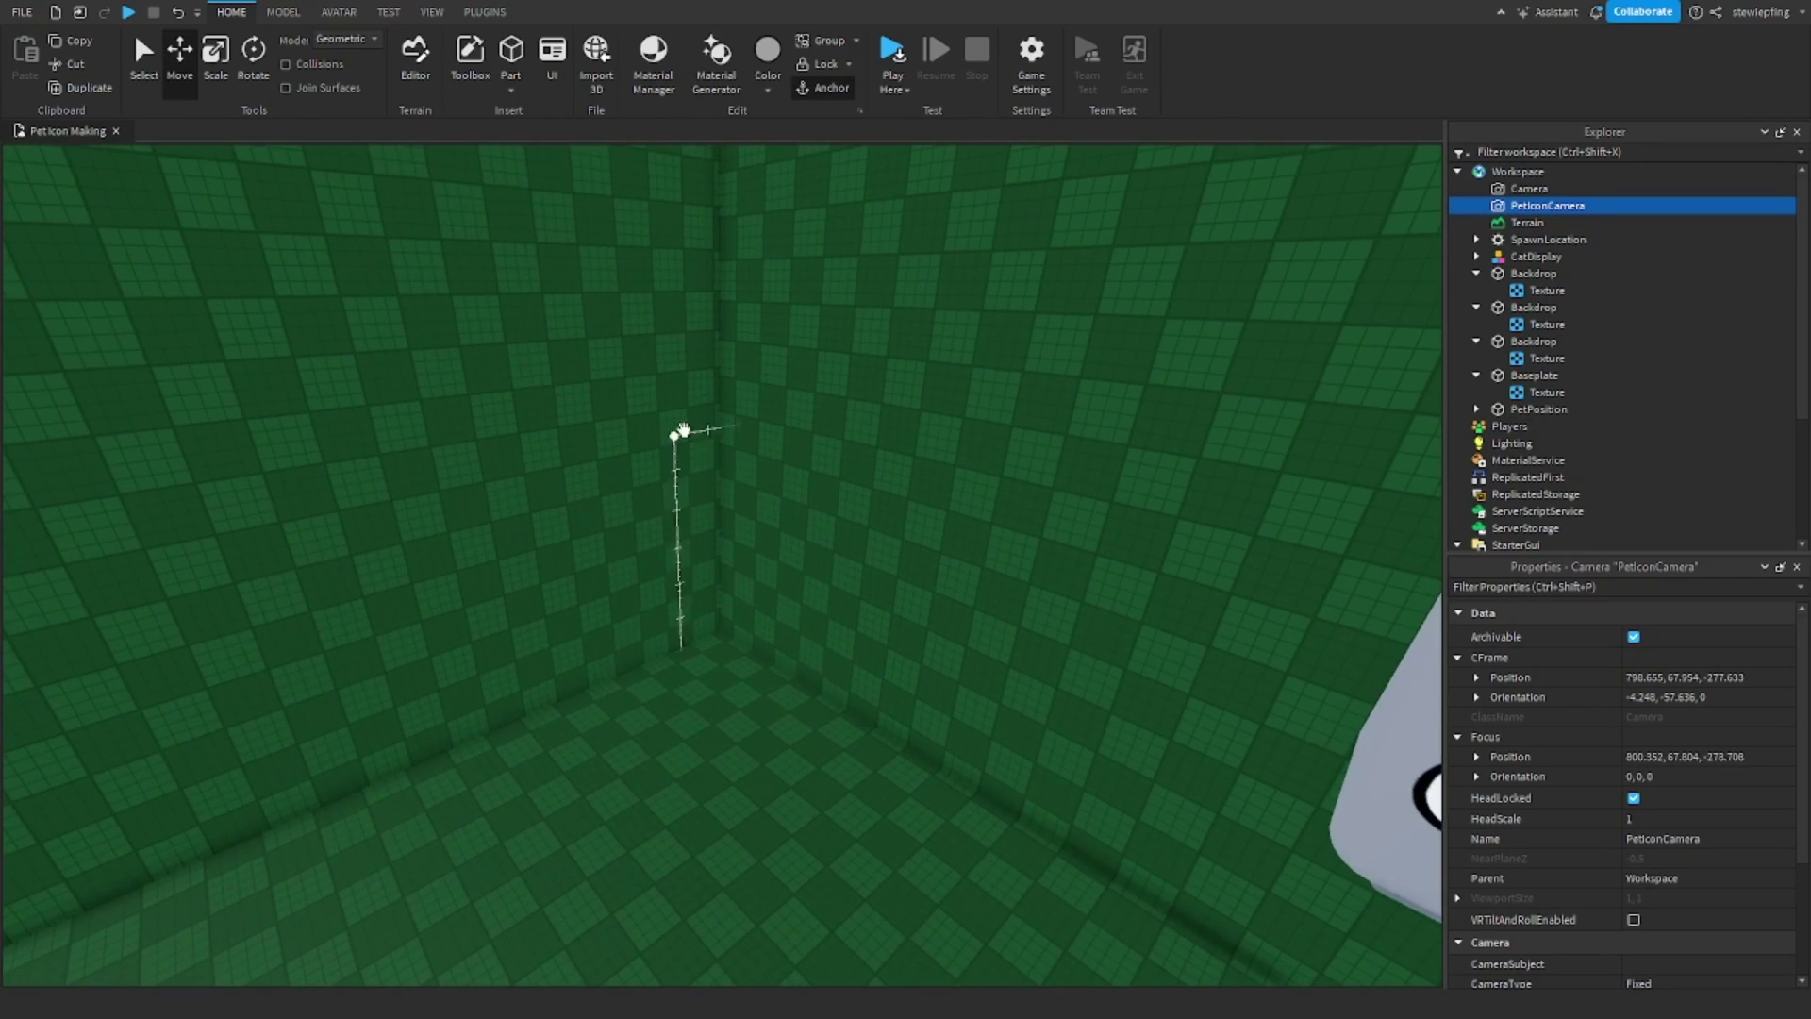
click(1533, 411)
key(f)
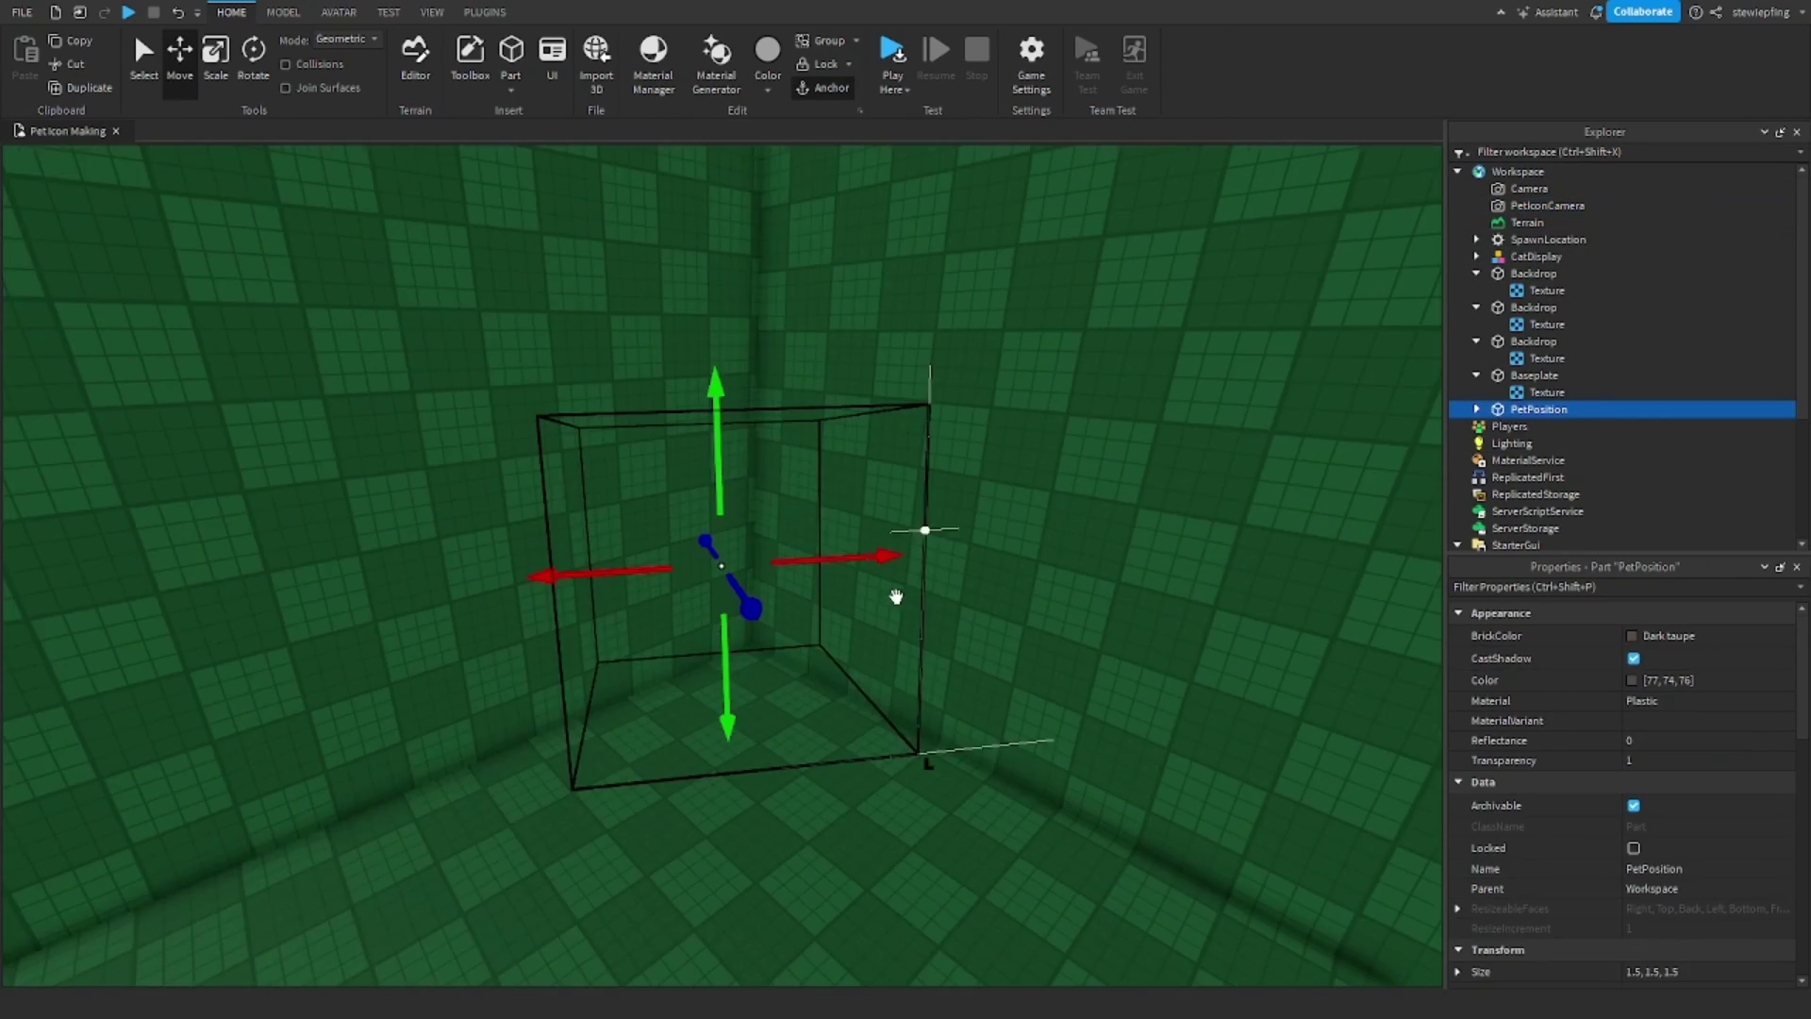
key(s)
key(d)
key(d)
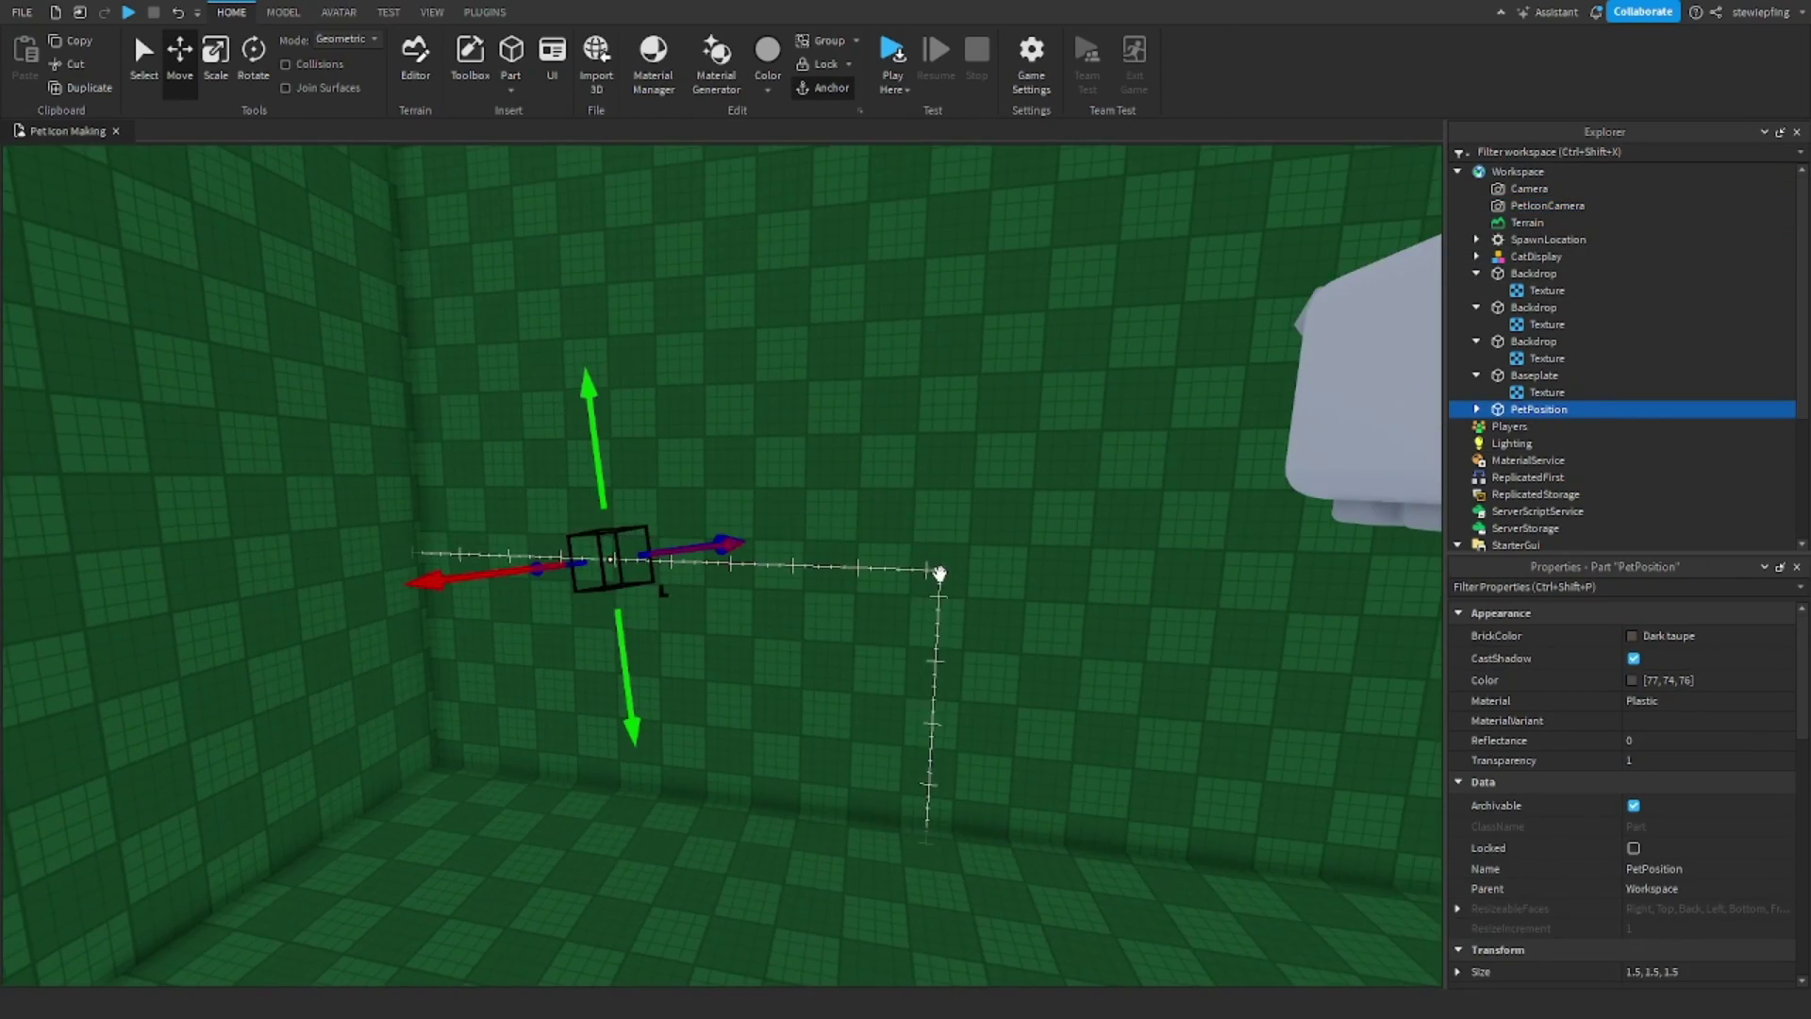
click(1477, 409)
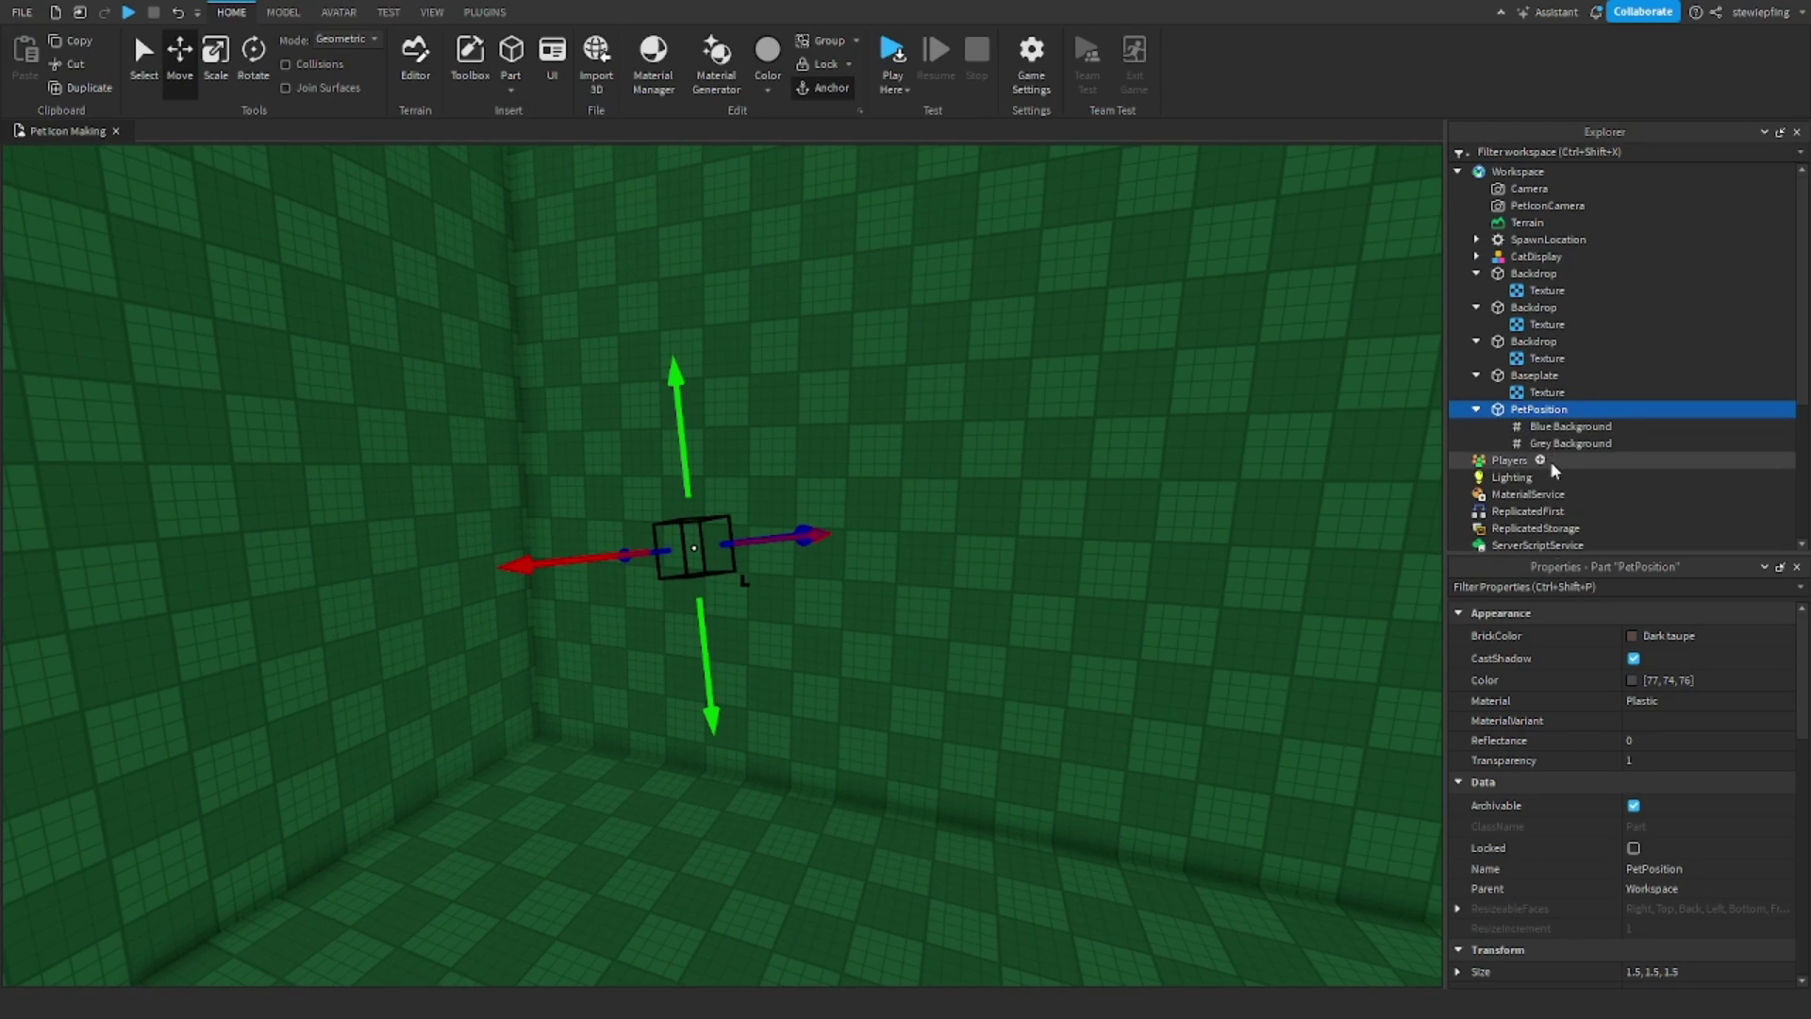
click(1547, 444)
click(1547, 430)
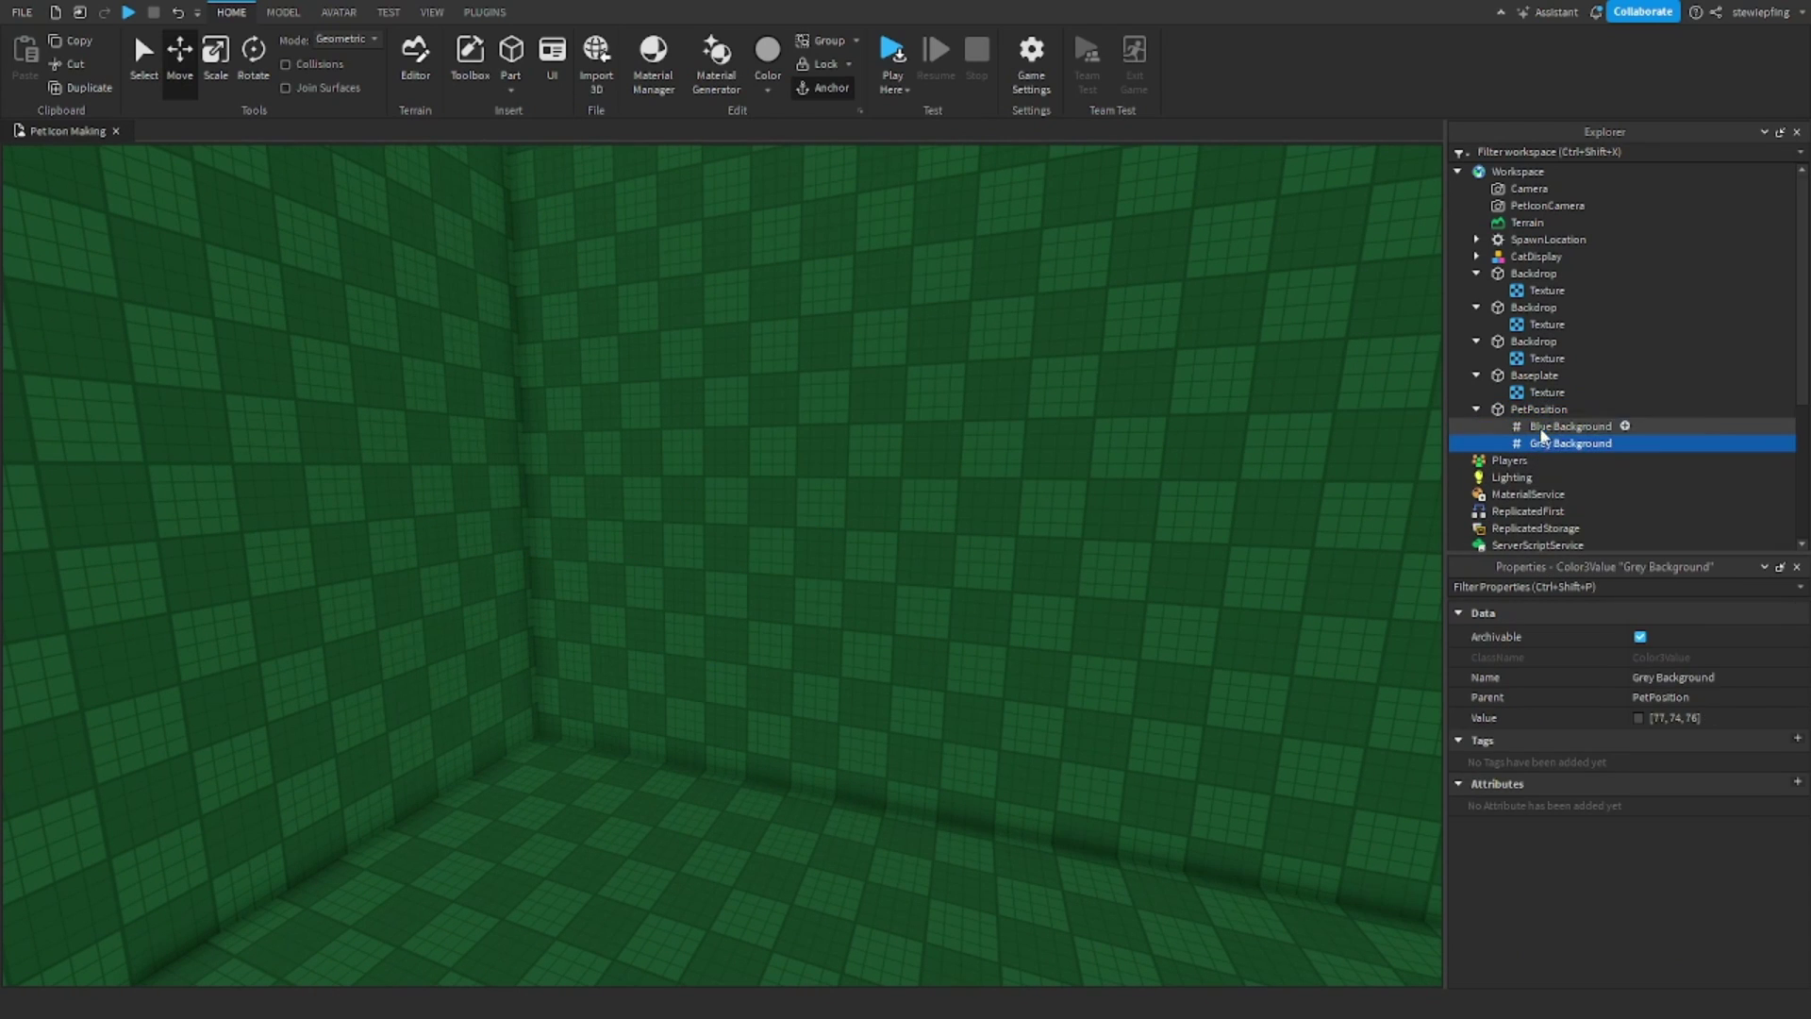
Copy PetPosition's position to the CatDisplay model, setting its origin position to 802.175, 67.663, -279.91.
click(1540, 409)
scroll(1660, 742, down, 5)
right_click(1379, 757)
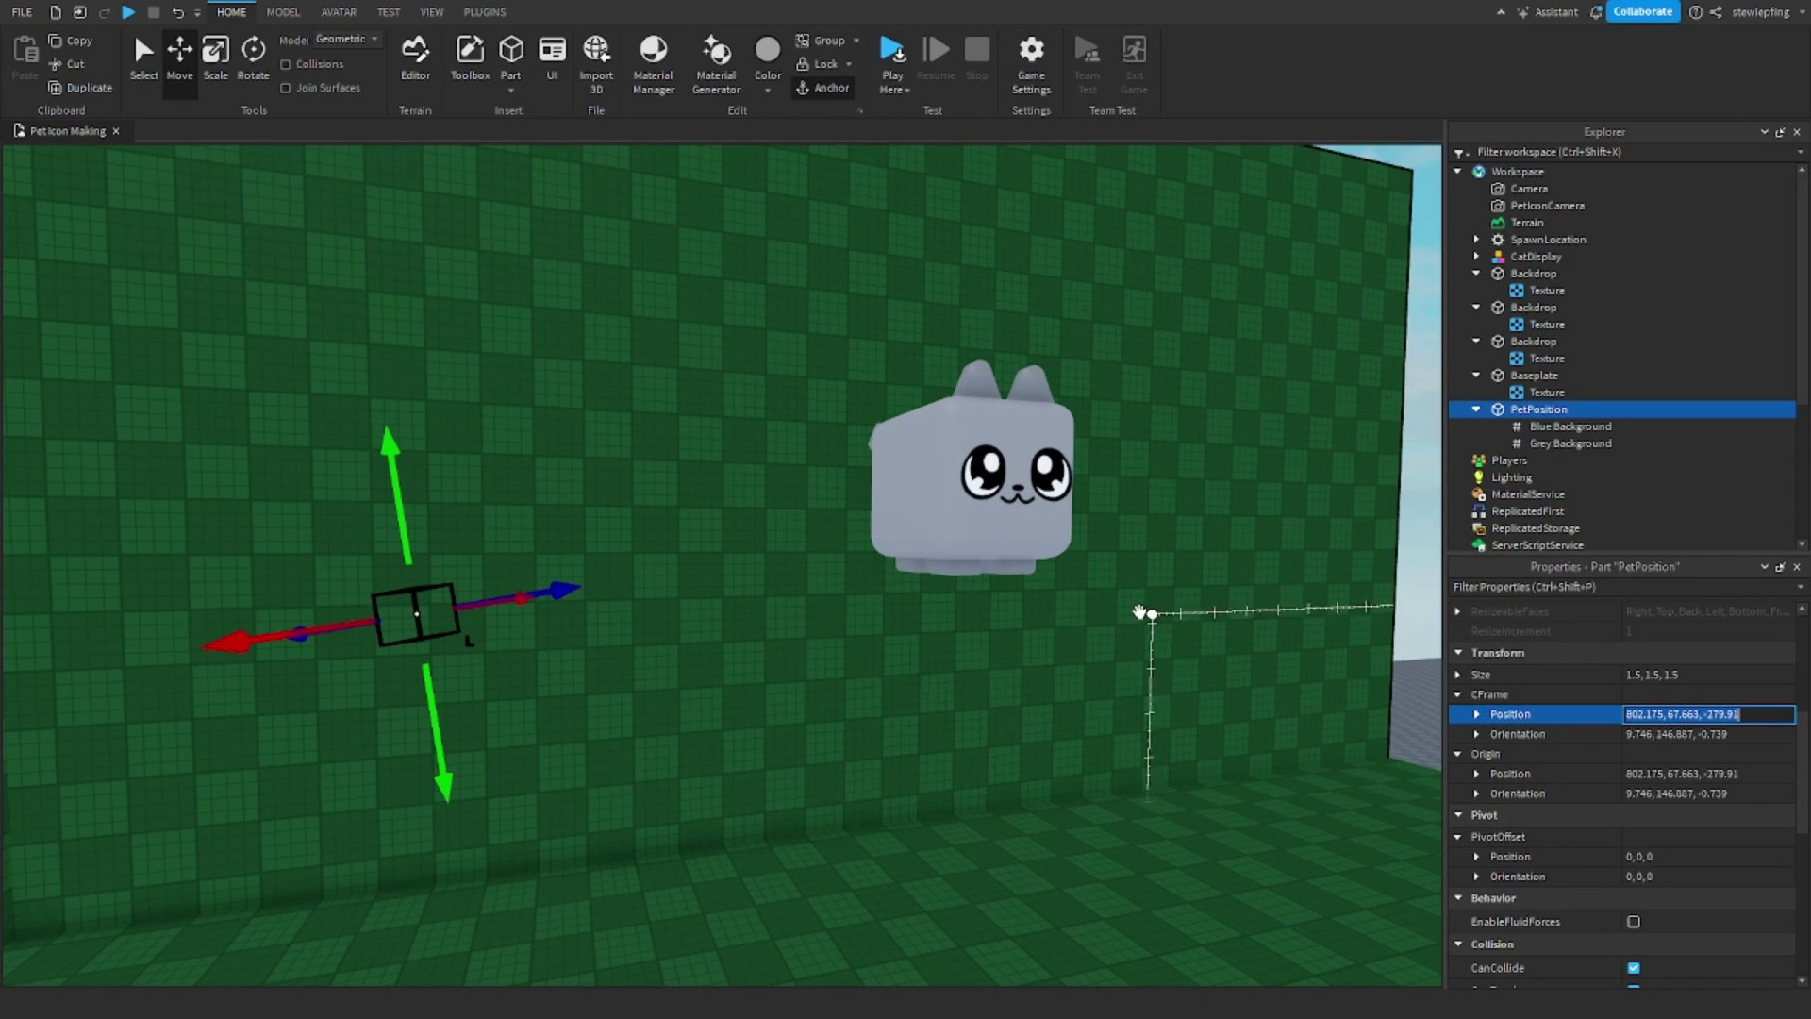
click(972, 481)
click(1689, 749)
text(802.175, 67.663, -279.91)
key(Return)
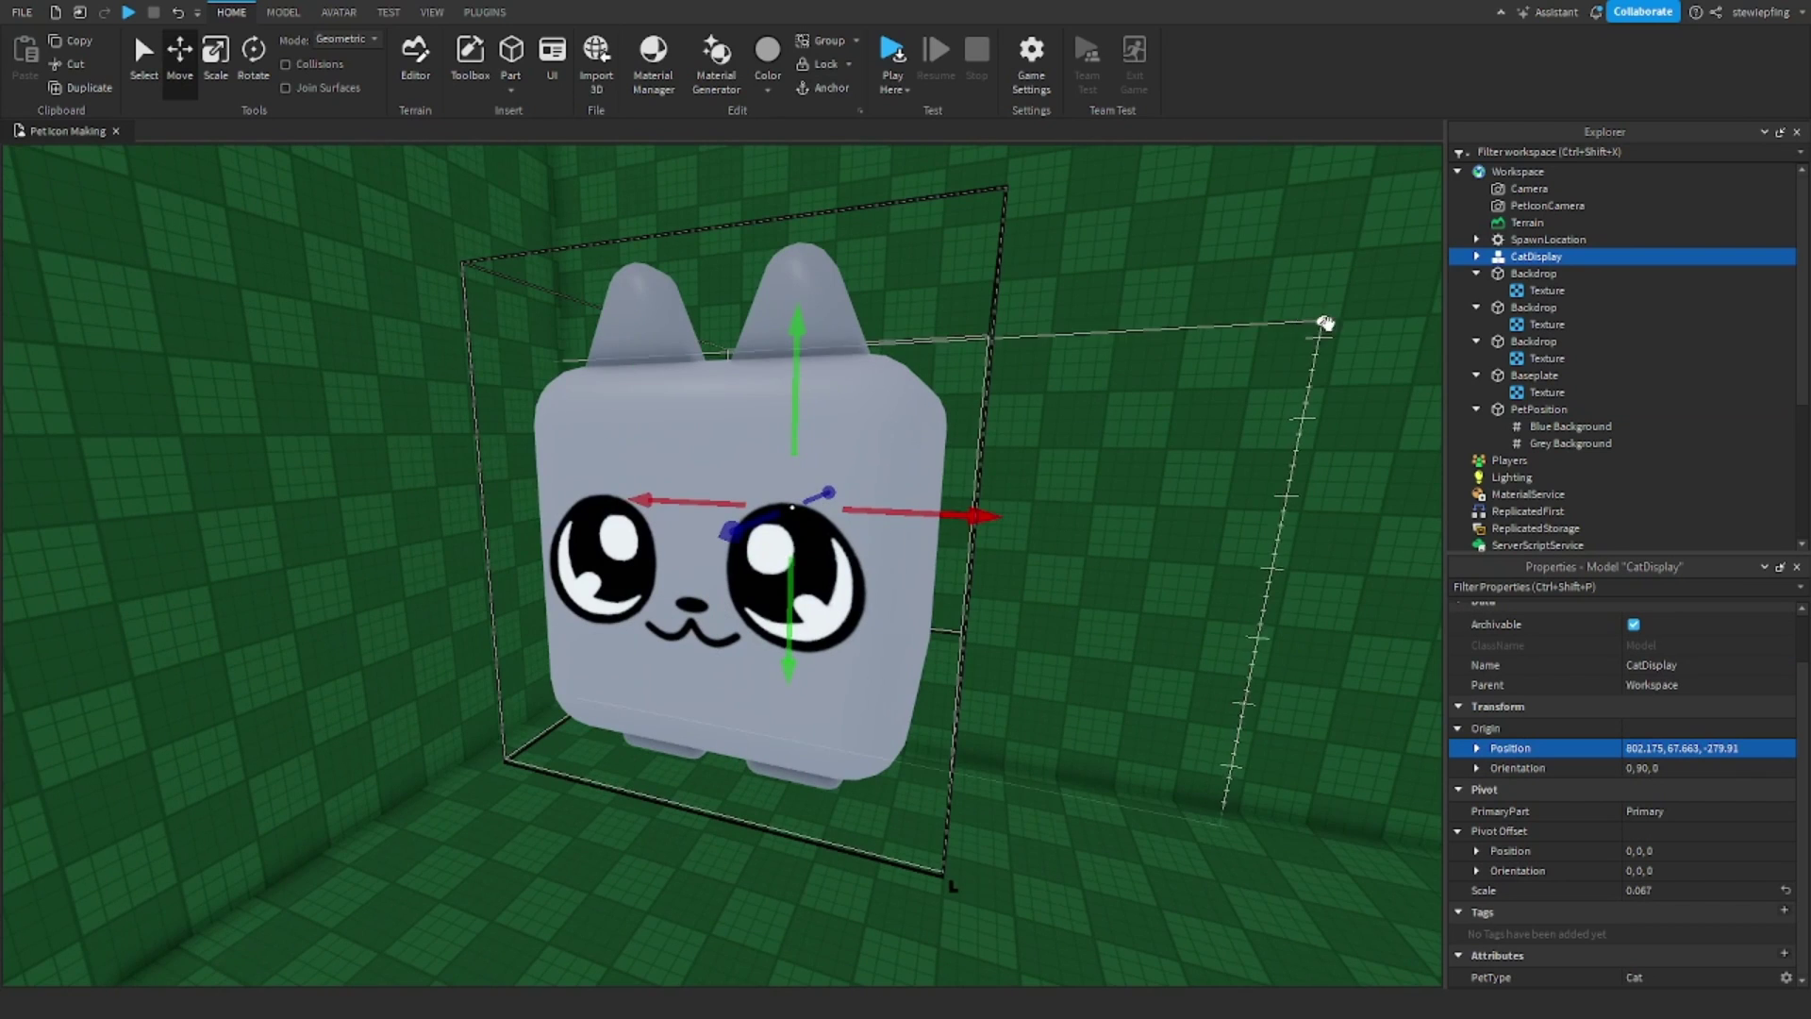
Copy PetPosition's orientation to the CatDisplay model, setting its origin orientation to 9.746, 146.887, -0.739.
click(1534, 409)
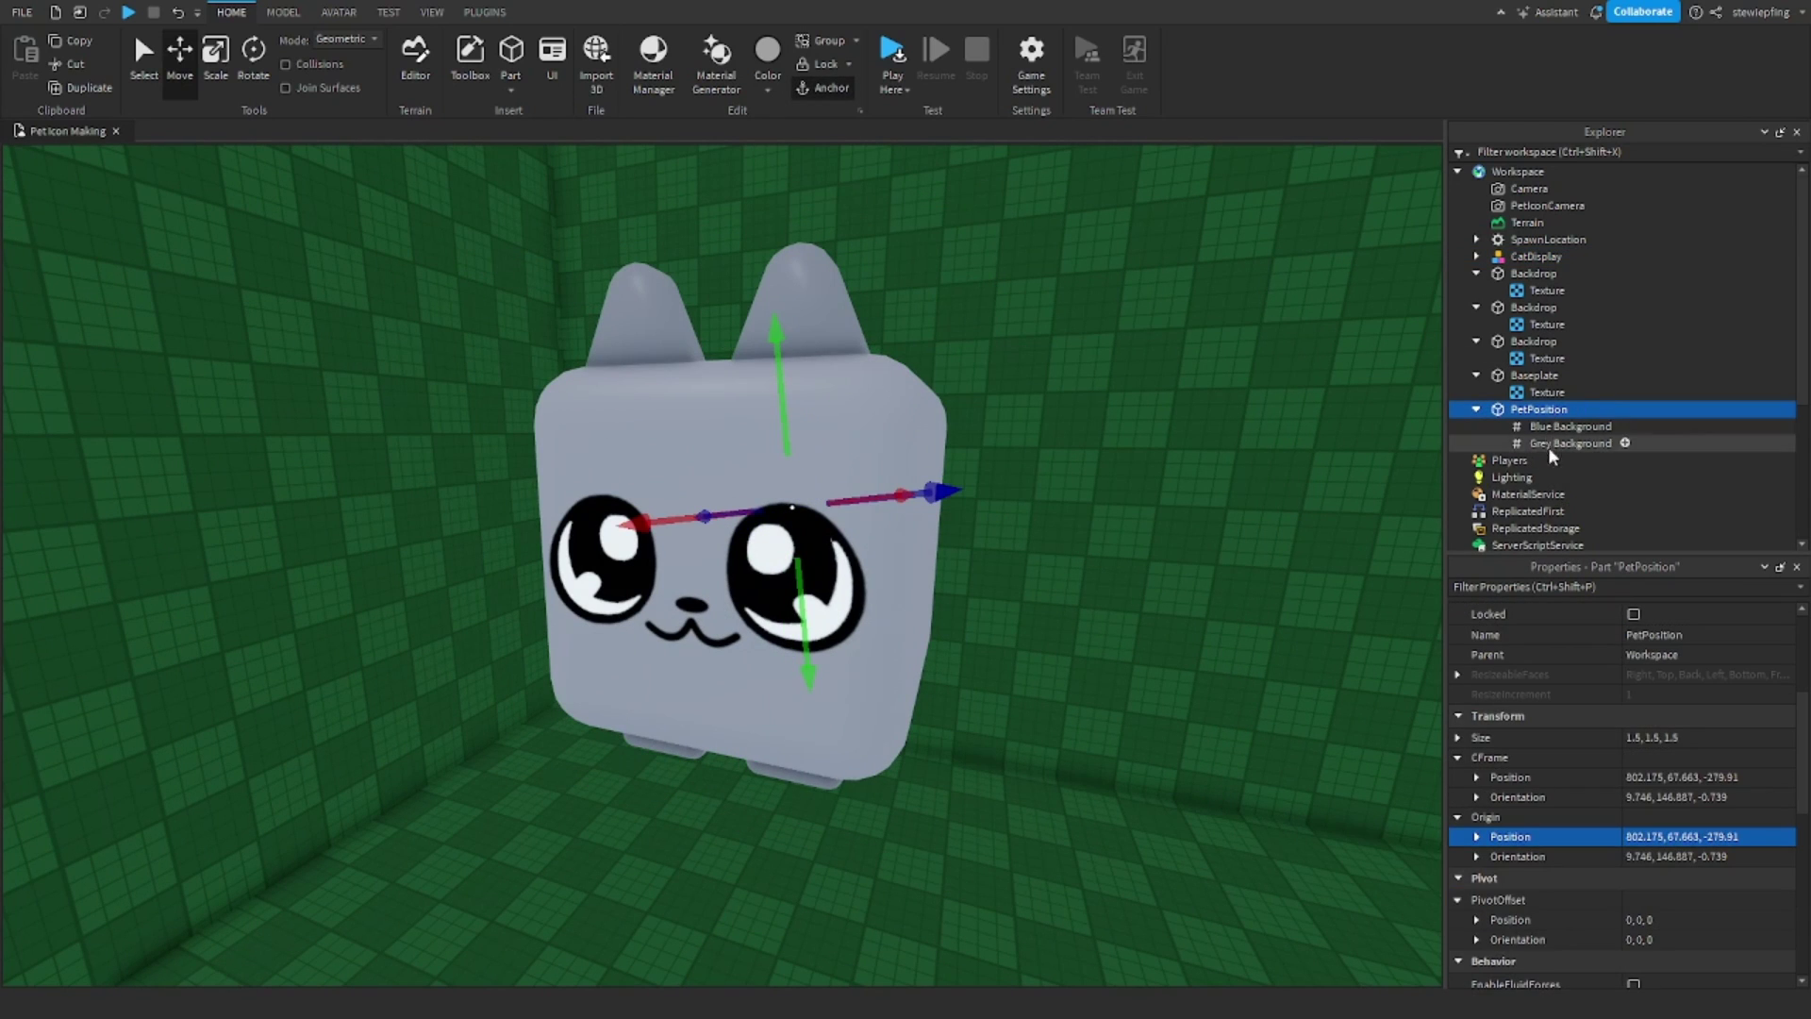
click(1717, 856)
key(ctrl+c)
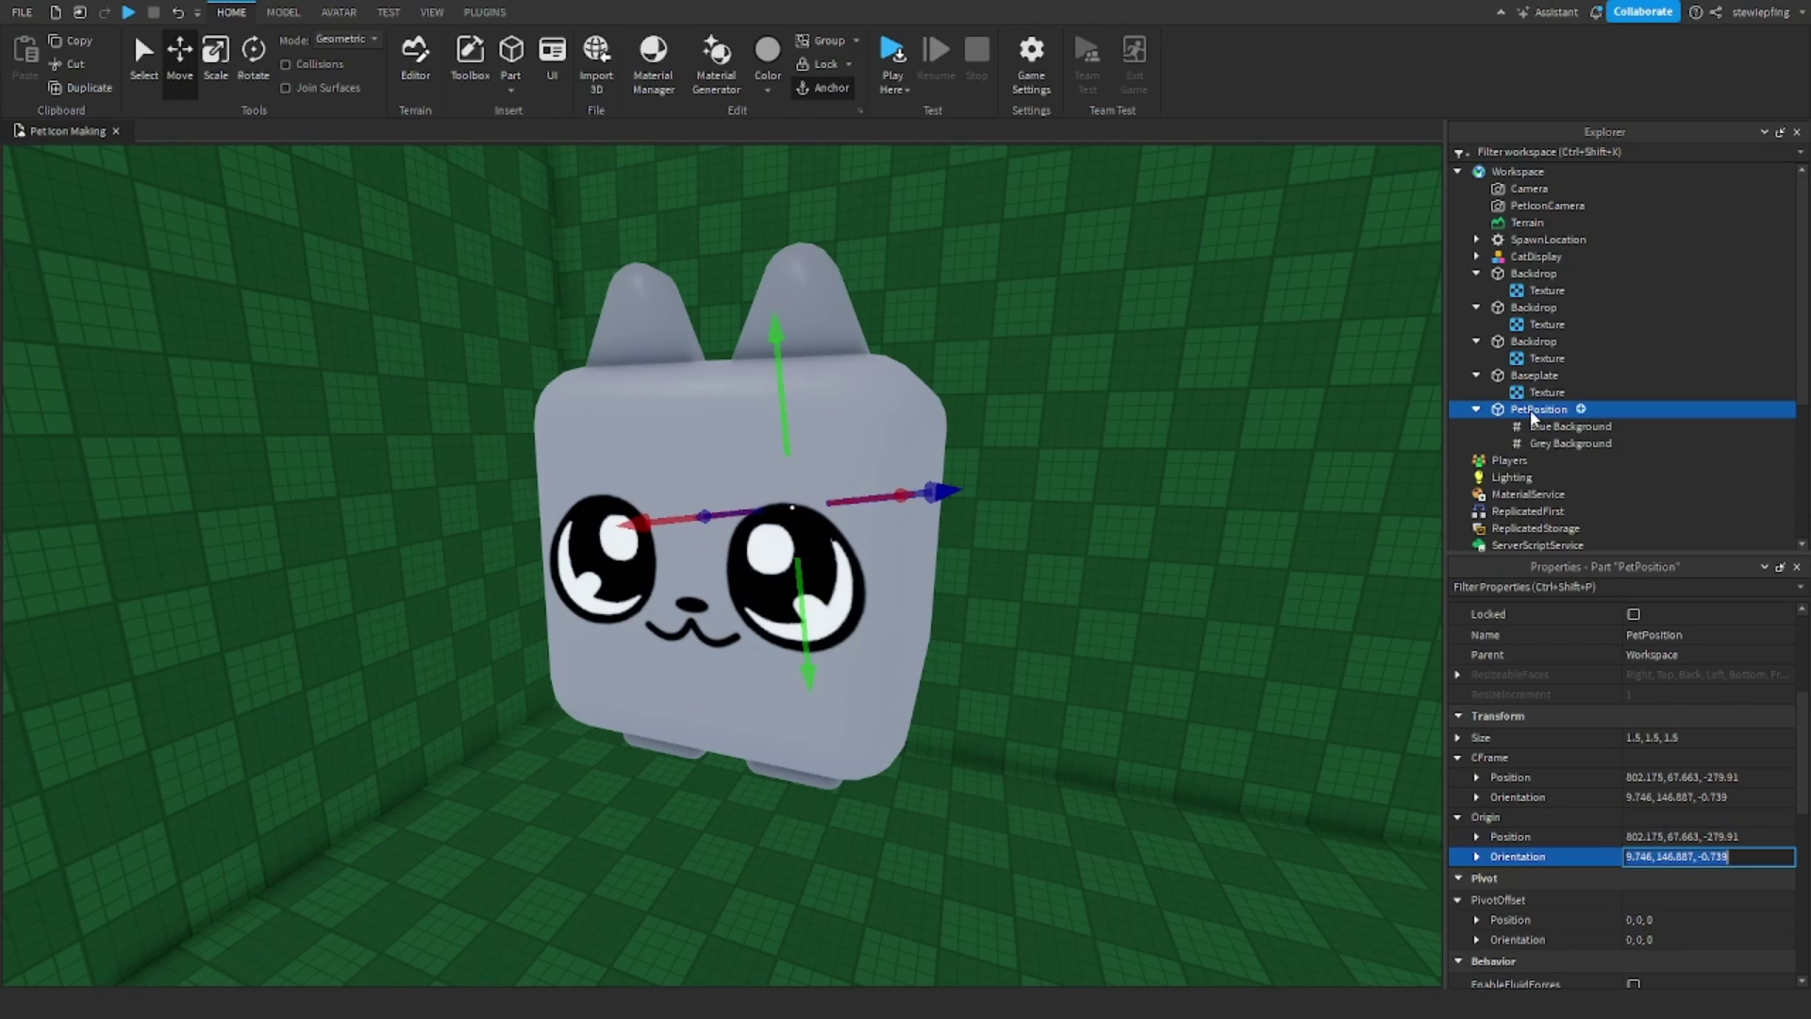
click(1536, 257)
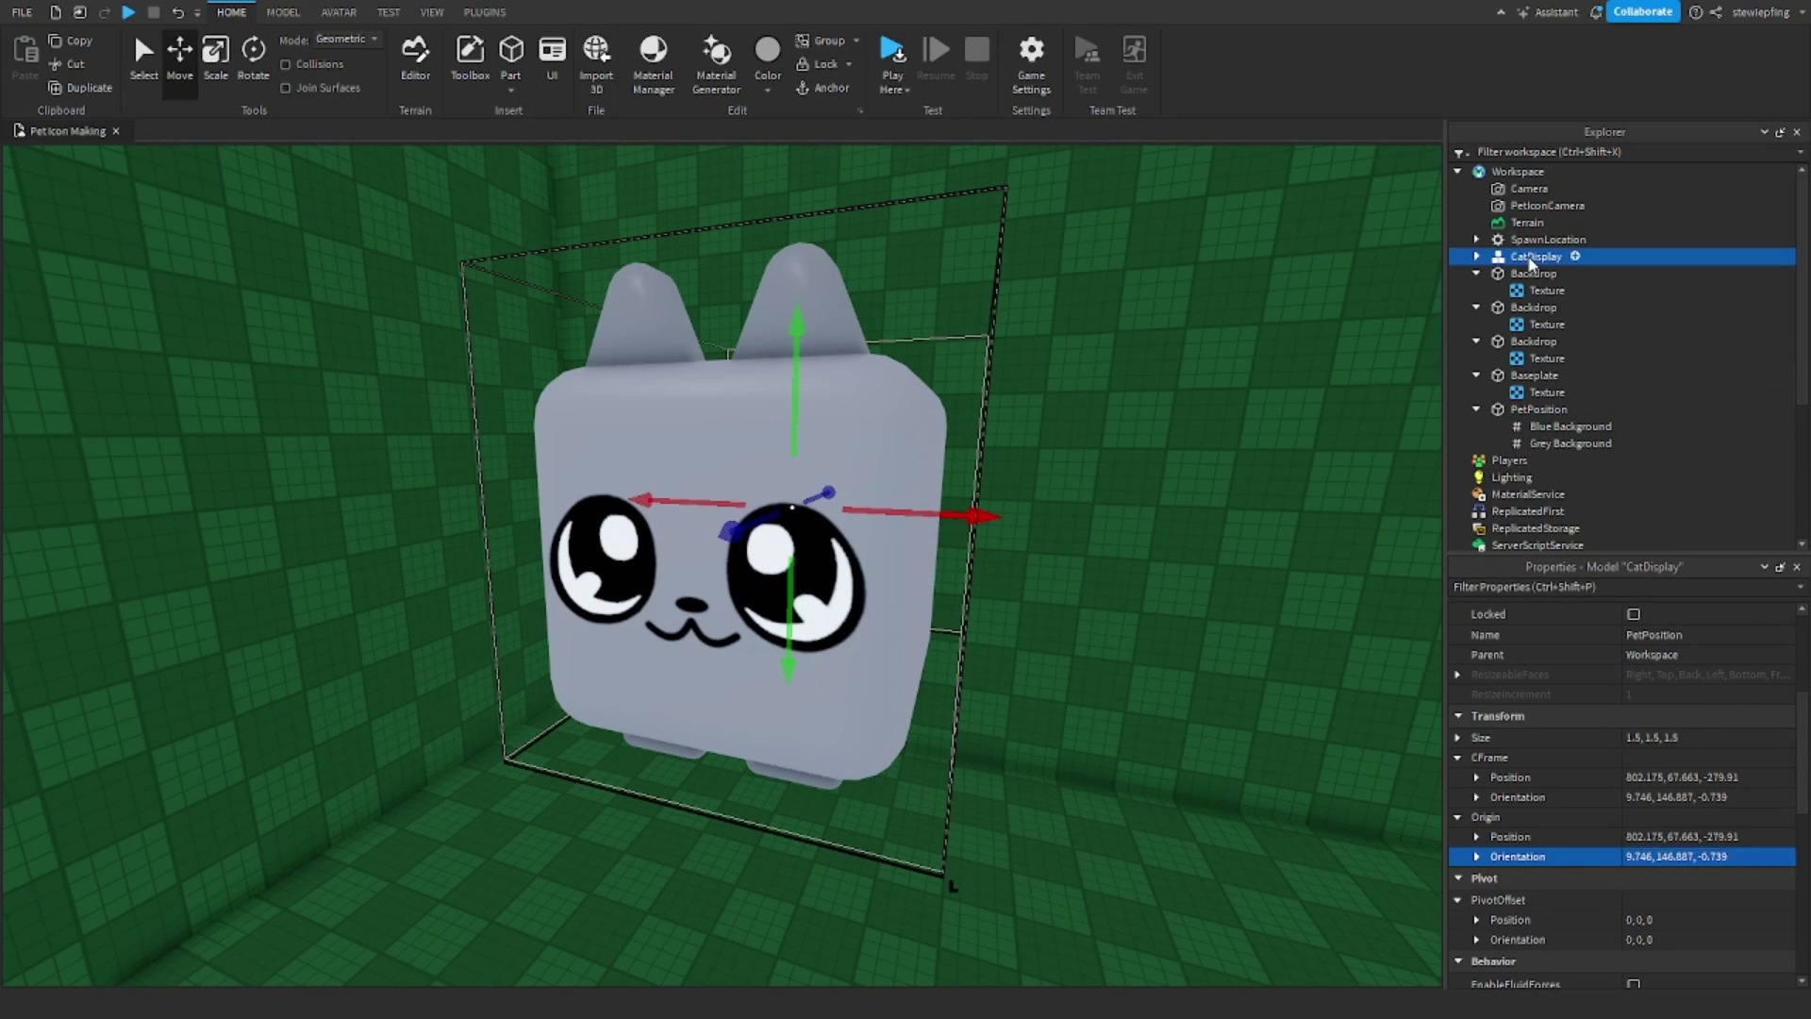
click(1663, 768)
text(0,90,0)
key(ctrl+v)
key(Return)
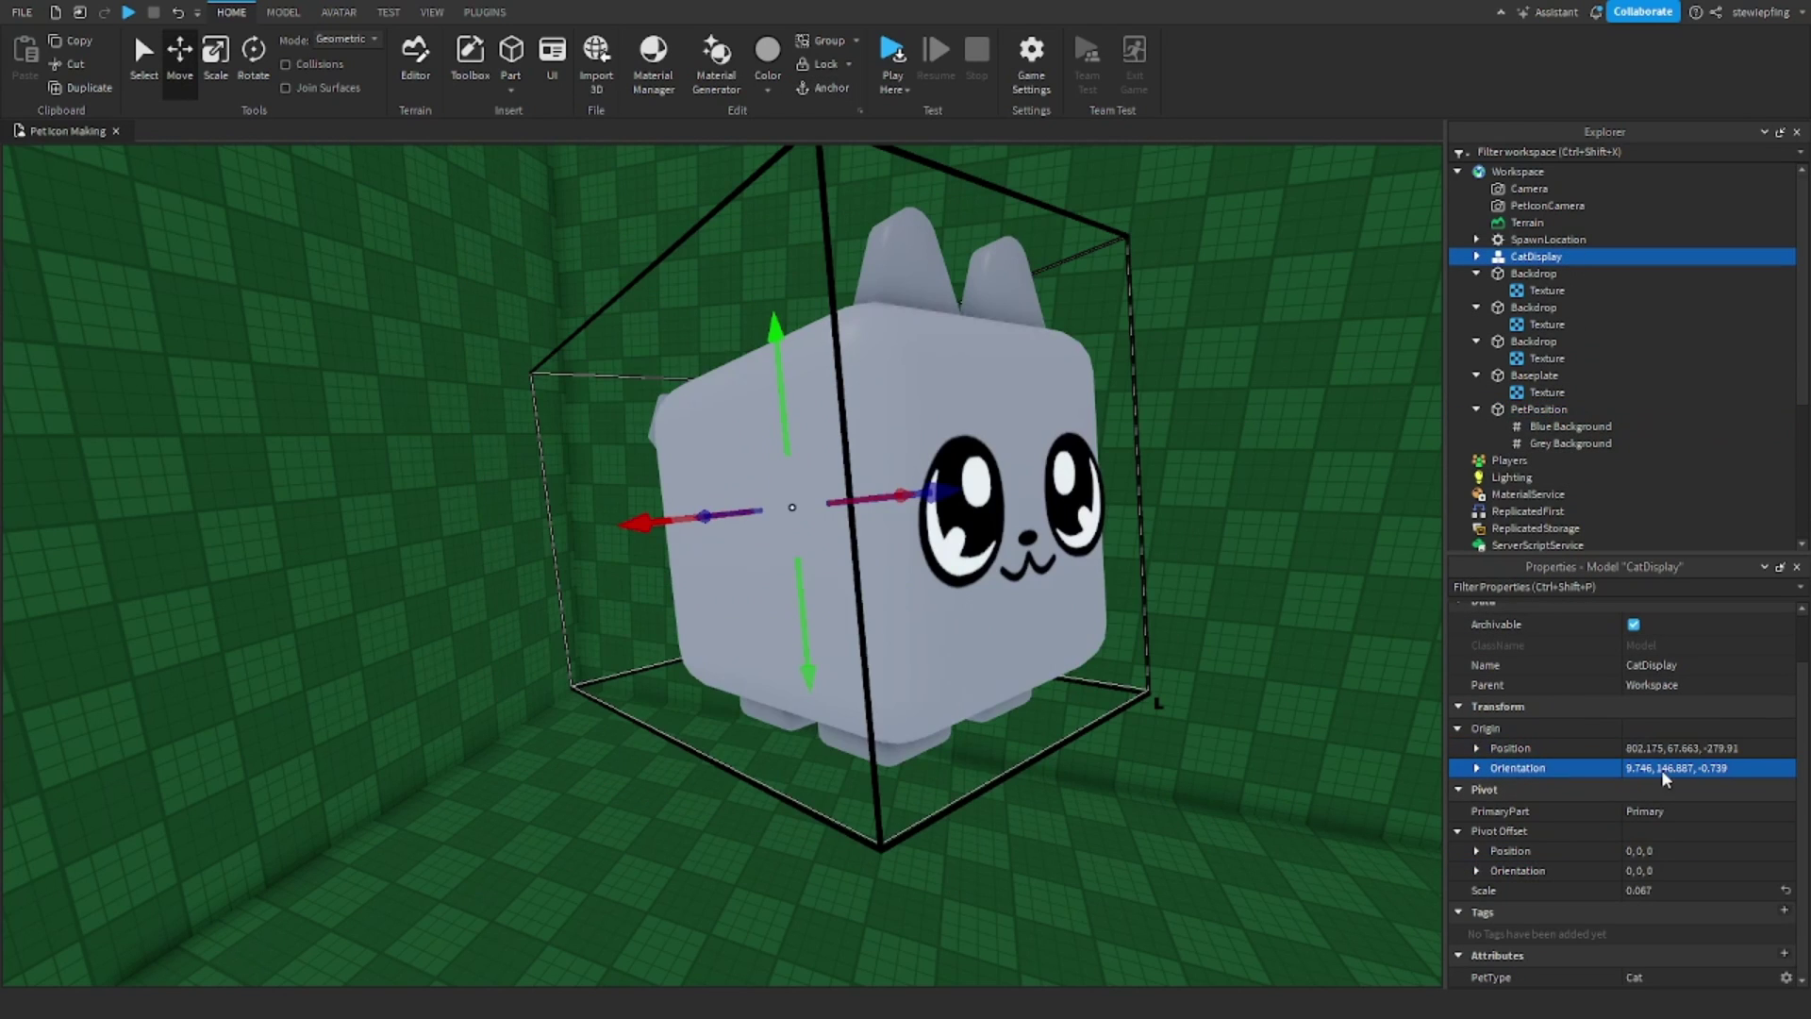
Frame the cat at an angle against the green backdrop corner and clear its selection outline by selecting SpawnLocation.
key(a)
key(s)
key(d)
drag(959, 647, 876, 616)
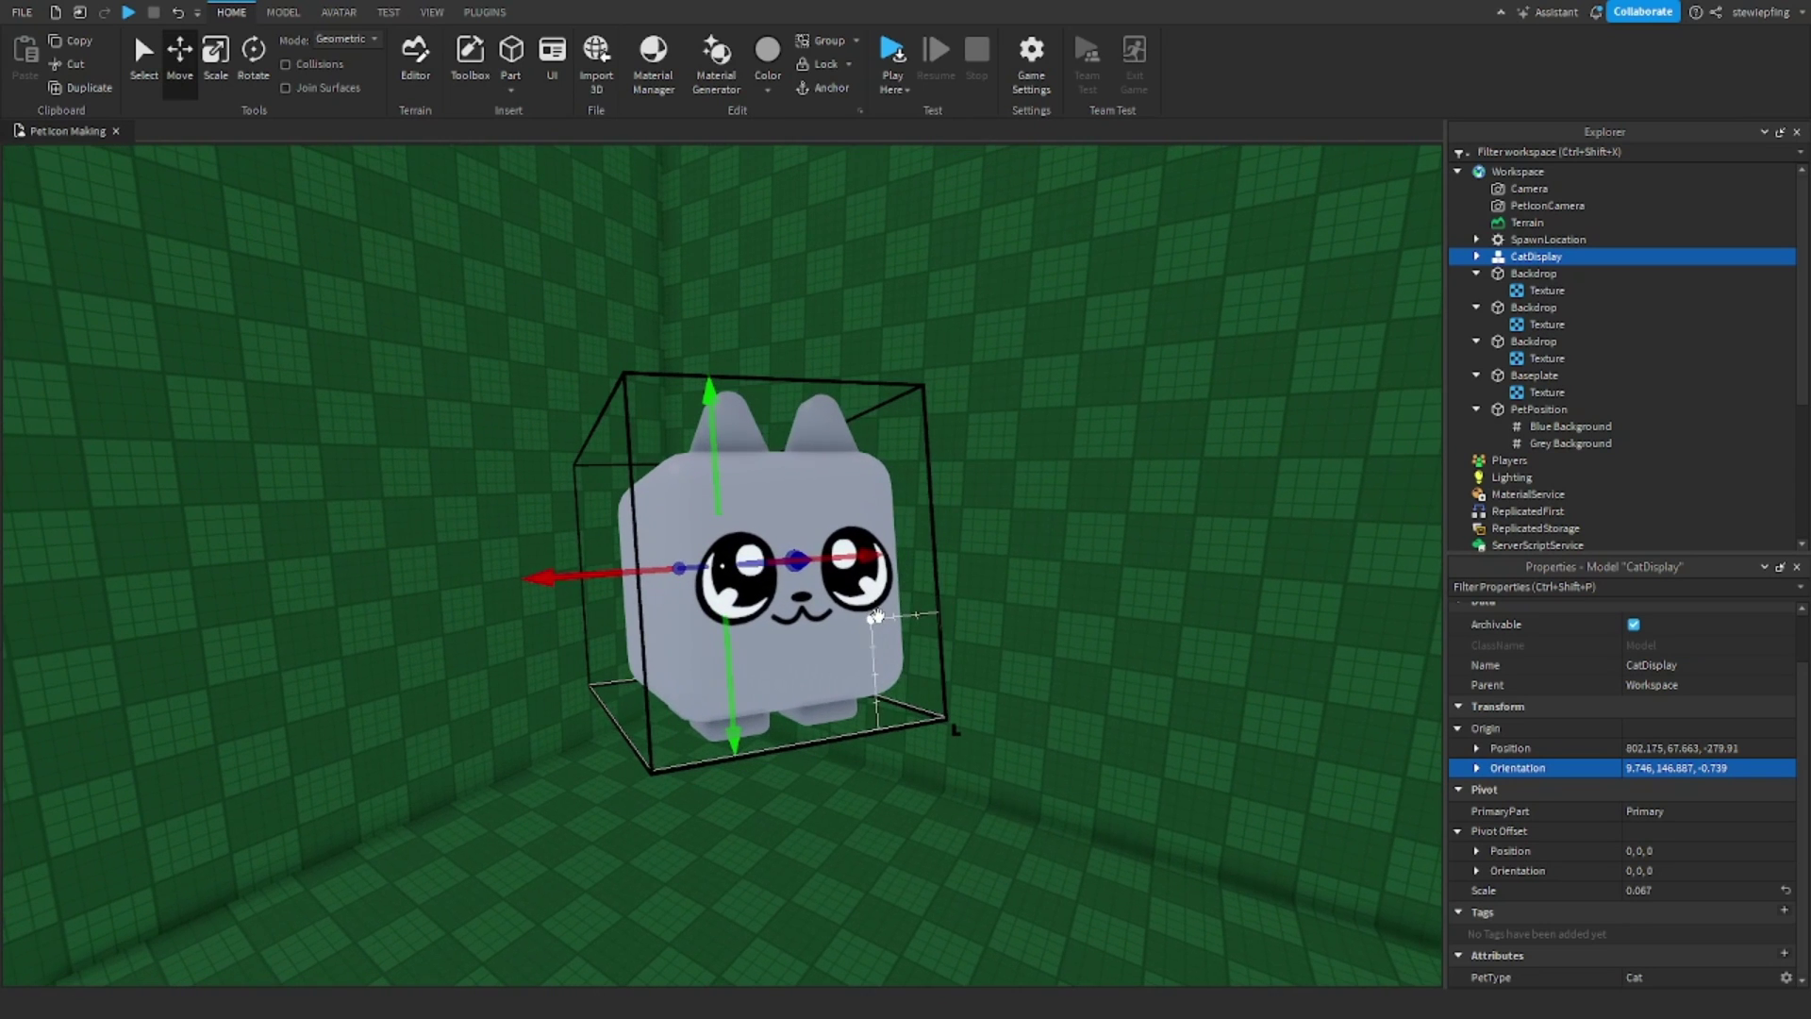
drag(1084, 532, 1087, 514)
click(1088, 514)
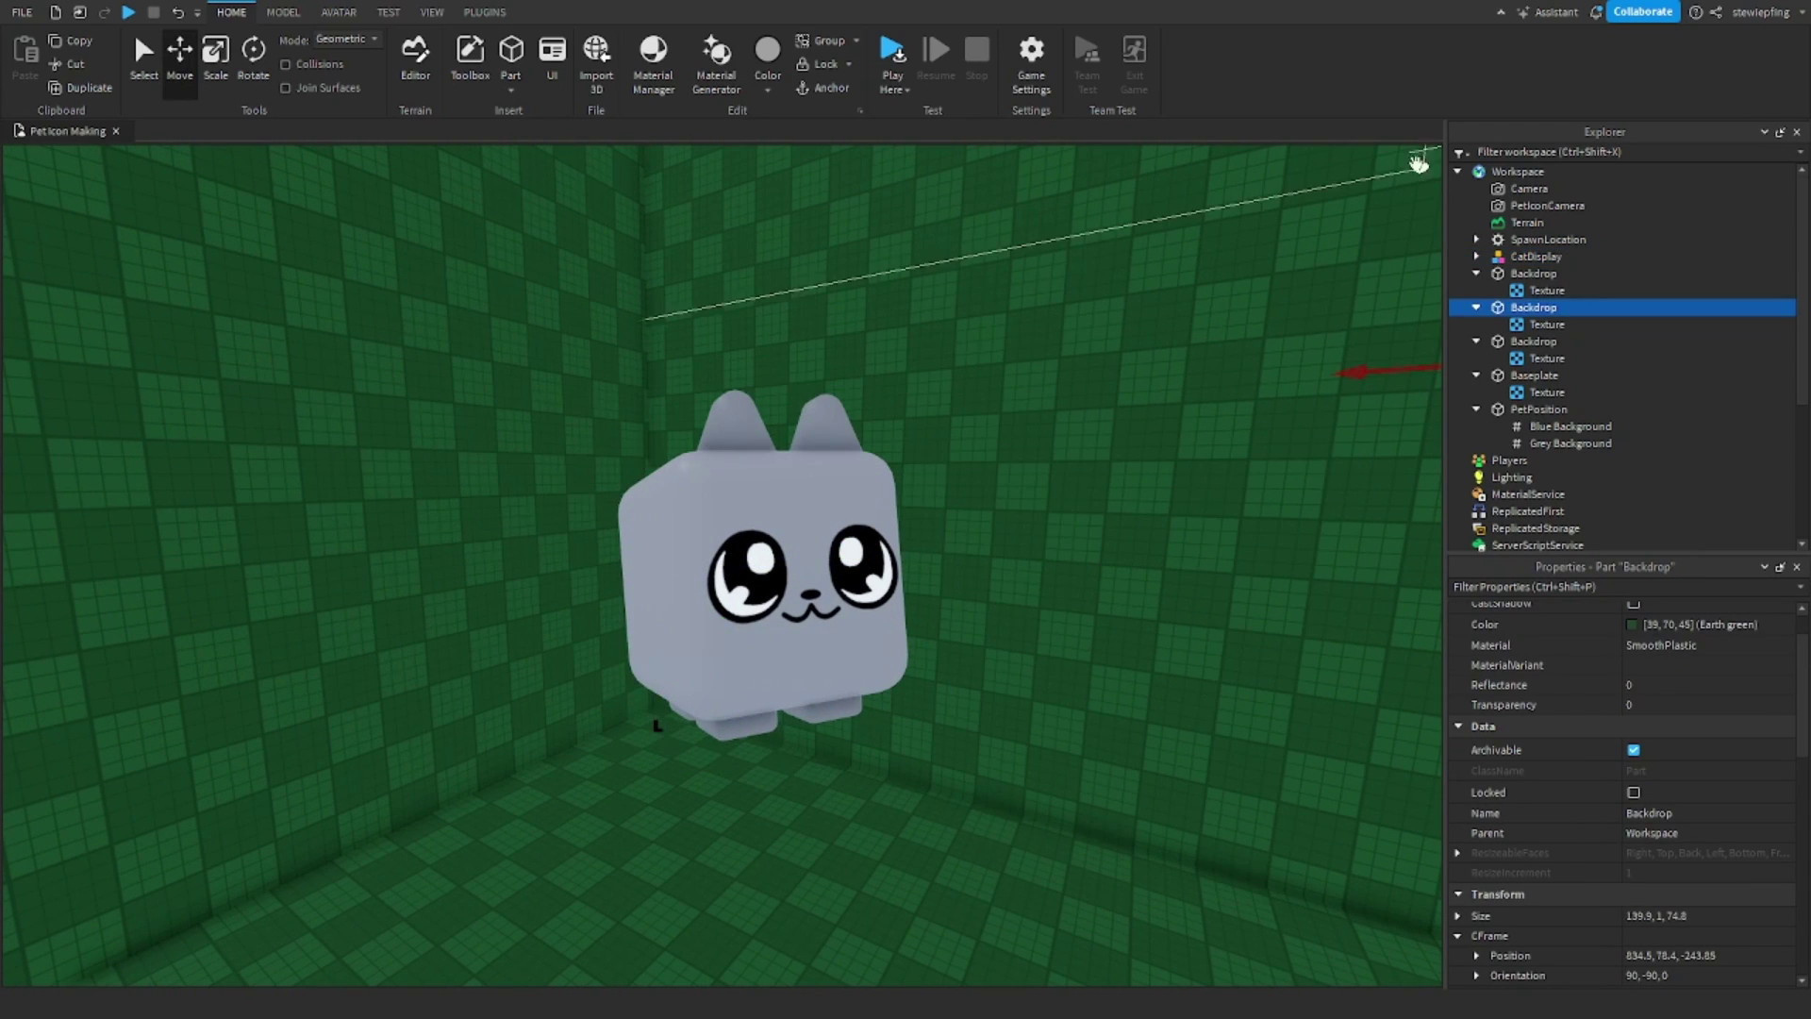
click(1526, 239)
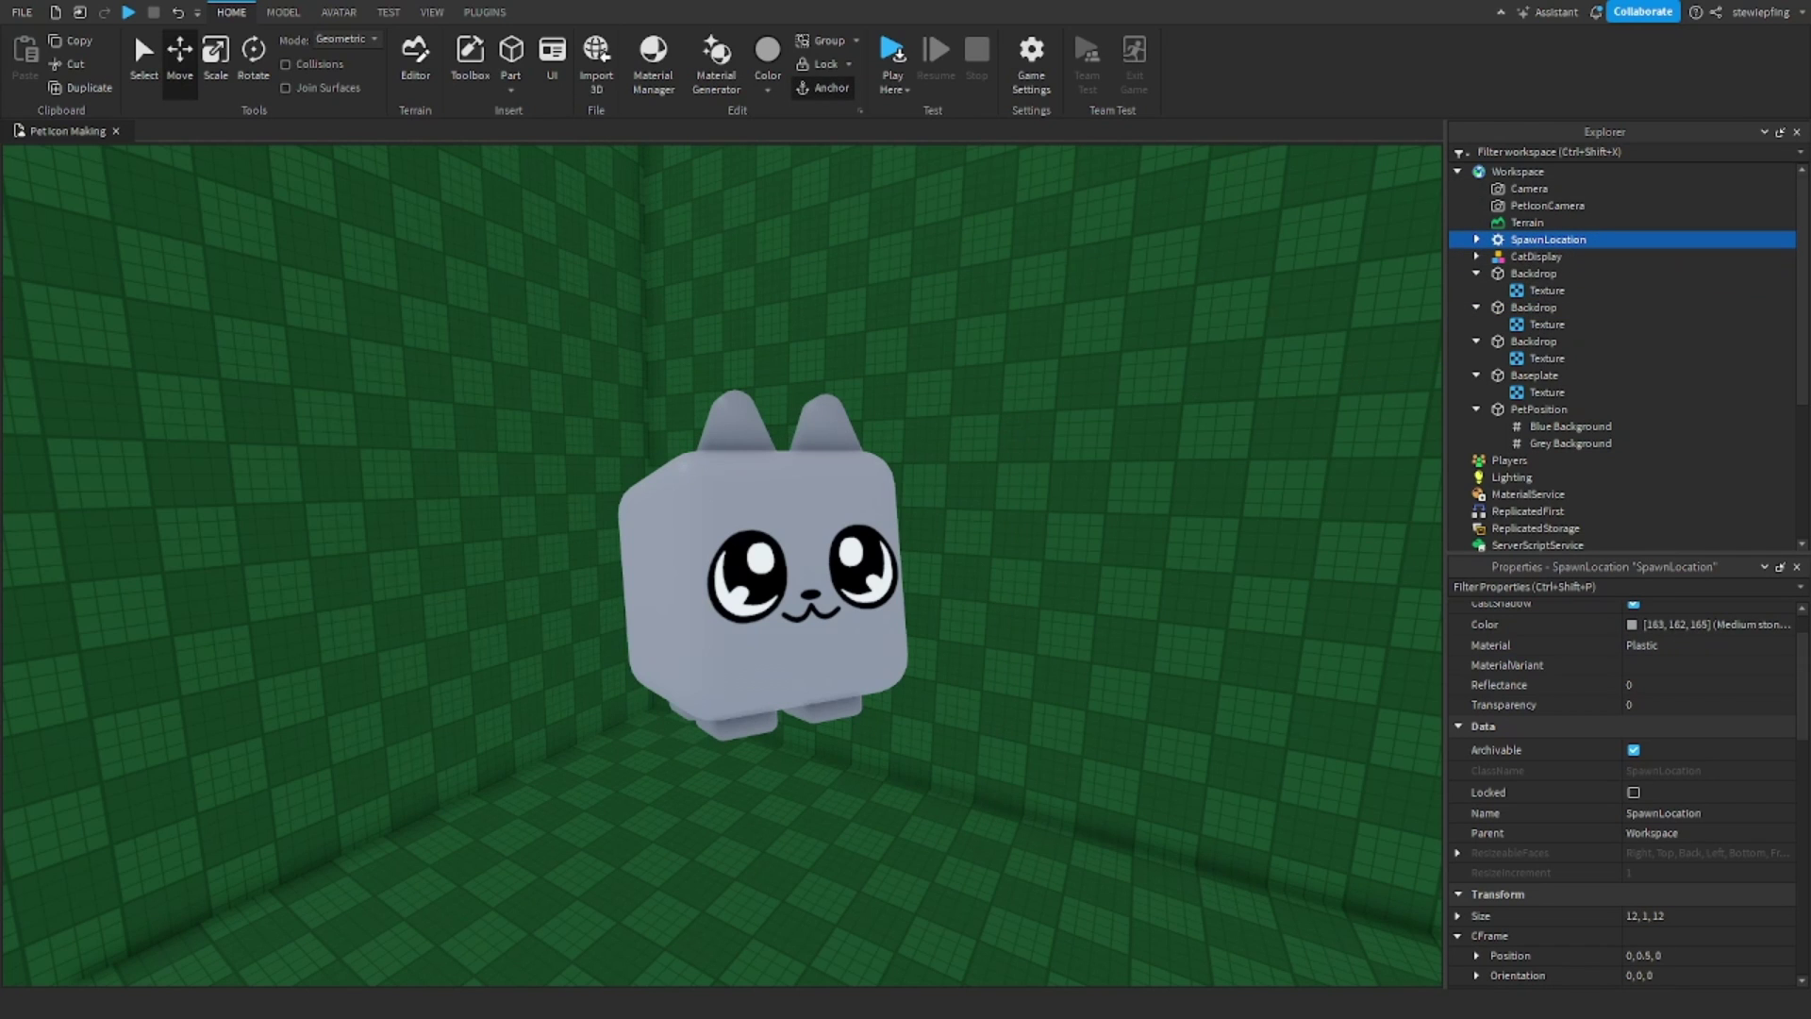
right_click(1293, 410)
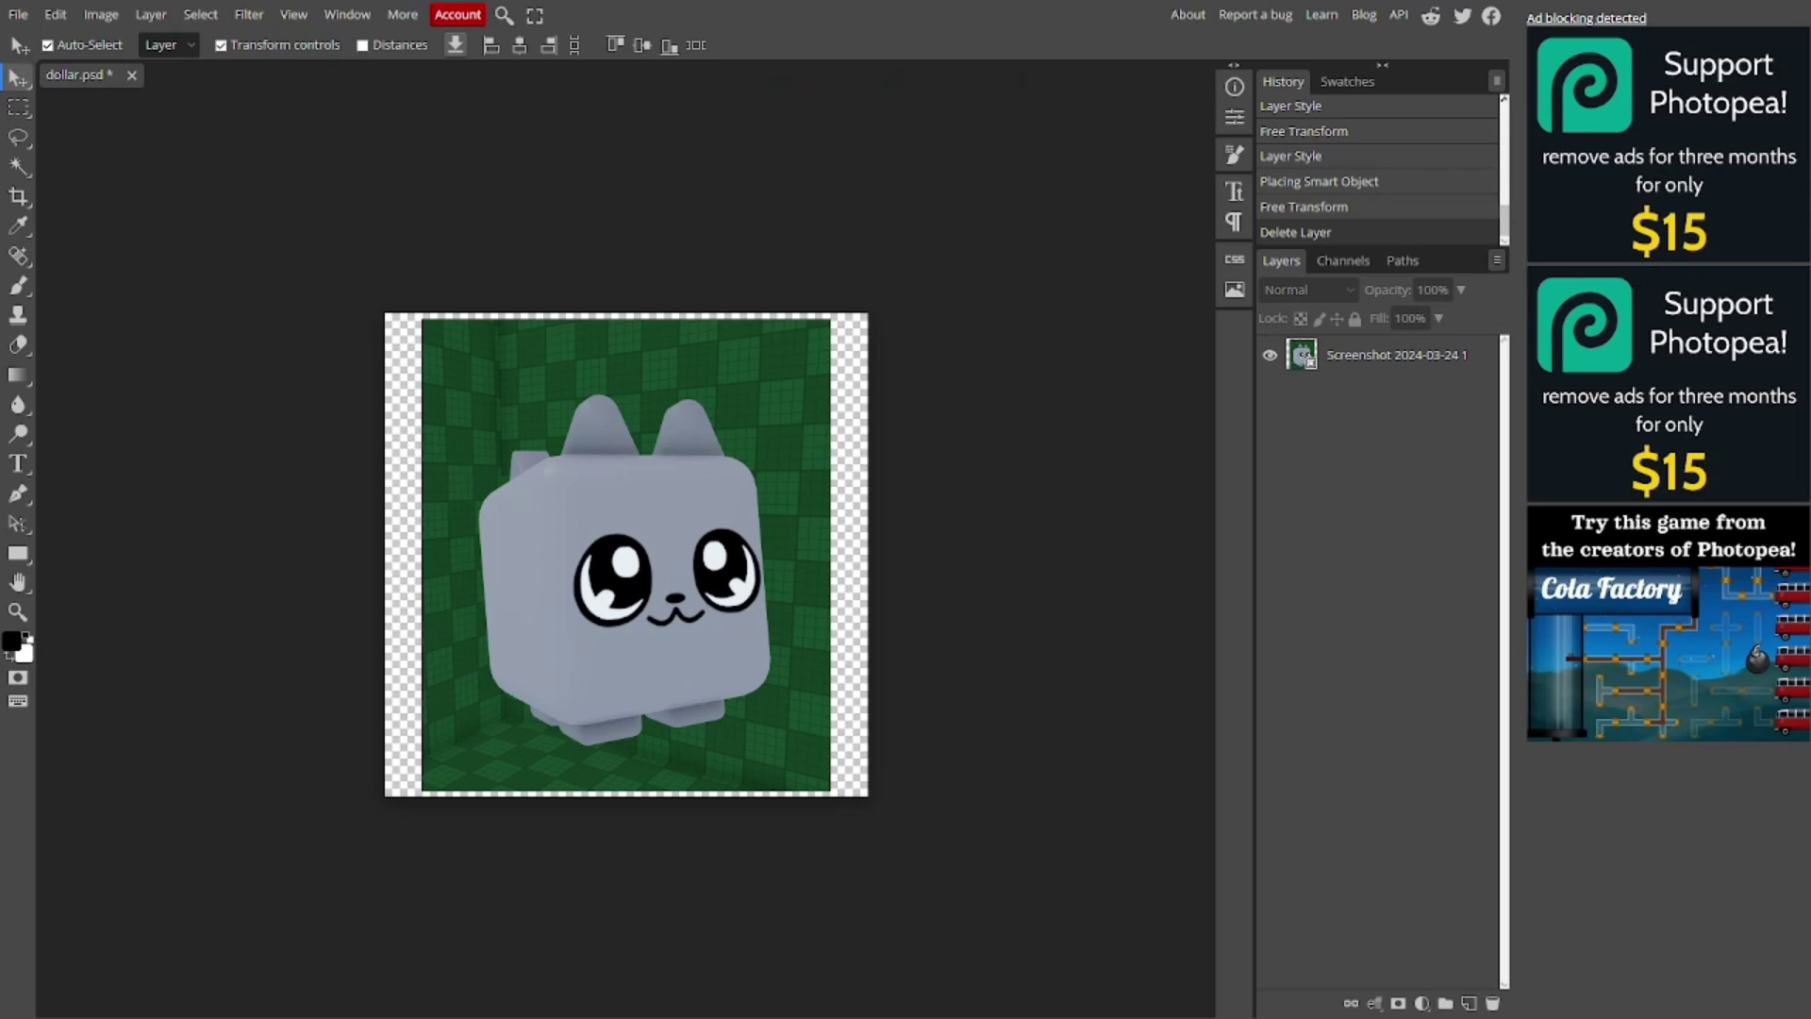
Switch to Photopea and remove the green background from the cat screenshot layer, leaving only the cat.
click(1396, 370)
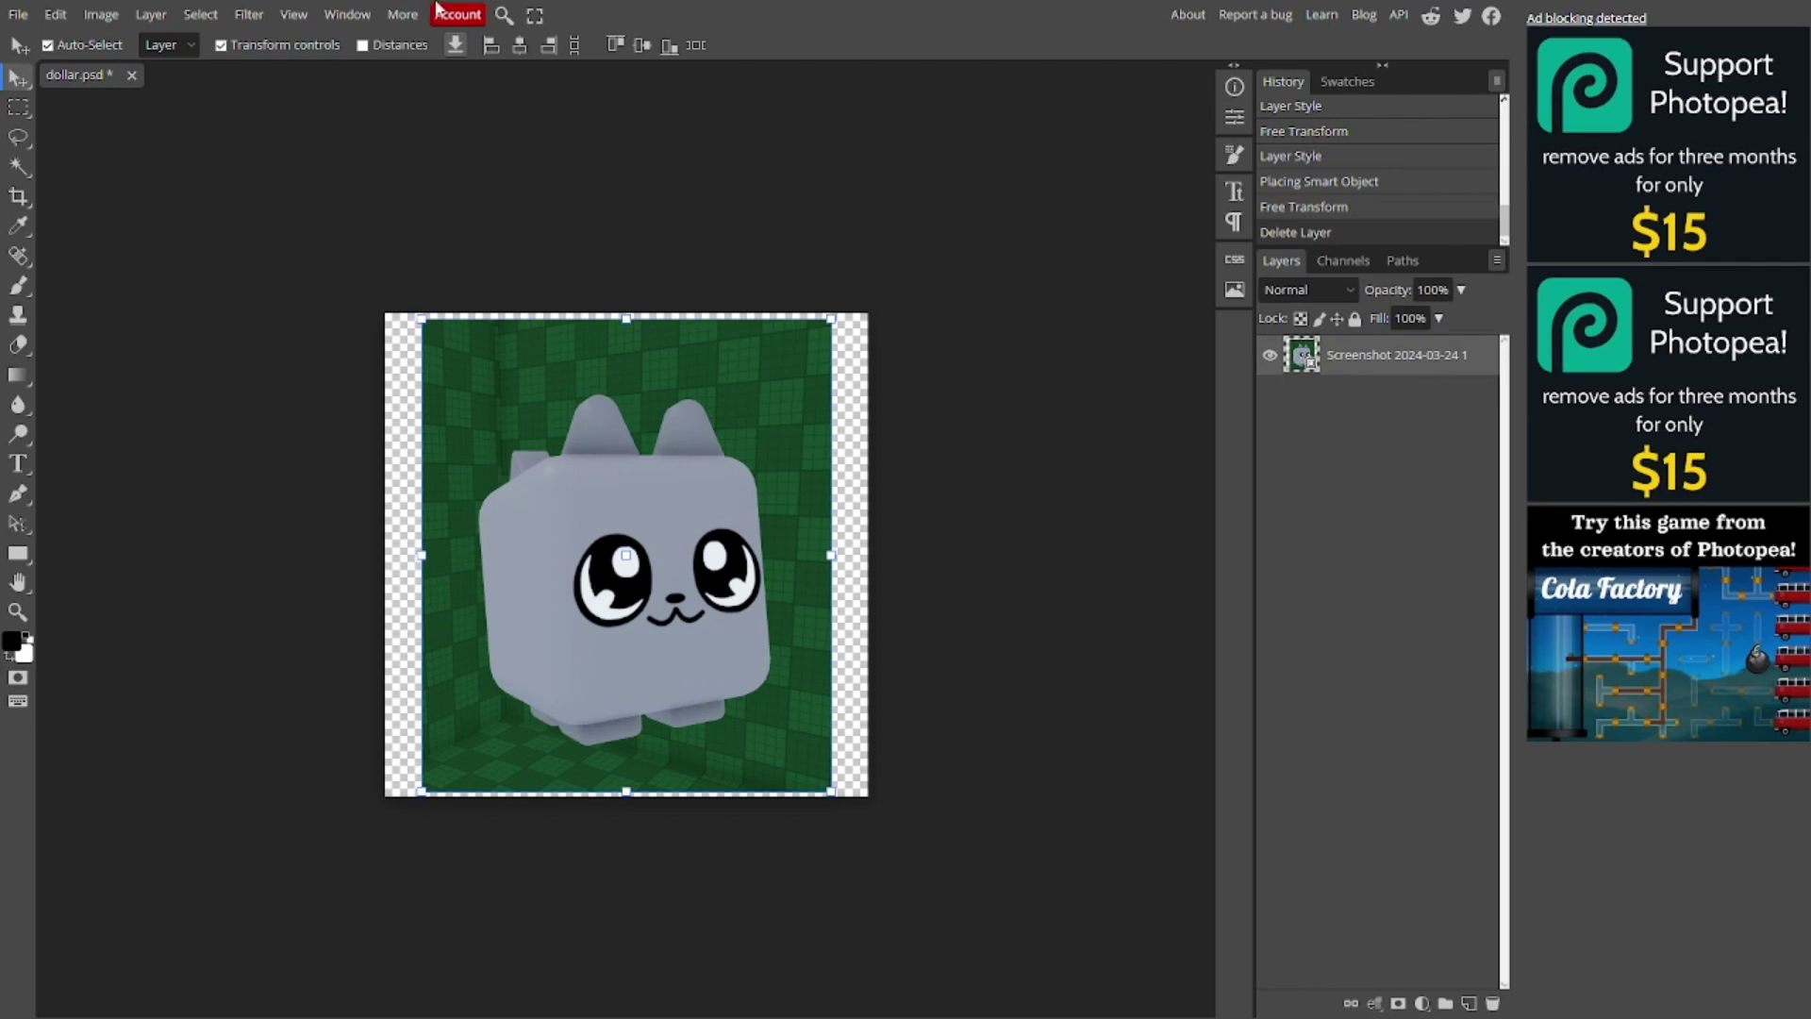
click(200, 14)
click(236, 137)
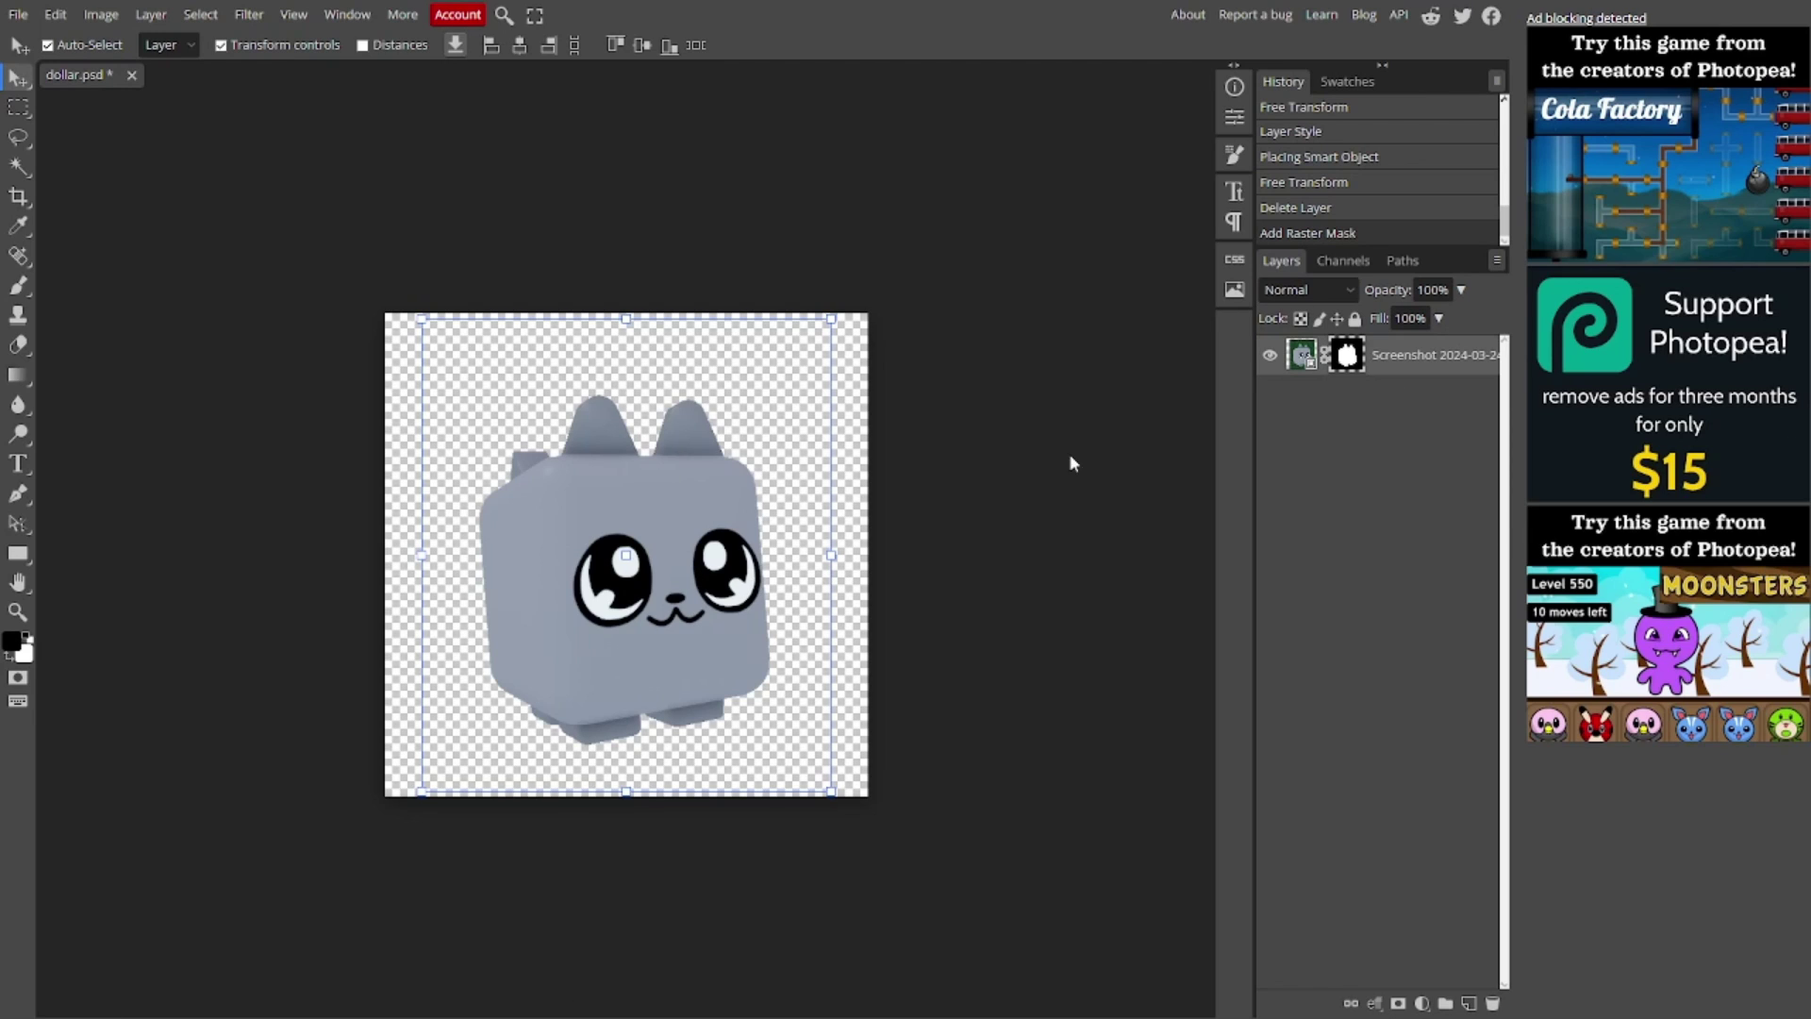
Add a black Stroke layer style around the masked cat.
right_click(1300, 363)
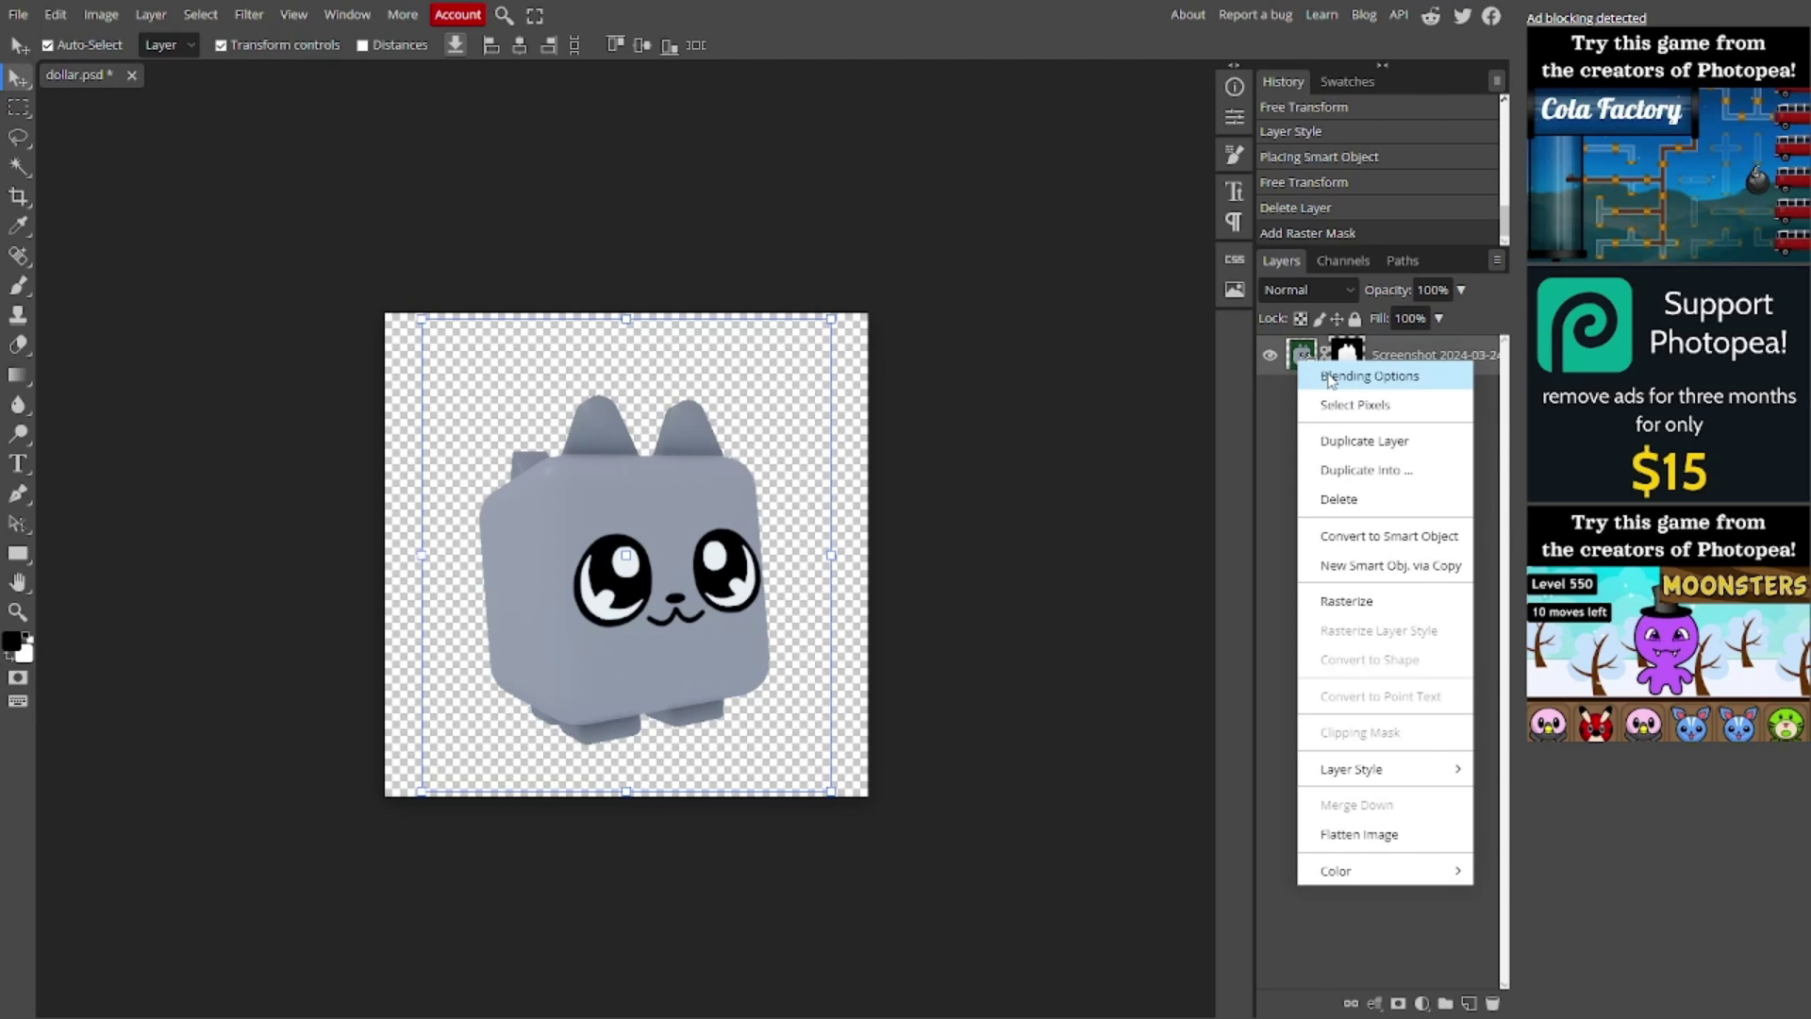
click(1331, 376)
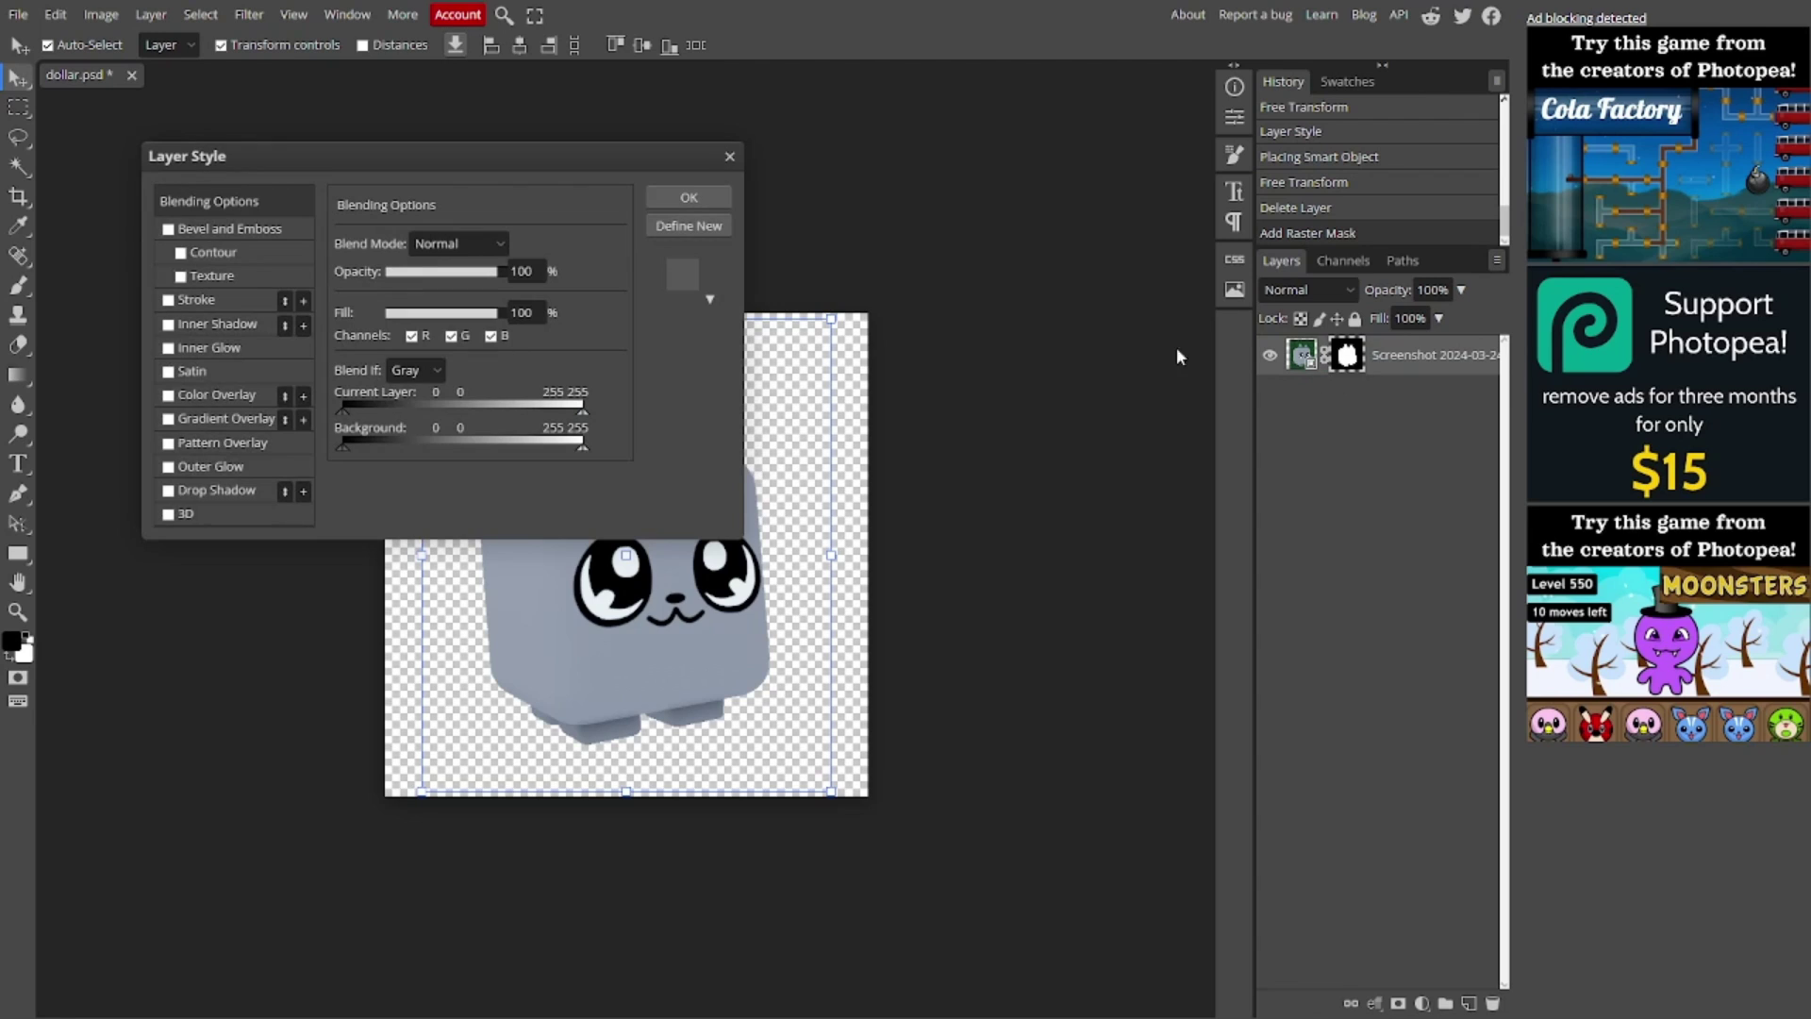
click(169, 300)
click(708, 202)
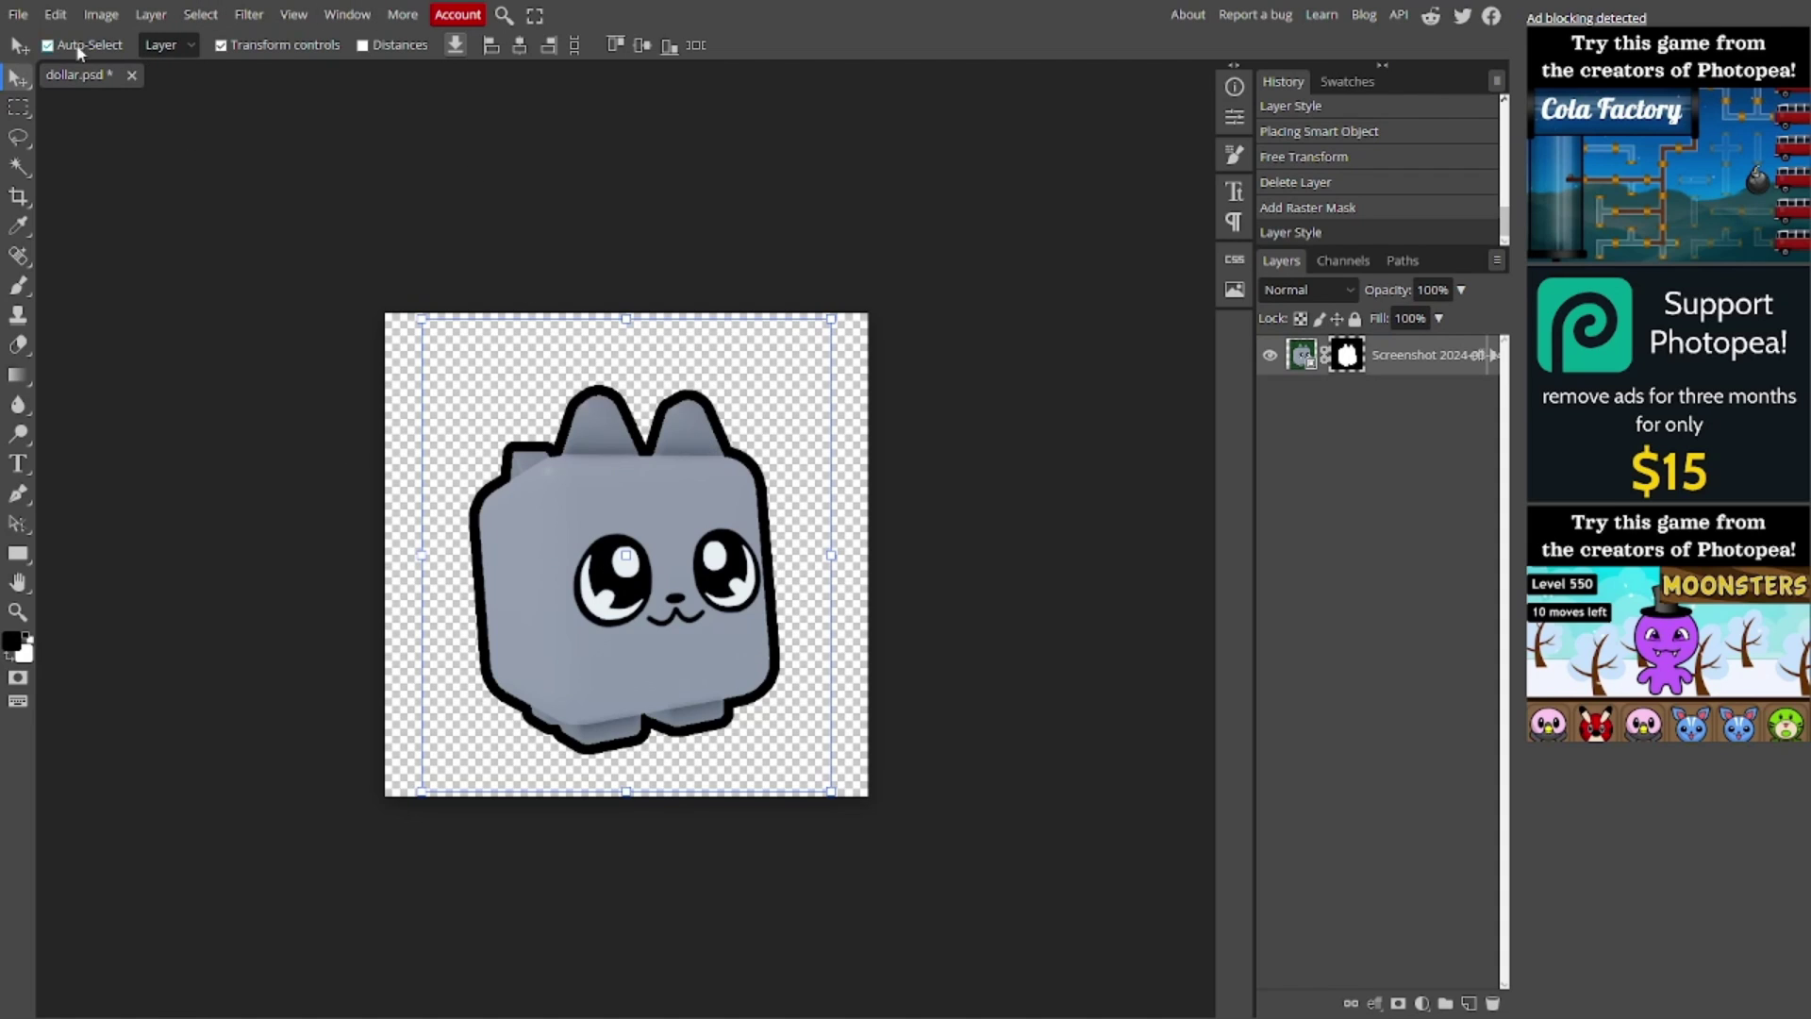
Export the cat icon as a 512 x 512 px PNG named CatIcon.
click(20, 17)
mouse_move(142, 290)
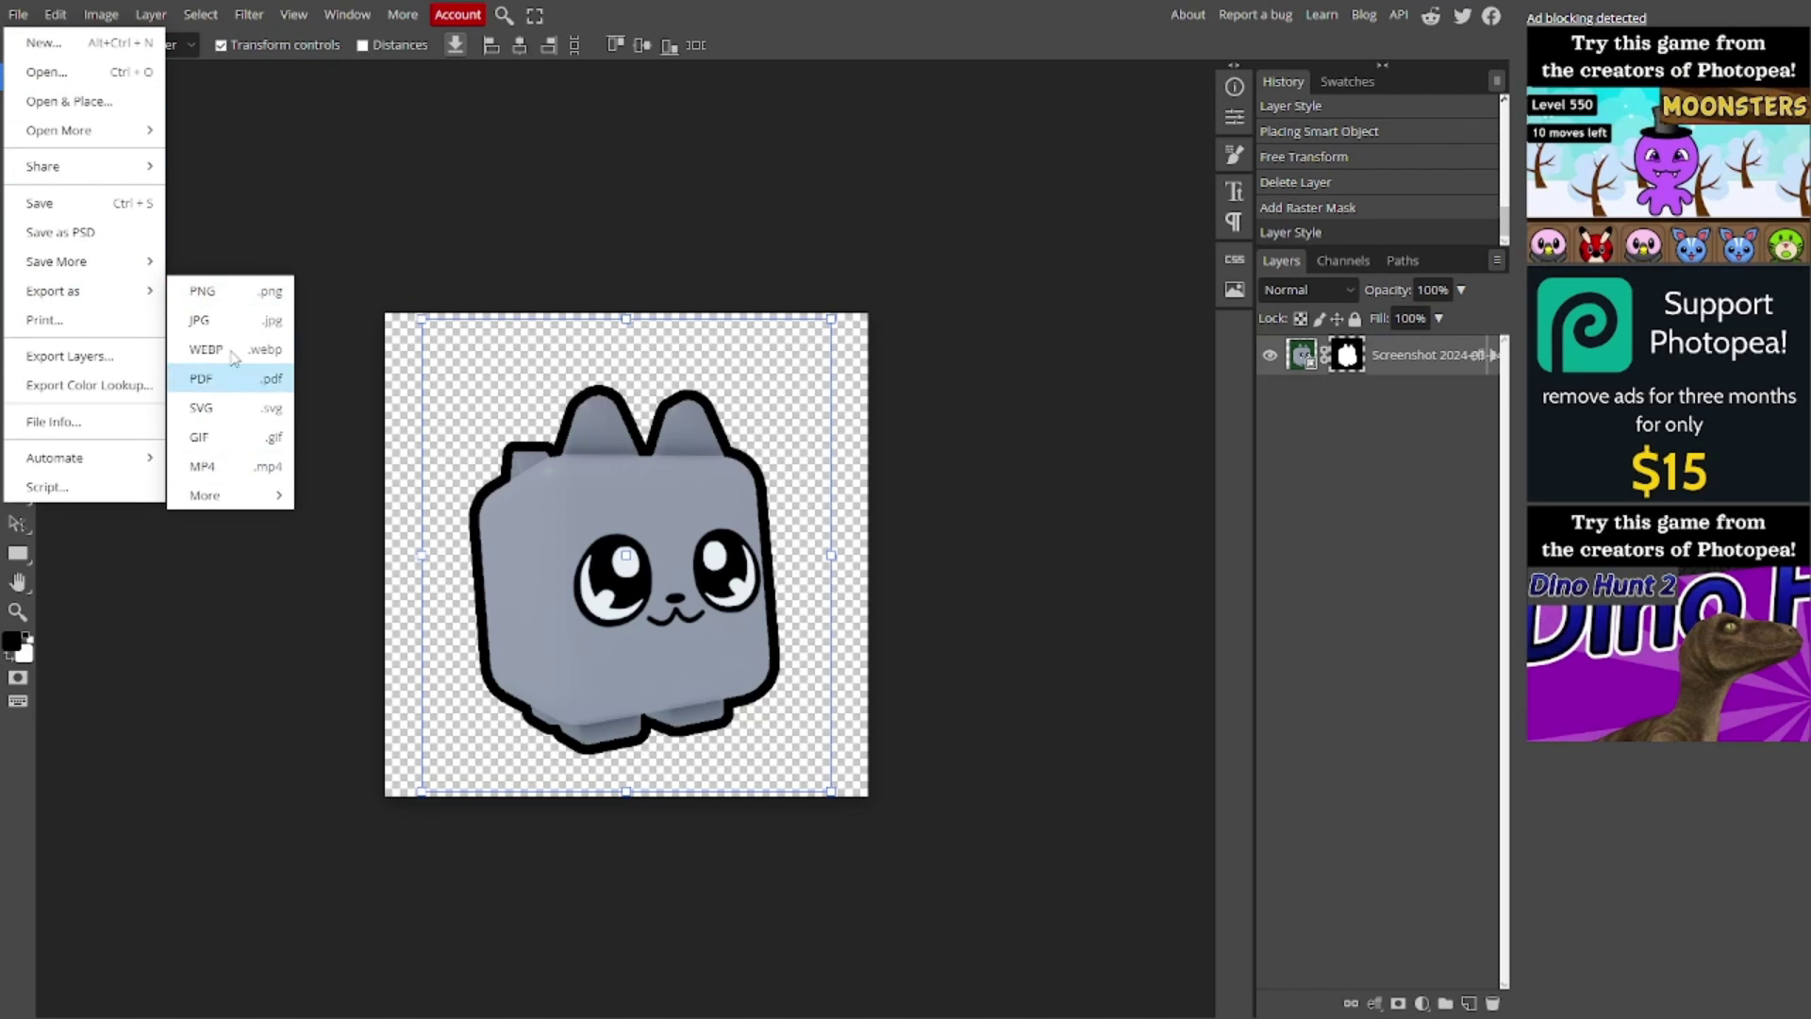
click(202, 292)
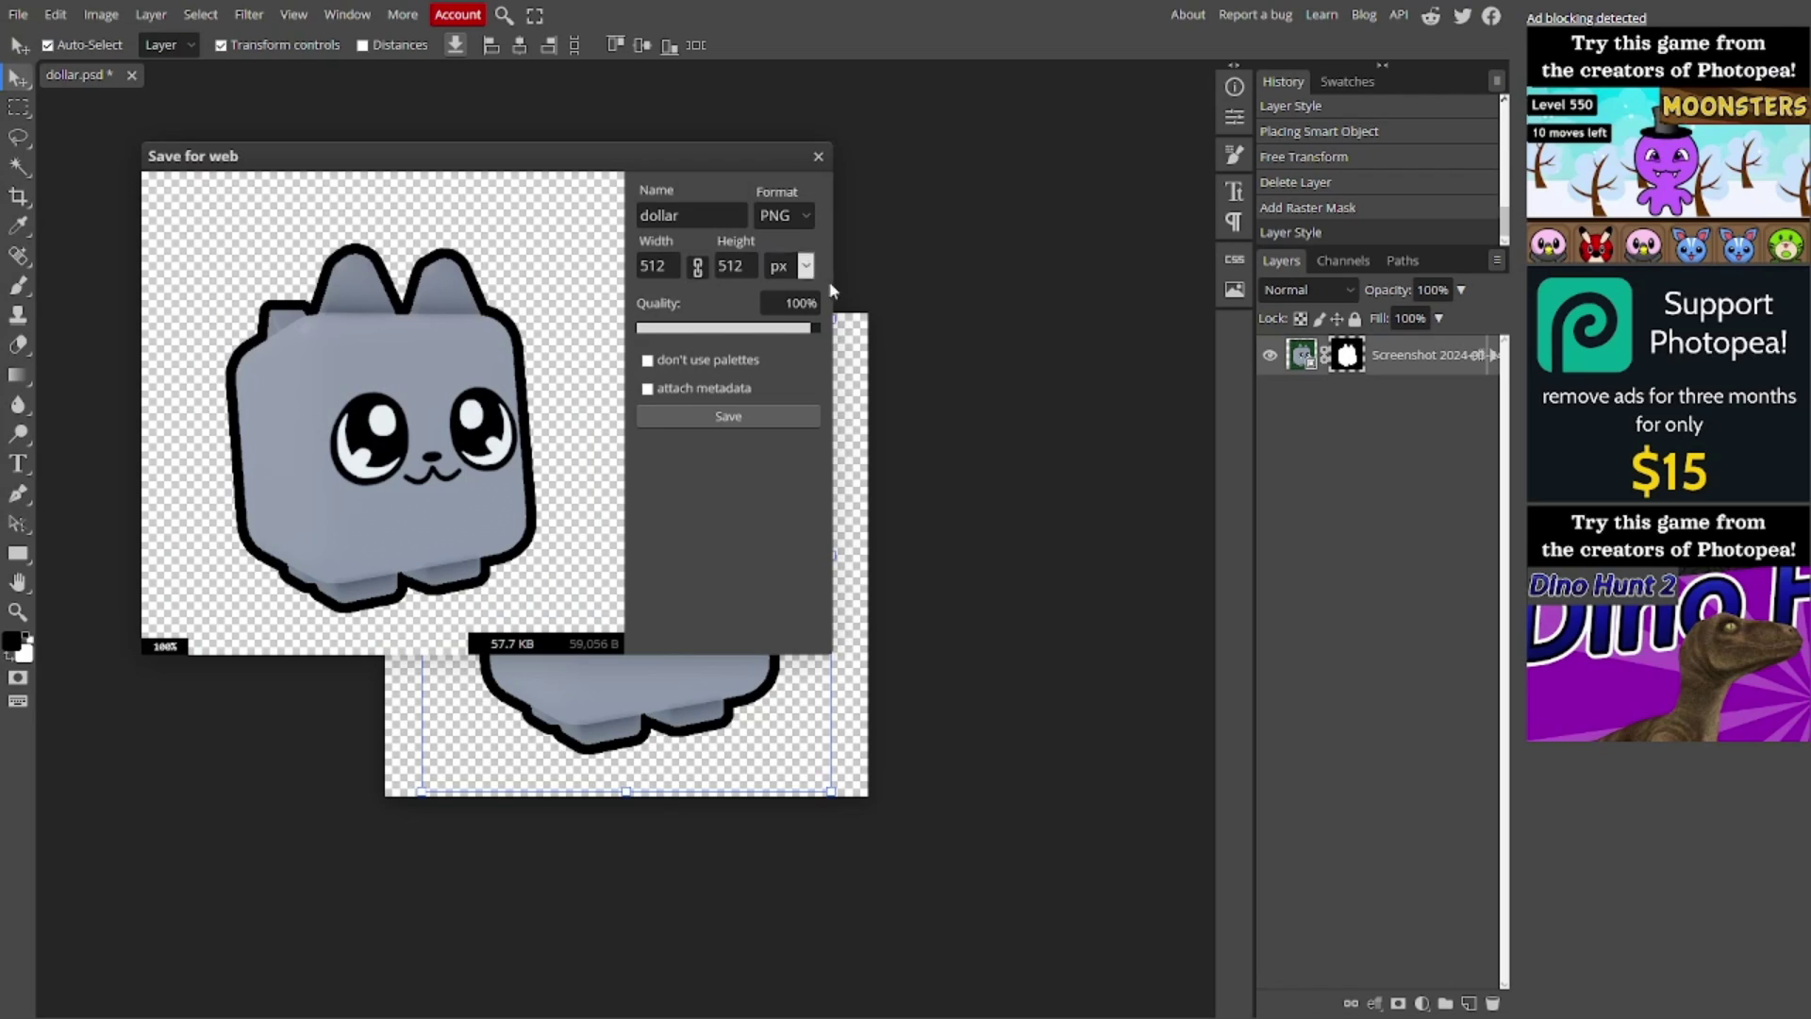
double_click(680, 216)
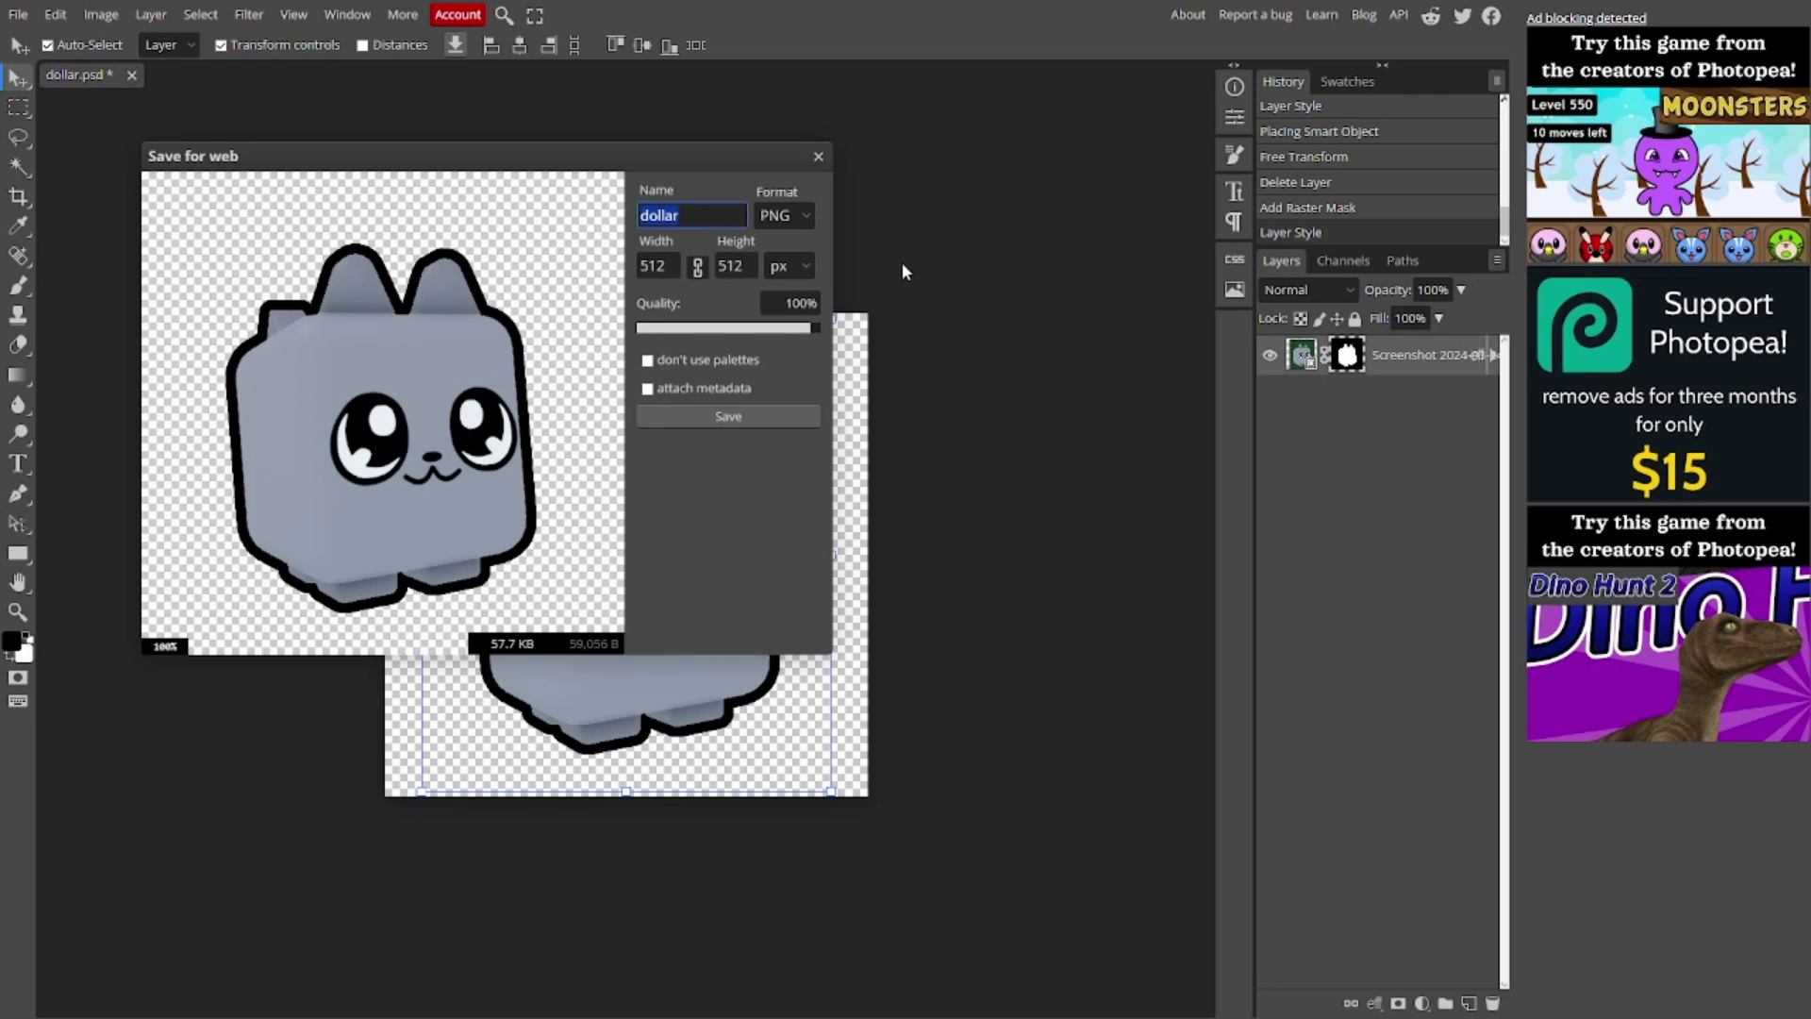
key(BackSpace)
text(CatIcon)
click(713, 426)
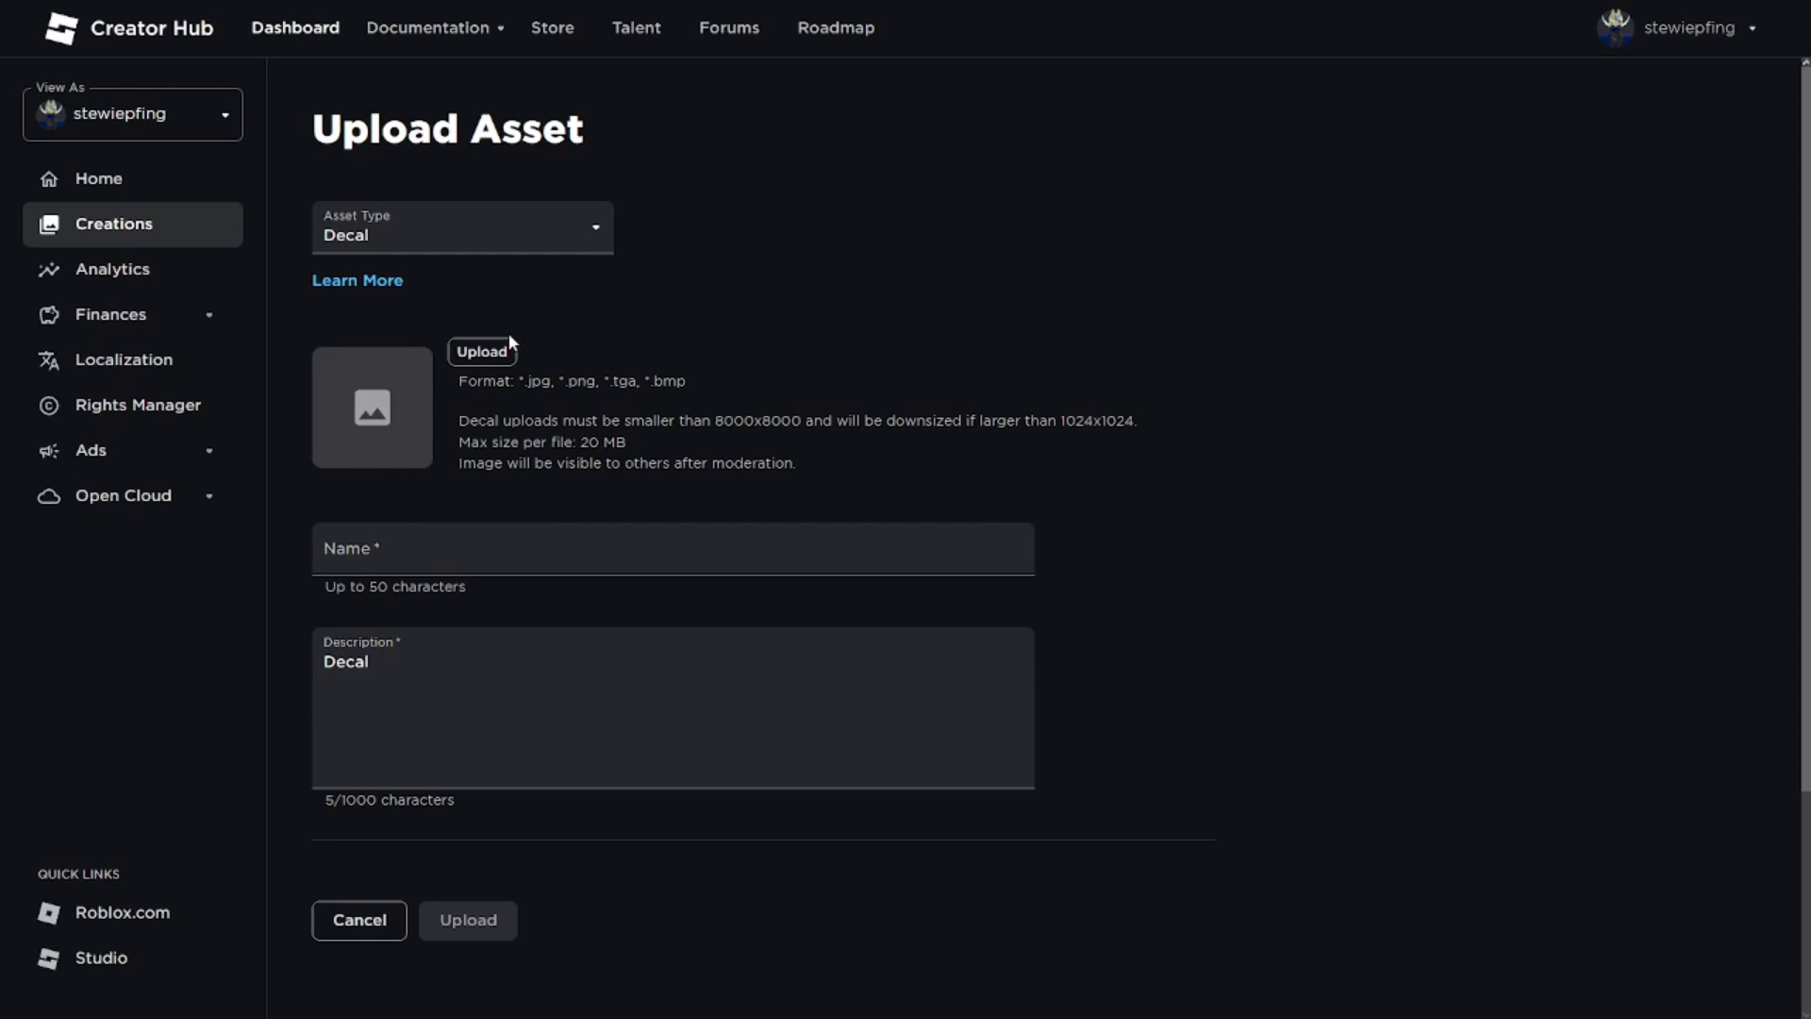
Switch to the Roblox Creator Hub and load CatIcon.png as the Decal asset's image, keeping the name CatIcon and description Decal.
click(483, 354)
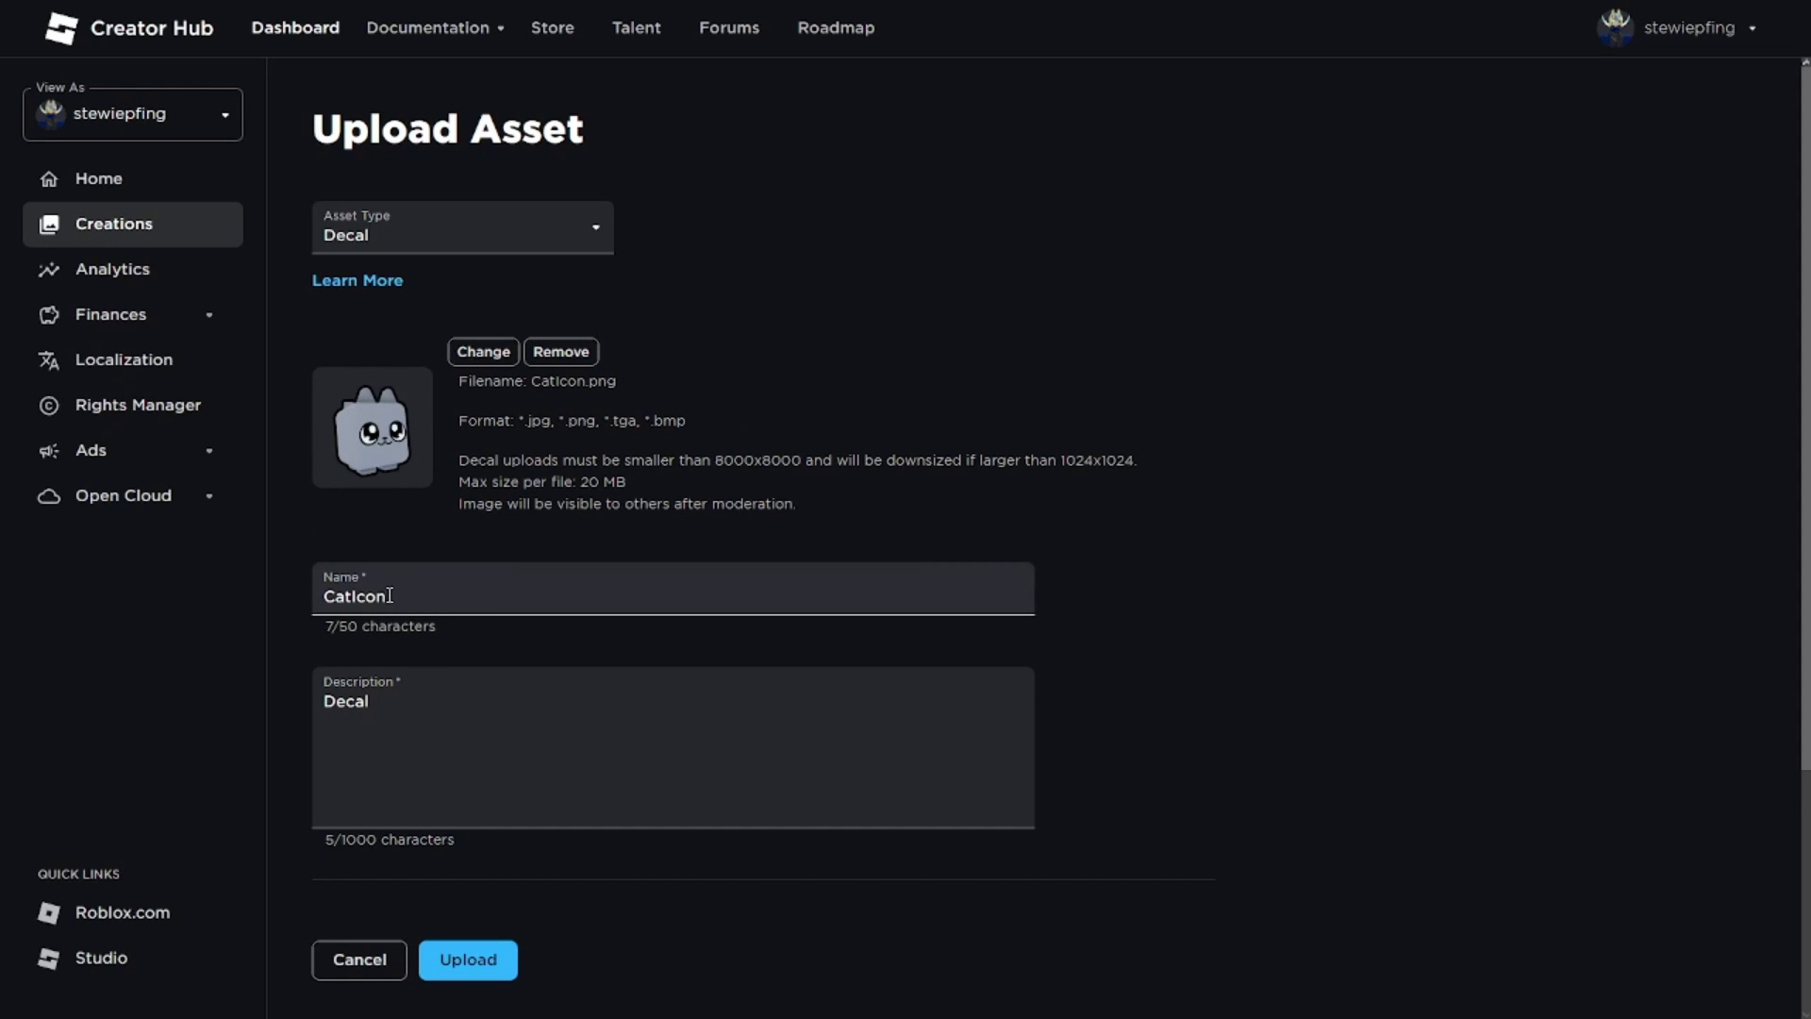
drag(389, 596, 302, 596)
click(529, 723)
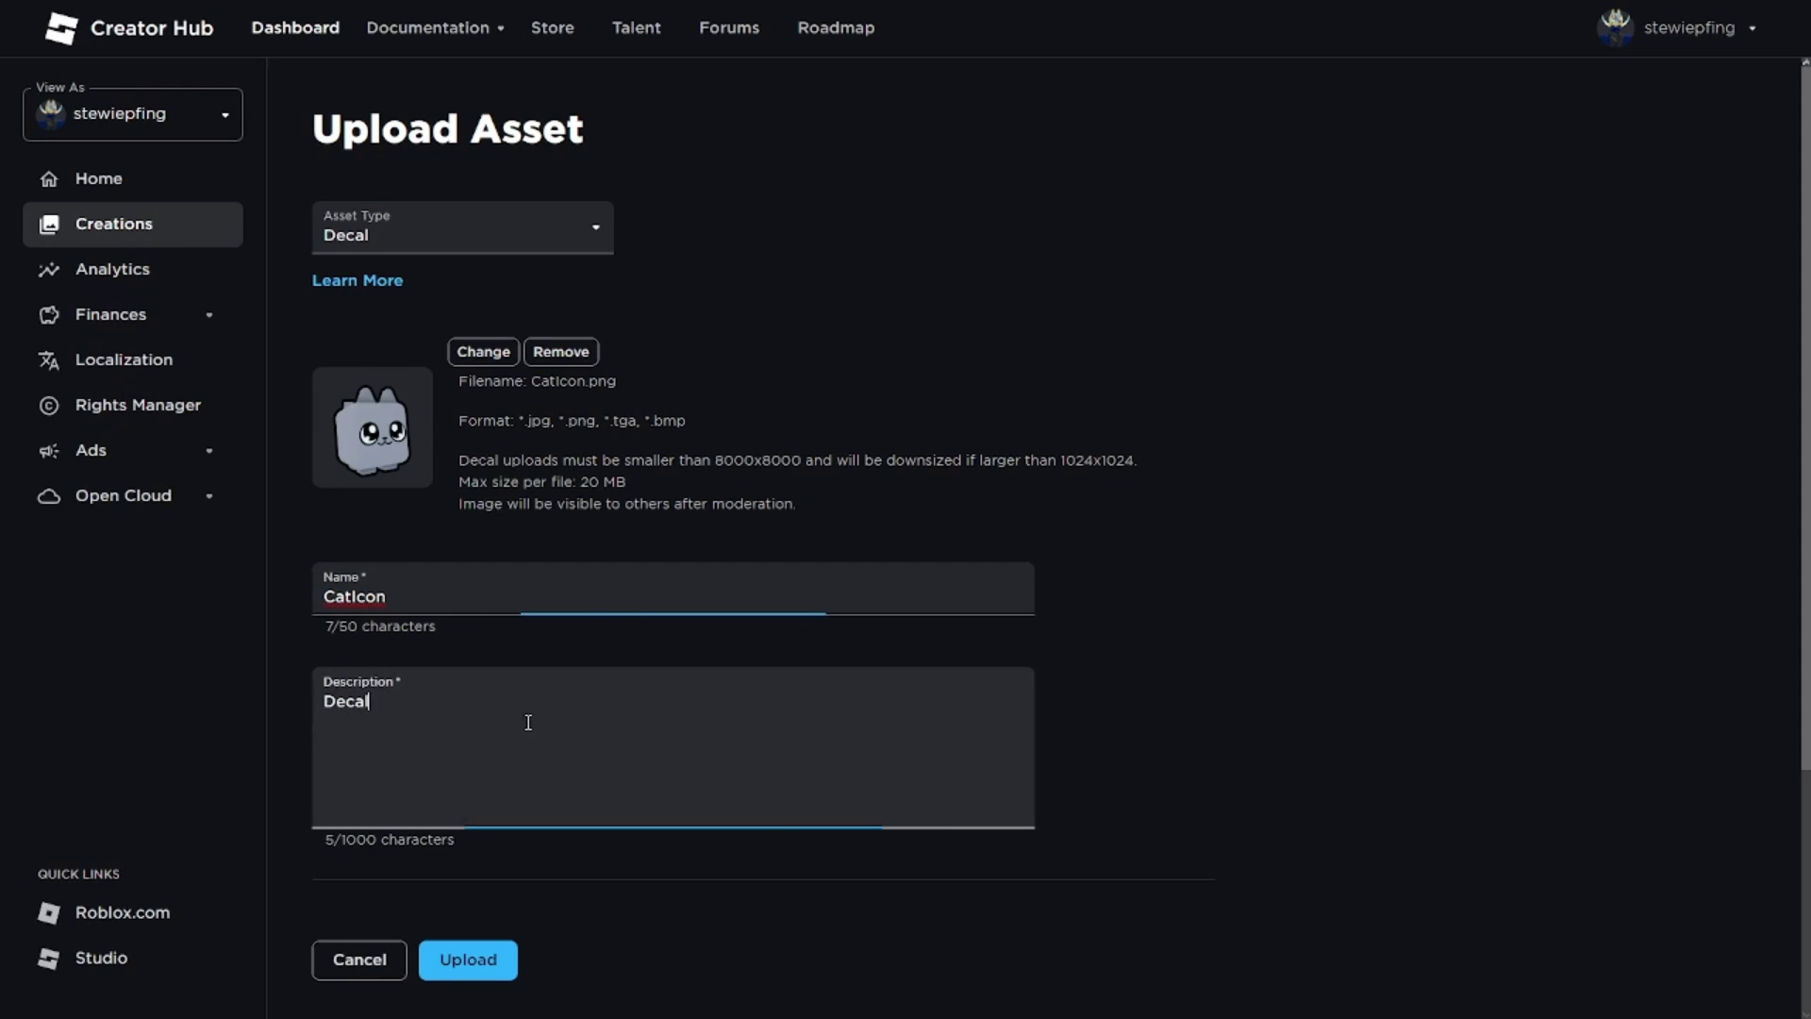
drag(448, 600, 251, 615)
drag(454, 699, 273, 719)
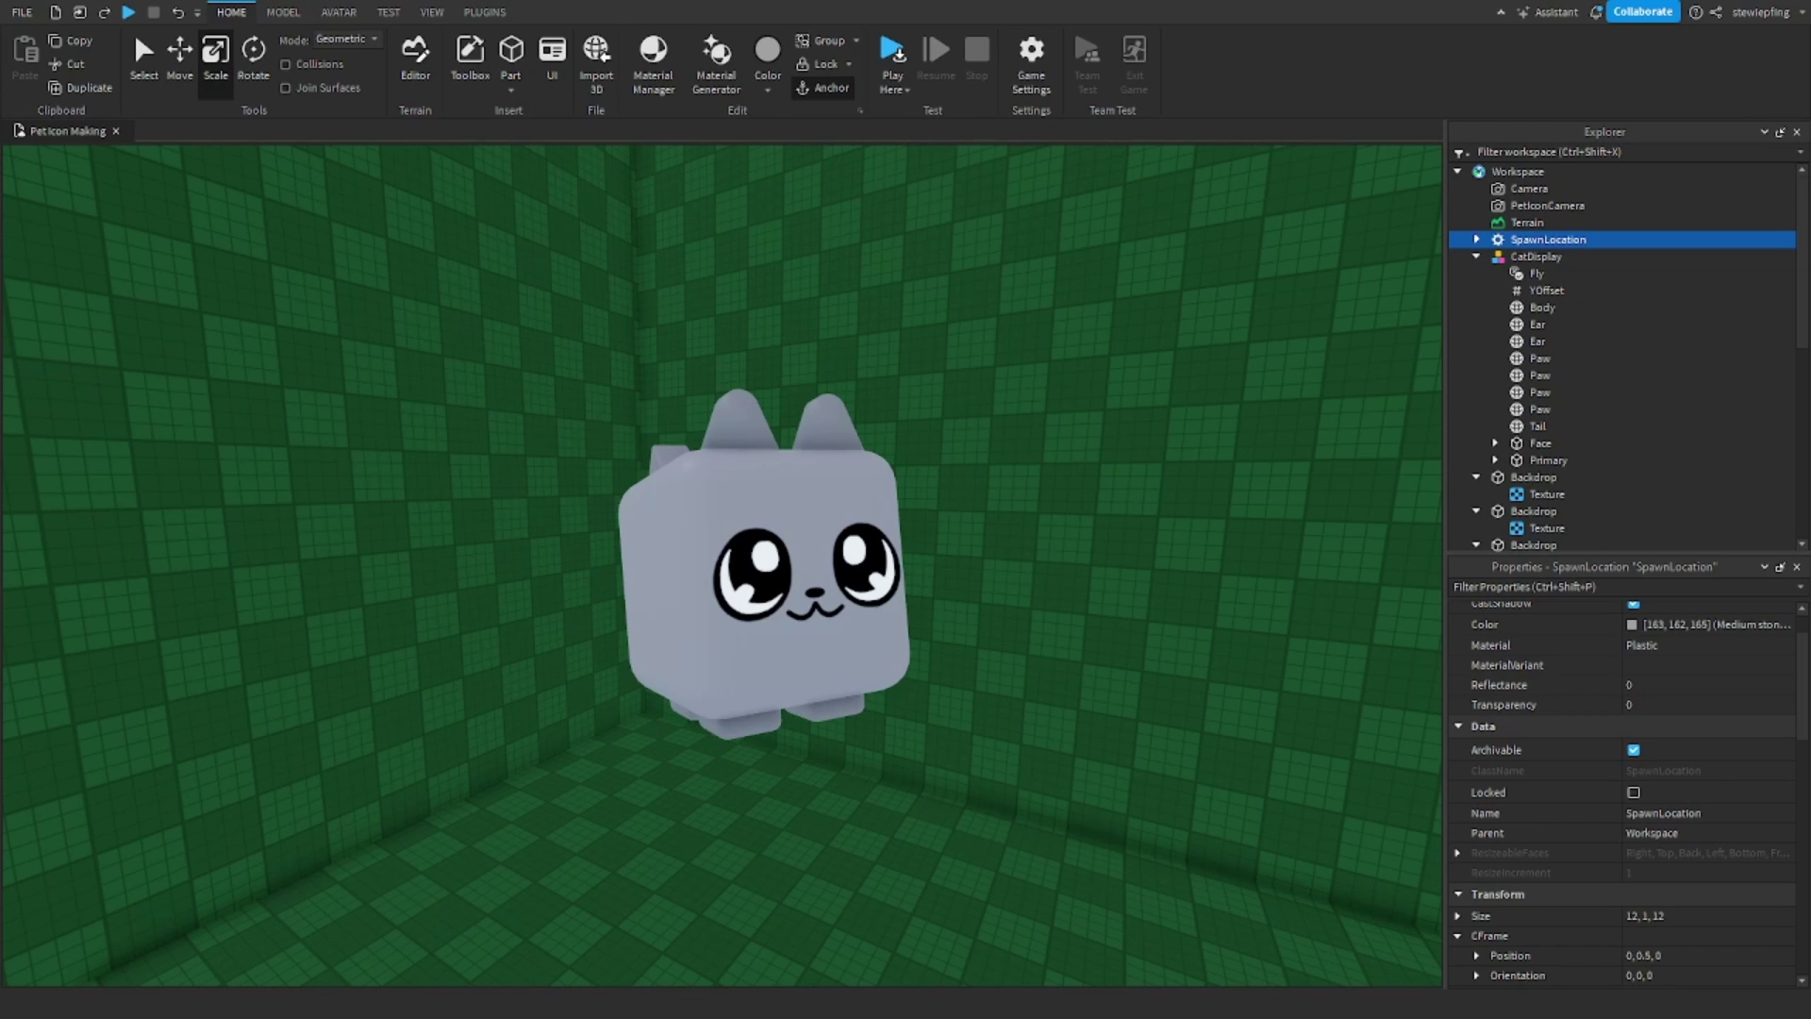
Switch to Roblox Studio and delete the CatDisplay model from the green backdrop.
key(a)
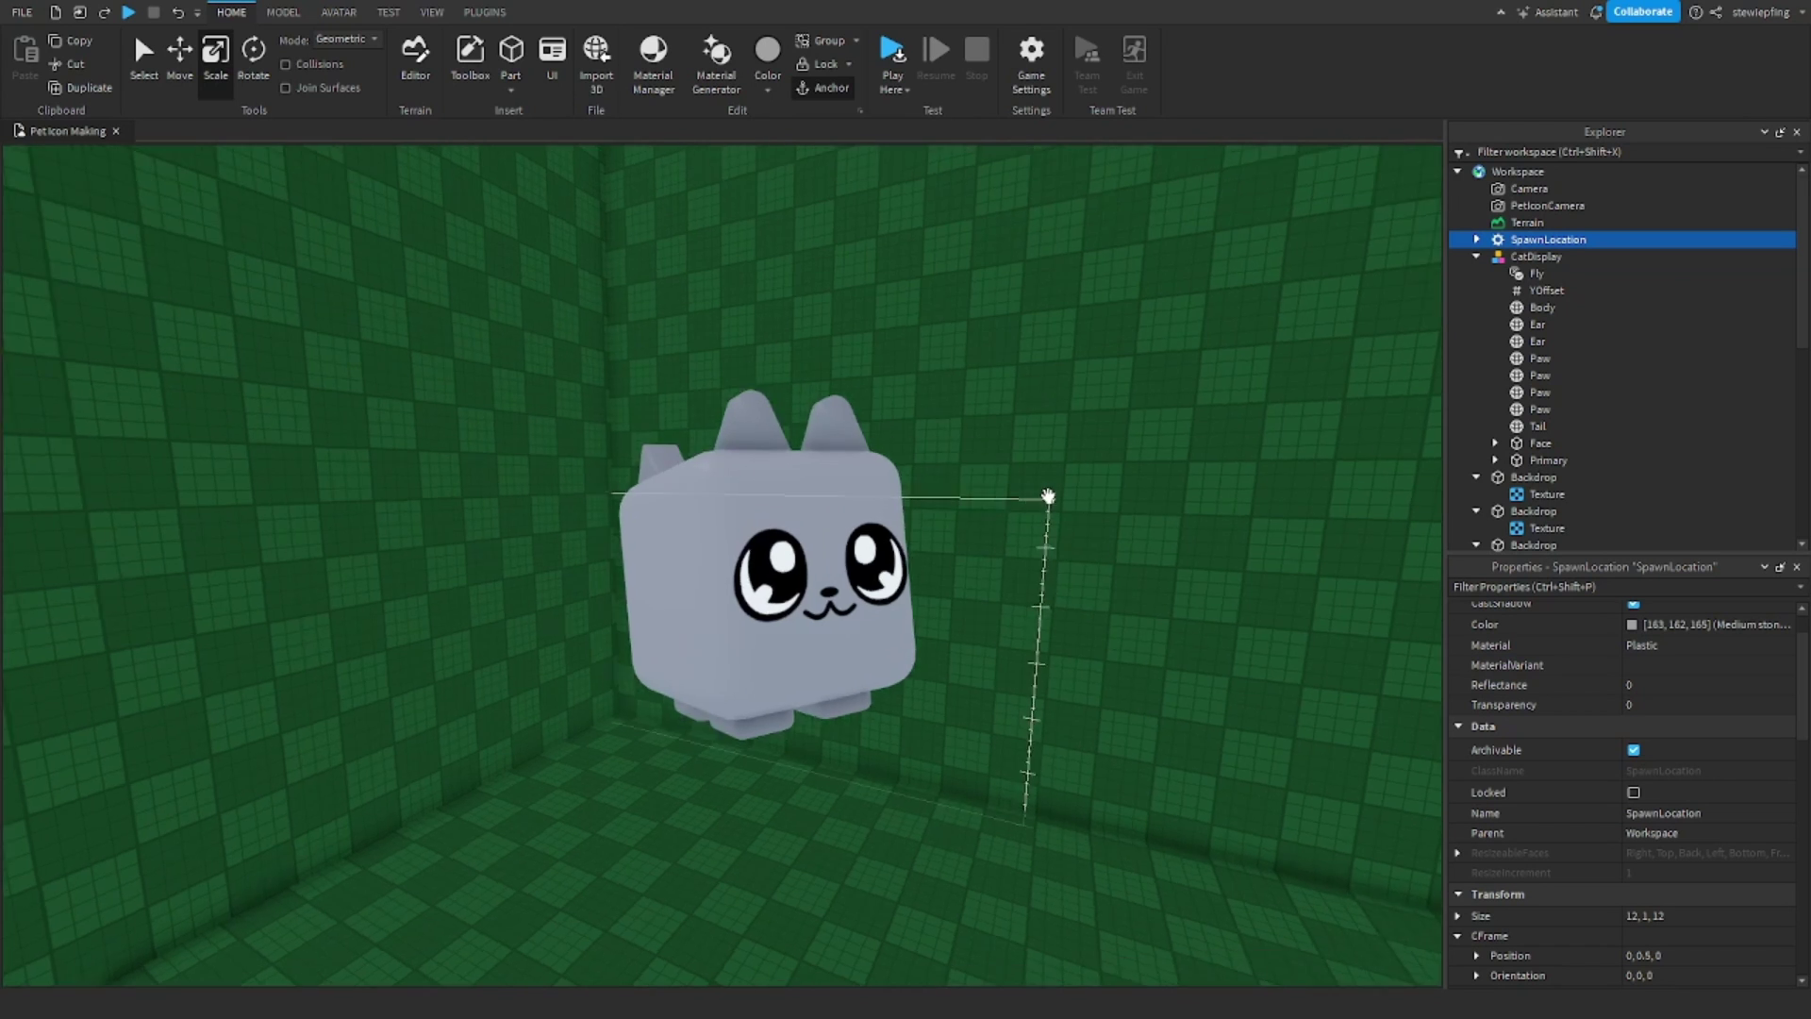
key(d)
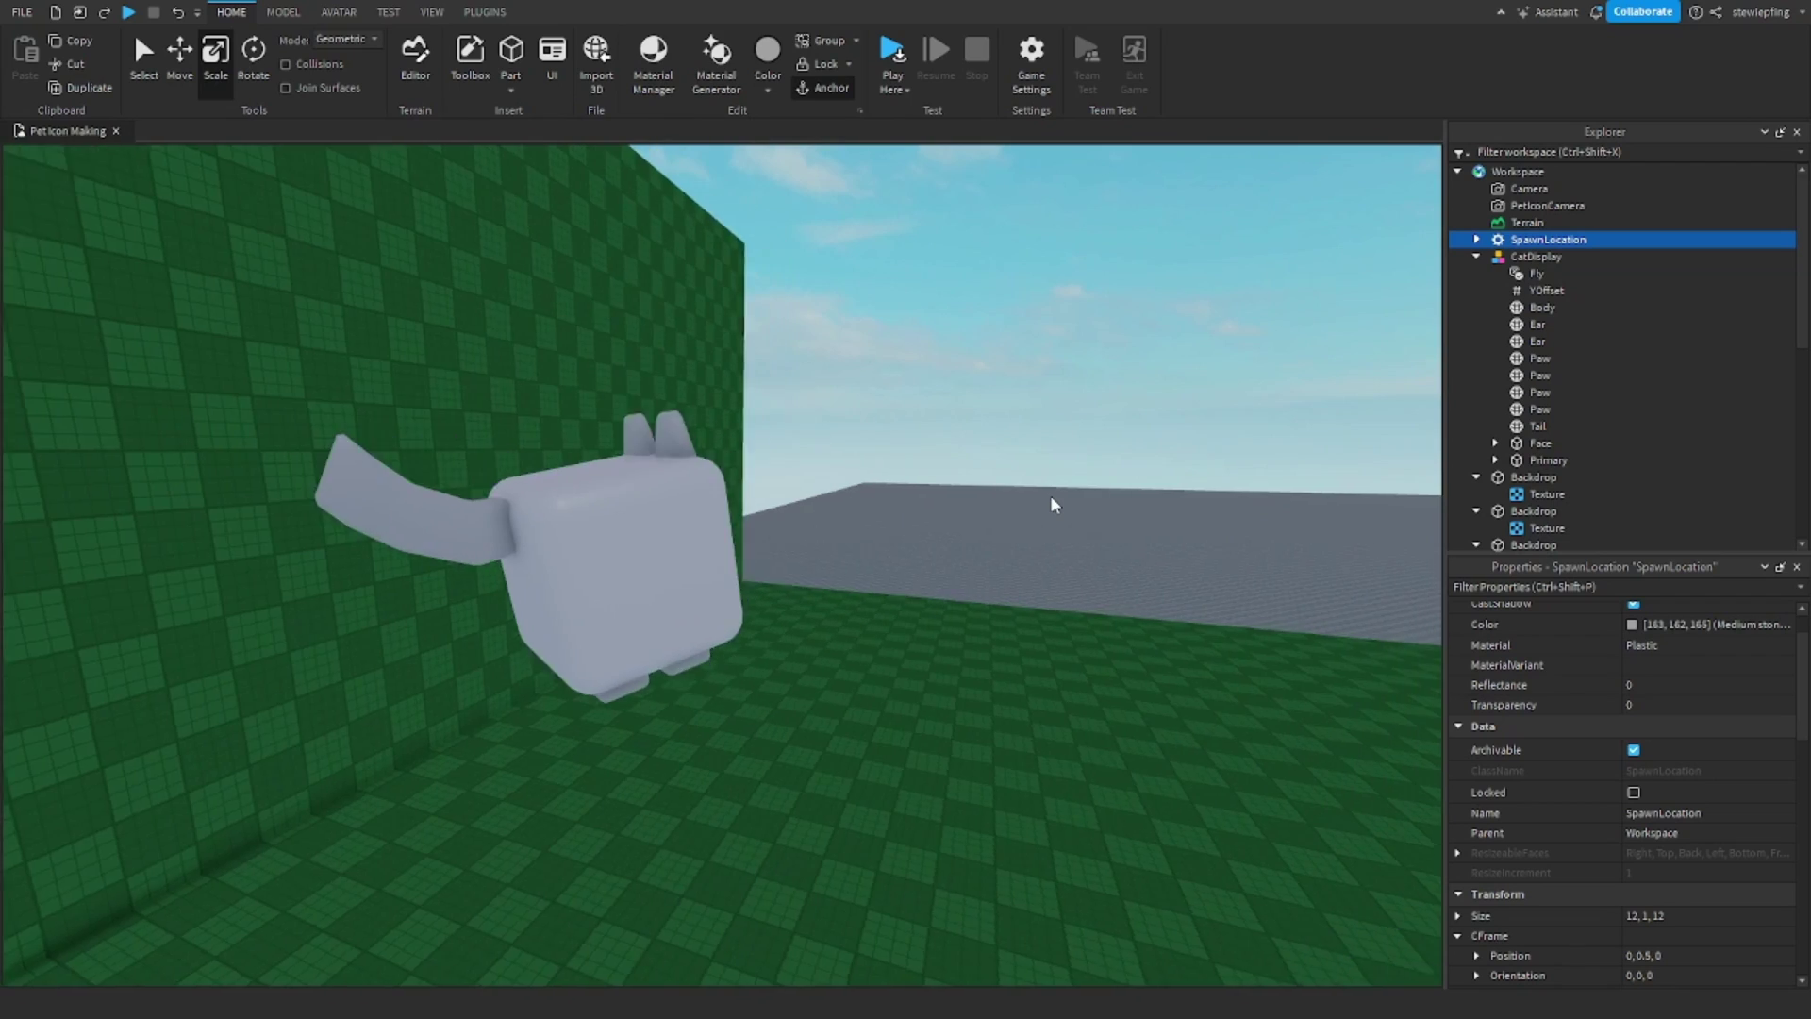
key(s)
key(a)
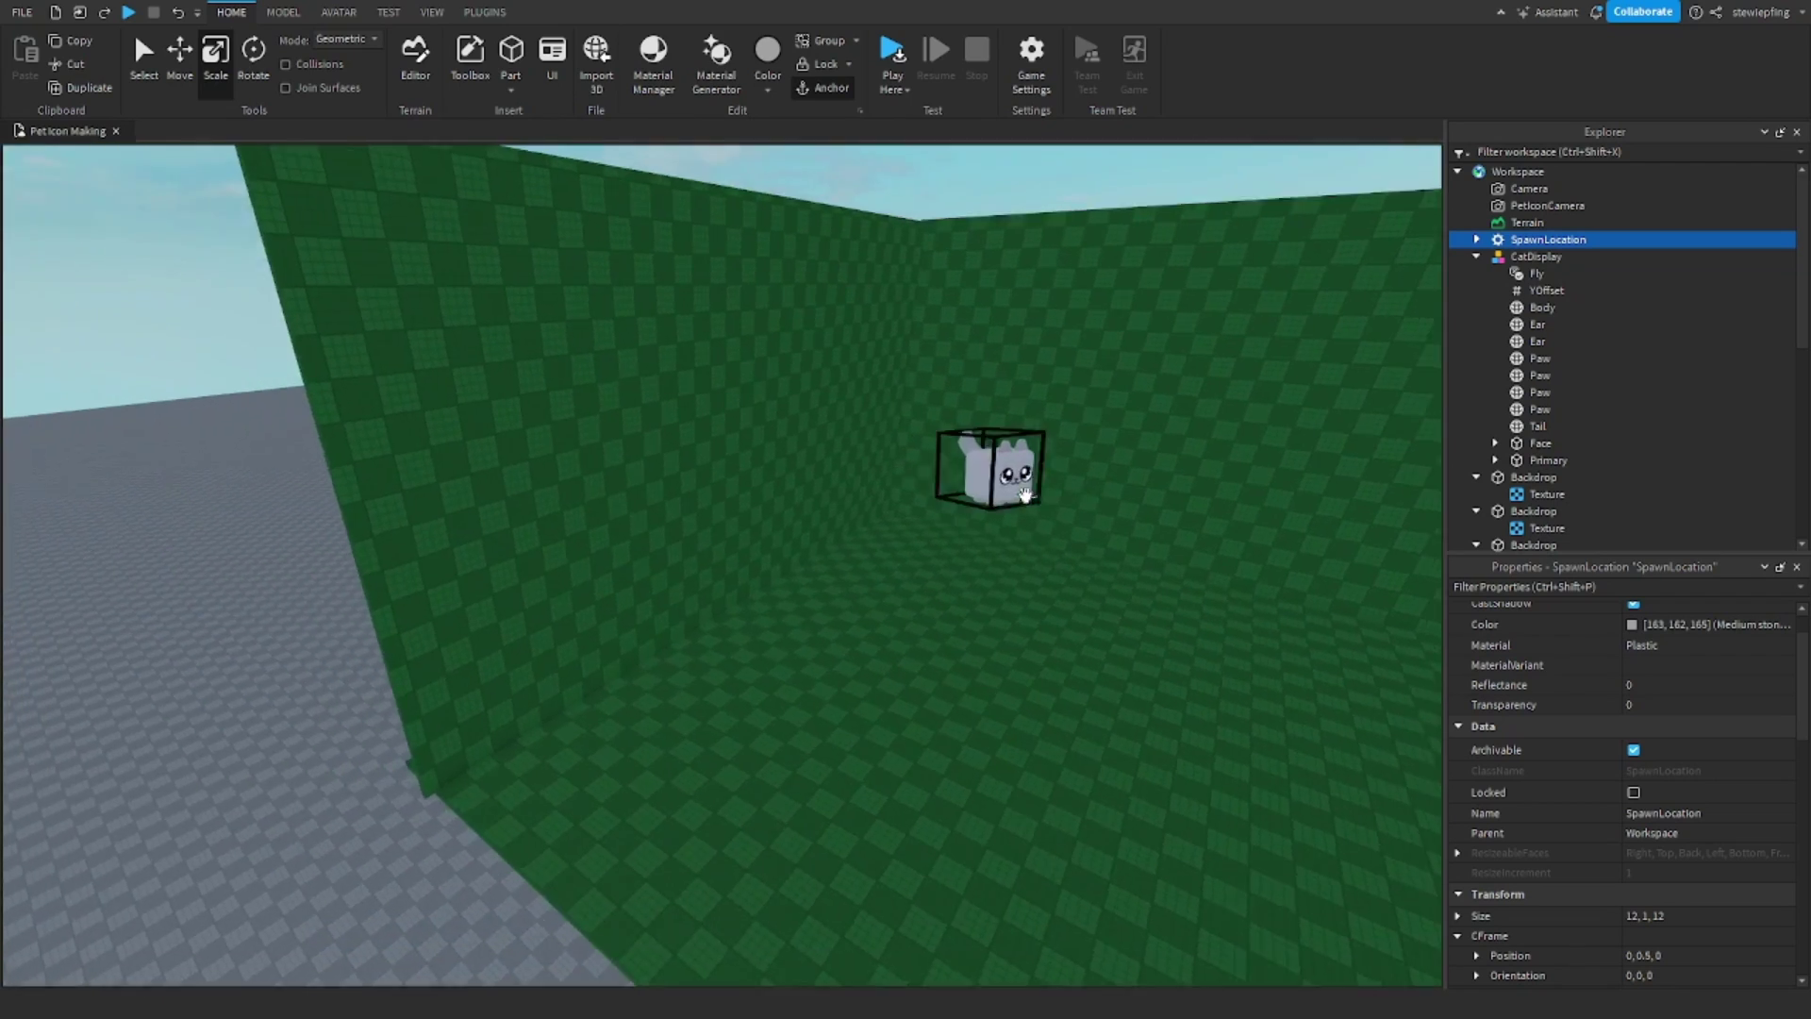
key(w)
click(1083, 481)
key(Delete)
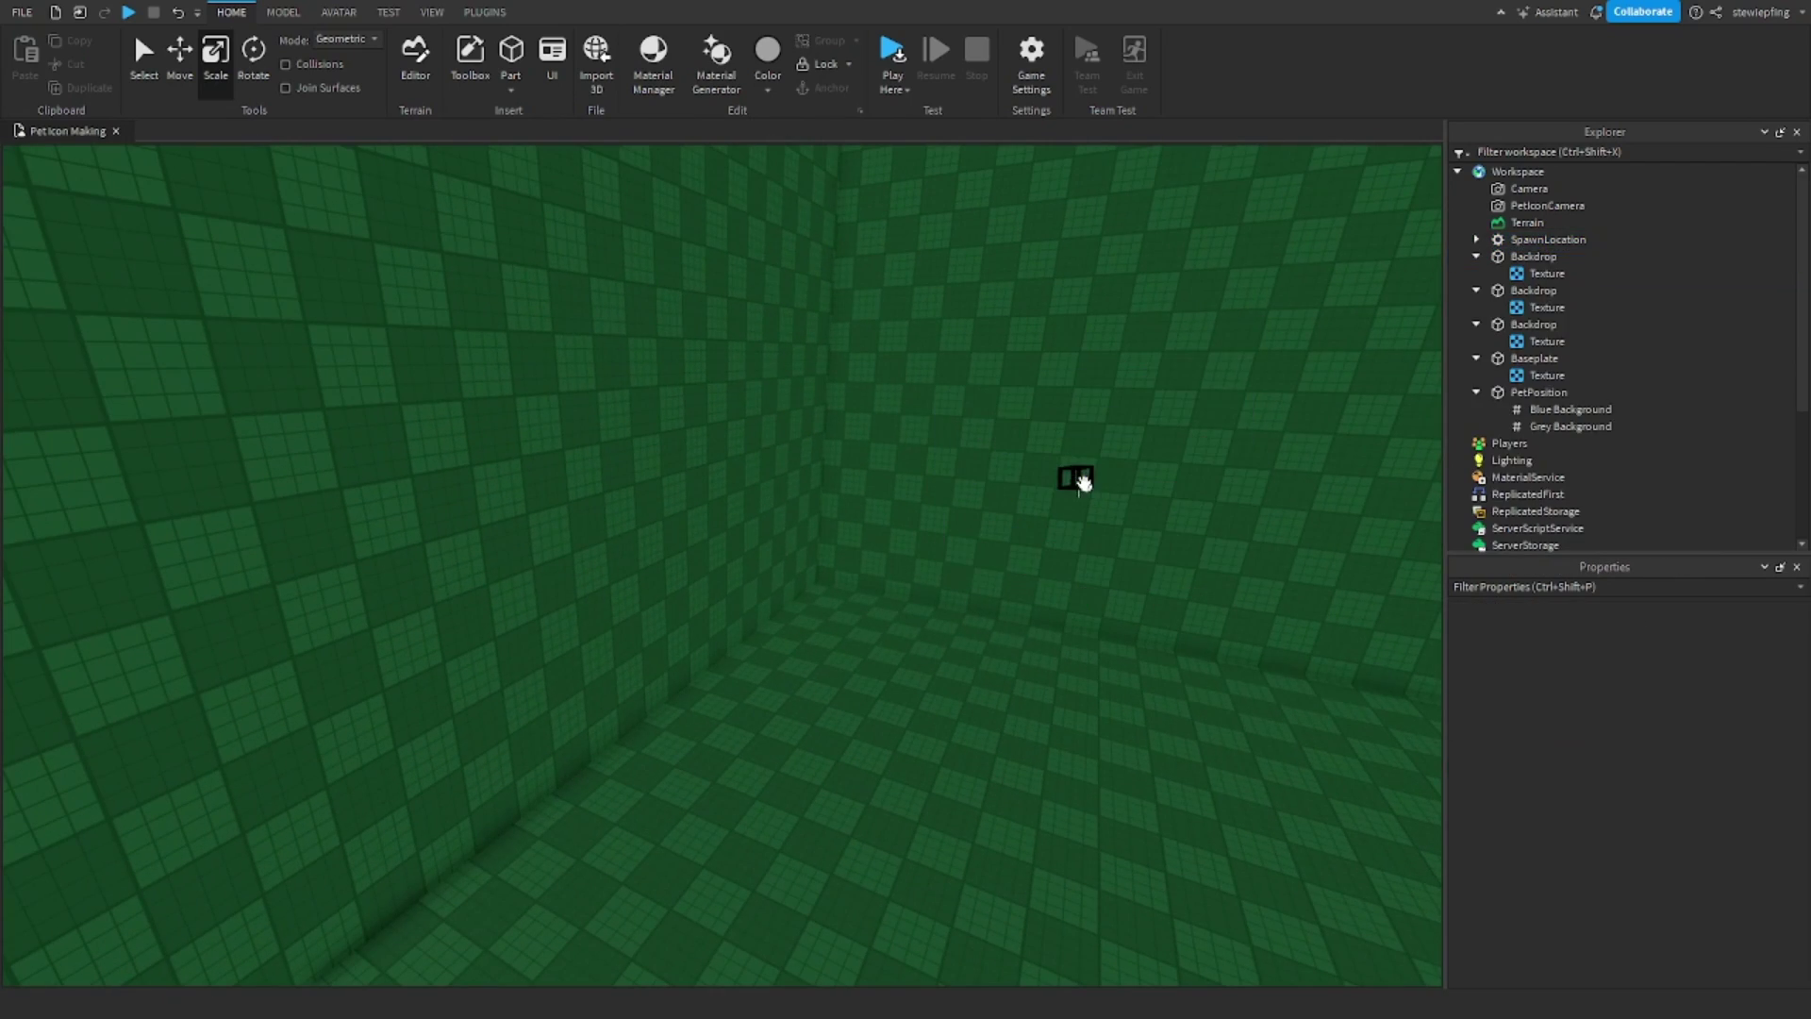
Delete the existing ScreenGui, including its ImageLabel and text, from StarterGui.
drag(1090, 484, 1152, 588)
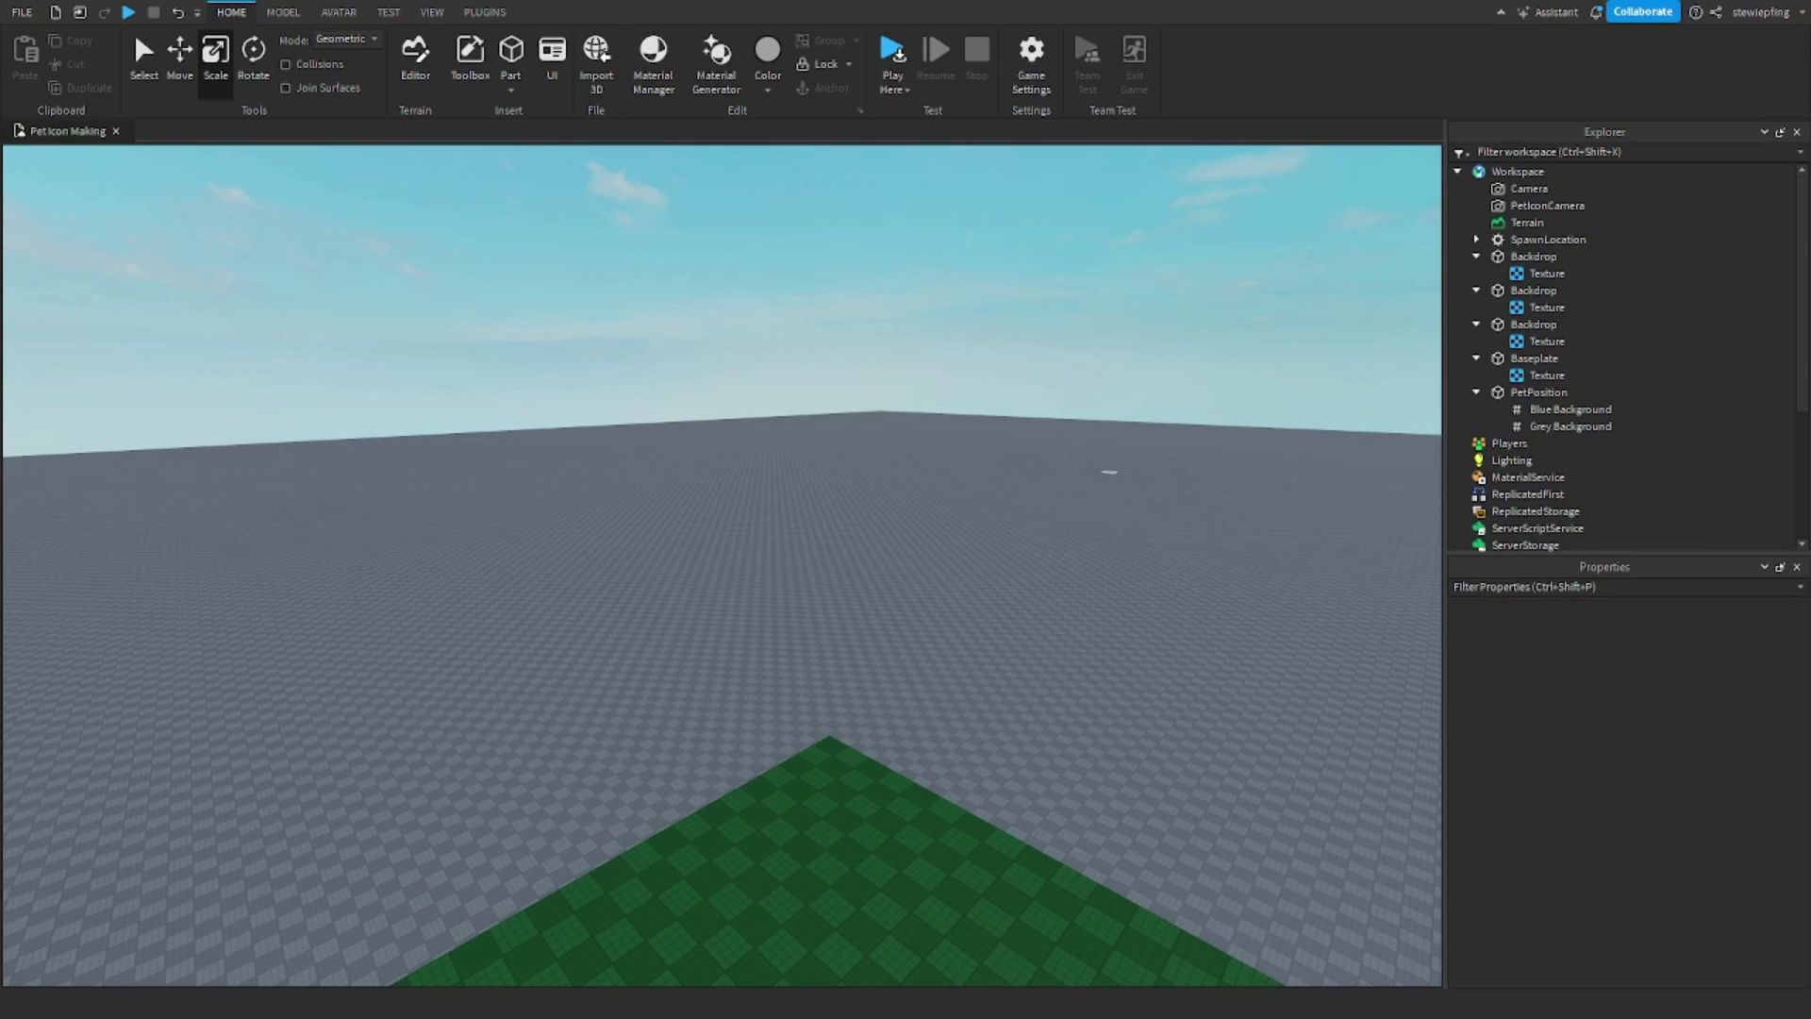
scroll(1626, 344, down, 4)
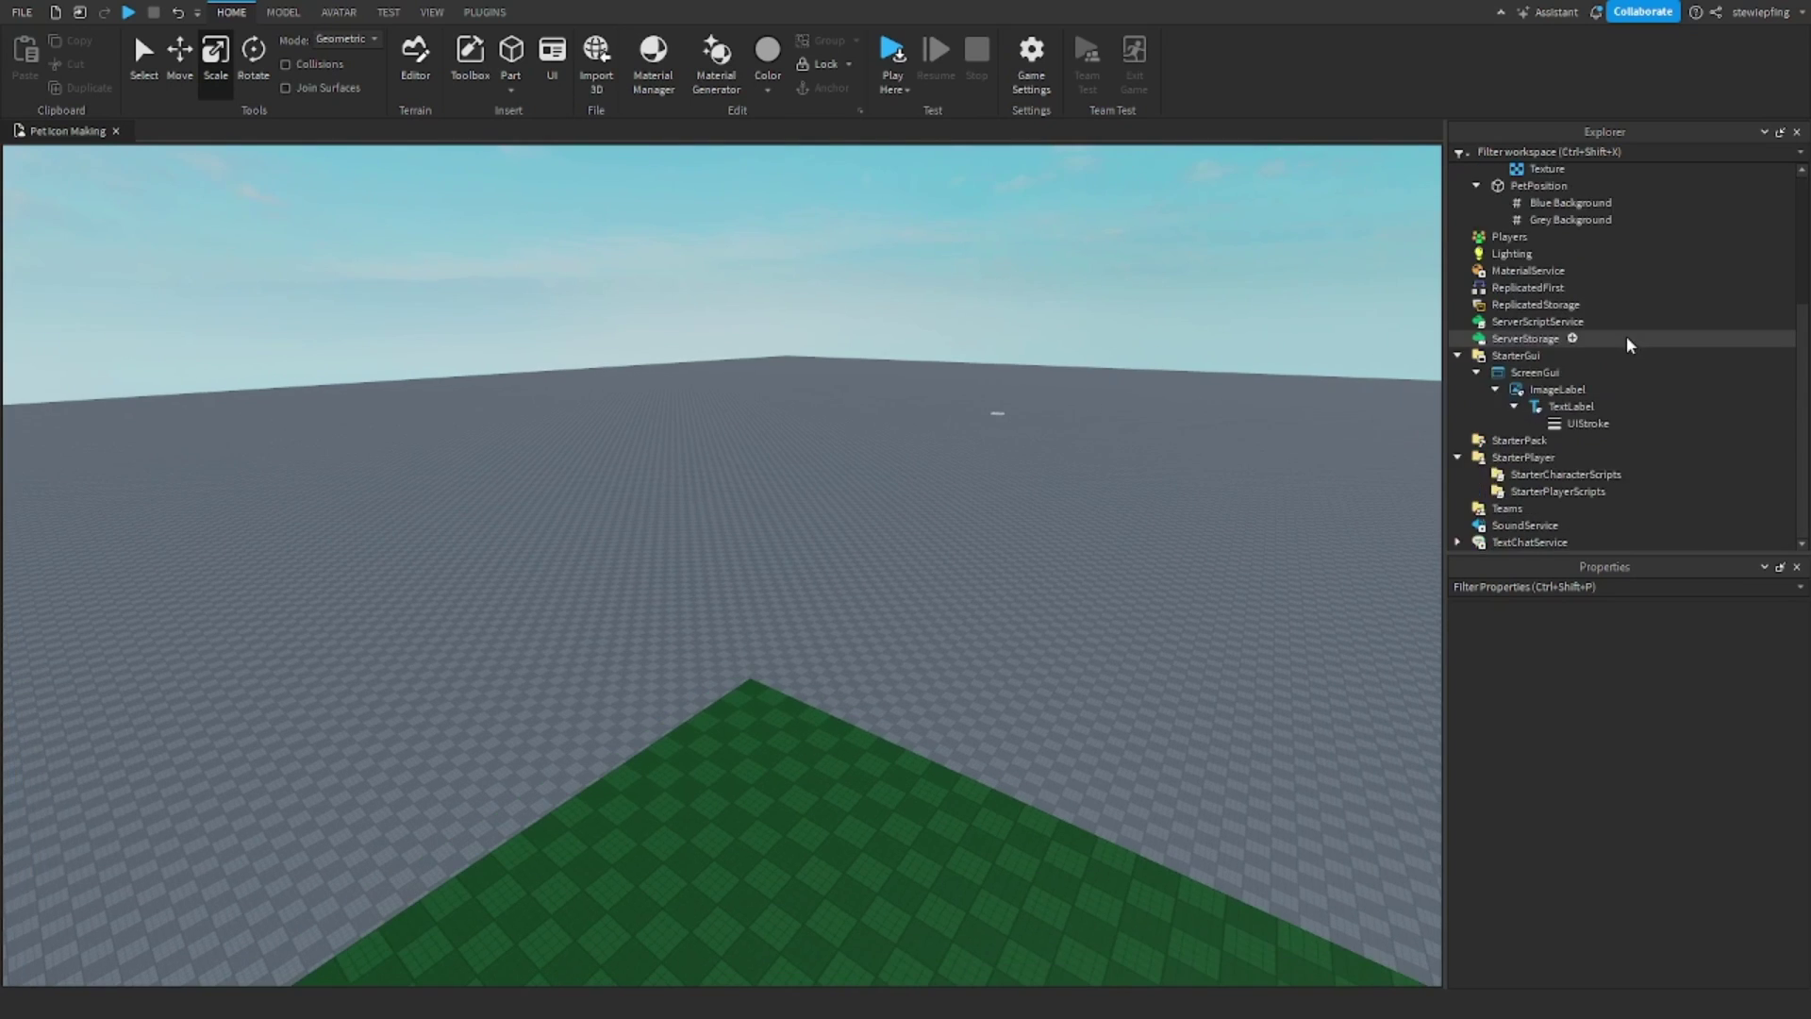
click(1534, 373)
click(1557, 390)
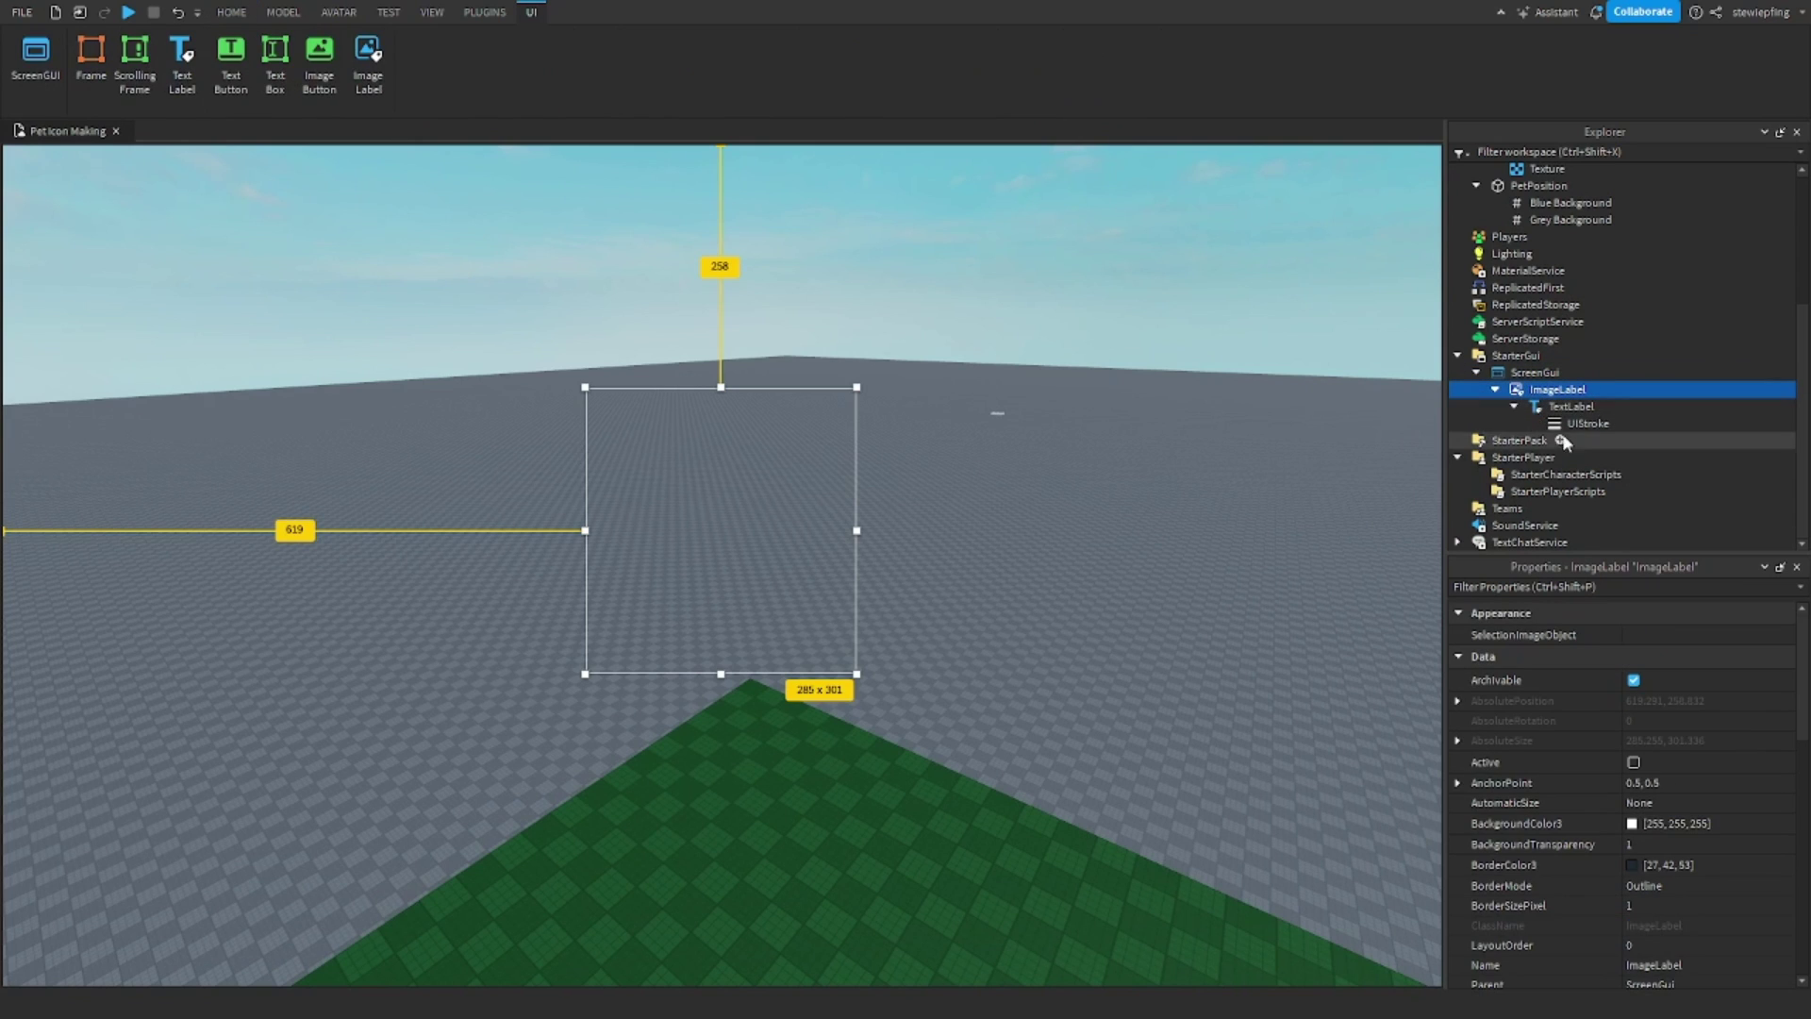
click(1536, 374)
key(Delete)
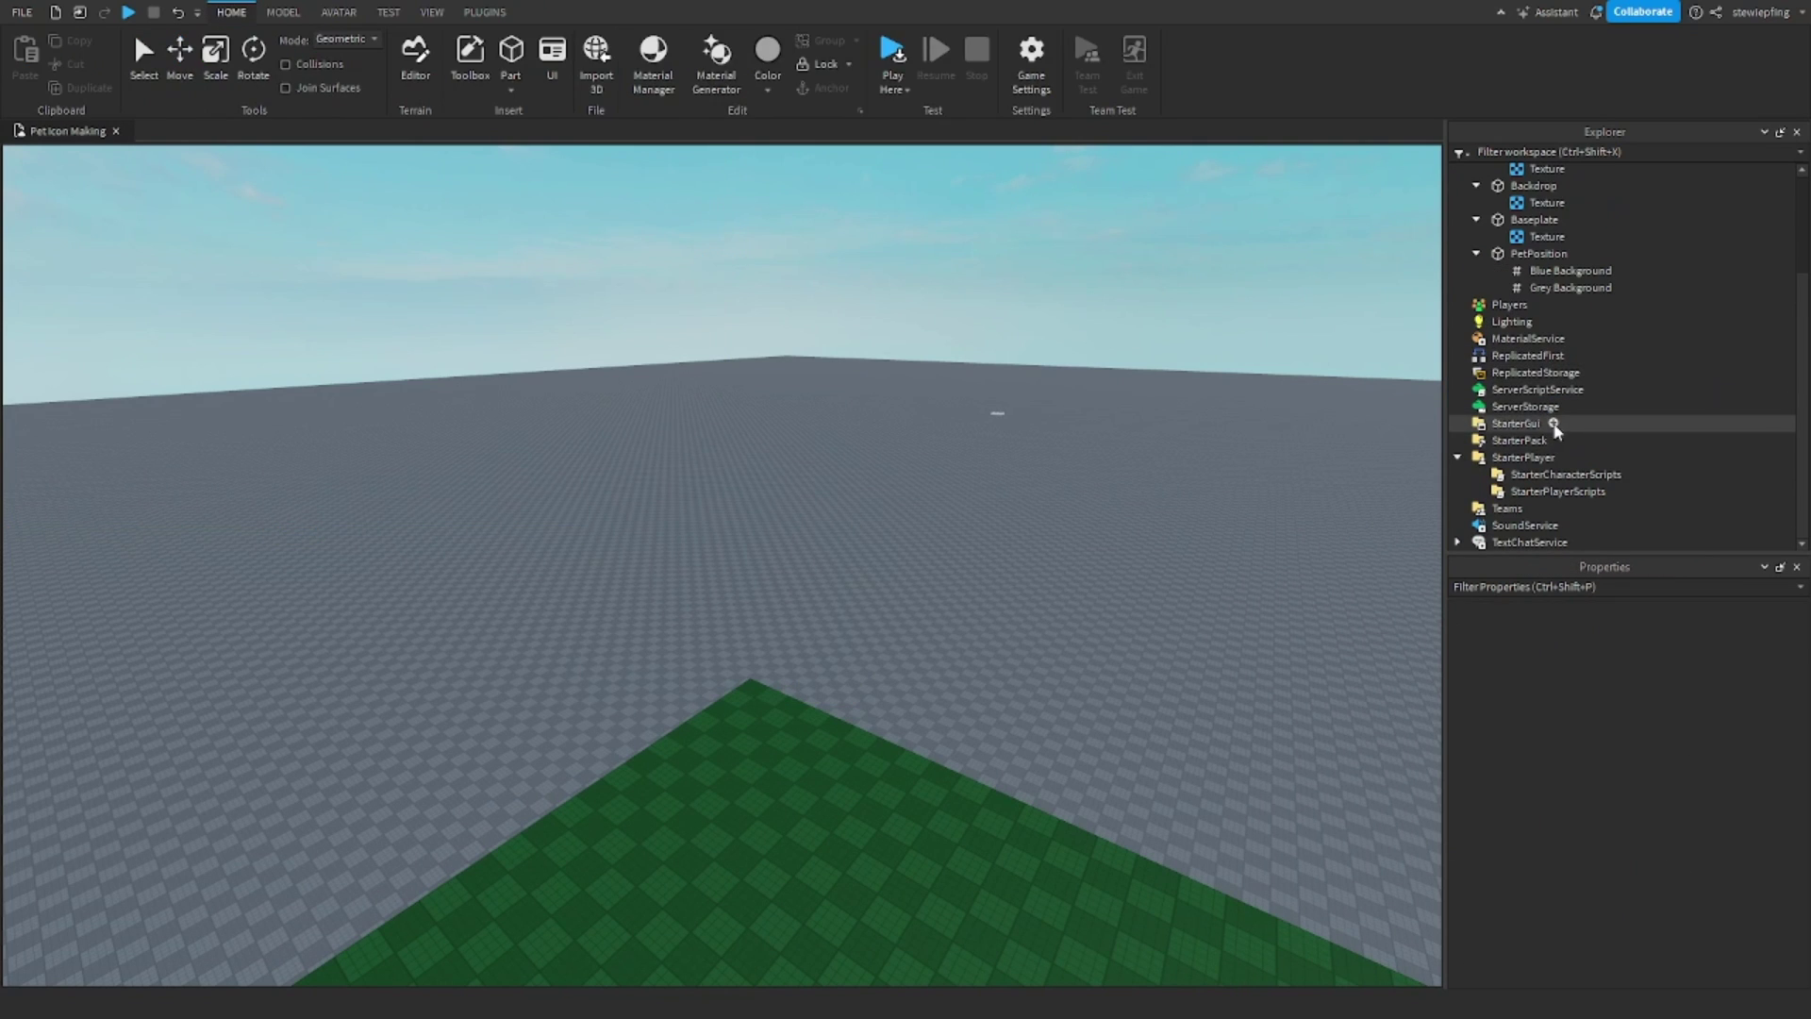
Add a new ScreenGui with an ImageLabel to StarterGui and move the label near the middle of the viewport.
double_click(1554, 426)
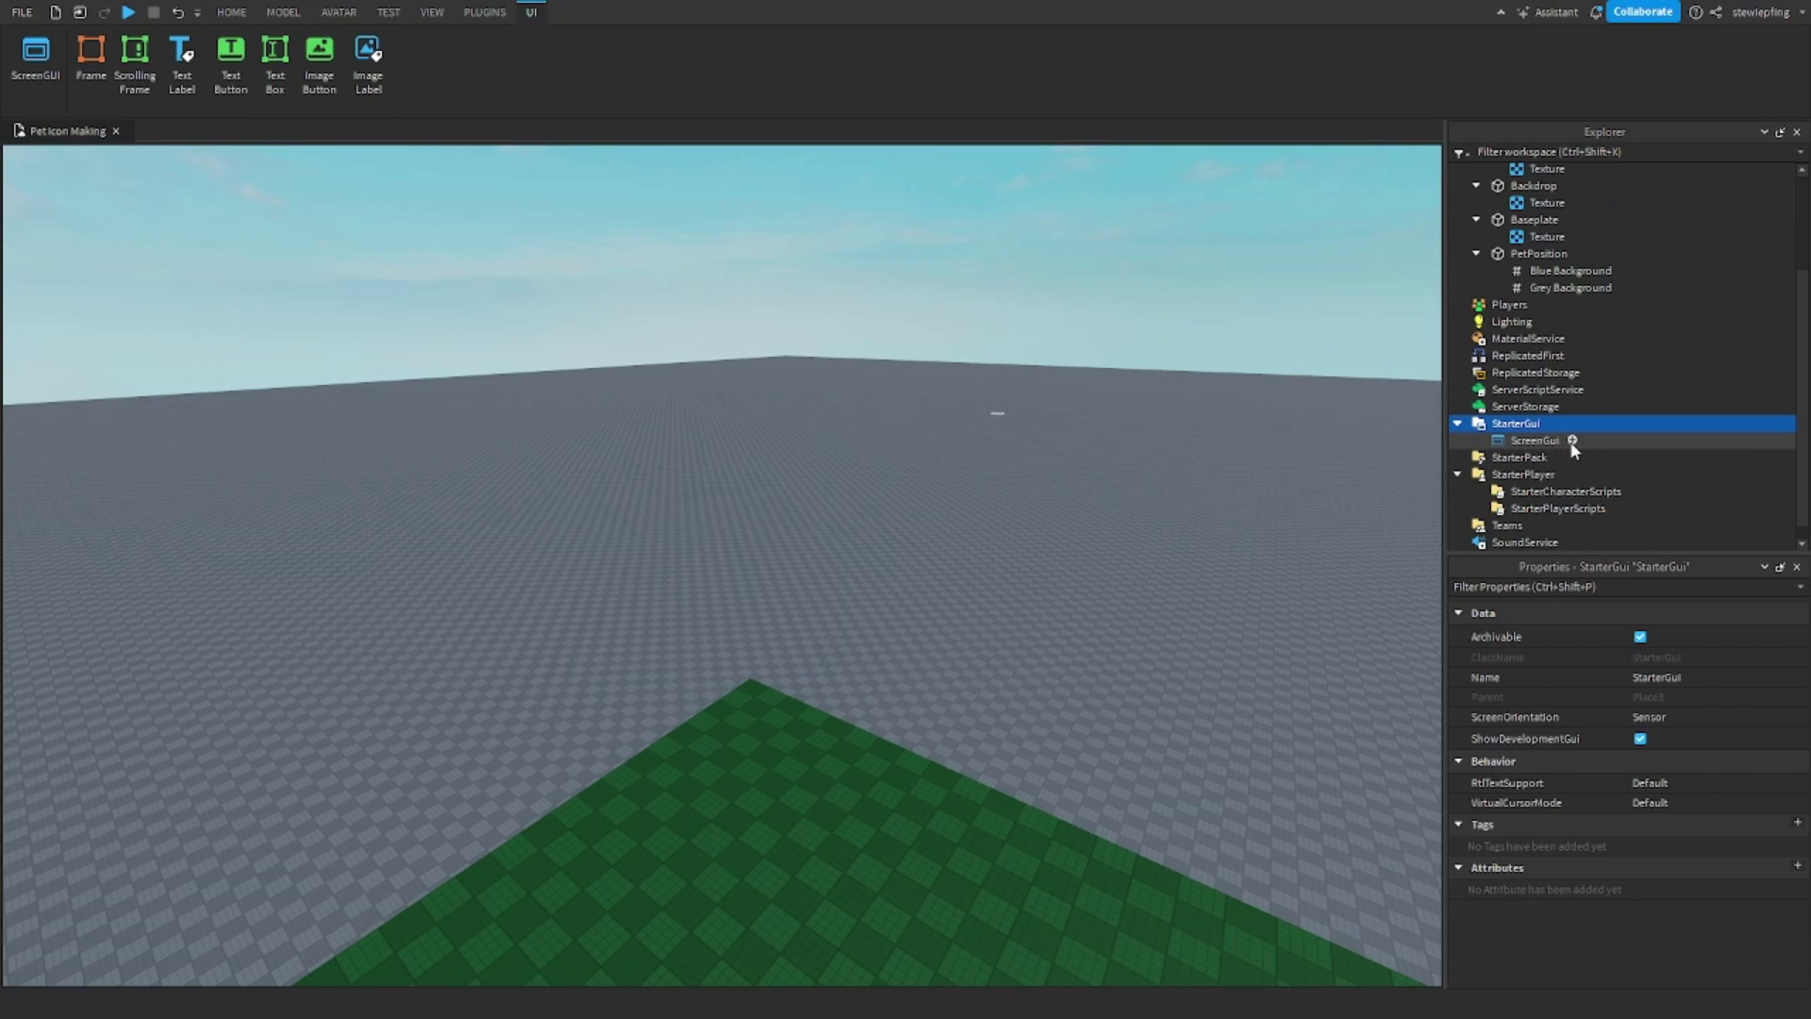
click(1566, 443)
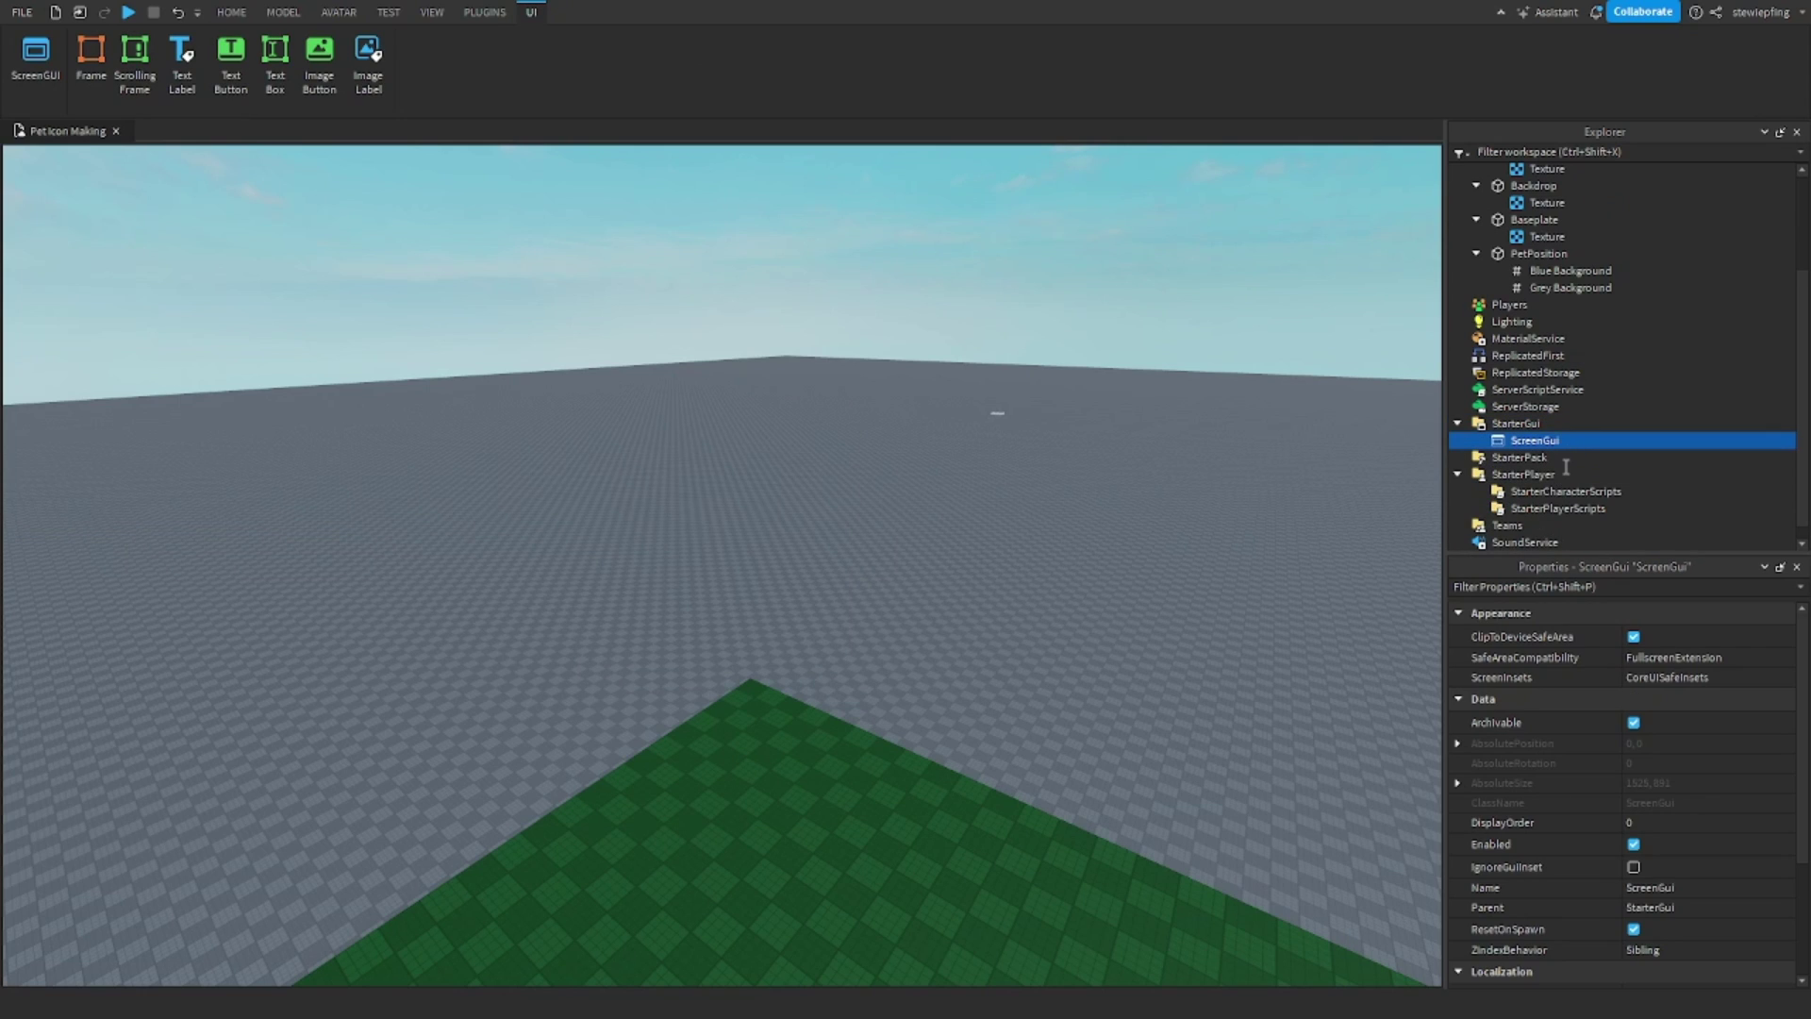
key(Return)
click(1541, 461)
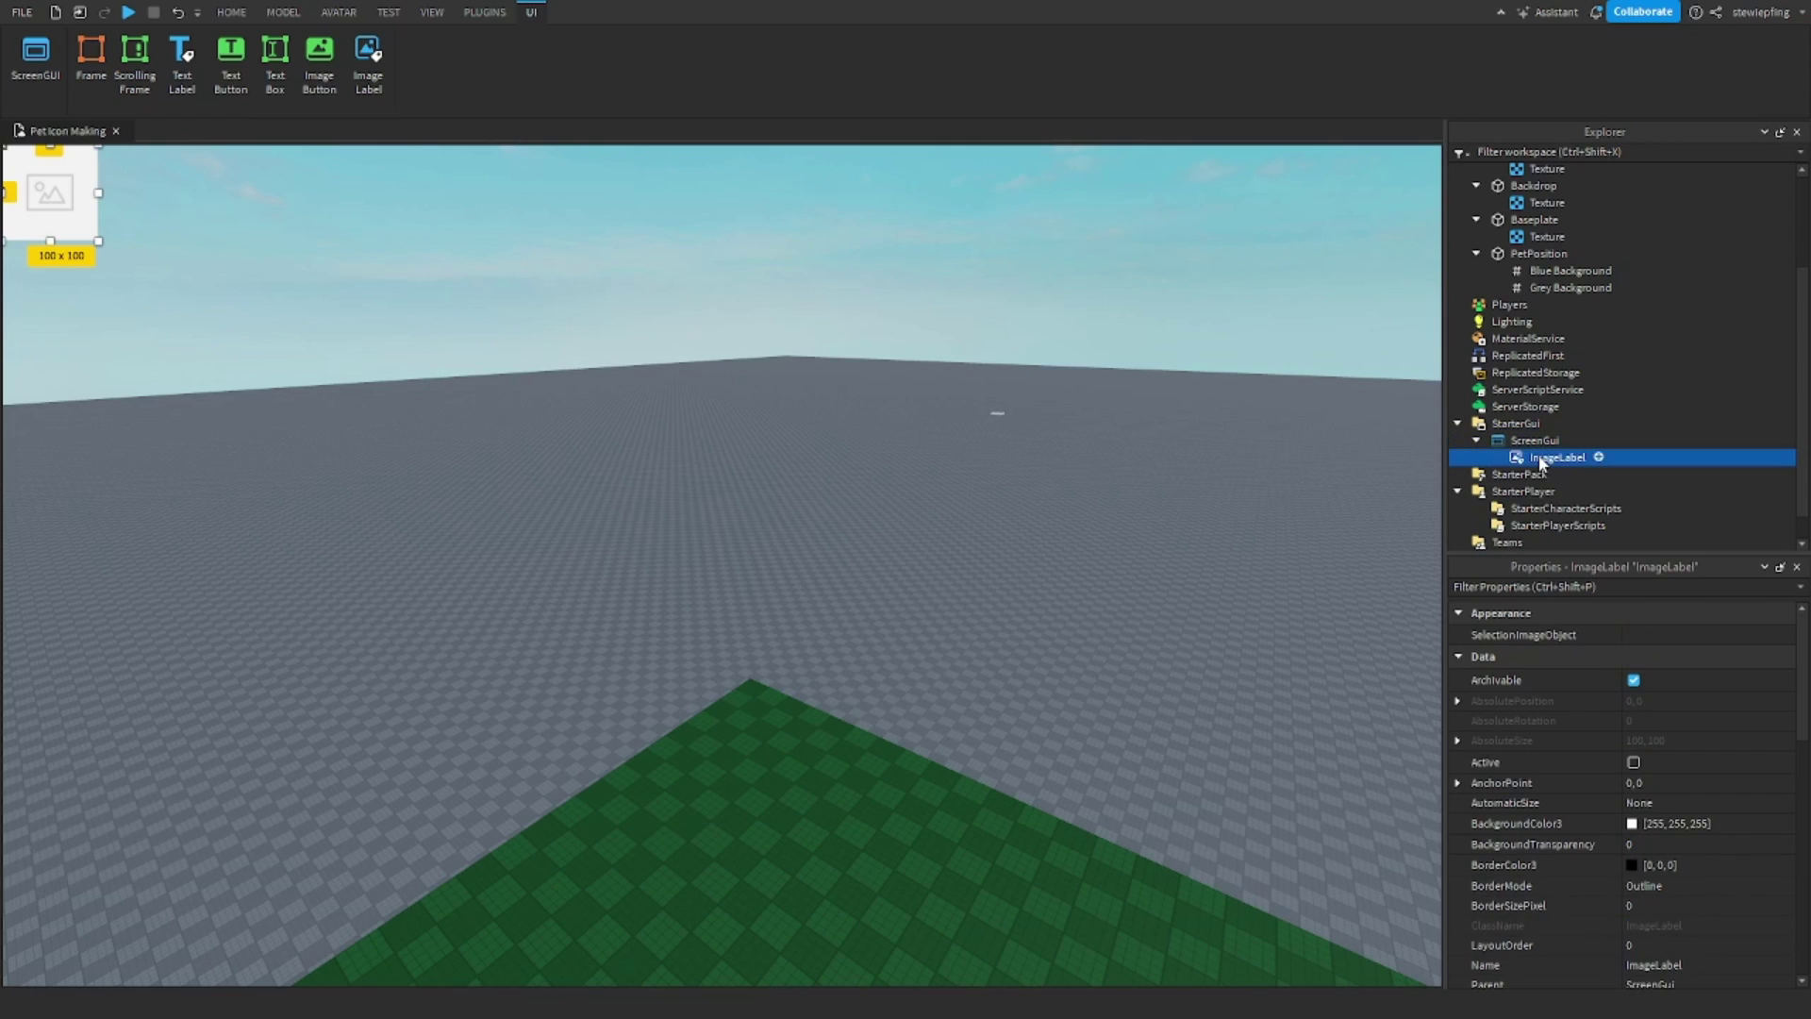
drag(91, 183, 964, 636)
Set the ImageLabel's AnchorPoint to 0.5, 0.5 and convert it with the Offset to scale plugin.
click(1634, 783)
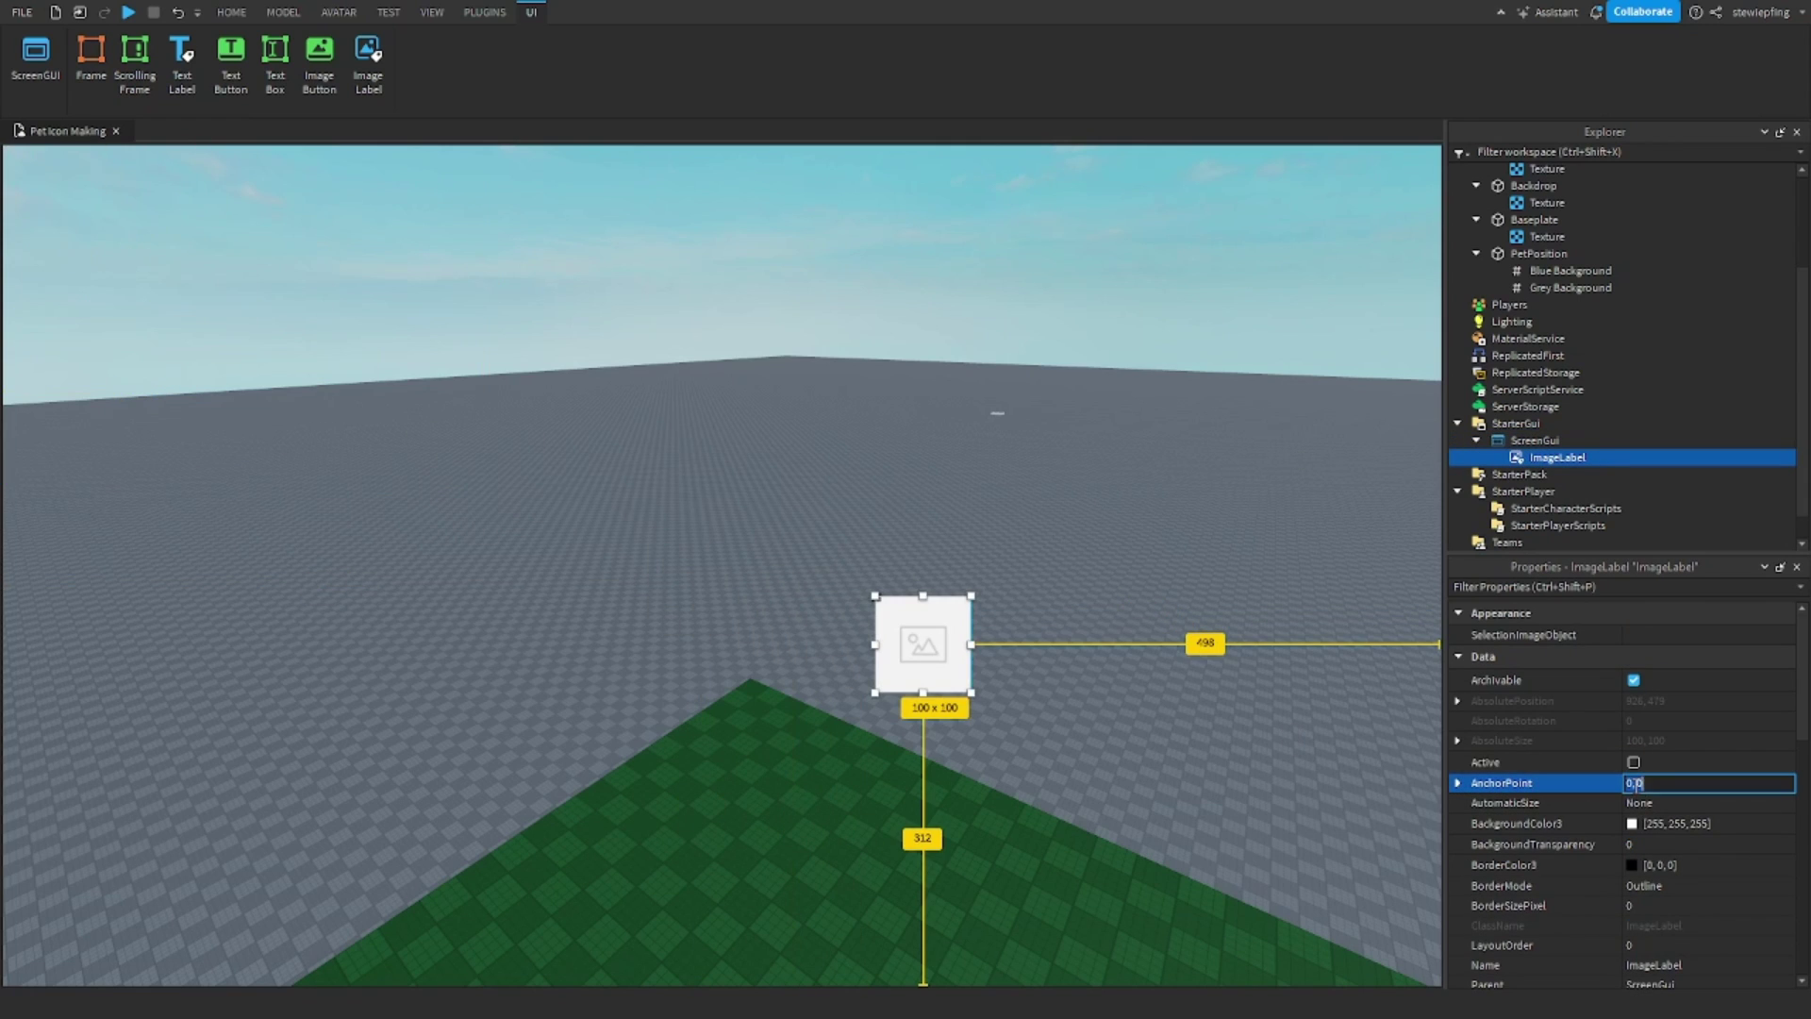
text(0.5, 0.5)
key(Return)
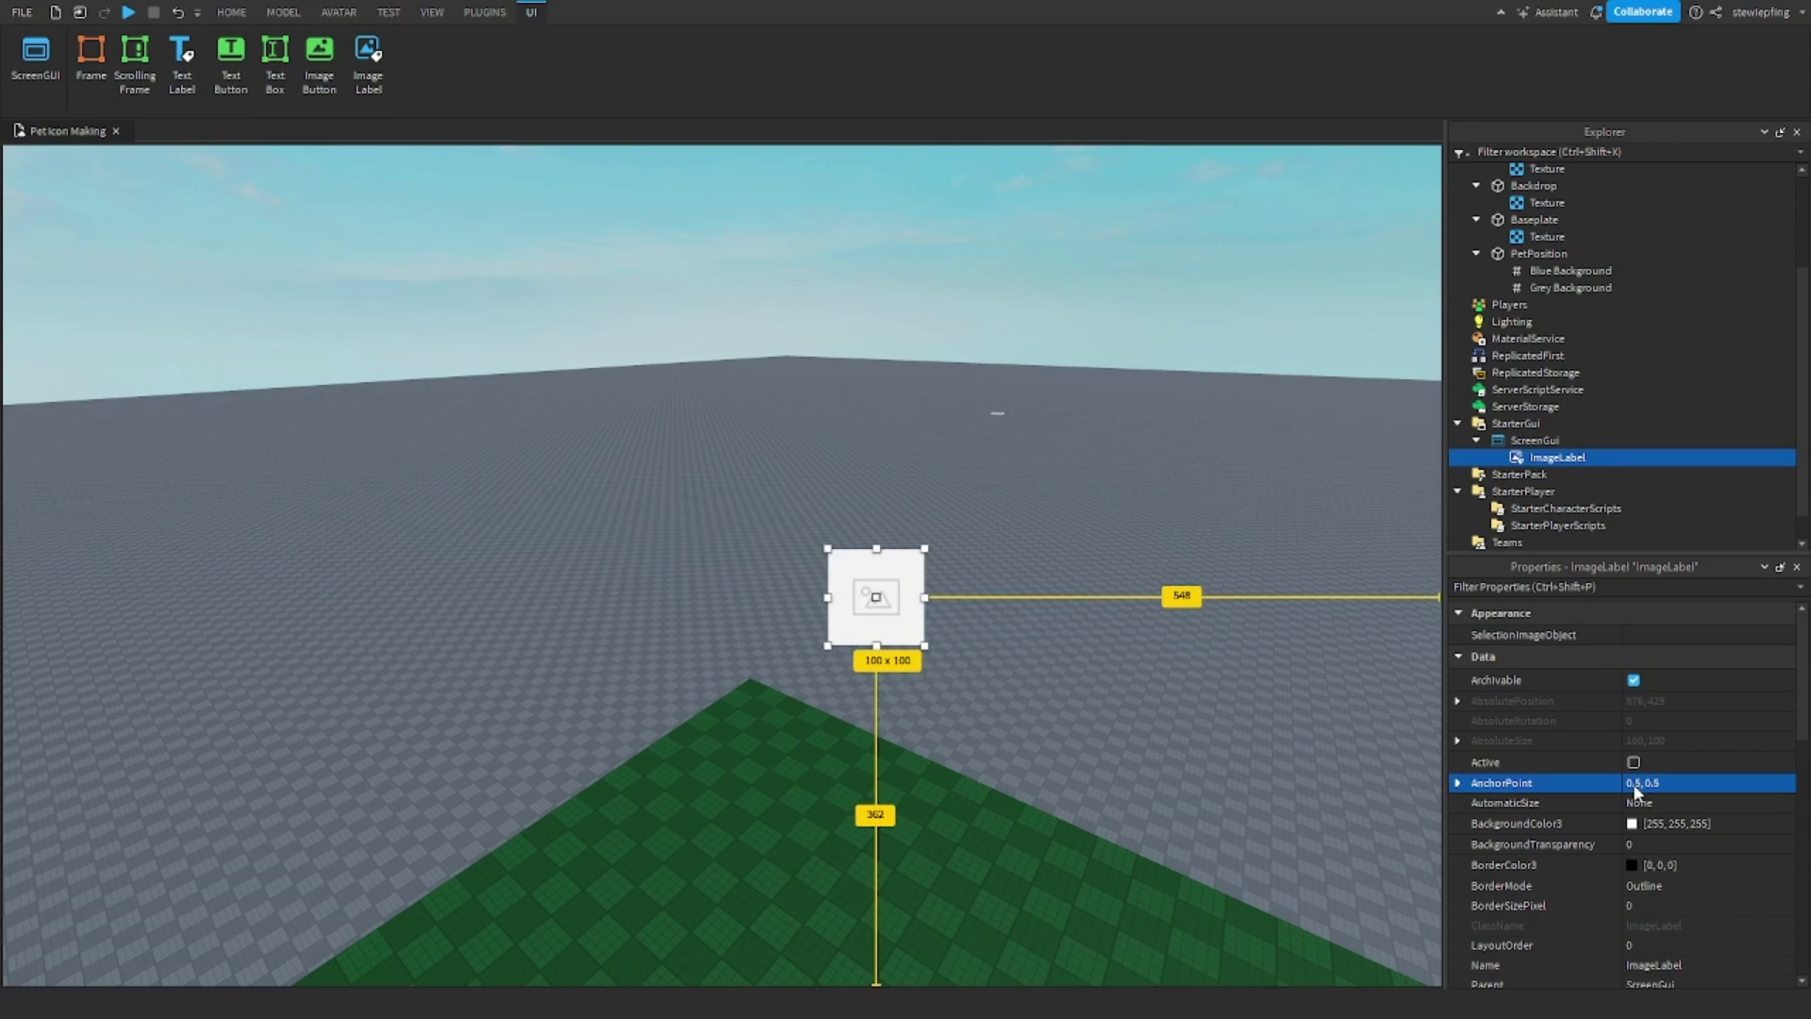
click(485, 12)
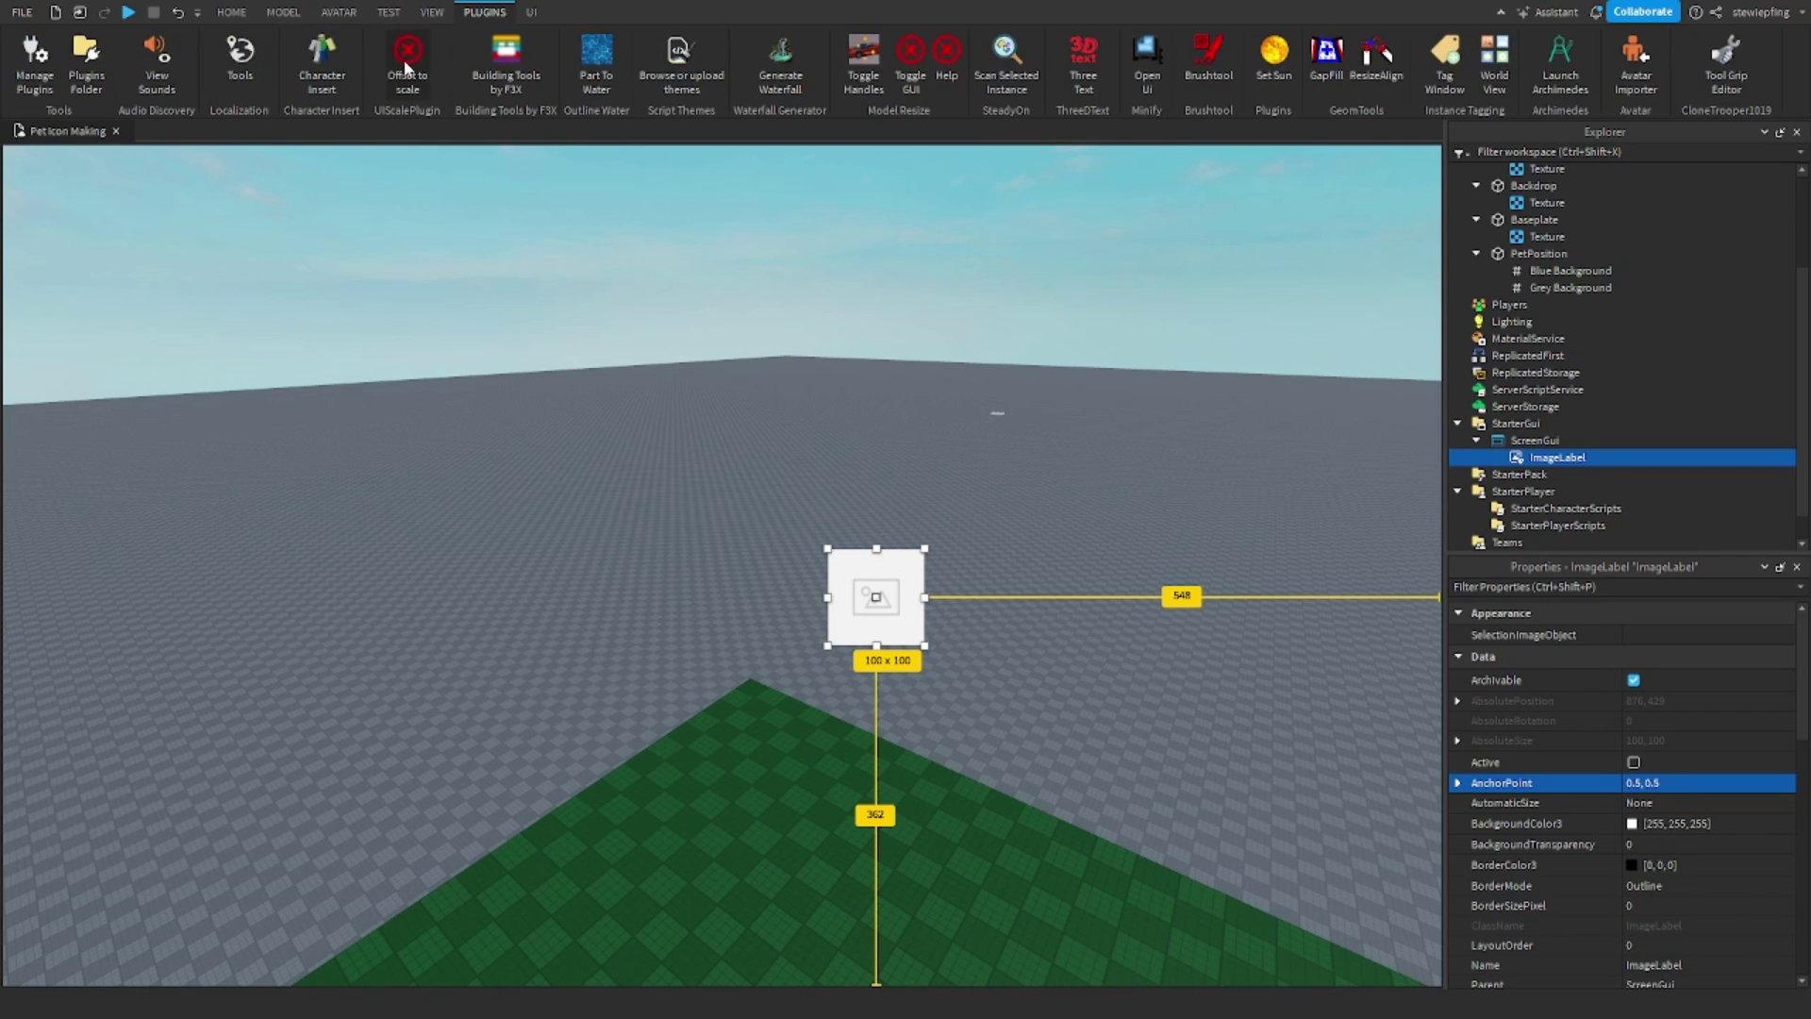
Set the ImageLabel's BackgroundTransparency to 1 and paste the uploaded cat icon's asset ID as its Image.
click(1680, 845)
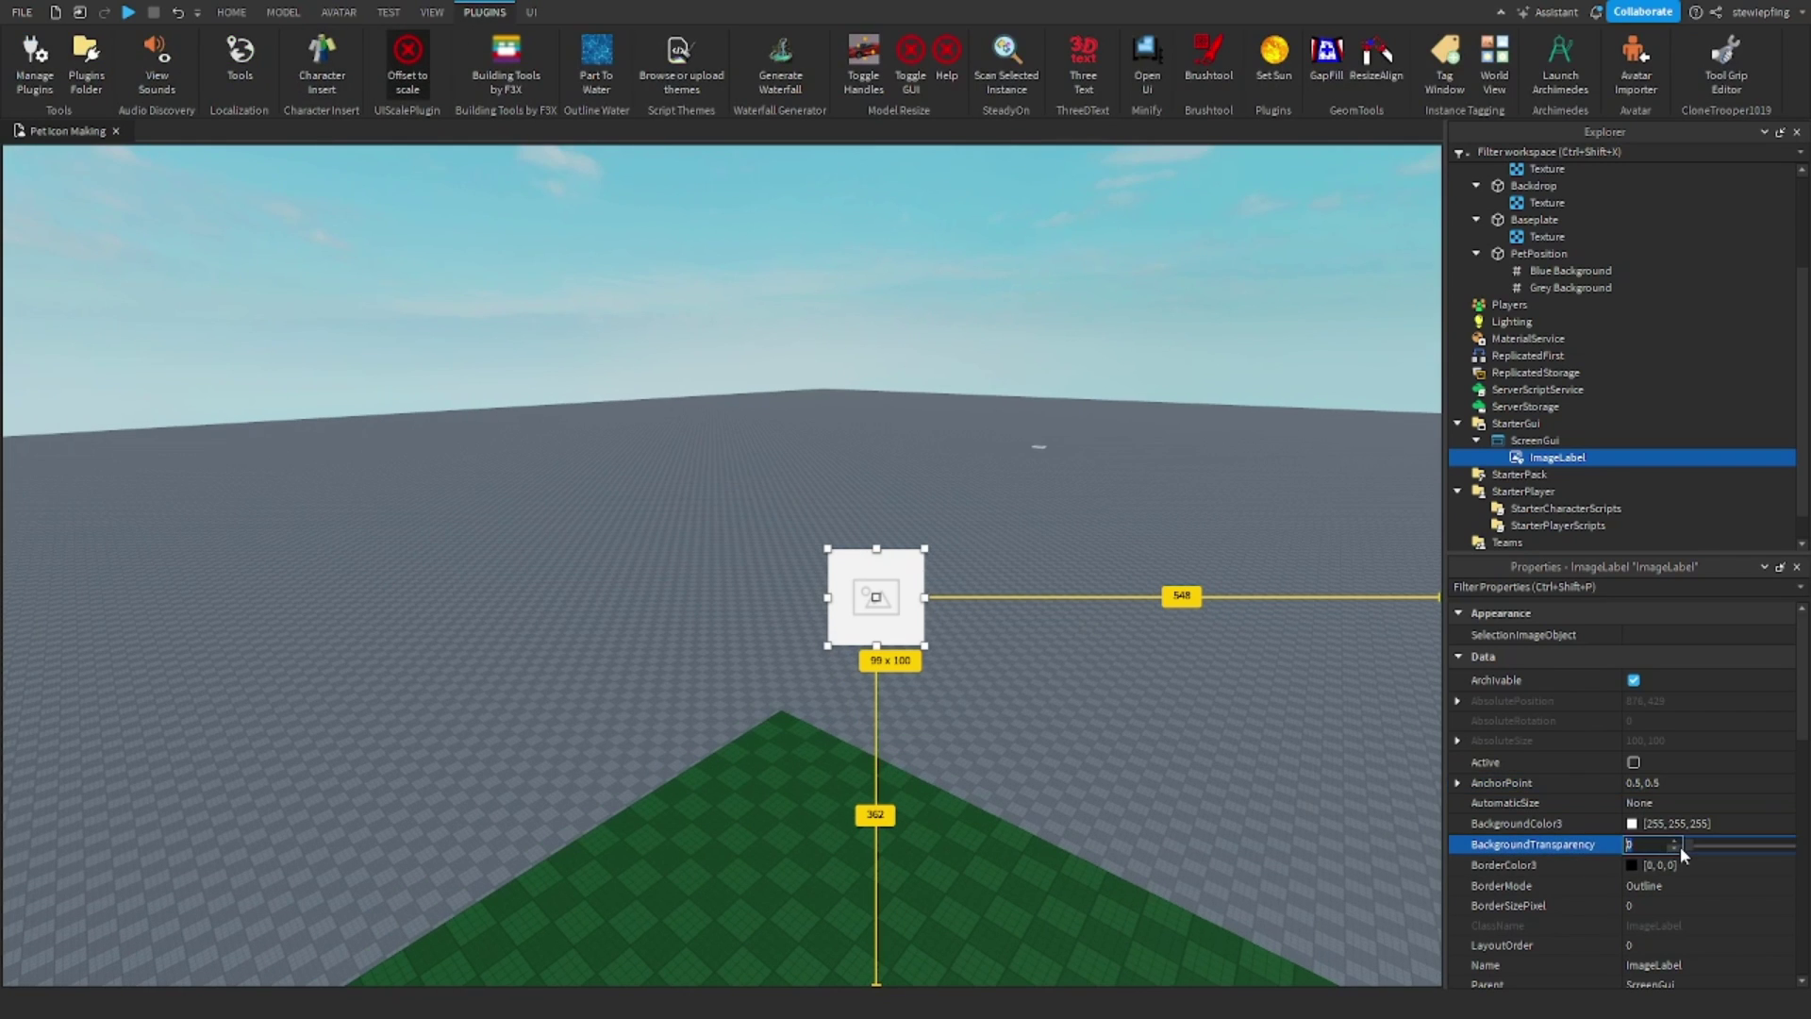
scroll(1679, 847, down, 5)
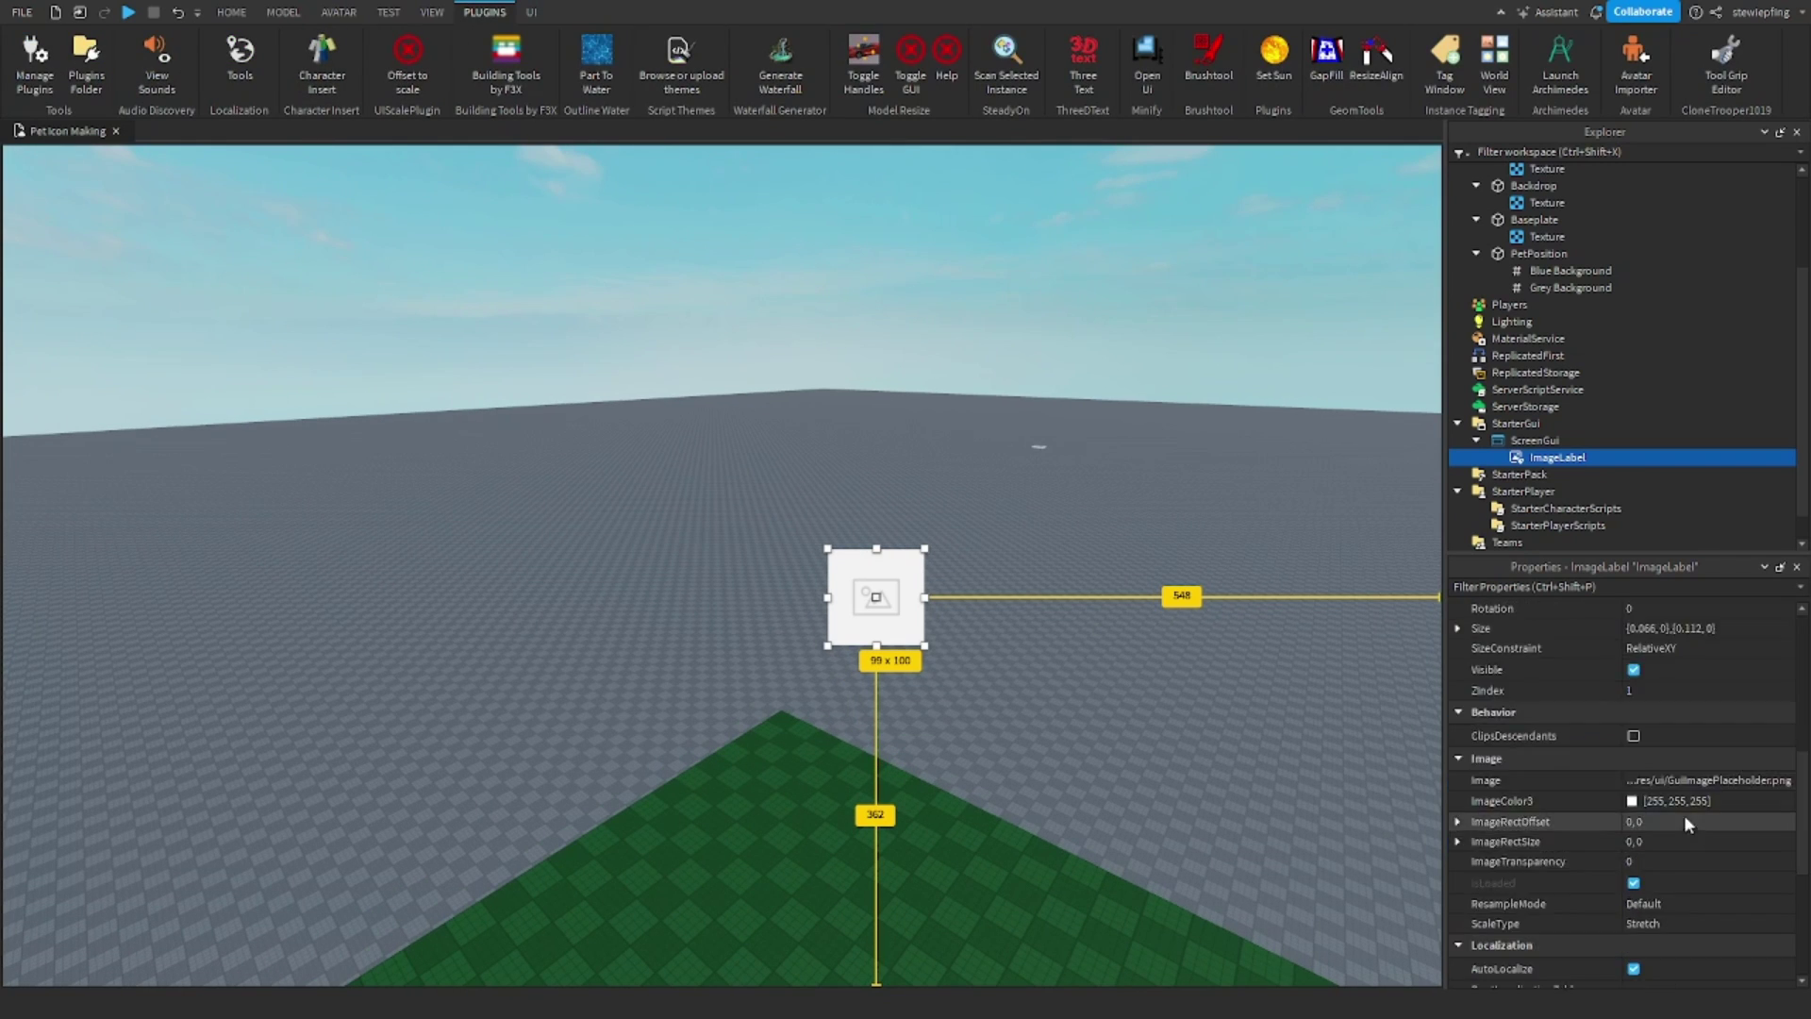
click(1680, 780)
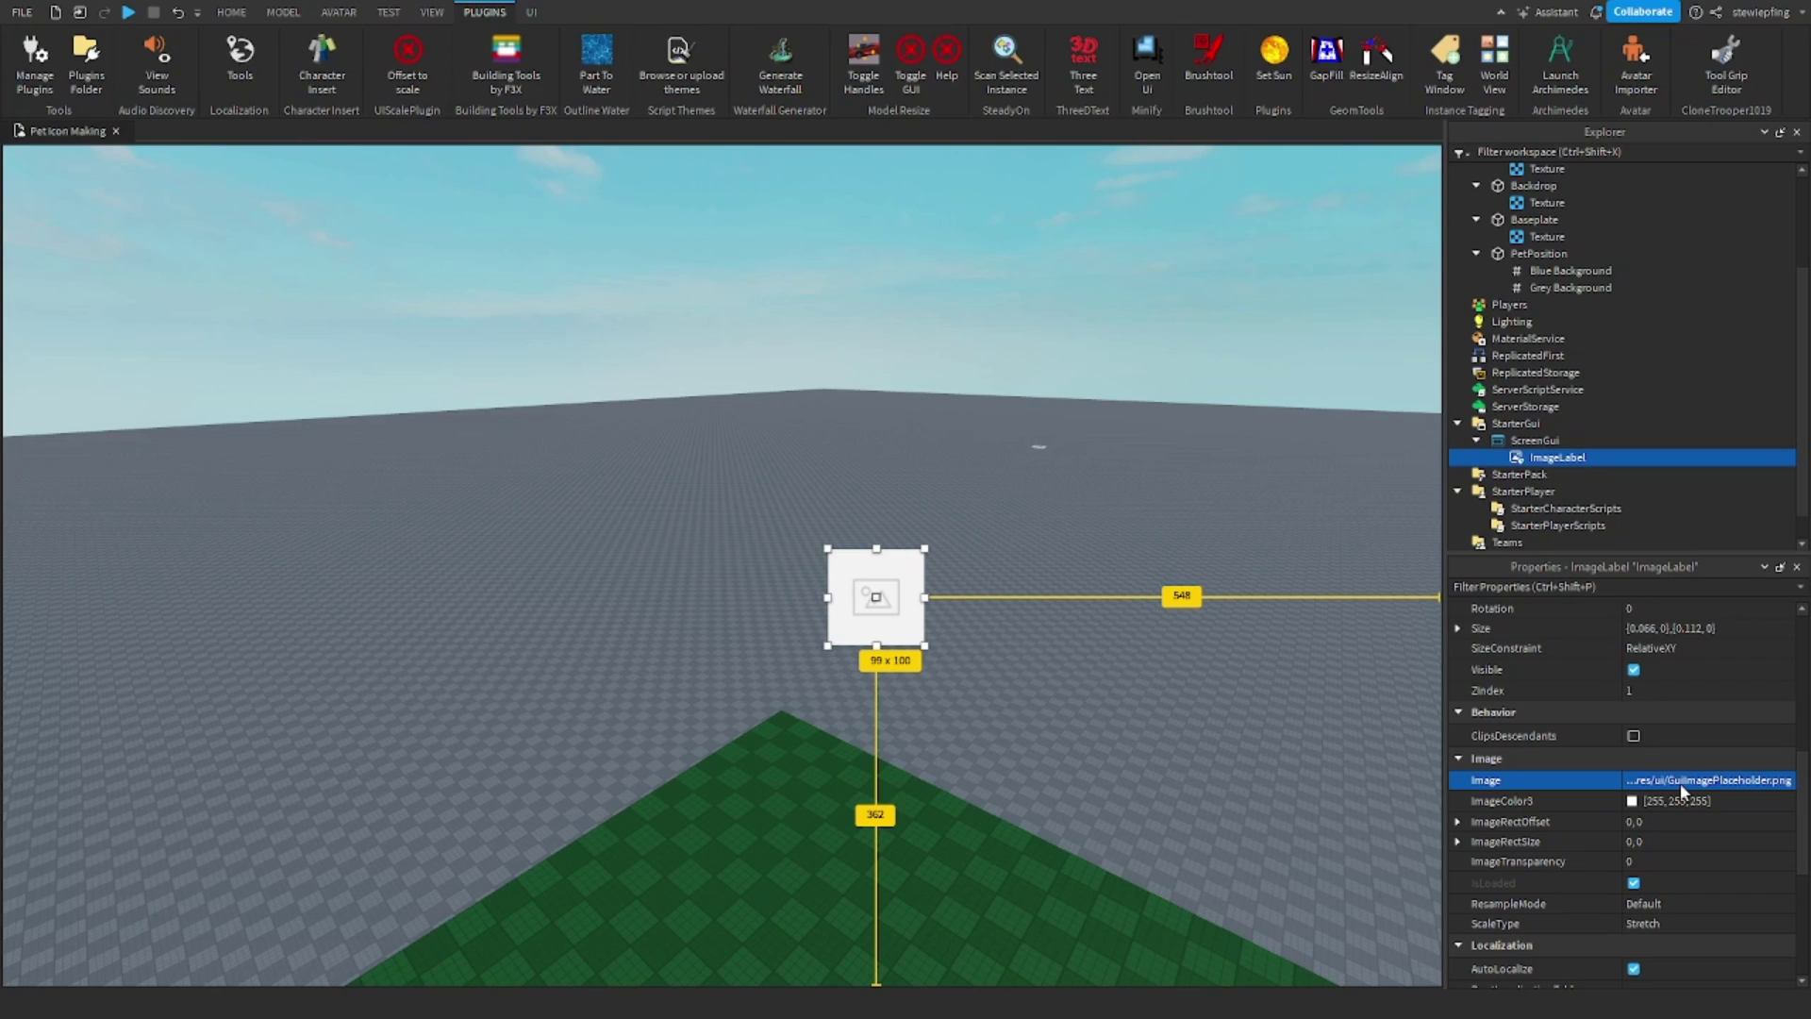
key(ctrl+v)
key(Return)
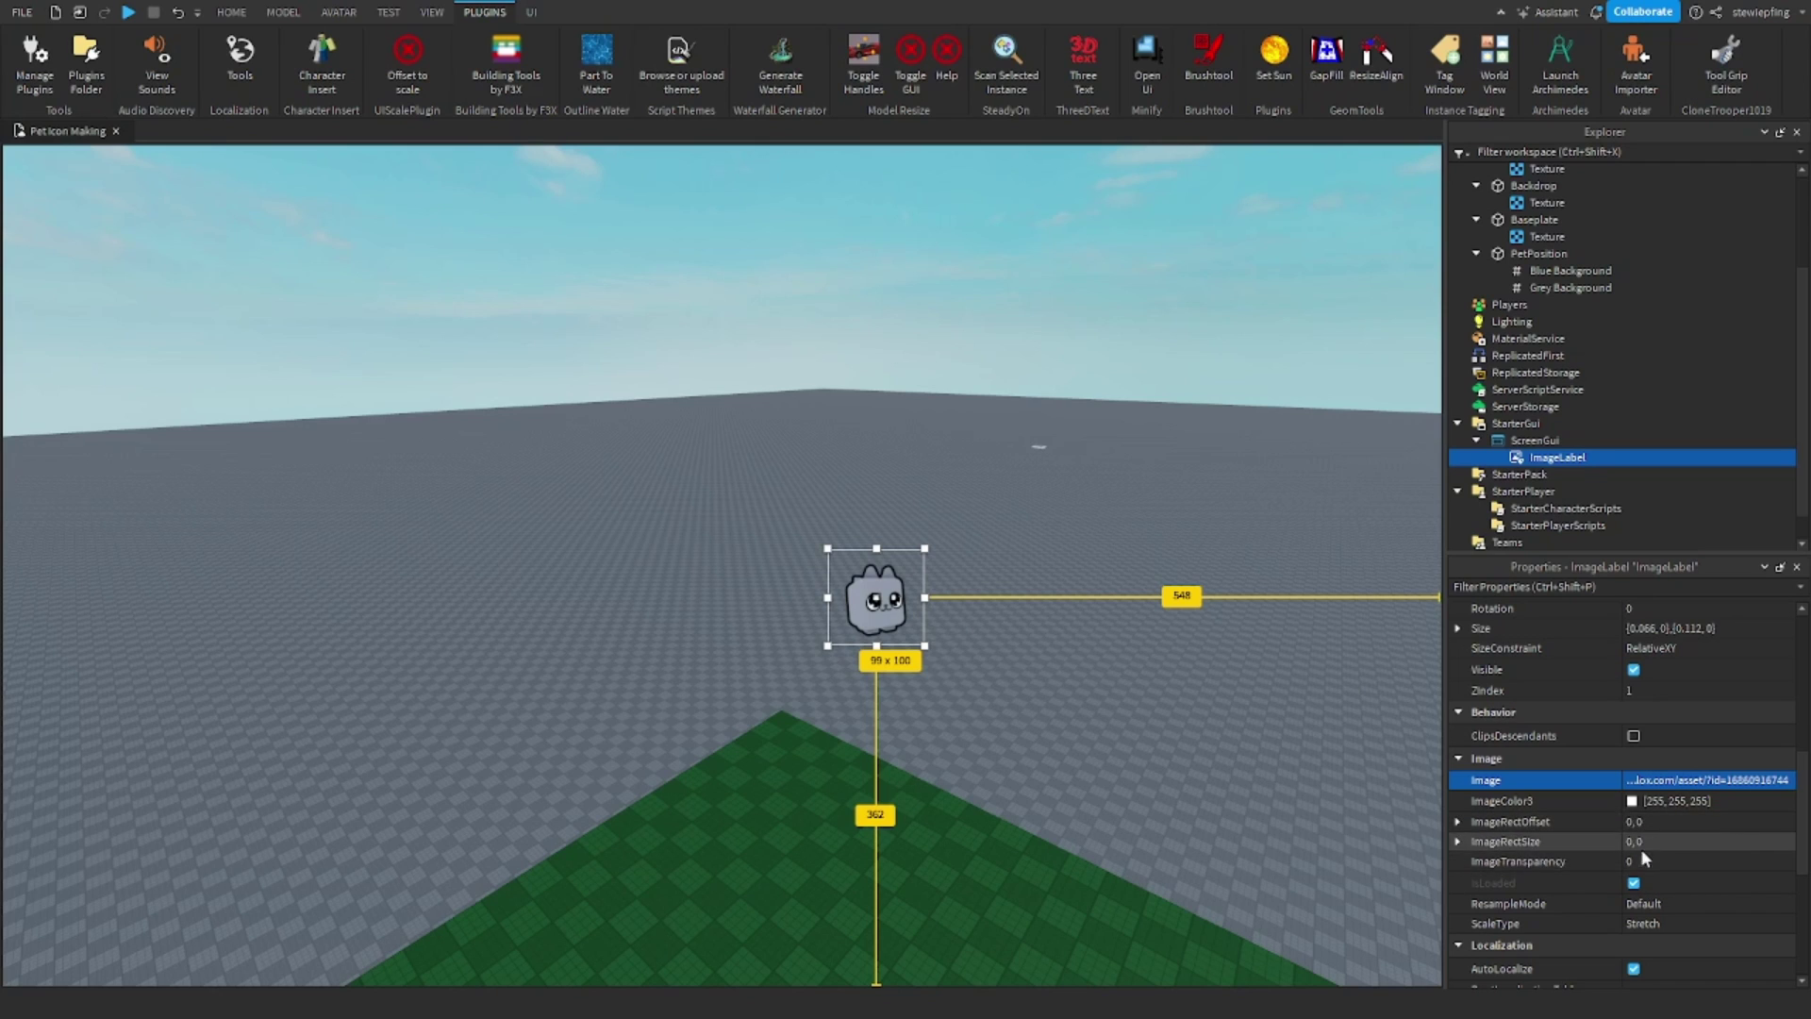
Add a UIAspectRatioConstraint to the ImageLabel.
scroll(1641, 853, up, 10)
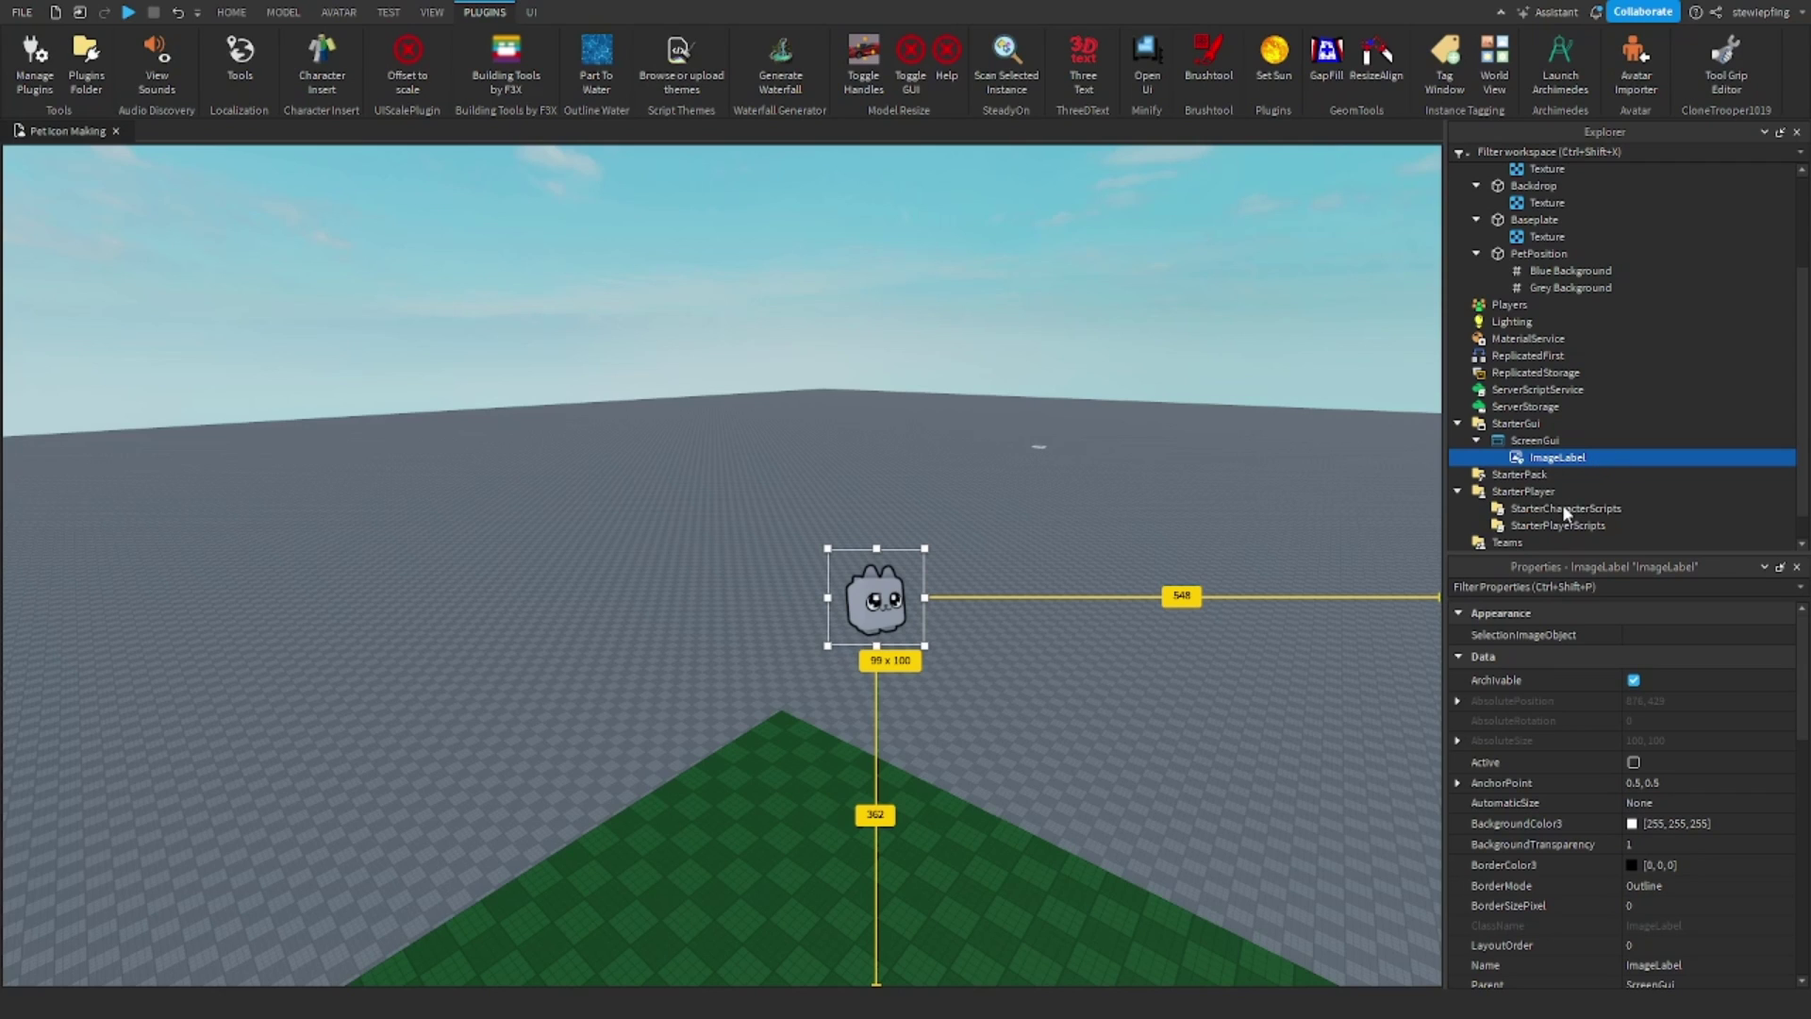
click(1577, 477)
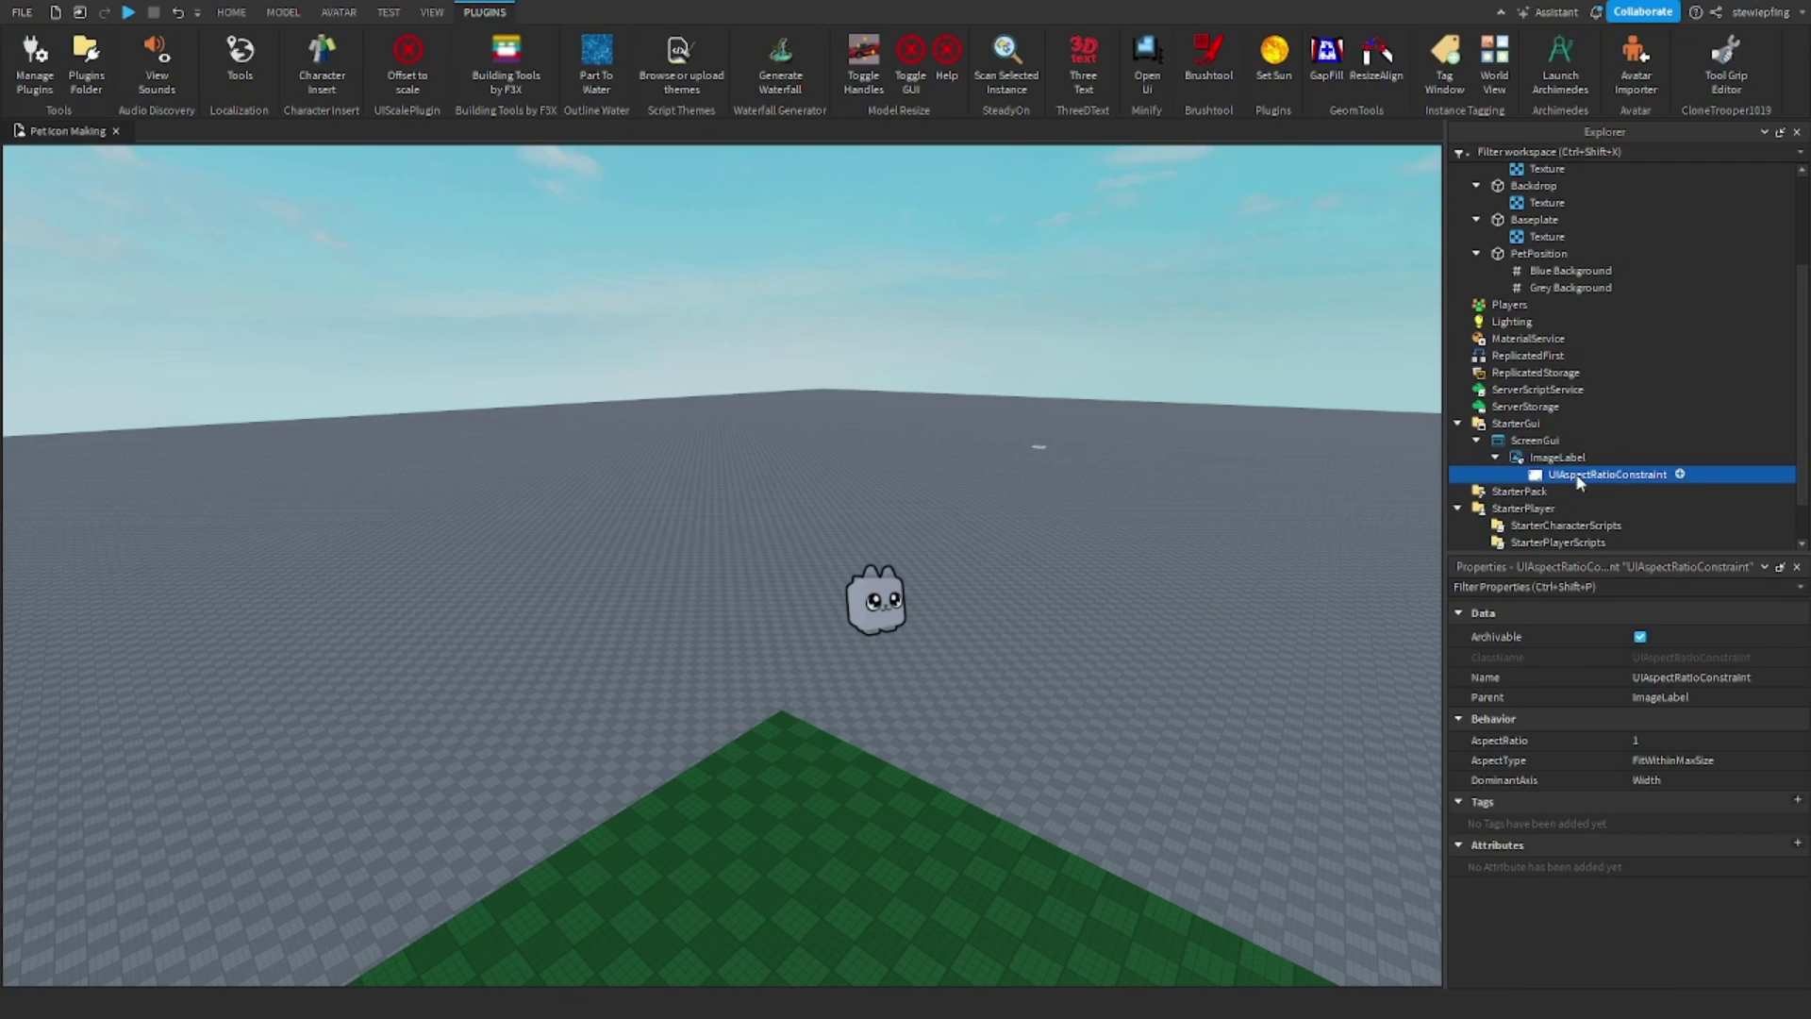
Enlarge the cat ImageLabel to about 374 x 374 px and move it to the middle of the viewport.
click(1558, 457)
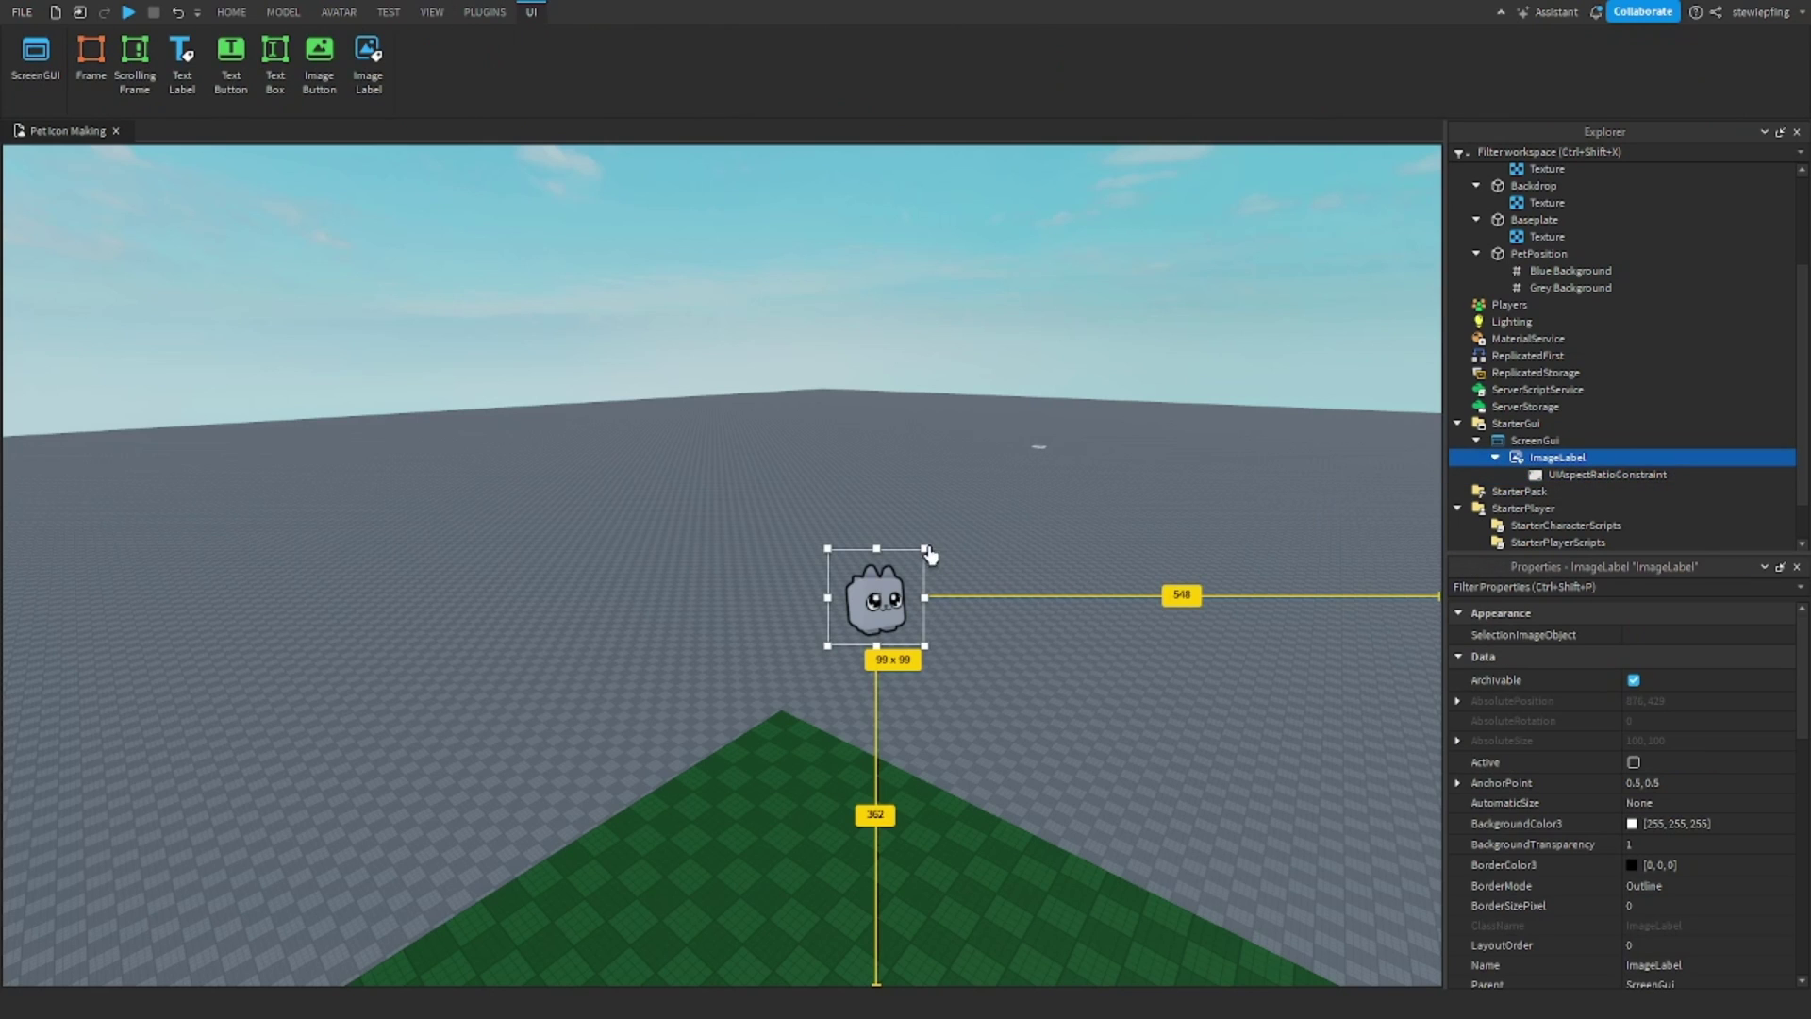
drag(934, 545, 1200, 289)
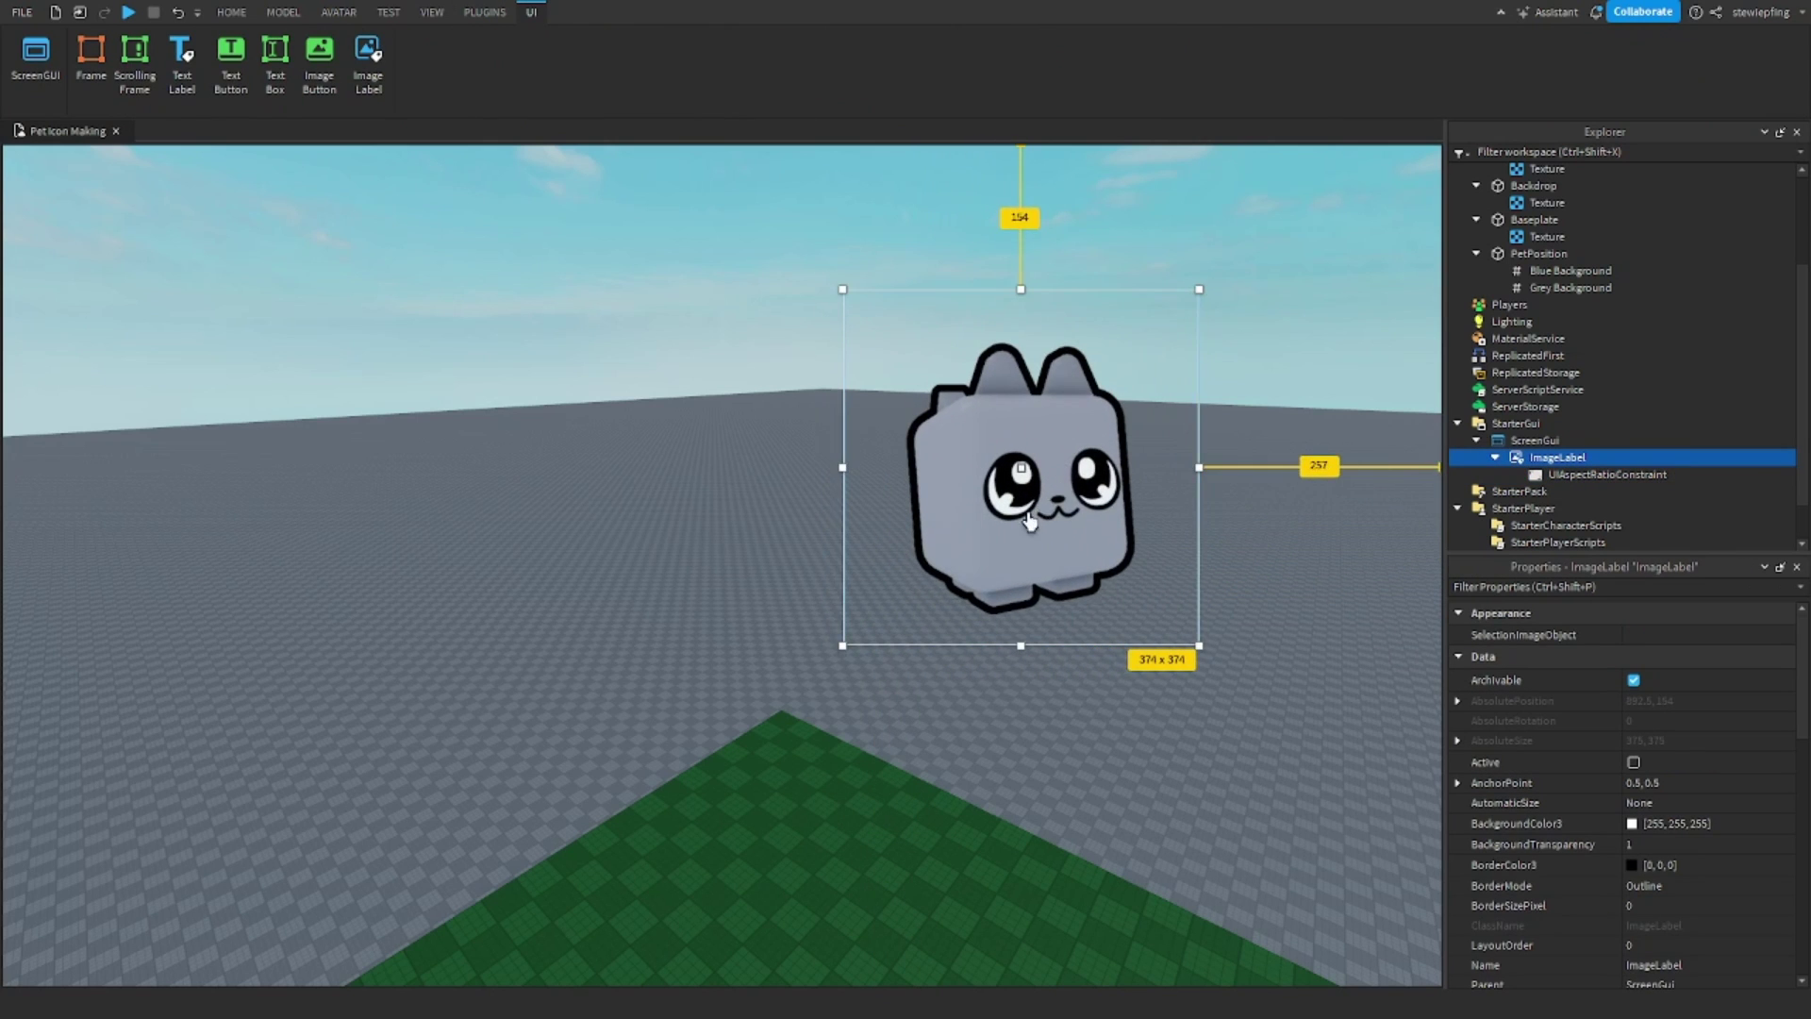
drag(1031, 520, 766, 619)
click(1021, 541)
drag(1021, 542, 1270, 537)
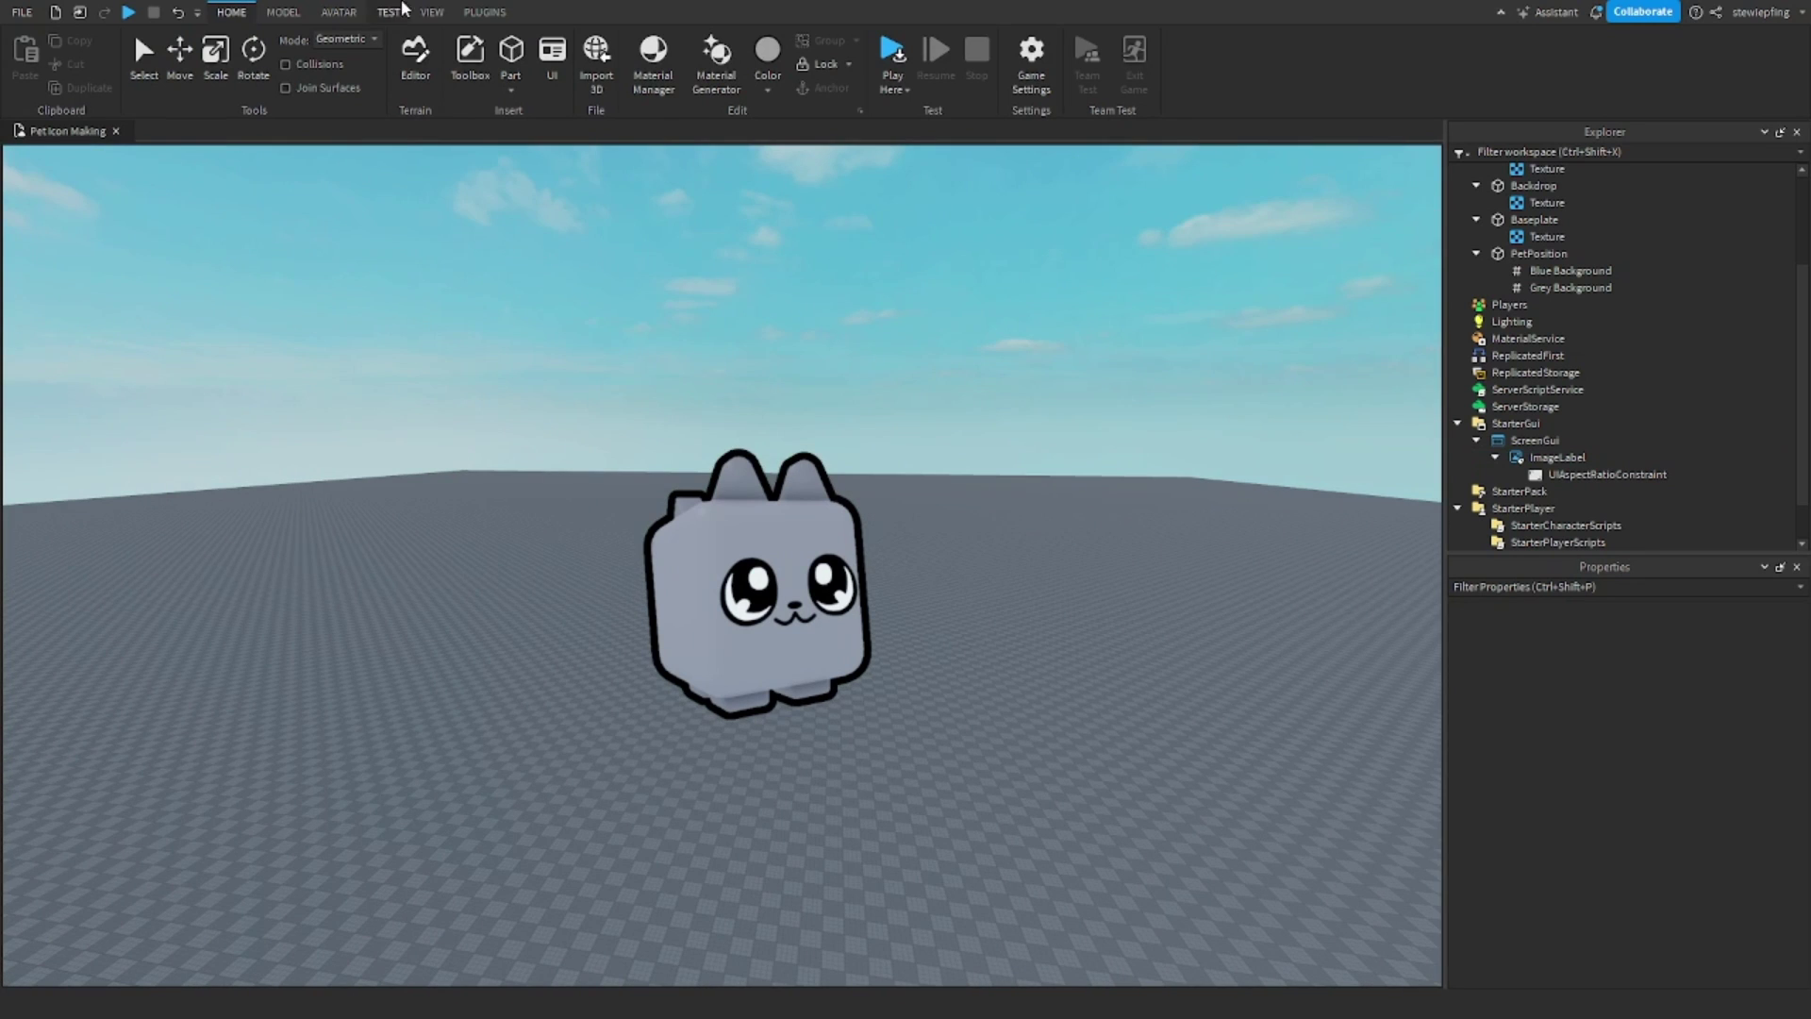
Preview the cat icon in the device emulator on iPhone 7 Plus, Samsung Tab A (2015) and iPhone 7, and close the emulator.
click(388, 13)
click(375, 57)
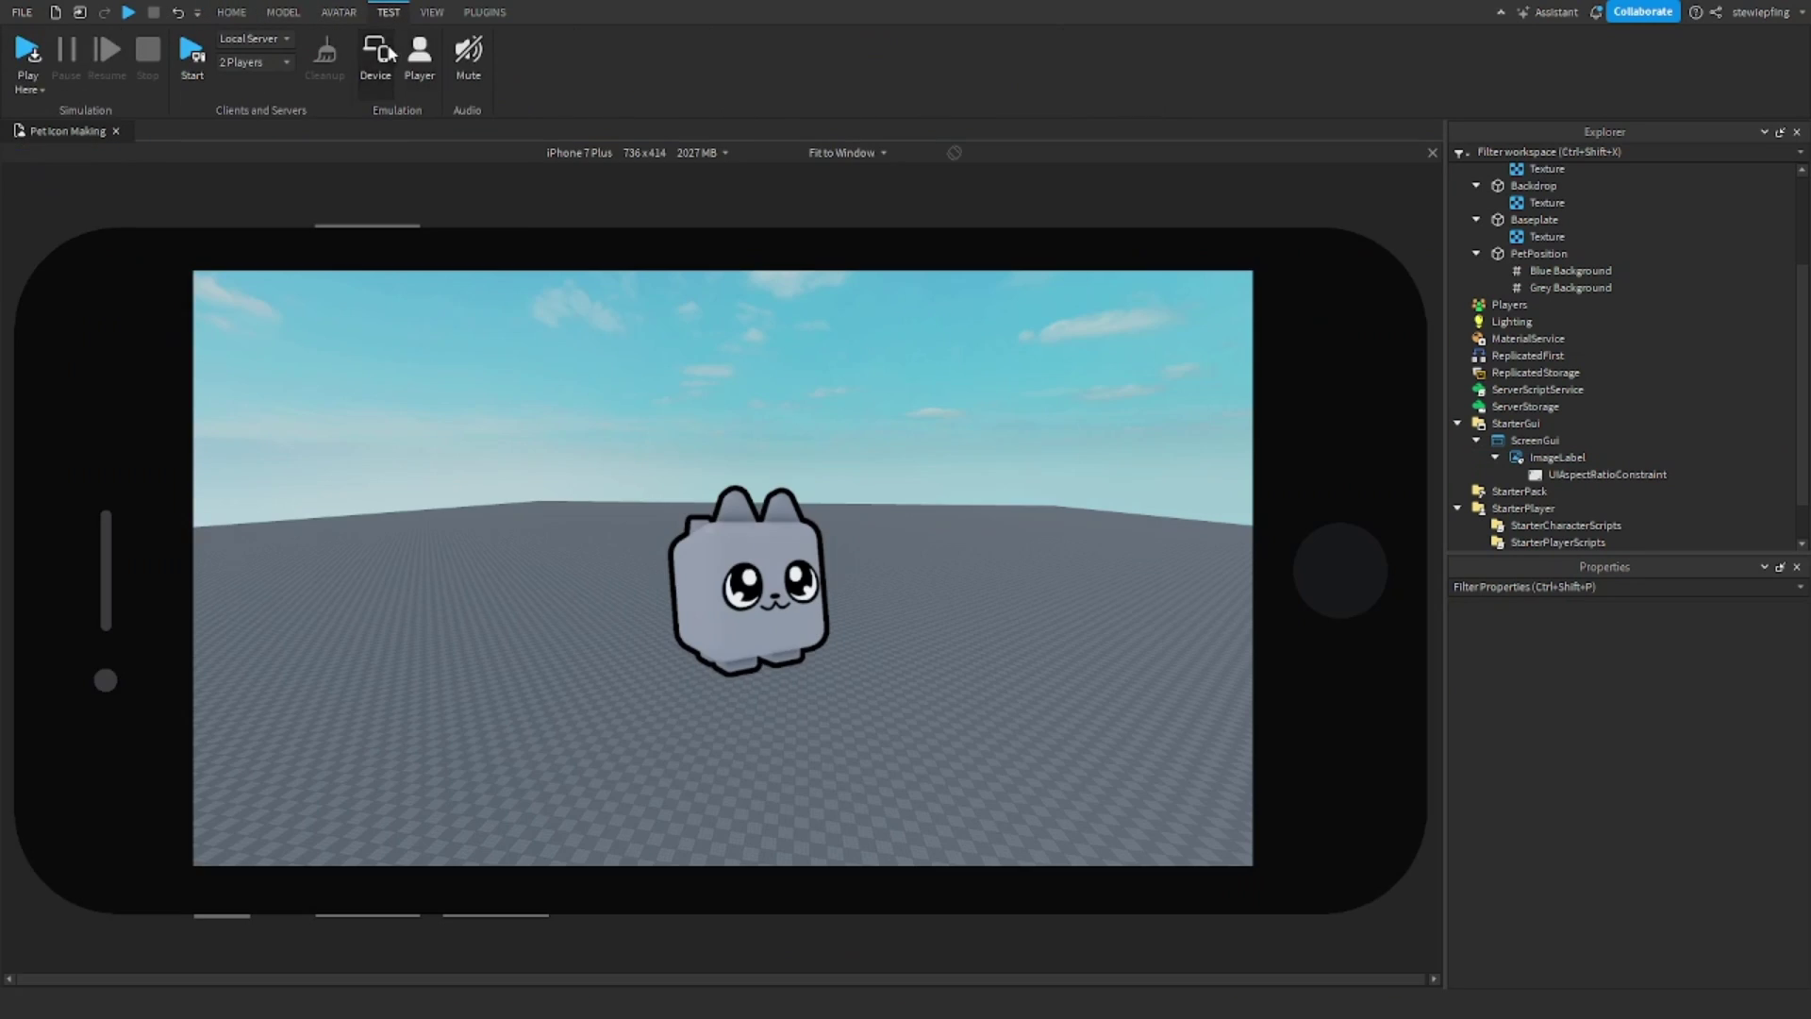
click(635, 152)
click(615, 625)
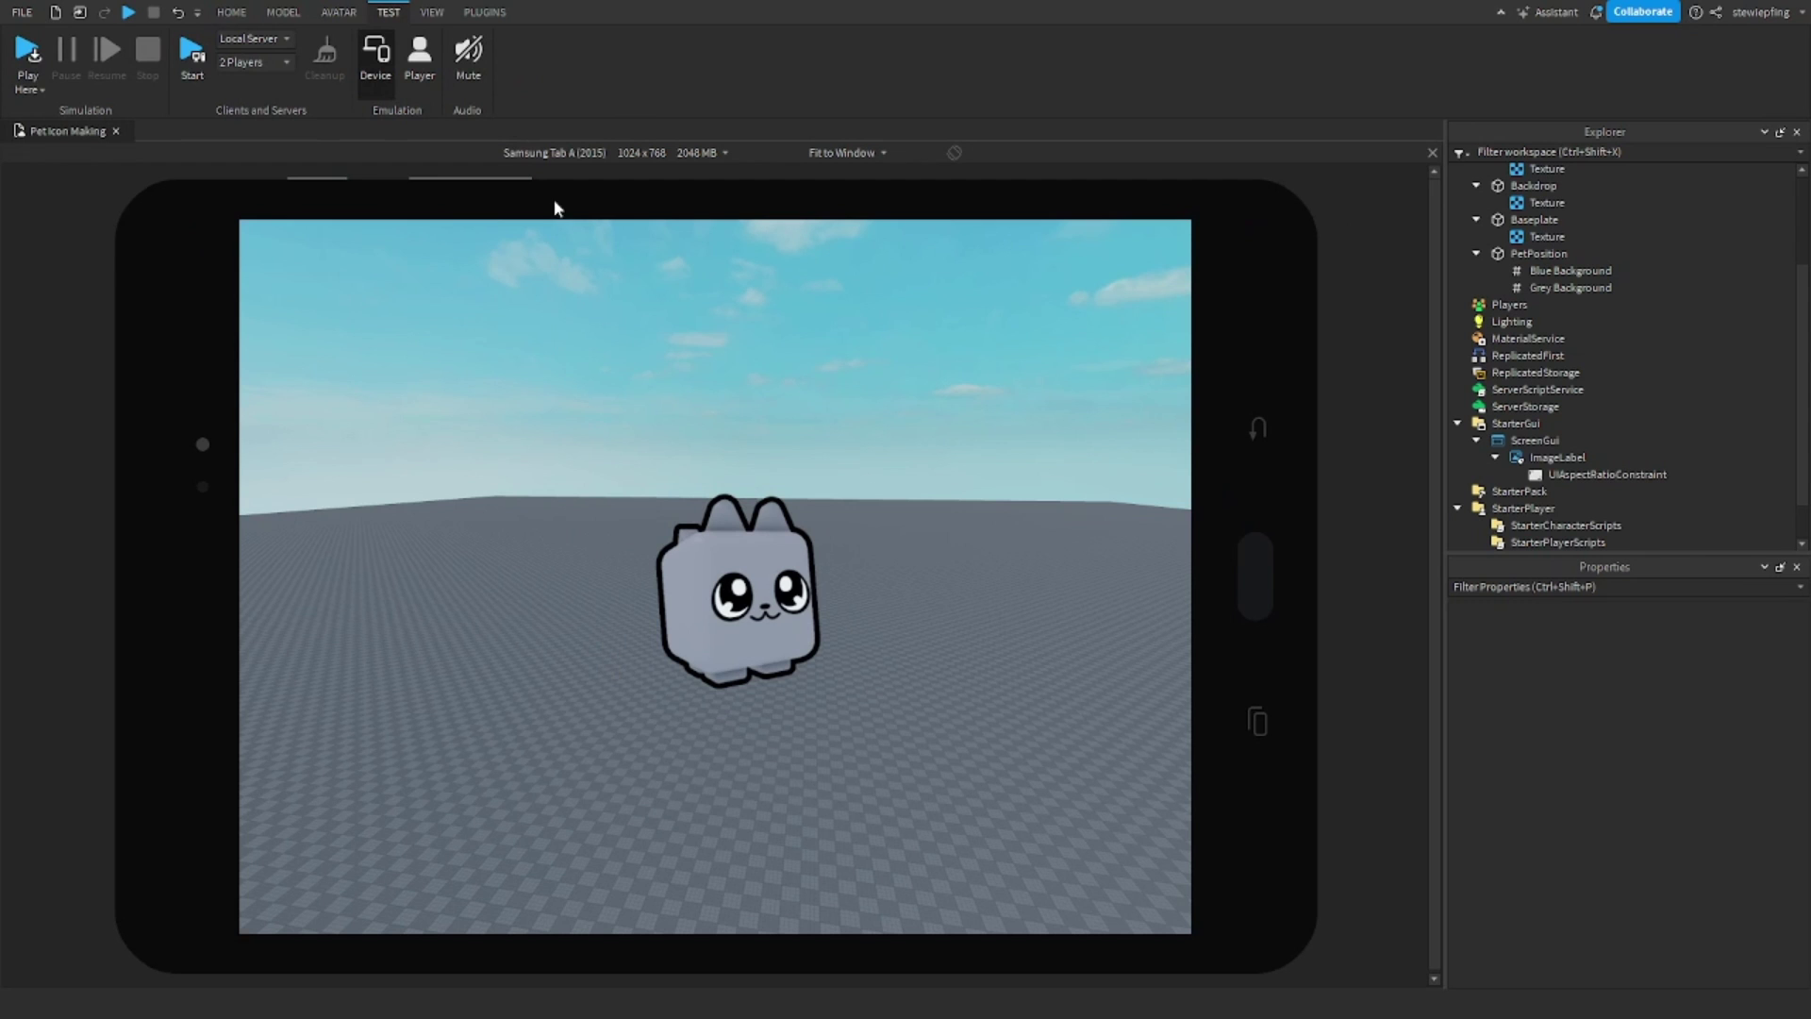
click(543, 296)
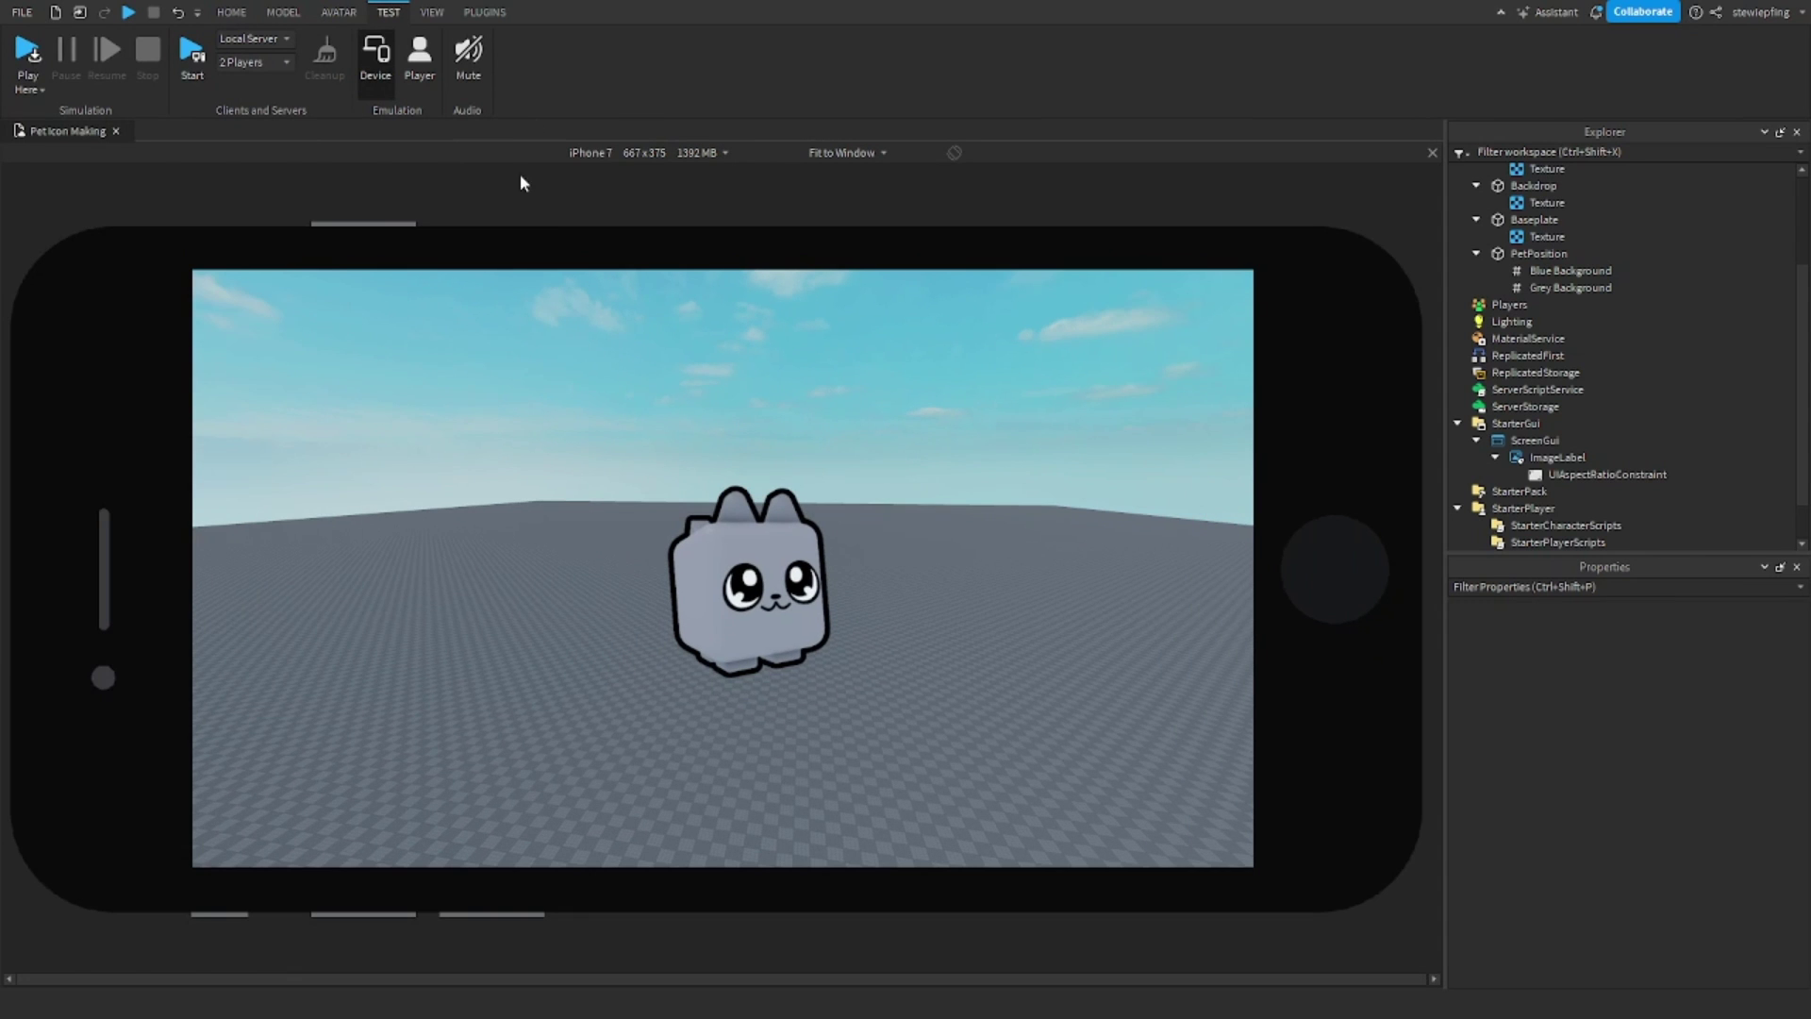
click(368, 80)
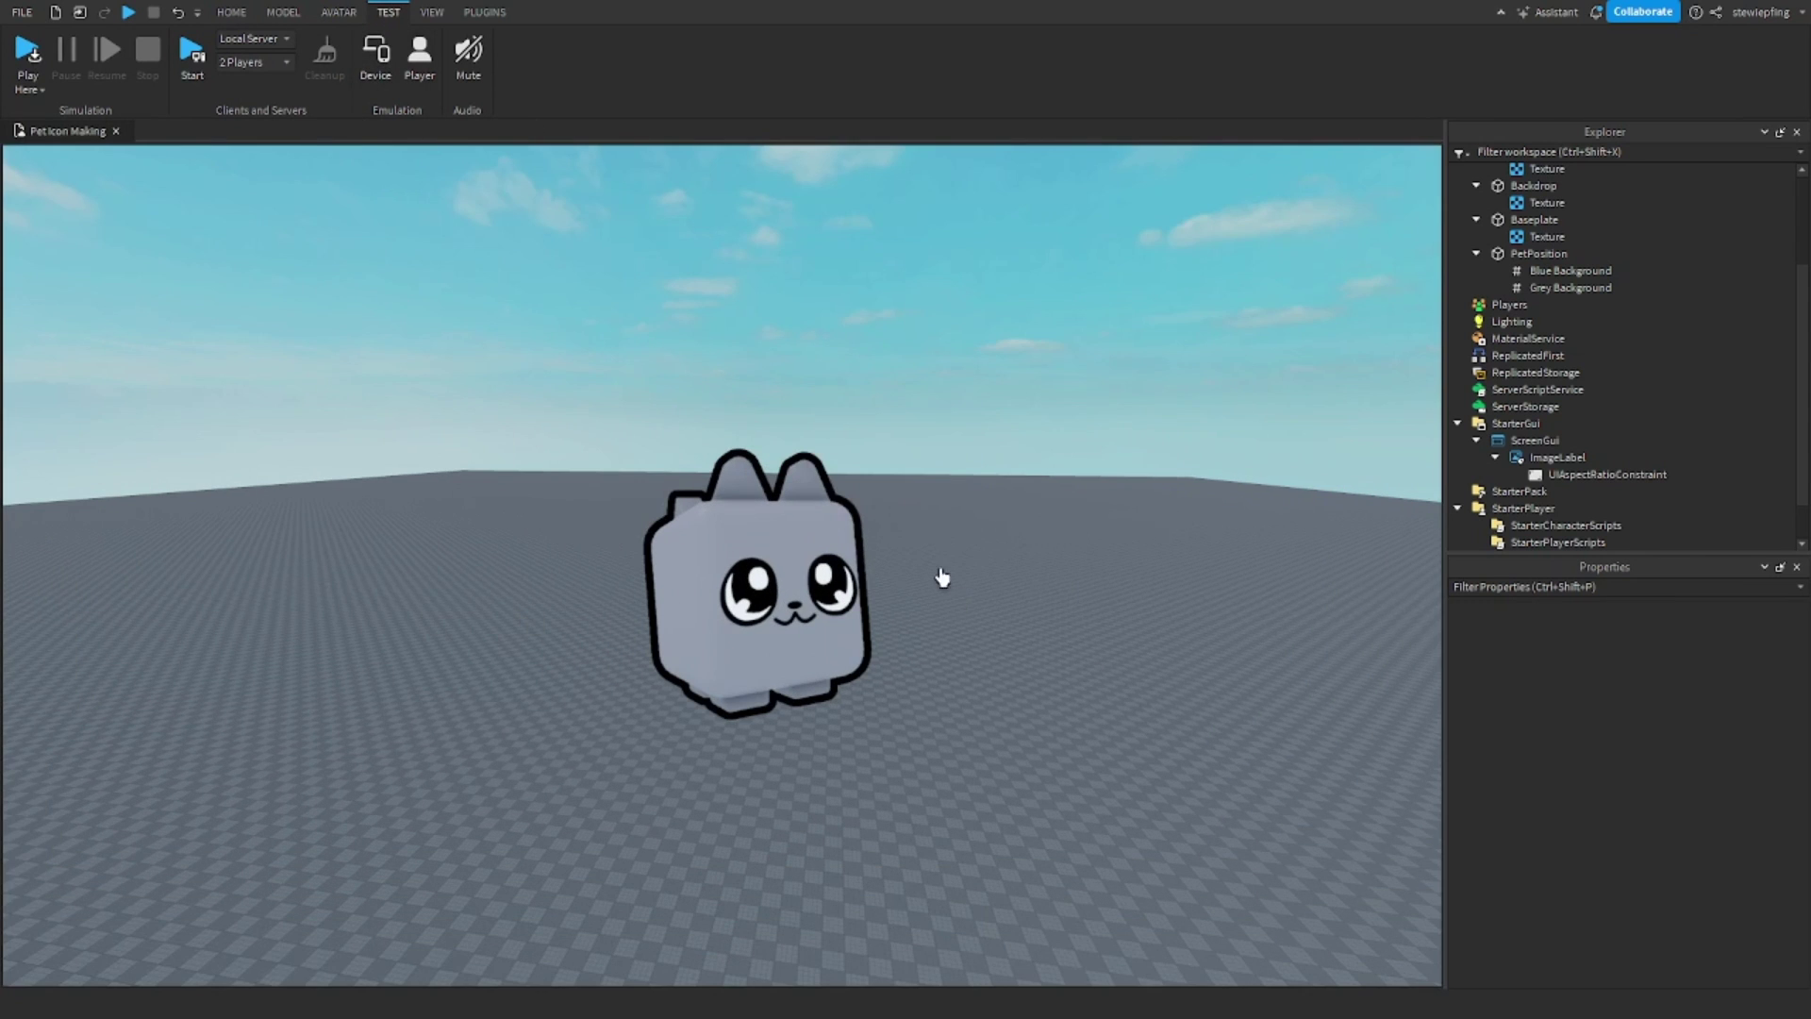
scroll(934, 572, up, 3)
scroll(930, 570, down, 2)
scroll(930, 569, up, 2)
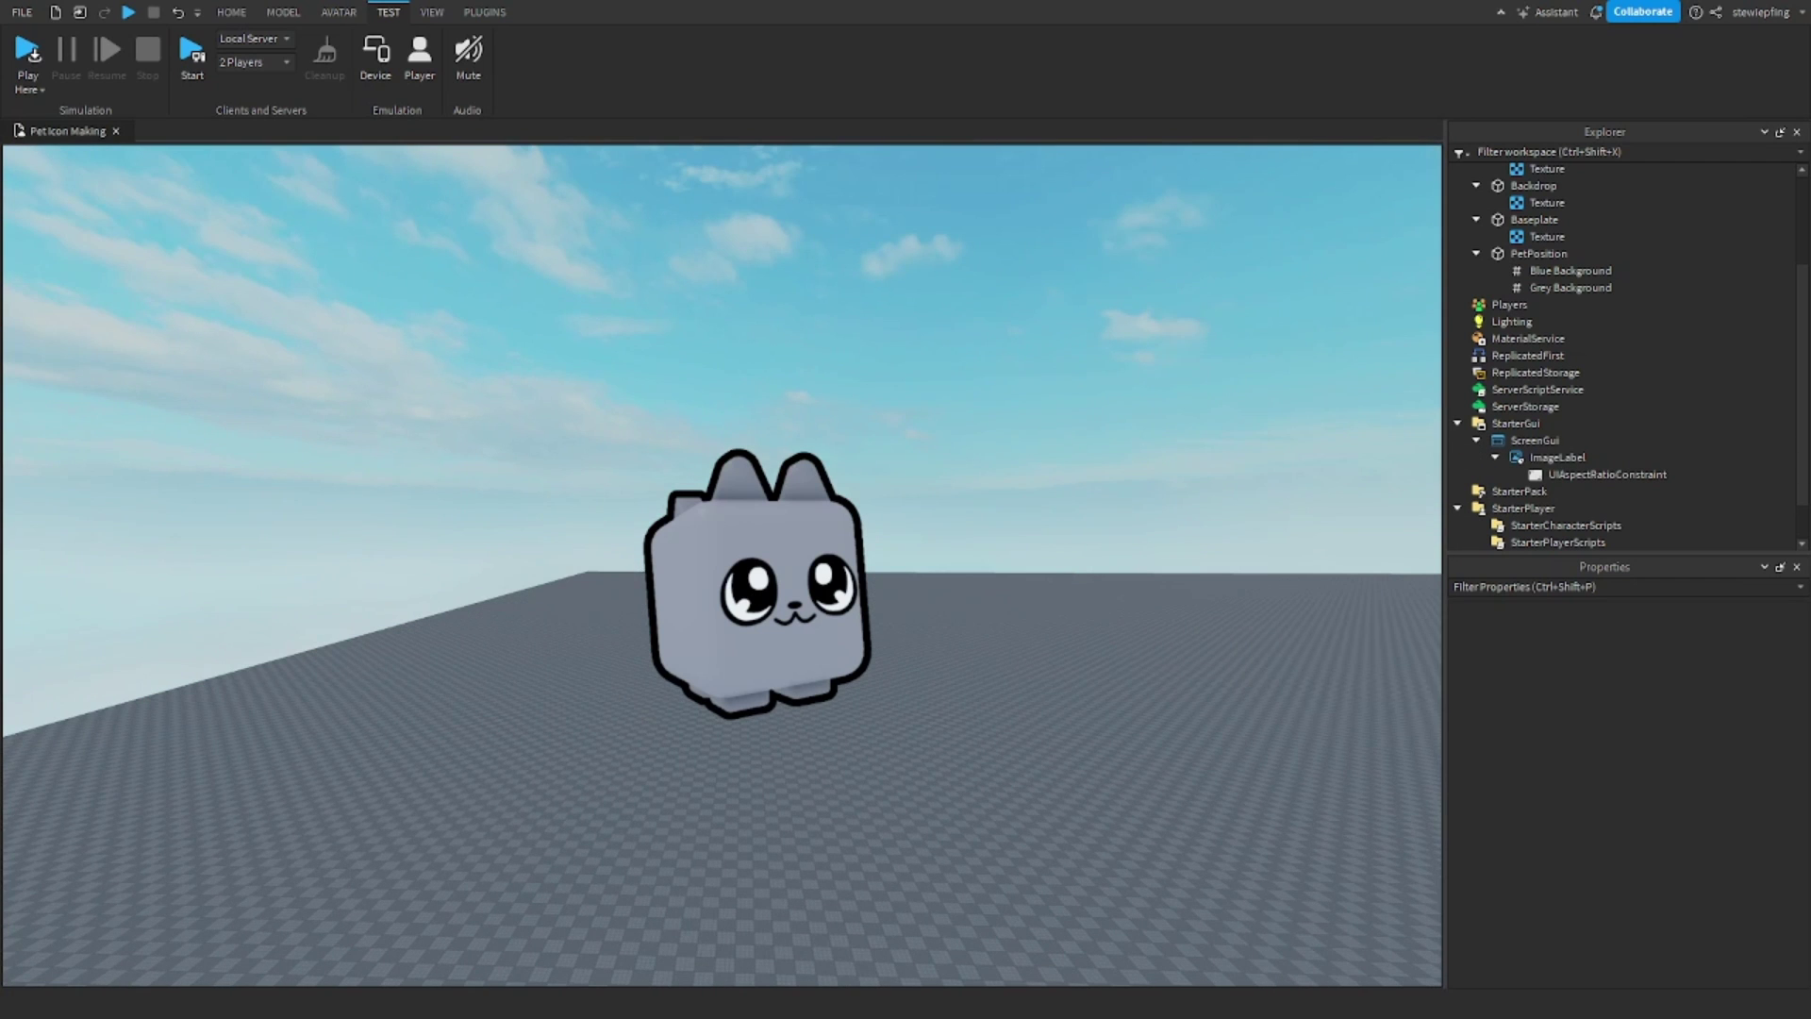
drag(930, 570, 995, 497)
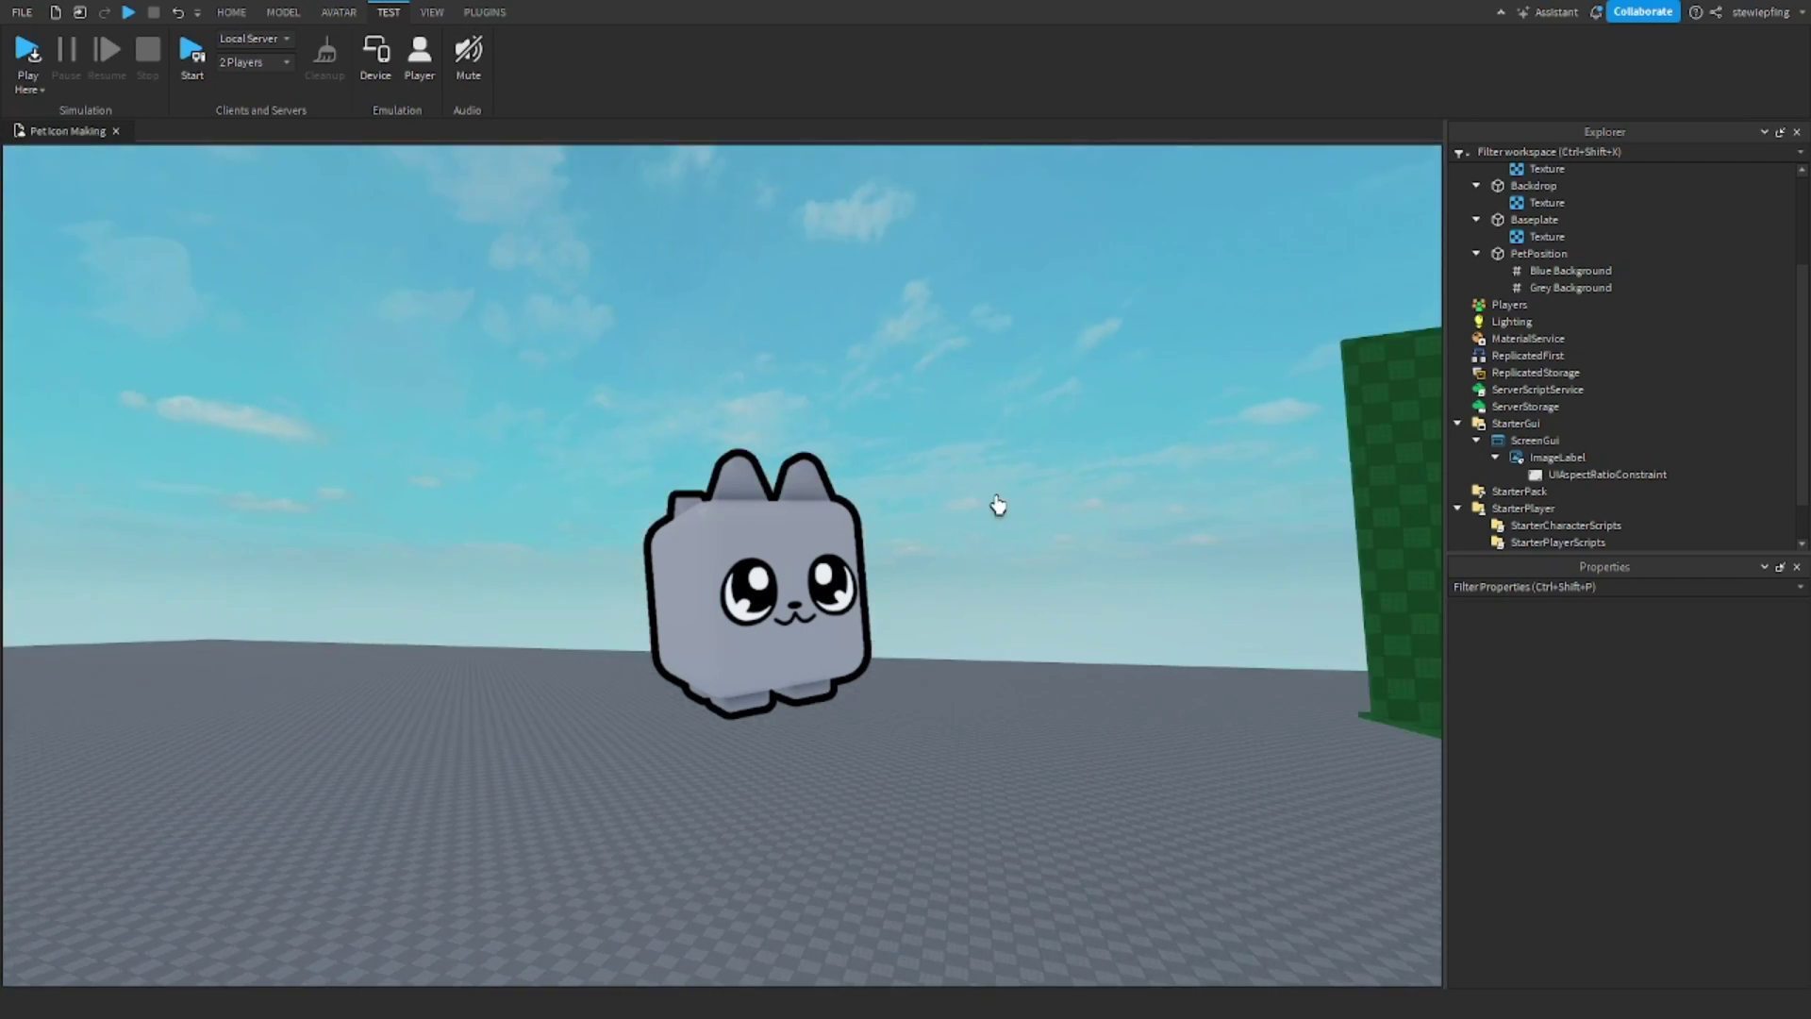